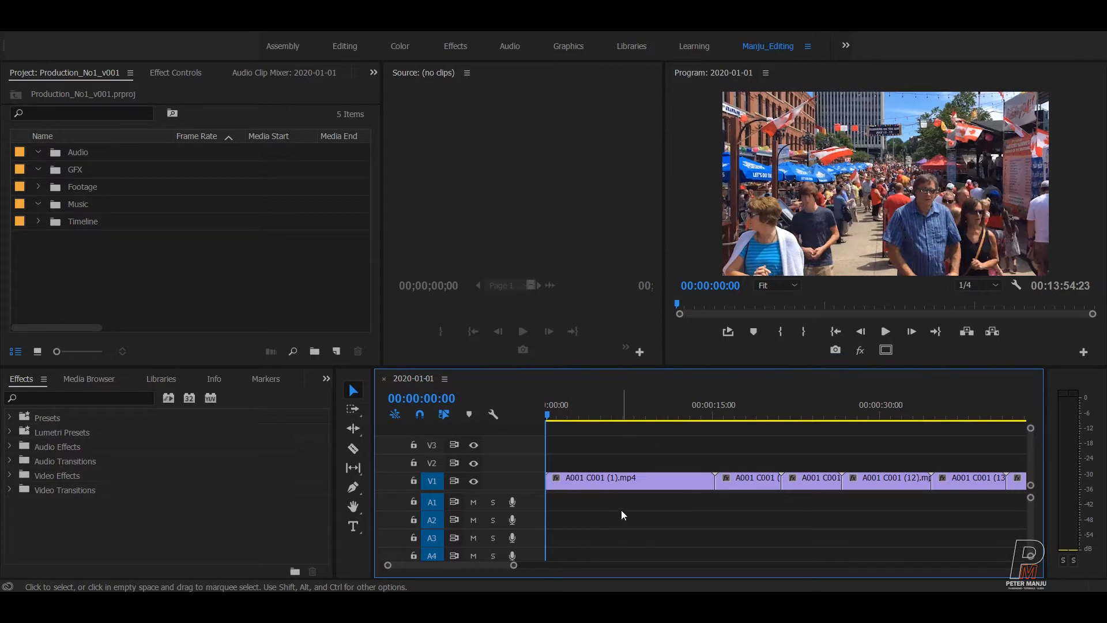
Create a new bin named Scenes inside the Timeline bin.
{"action": "left_click", "coordinate": [174, 271]}
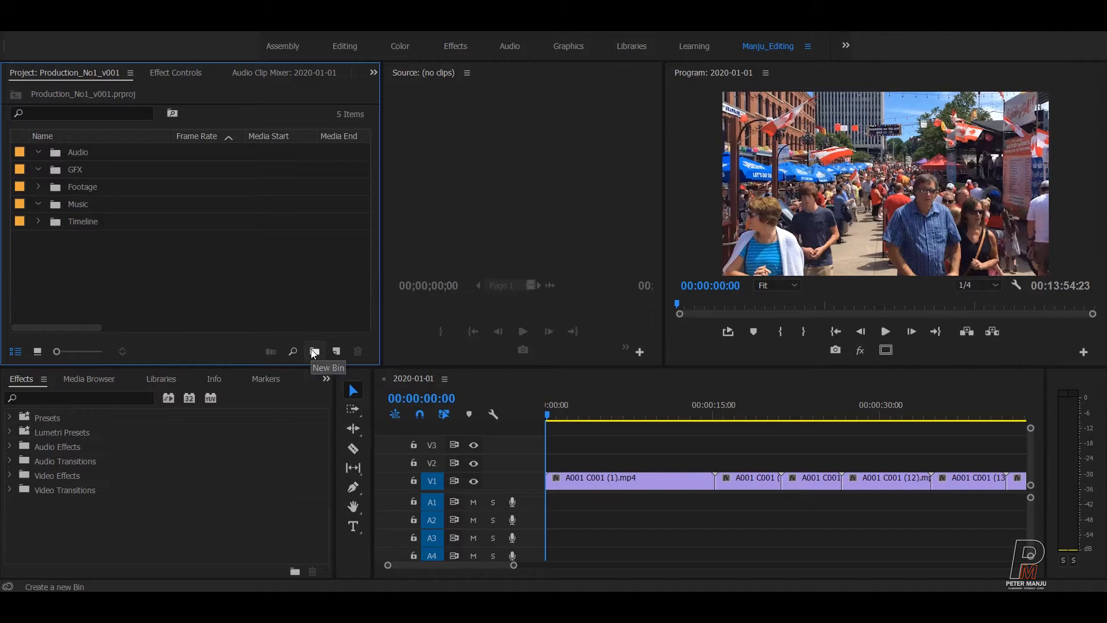
{"action": "left_click", "coordinate": [38, 221]}
{"action": "left_click", "coordinate": [61, 237]}
{"action": "left_click", "coordinate": [78, 224]}
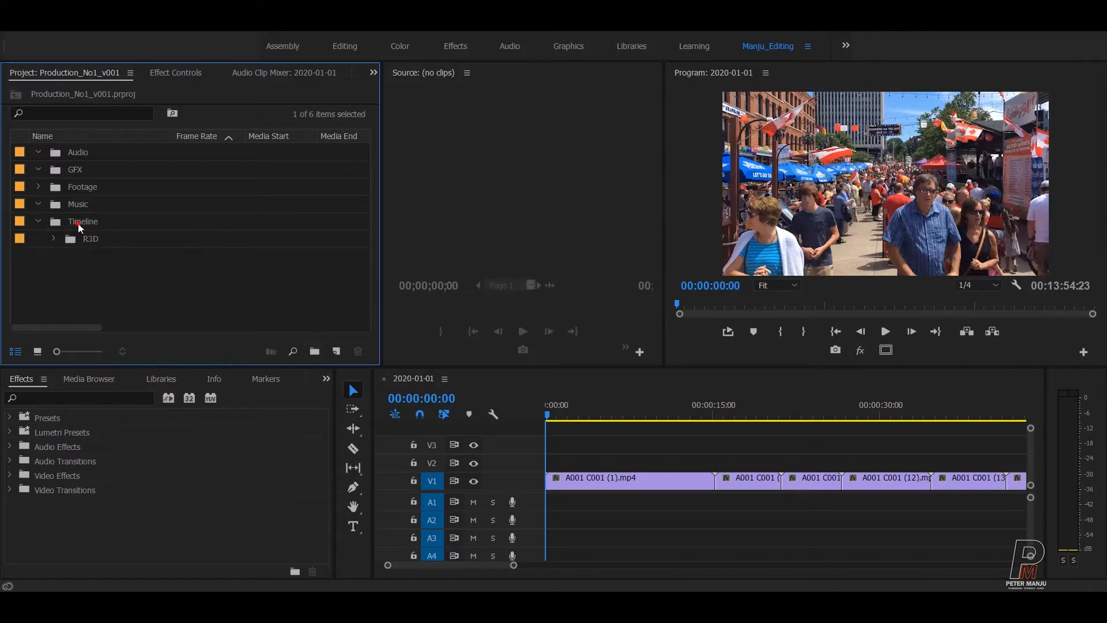
{"action": "left_click", "coordinate": [311, 353]}
{"action": "type", "text": "Scenes"}
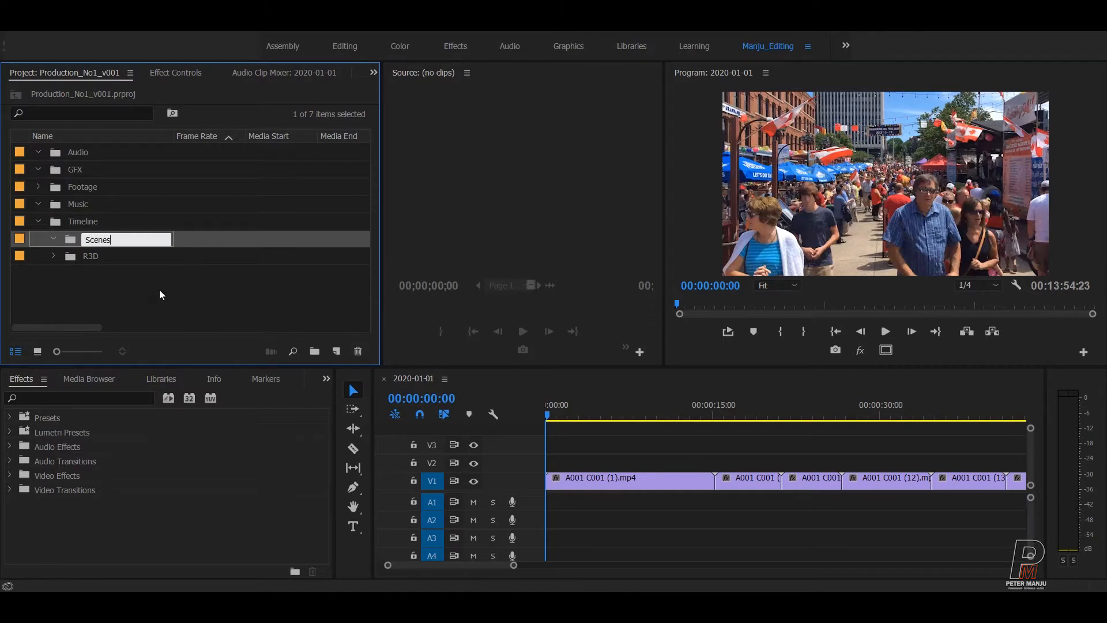
{"action": "left_click", "coordinate": [102, 239]}
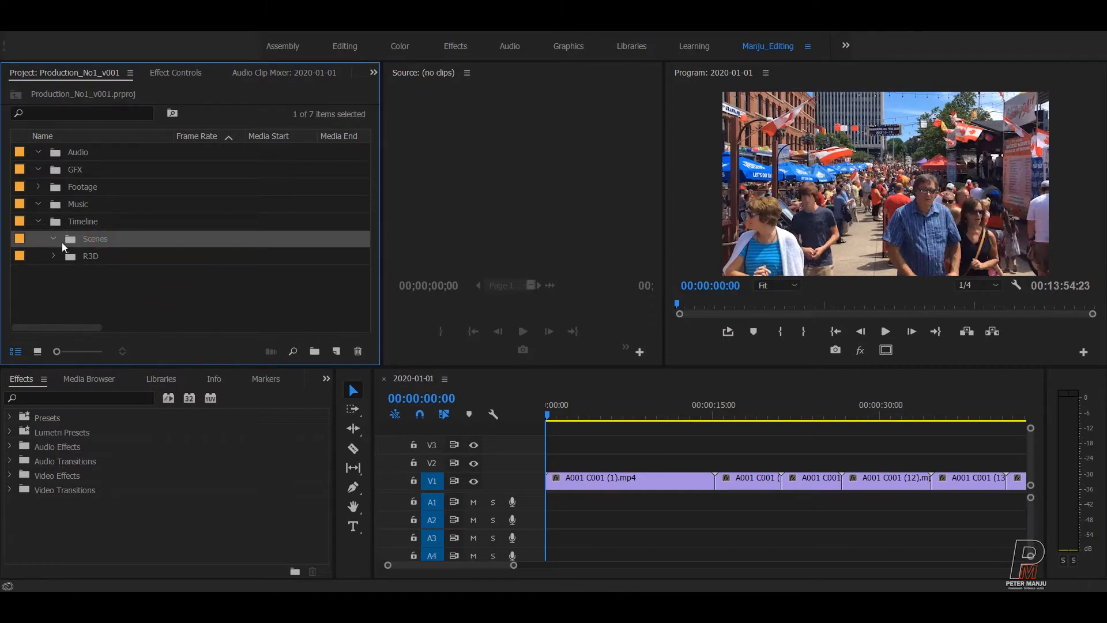
Copy the 2020-01-01 sequence from the R3D bin and paste it into the Scenes bin.
{"action": "left_click", "coordinate": [86, 255]}
{"action": "left_click", "coordinate": [53, 255]}
{"action": "left_click", "coordinate": [110, 281]}
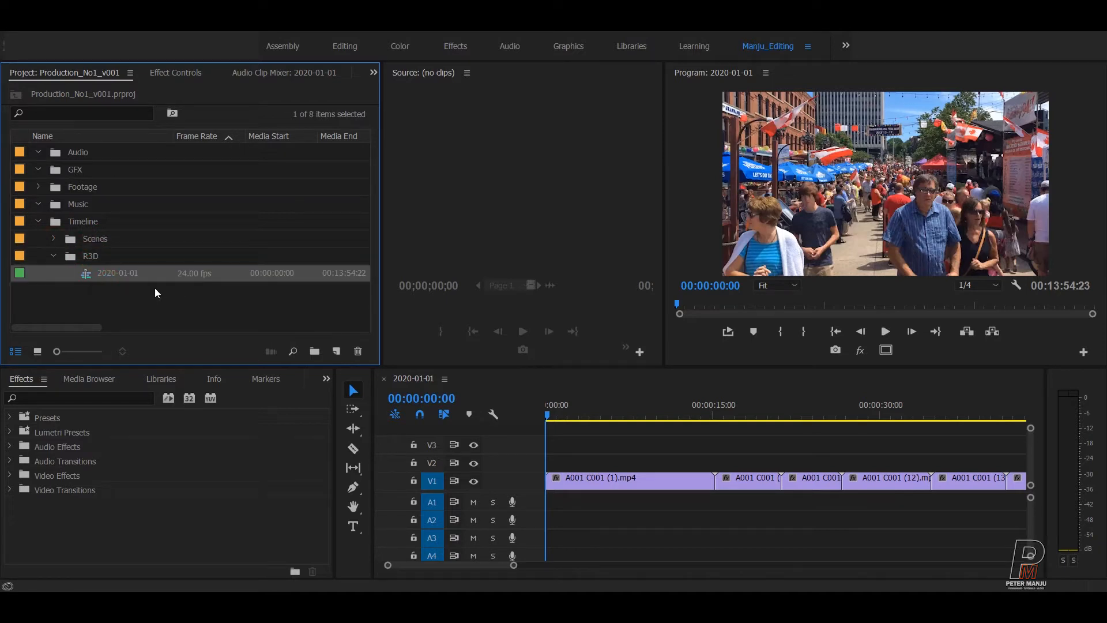
{"action": "left_click", "coordinate": [93, 253]}
{"action": "left_click", "coordinate": [94, 273]}
{"action": "right_click", "coordinate": [92, 274]}
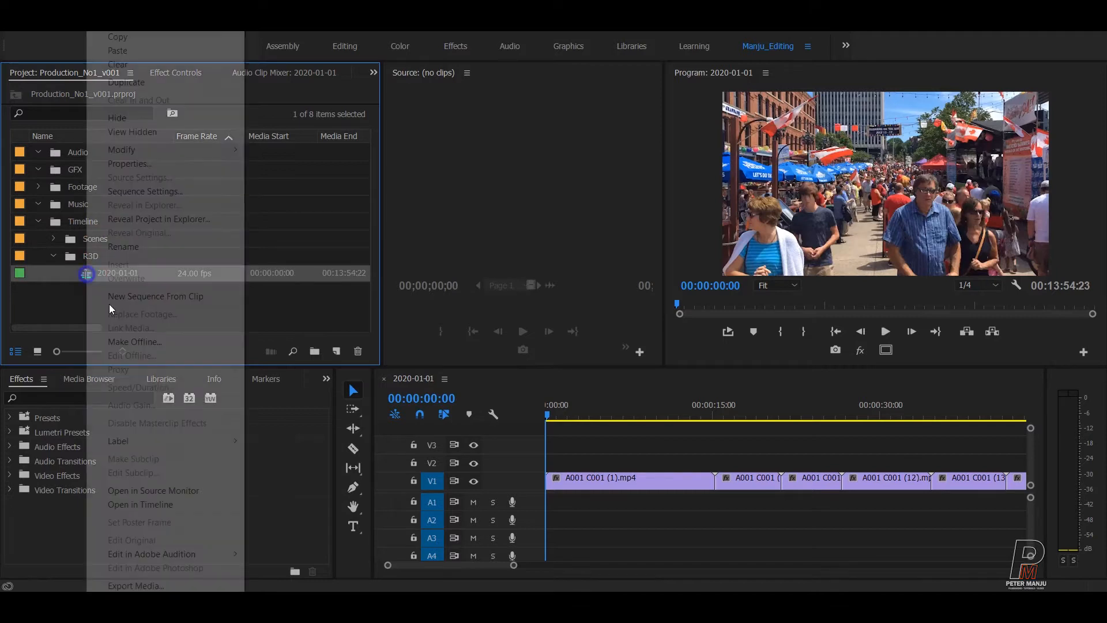
{"action": "left_click", "coordinate": [121, 37]}
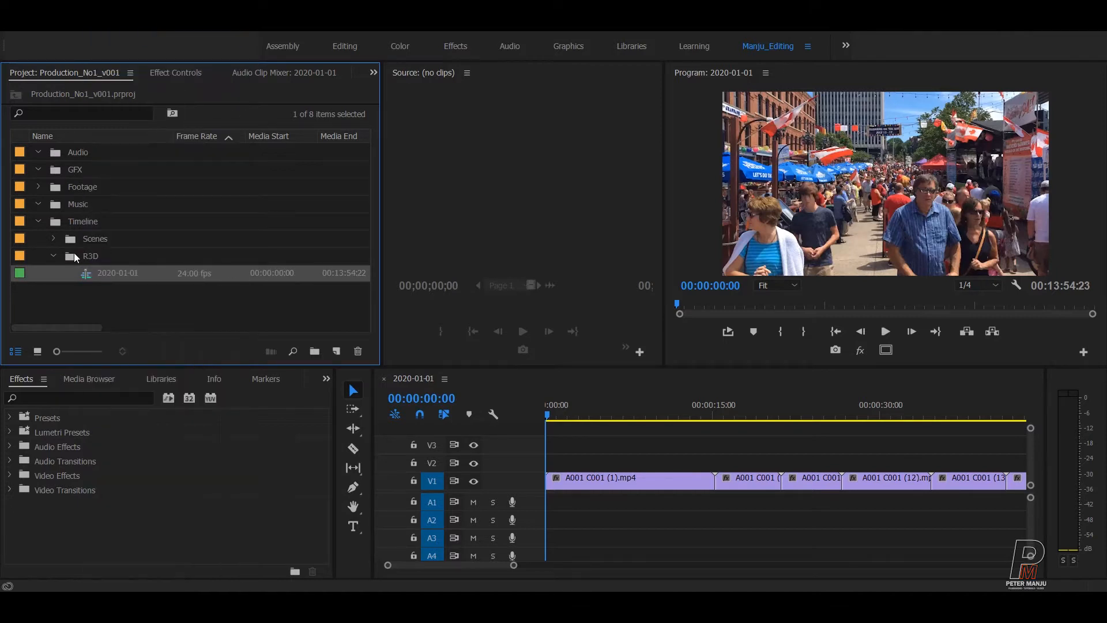
{"action": "left_click", "coordinate": [54, 257]}
{"action": "left_click", "coordinate": [75, 238]}
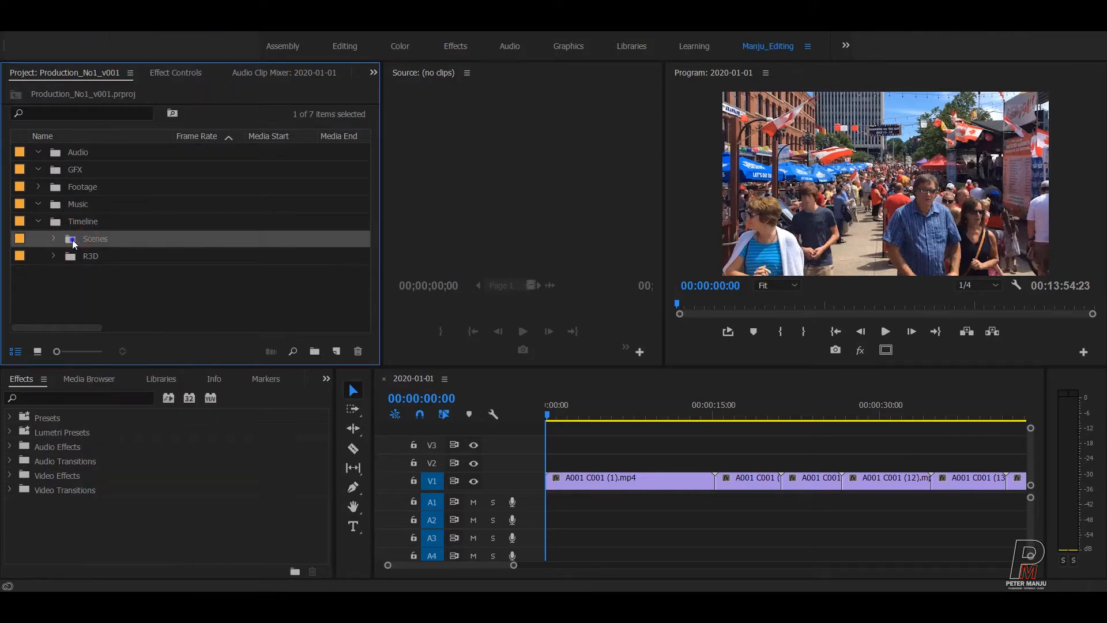
{"action": "right_click", "coordinate": [72, 241]}
{"action": "left_click", "coordinate": [104, 277]}
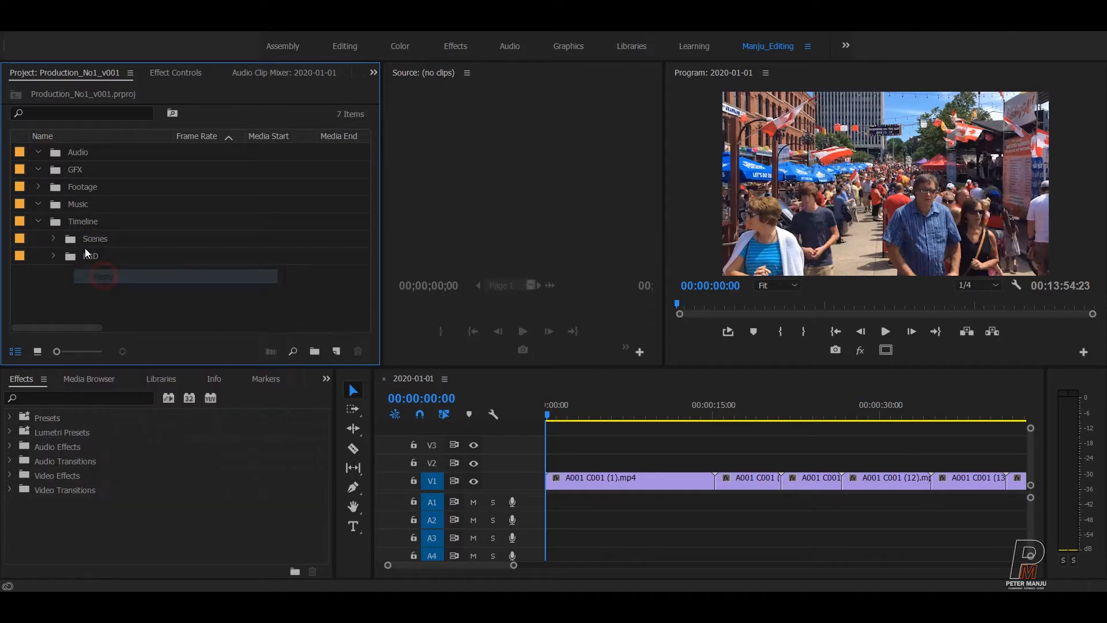
Expand the Scenes bin and rename its copied sequence SC_01.
{"action": "left_click", "coordinate": [54, 238]}
{"action": "left_click", "coordinate": [94, 251]}
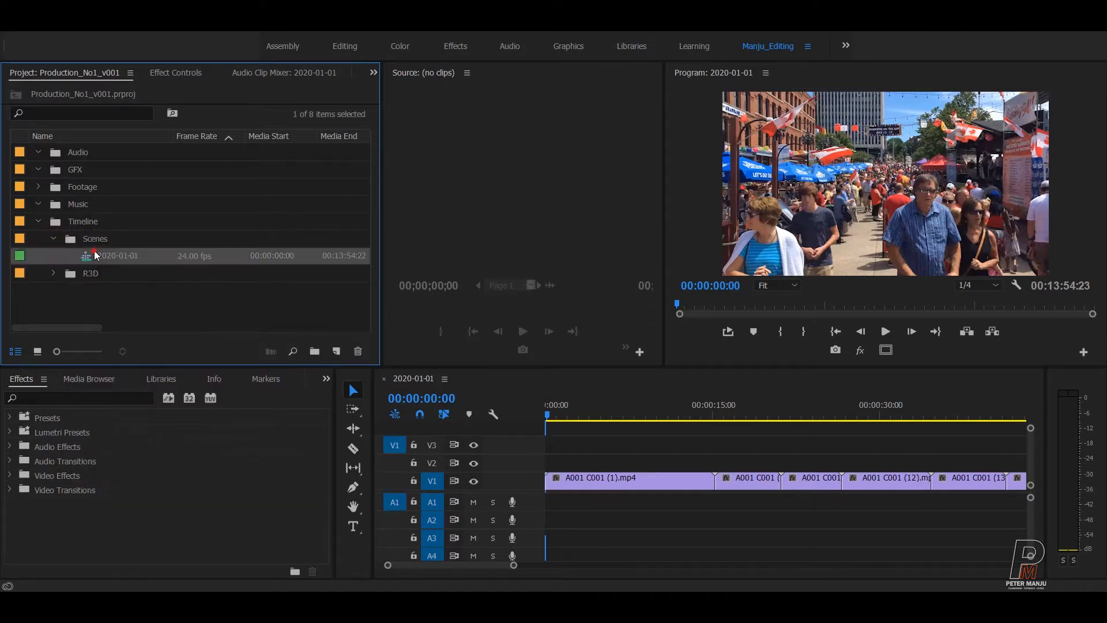
{"action": "left_click", "coordinate": [129, 255]}
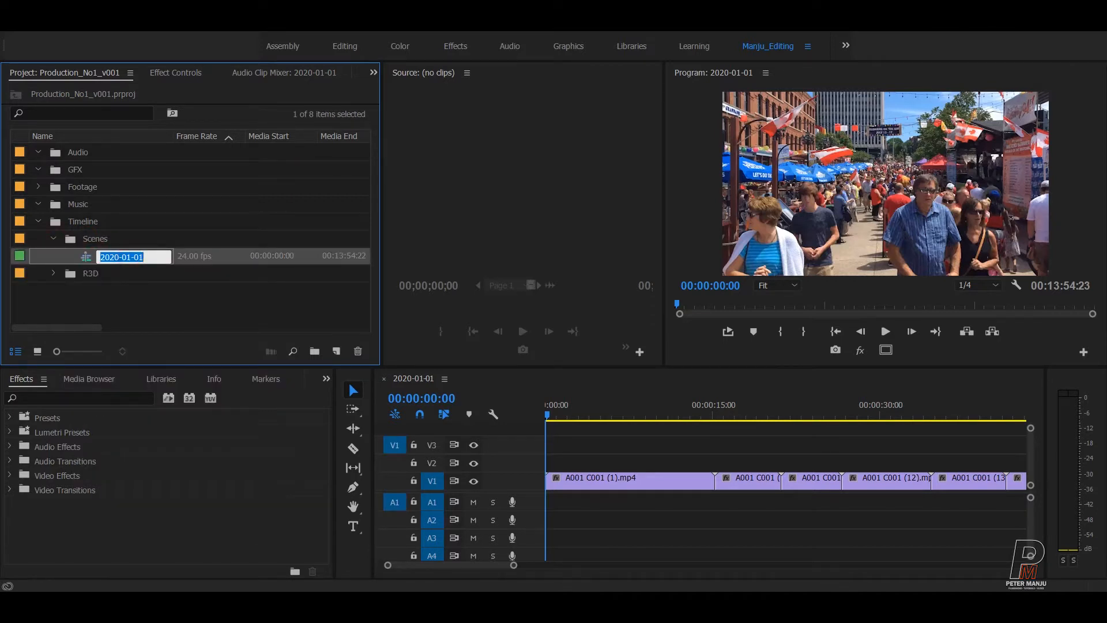
{"action": "type", "text": "Sce"}
{"action": "key", "text": "BackSpace"}
{"action": "key", "text": "BackSpace"}
{"action": "key", "text": "BackSpace"}
{"action": "type", "text": "sc"}
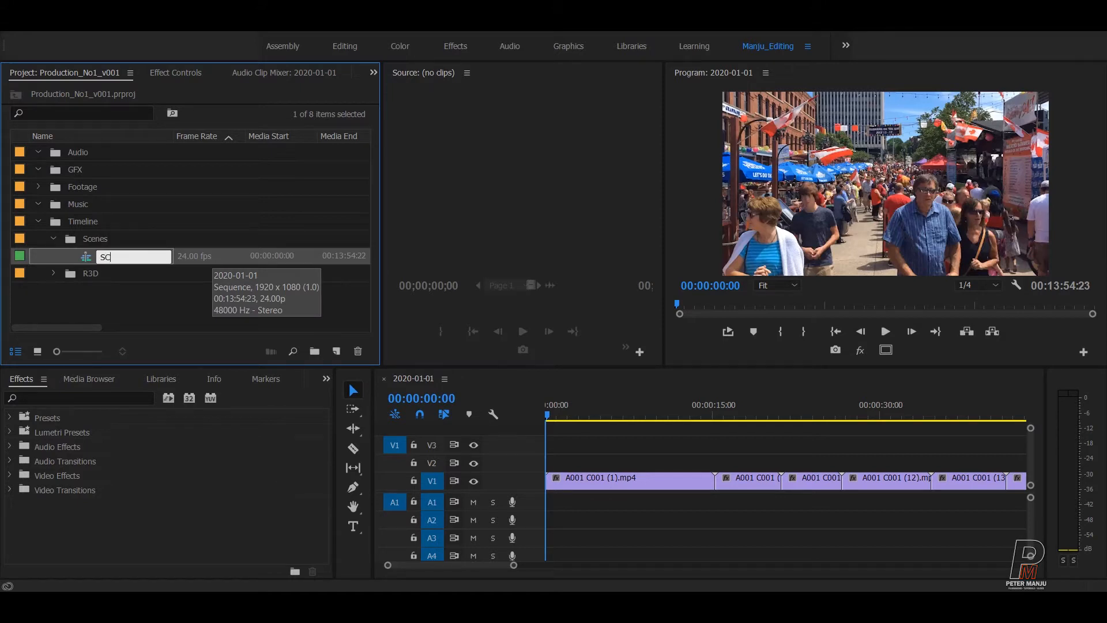
{"action": "type", "text": "_01"}
{"action": "left_click", "coordinate": [238, 259]}
{"action": "left_click", "coordinate": [112, 257]}
Open the SC_01 sequence and delete all of its clips, leaving an empty timeline.
{"action": "left_click", "coordinate": [85, 255]}
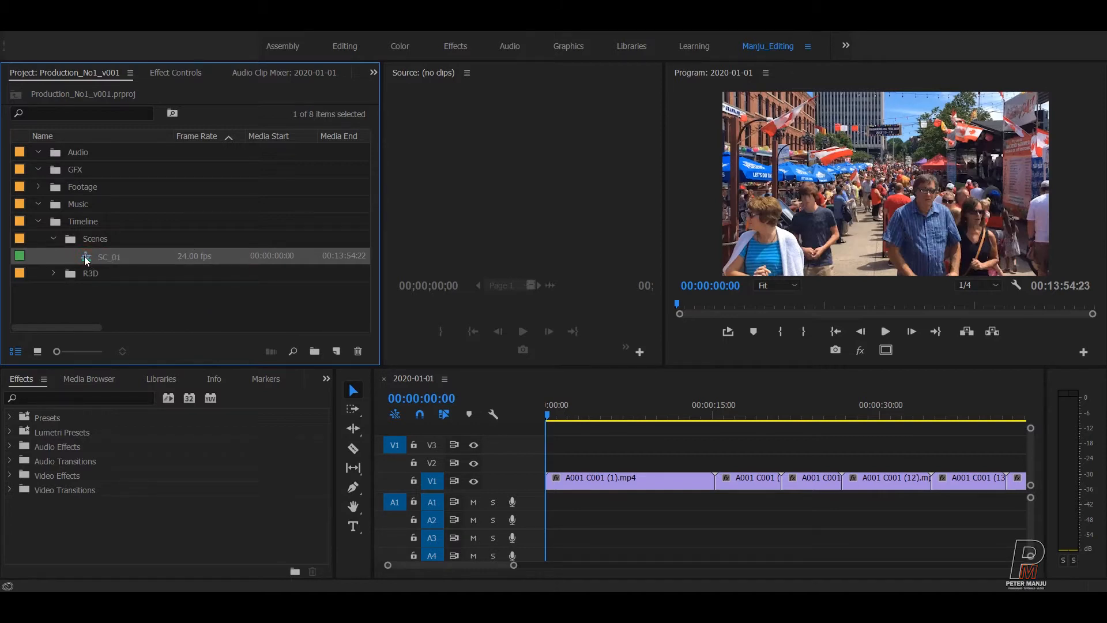
{"action": "double_click", "coordinate": [86, 258]}
{"action": "key", "text": "ctrl+a"}
{"action": "key", "text": "Delete"}
{"action": "key", "text": "minus"}
{"action": "key", "text": "minus"}
{"action": "key", "text": "minus"}
{"action": "key", "text": "minus"}
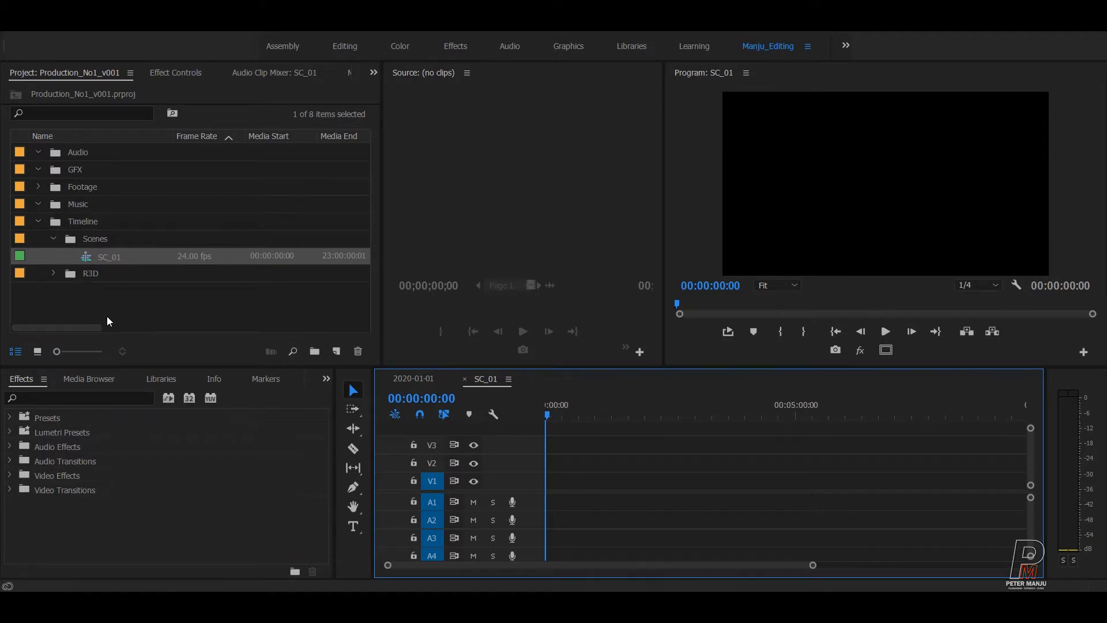
Maximize the project panel, collapse the Scenes bin in the list and open it in its own floating window.
{"action": "left_click", "coordinate": [148, 296]}
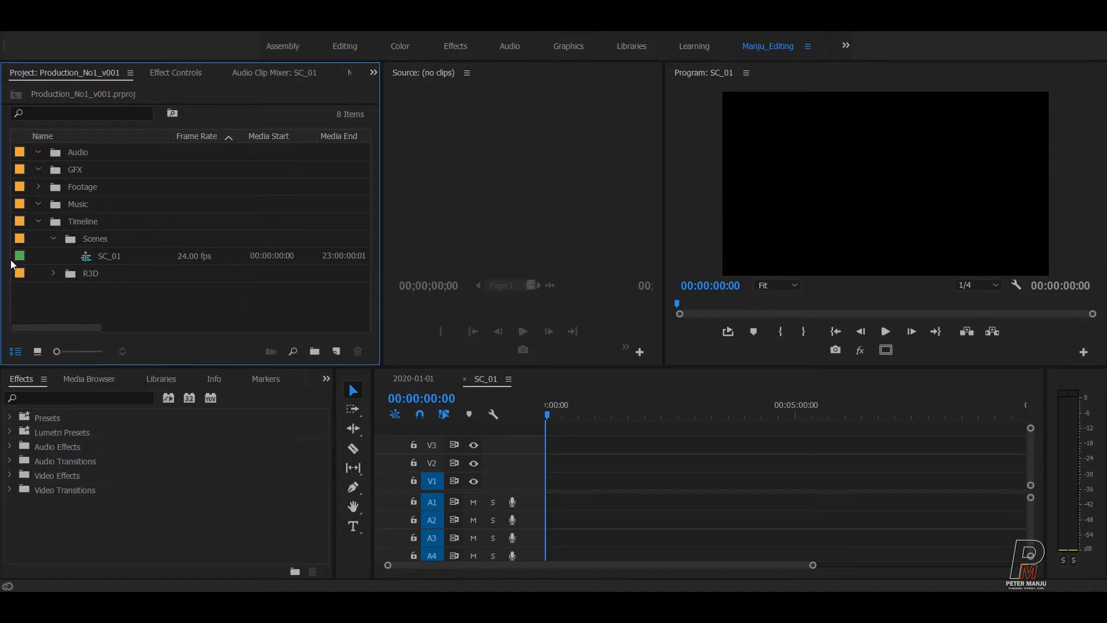
{"action": "key", "text": "grave"}
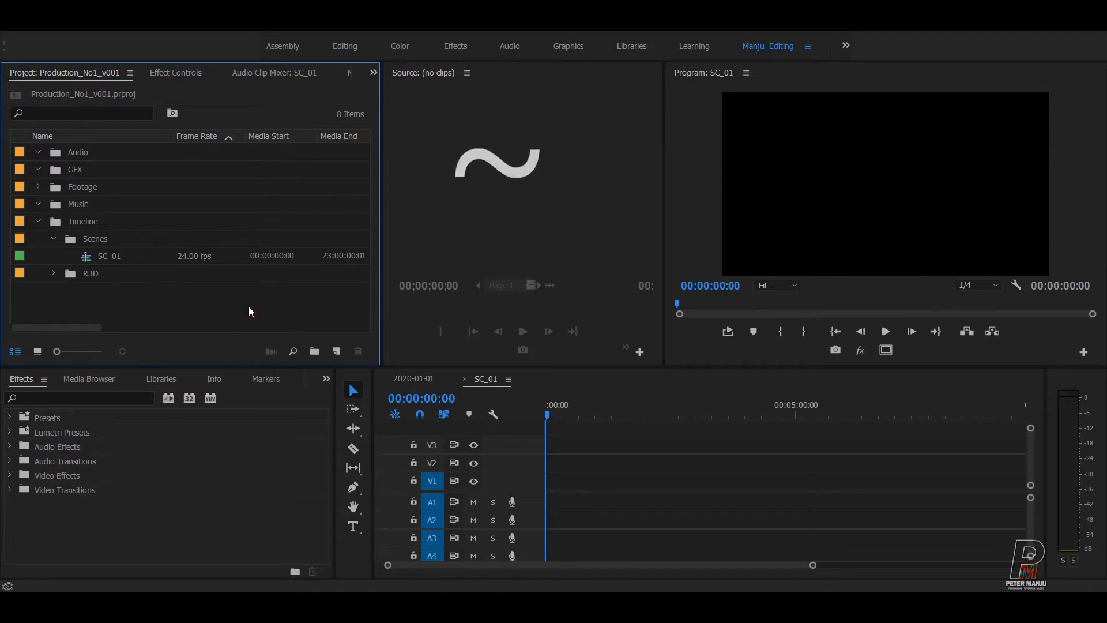
{"action": "left_click", "coordinate": [250, 318]}
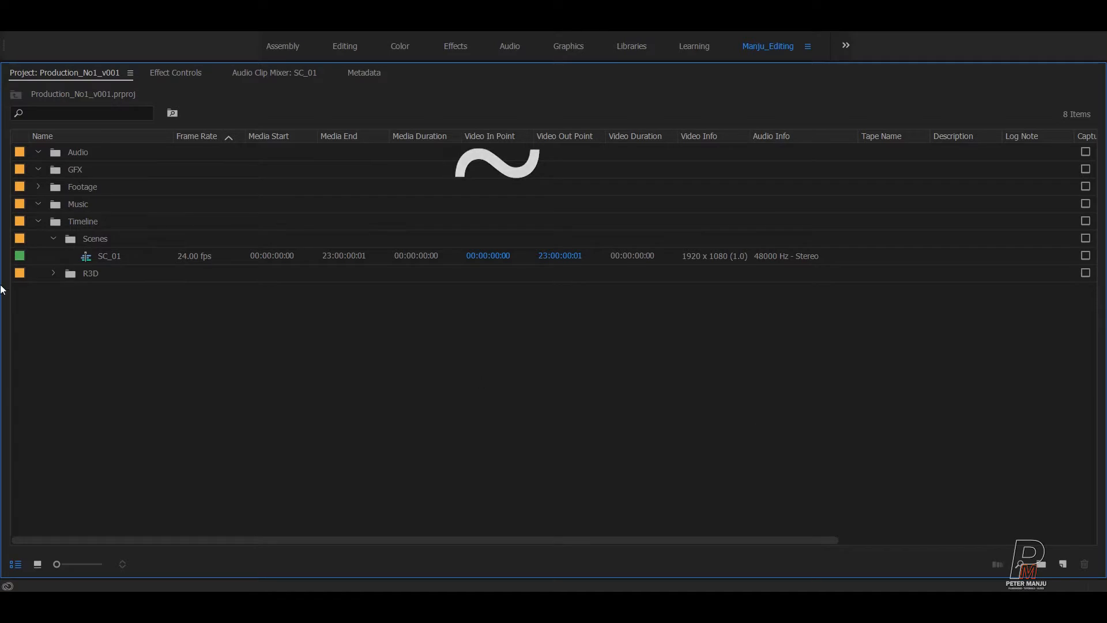
{"action": "left_click", "coordinate": [89, 241]}
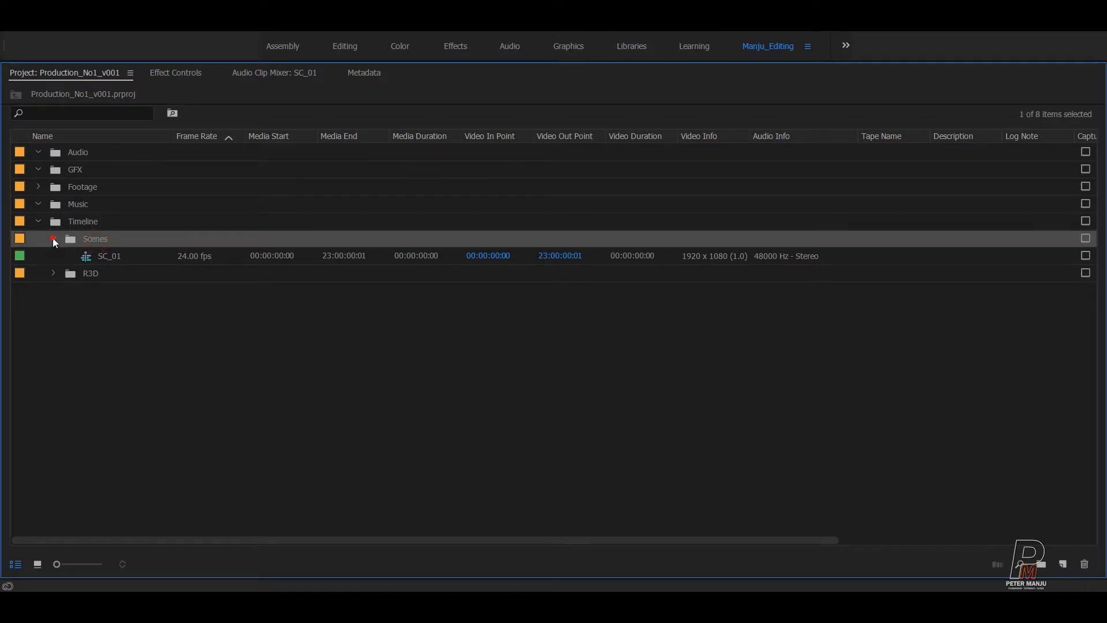
{"action": "left_click", "coordinate": [53, 238]}
{"action": "double_click", "coordinate": [72, 240]}
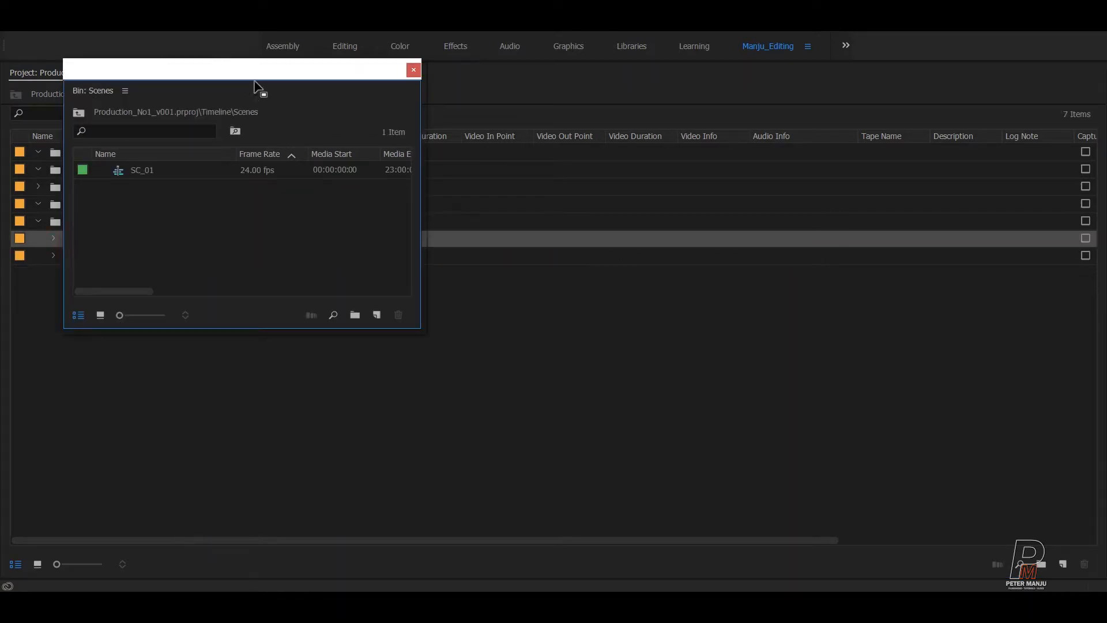
Reshape the floating Scenes bin window into a tall, narrow column and restore the normal panel layout.
{"action": "left_click_drag", "start_coordinate": [260, 73], "coordinate": [240, 49]}
{"action": "left_click_drag", "start_coordinate": [258, 307], "coordinate": [259, 415]}
{"action": "left_click_drag", "start_coordinate": [402, 295], "coordinate": [469, 287]}
{"action": "left_click_drag", "start_coordinate": [580, 287], "coordinate": [217, 279]}
{"action": "left_click_drag", "start_coordinate": [127, 418], "coordinate": [133, 507]}
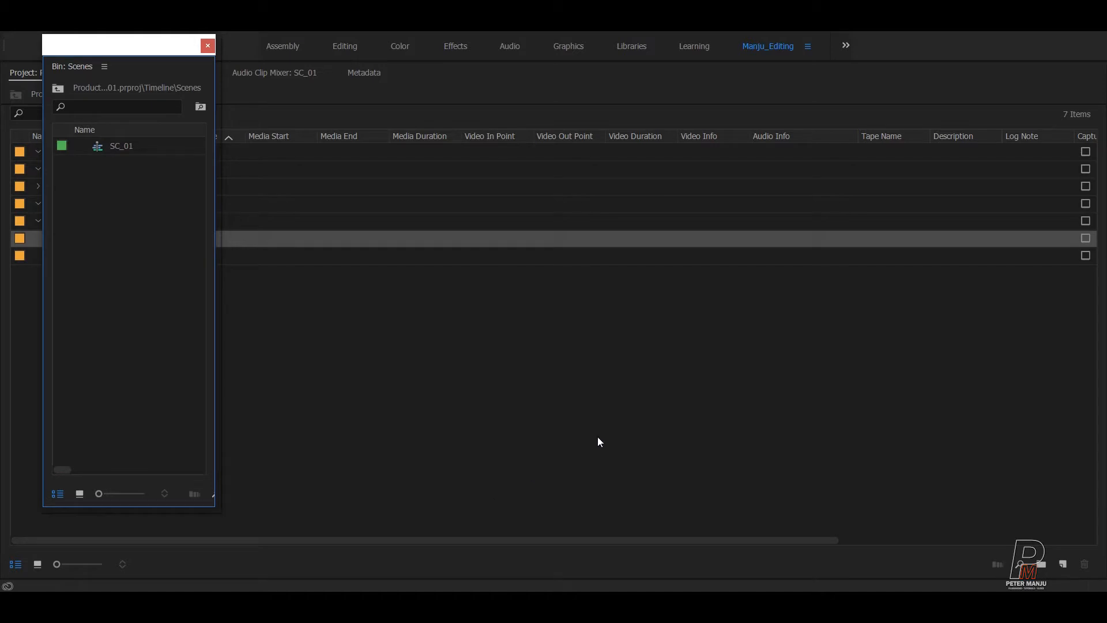
{"action": "key", "text": "grave"}
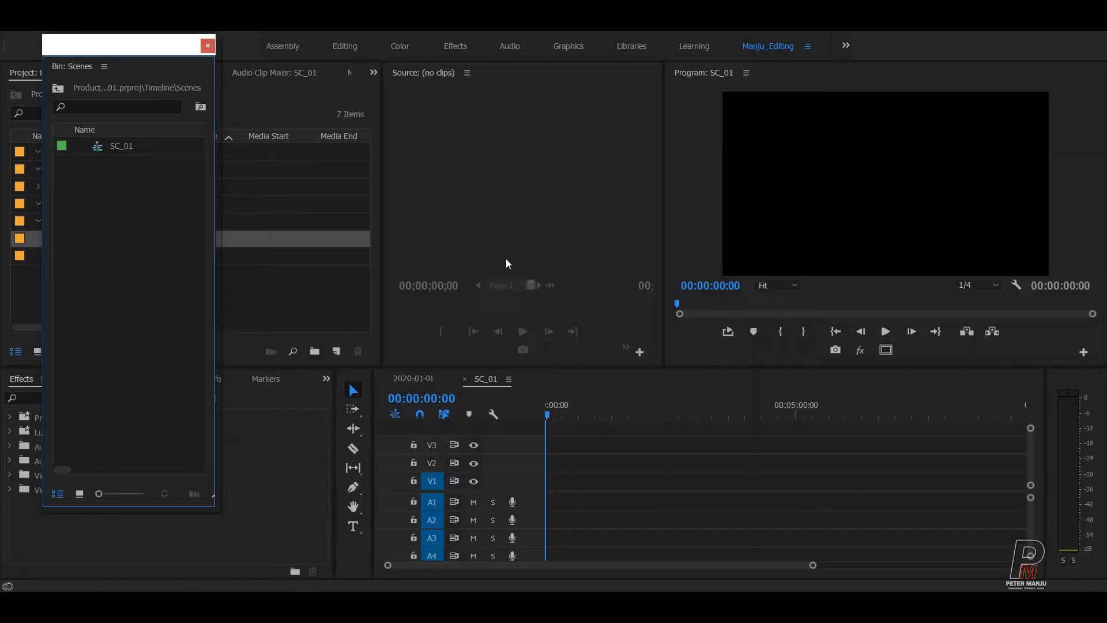
Paste six copies of the SC_01 sequence and move the five placed in the project root into the Scenes bin.
{"action": "left_click", "coordinate": [95, 147]}
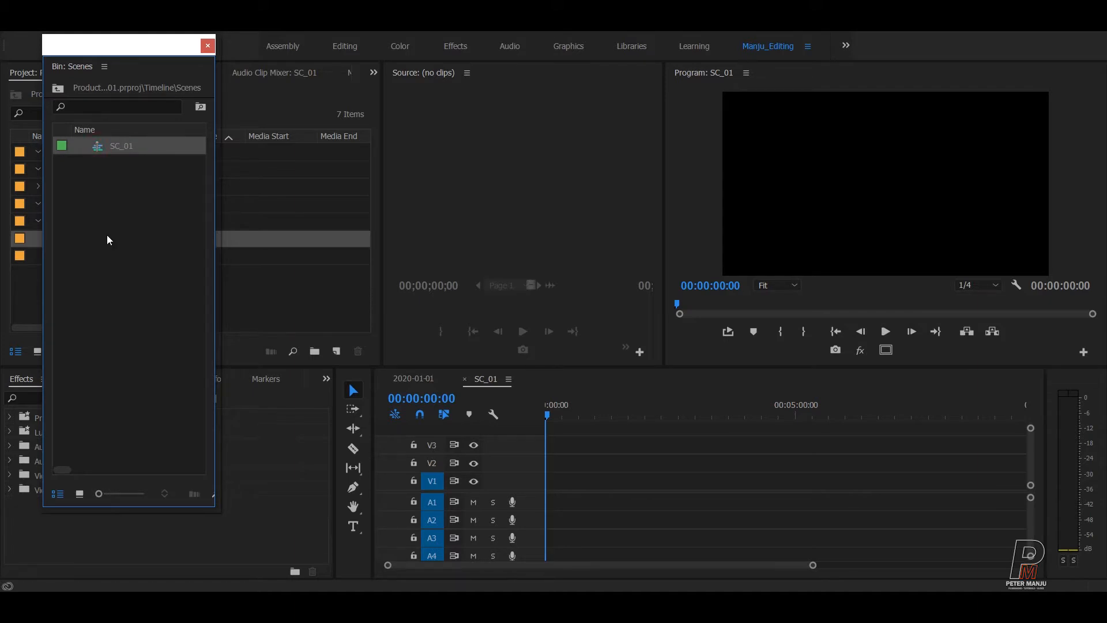
{"action": "key", "text": "ctrl+v"}
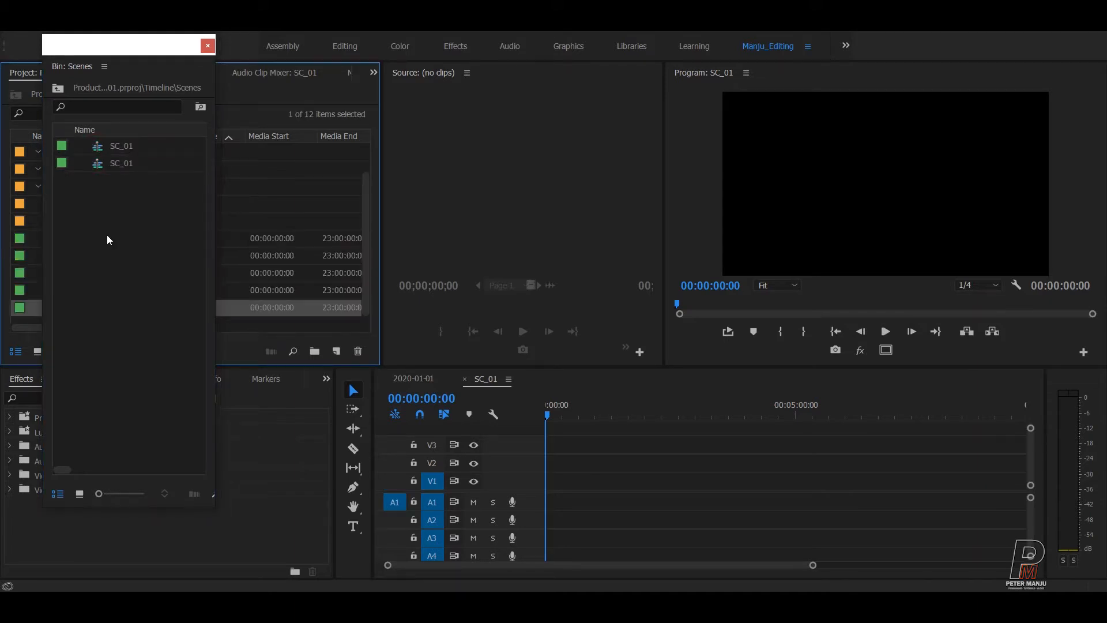
{"action": "left_click_drag", "start_coordinate": [131, 45], "coordinate": [510, 52]}
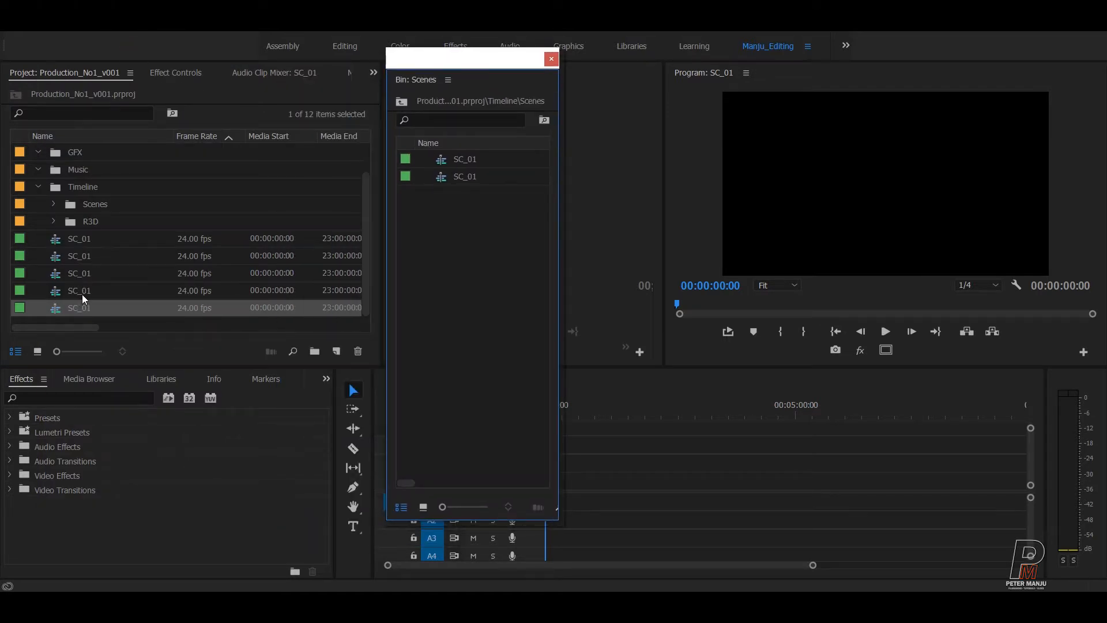
{"action": "left_click", "coordinate": [78, 238], "text": "shift"}
{"action": "left_click_drag", "start_coordinate": [63, 244], "coordinate": [460, 286]}
{"action": "left_click_drag", "start_coordinate": [544, 321], "coordinate": [448, 153]}
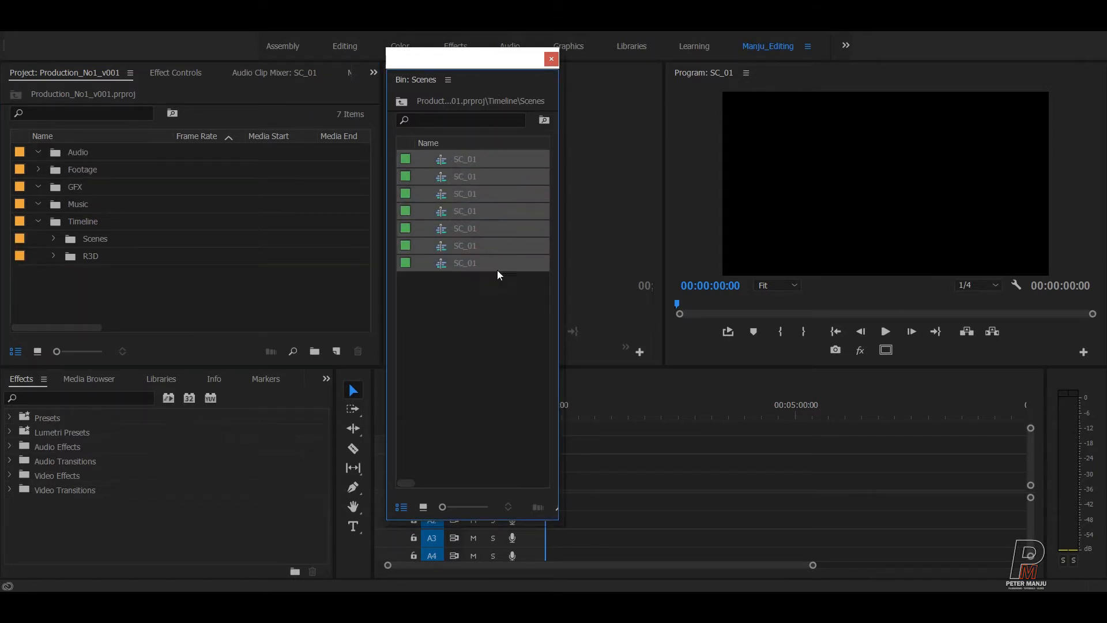
{"action": "left_click", "coordinate": [480, 326]}
{"action": "double_click", "coordinate": [450, 353]}
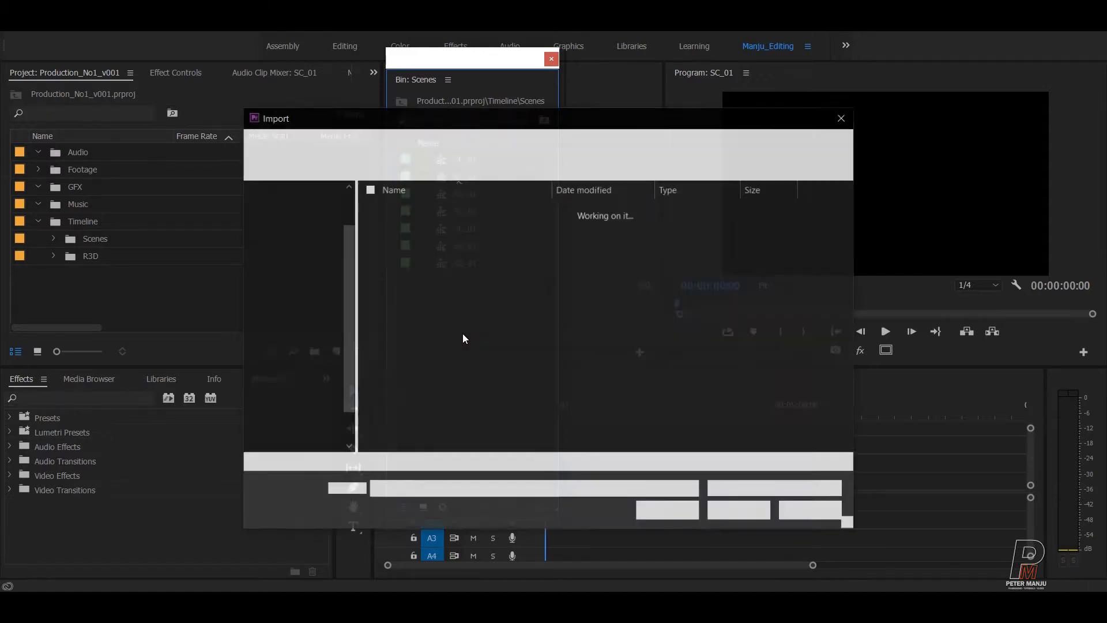
{"action": "left_click", "coordinate": [845, 118]}
Duplicate all seven SC_01 sequences in the Scenes bin and clear the selection.
{"action": "left_click", "coordinate": [492, 322]}
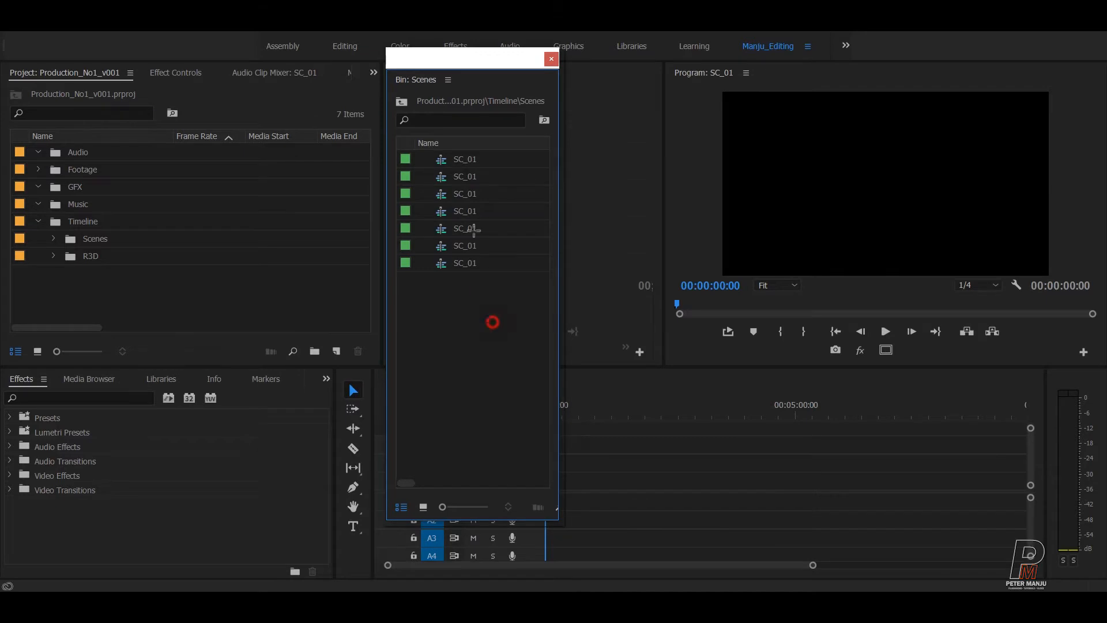
{"action": "left_click_drag", "start_coordinate": [492, 322], "coordinate": [475, 155]}
{"action": "right_click", "coordinate": [465, 156]}
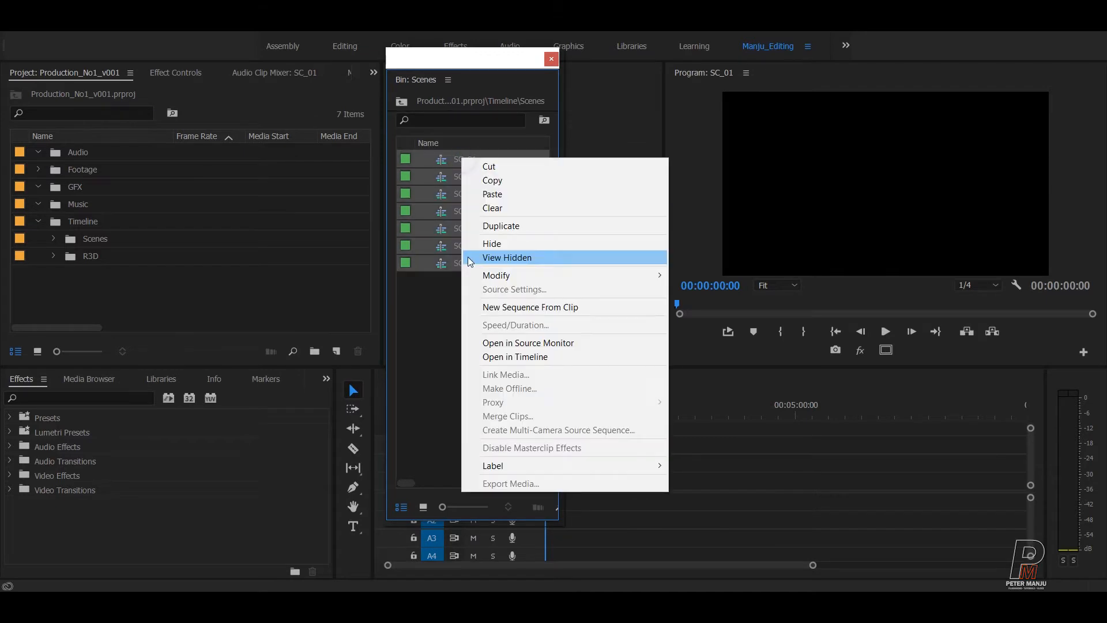
{"action": "left_click", "coordinate": [509, 225]}
{"action": "left_click", "coordinate": [462, 426]}
{"action": "left_click_drag", "start_coordinate": [462, 424], "coordinate": [472, 157]}
{"action": "left_click", "coordinate": [470, 406]}
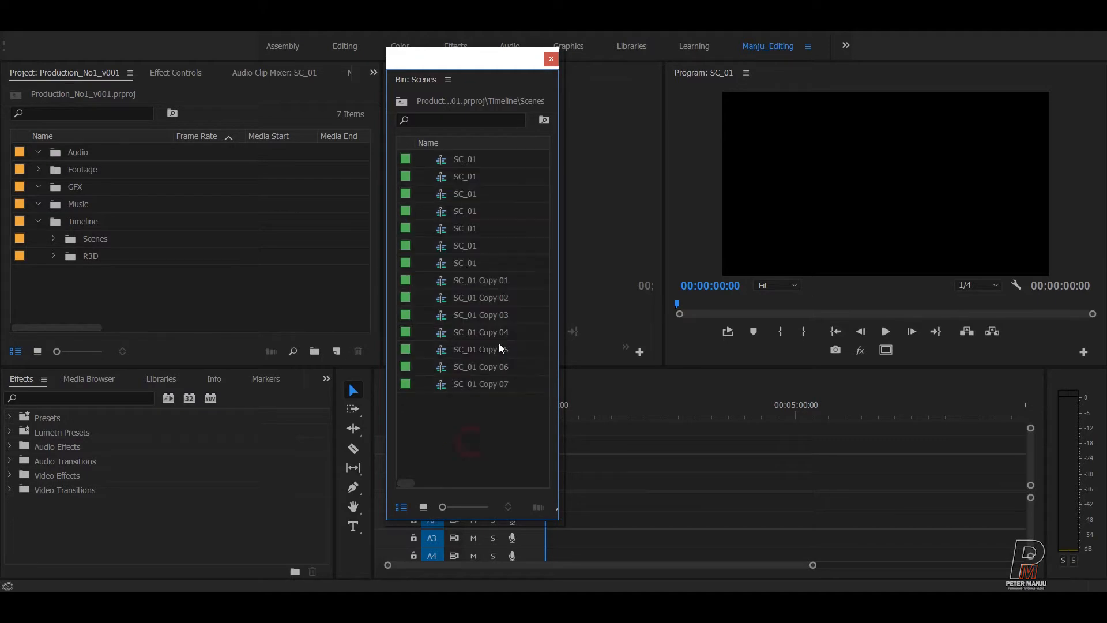
Rename the second SC_01 sequence in the Scenes bin as SC_02.
{"action": "left_click", "coordinate": [472, 177]}
{"action": "right_click", "coordinate": [472, 177]}
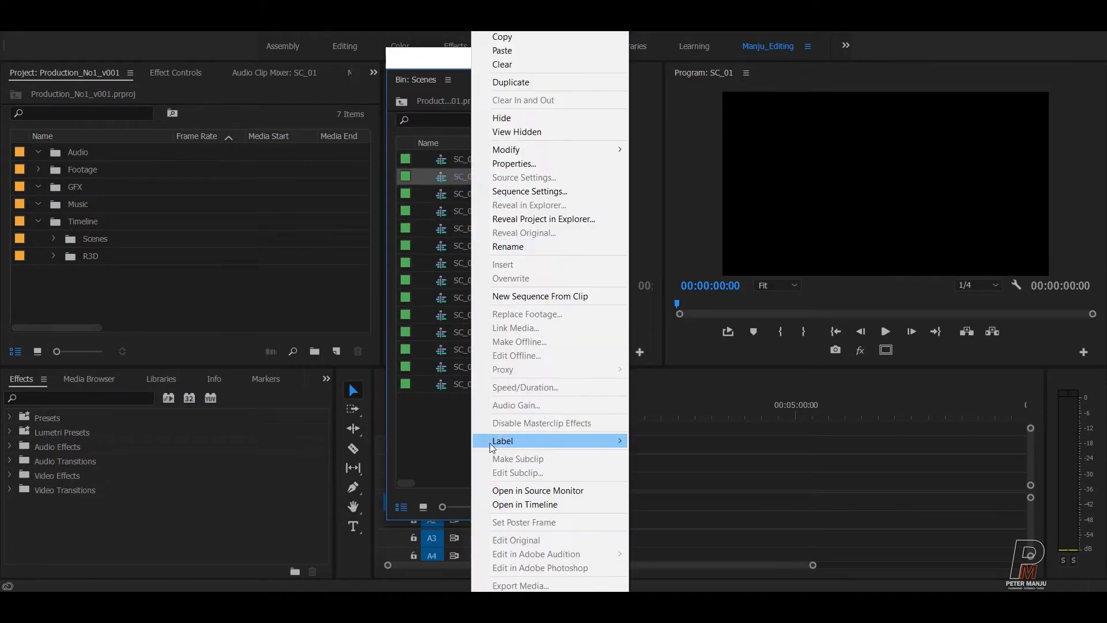
{"action": "left_click", "coordinate": [515, 248]}
{"action": "type", "text": "SC_02"}
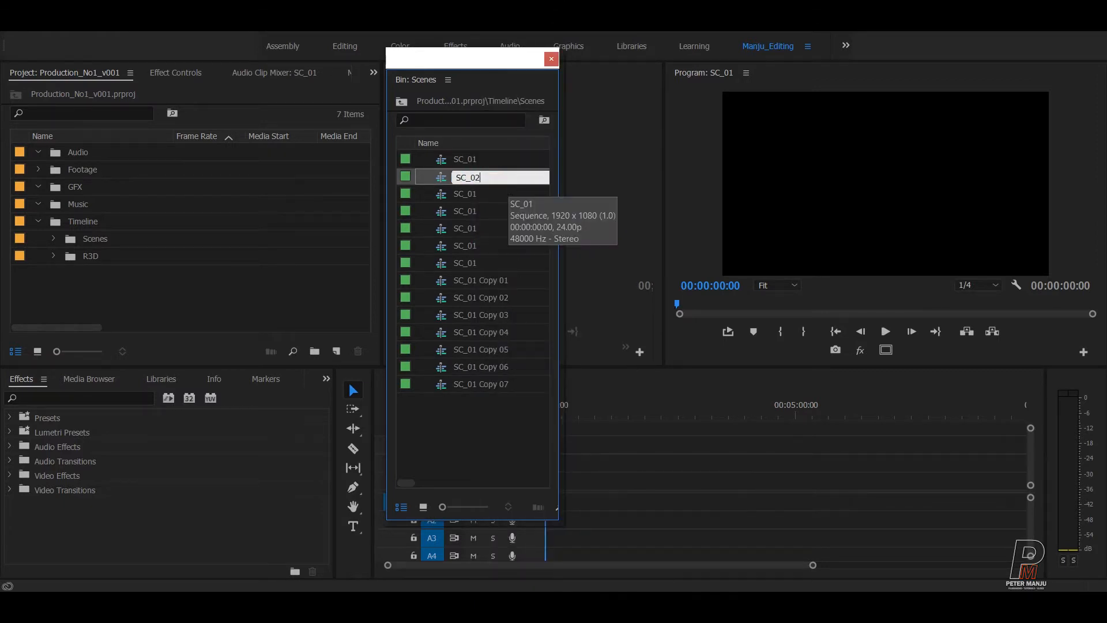
{"action": "left_click", "coordinate": [490, 444]}
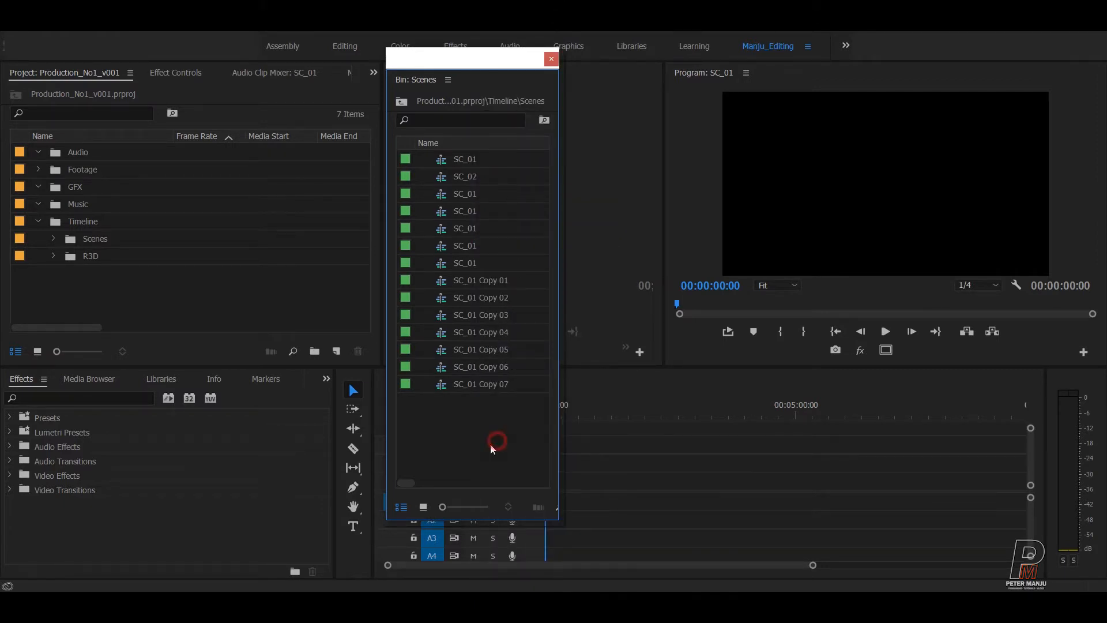
Rename the third sequence in the Scenes bin as SC_02a and save the project.
{"action": "left_click", "coordinate": [468, 193]}
{"action": "left_click", "coordinate": [484, 195]}
{"action": "left_click", "coordinate": [484, 195]}
{"action": "key", "text": "BackSpace"}
{"action": "type", "text": "2a"}
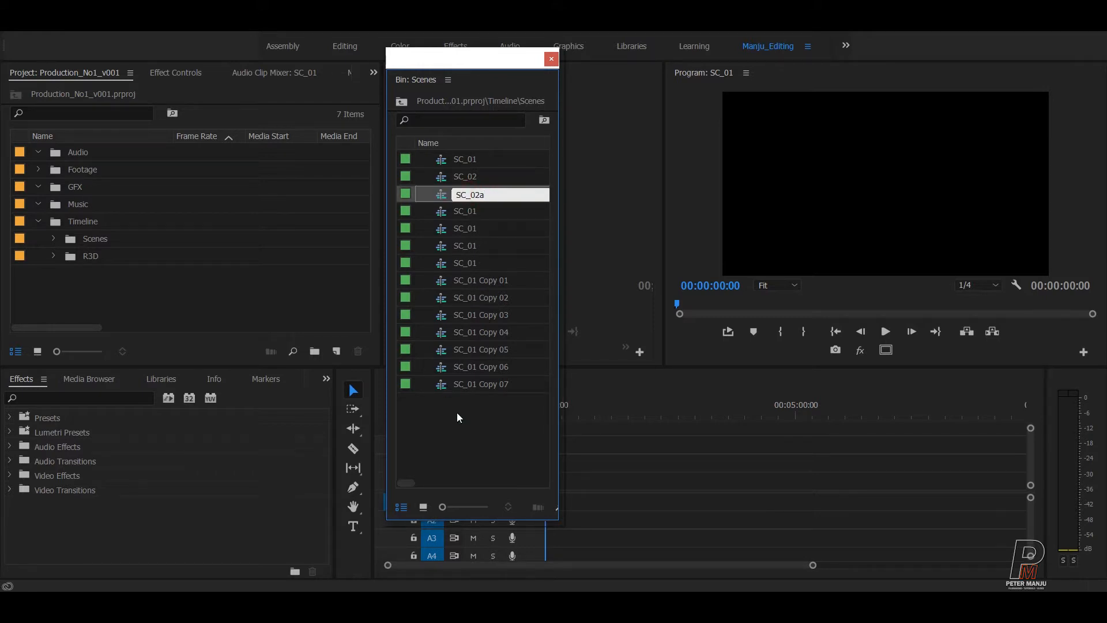
{"action": "left_click", "coordinate": [452, 442]}
{"action": "left_click", "coordinate": [476, 215]}
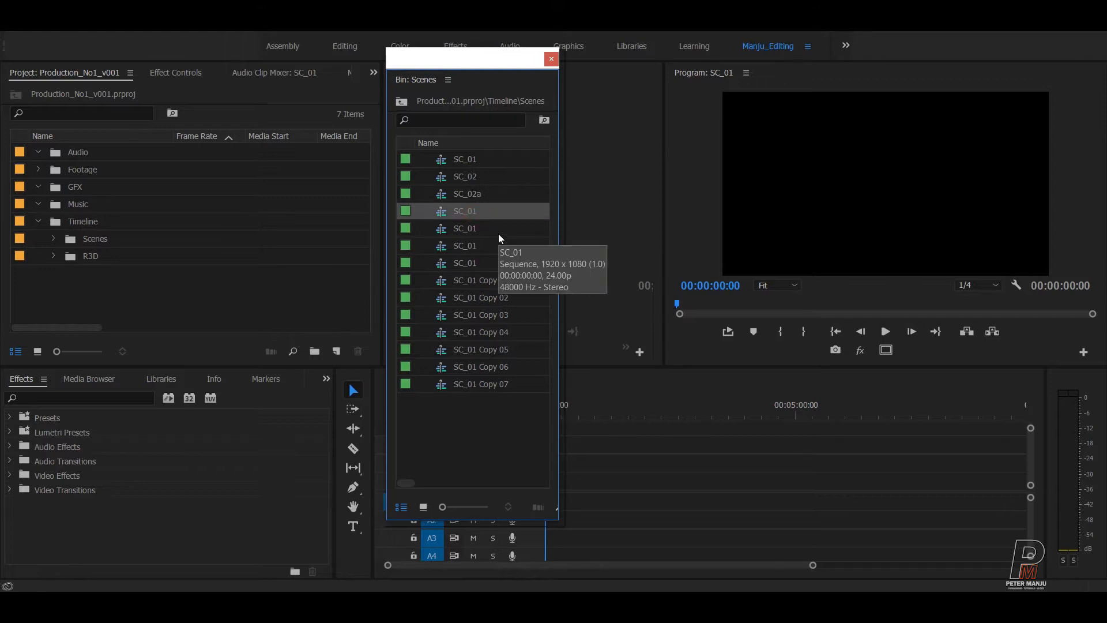
{"action": "key", "text": "ctrl+s"}
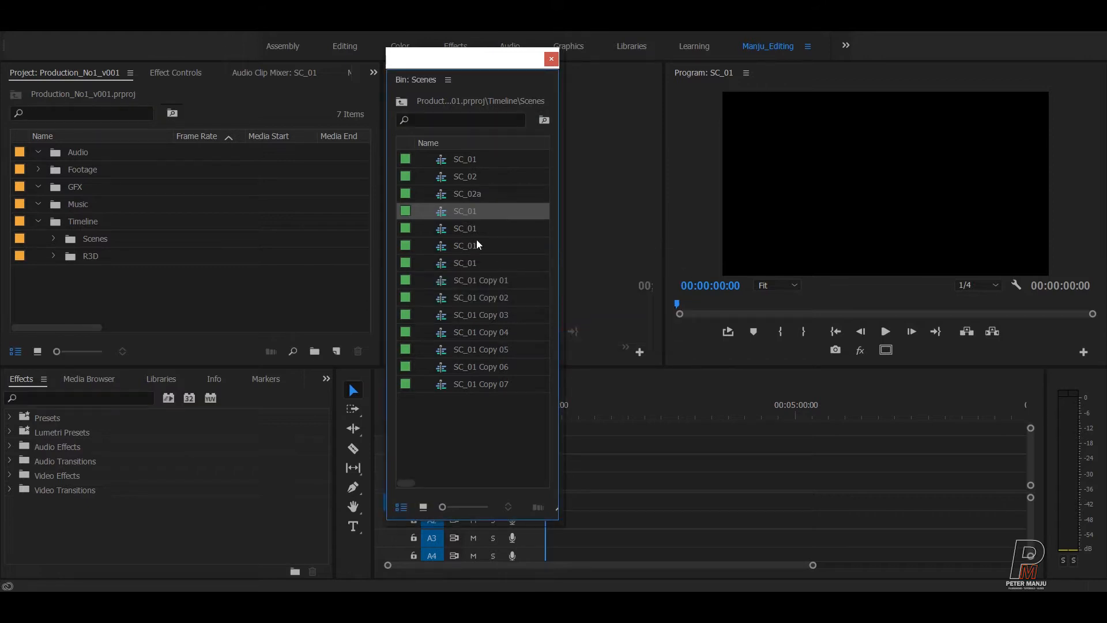
{"action": "left_click", "coordinate": [474, 193]}
{"action": "left_click", "coordinate": [471, 179]}
{"action": "left_click", "coordinate": [467, 159]}
{"action": "left_click", "coordinate": [463, 178]}
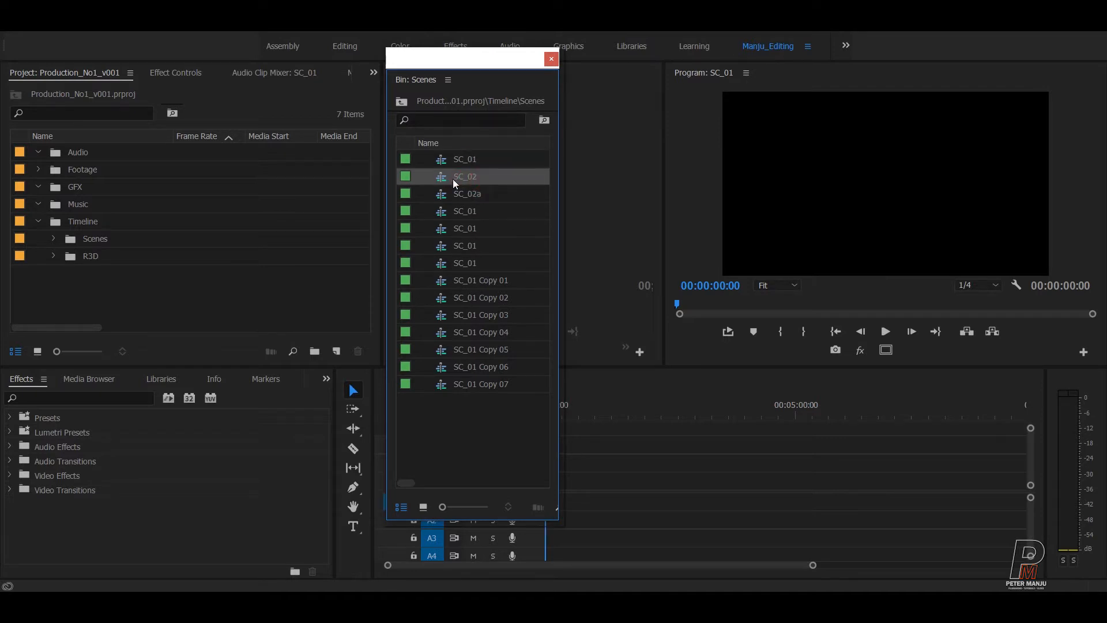
{"action": "left_click", "coordinate": [459, 195]}
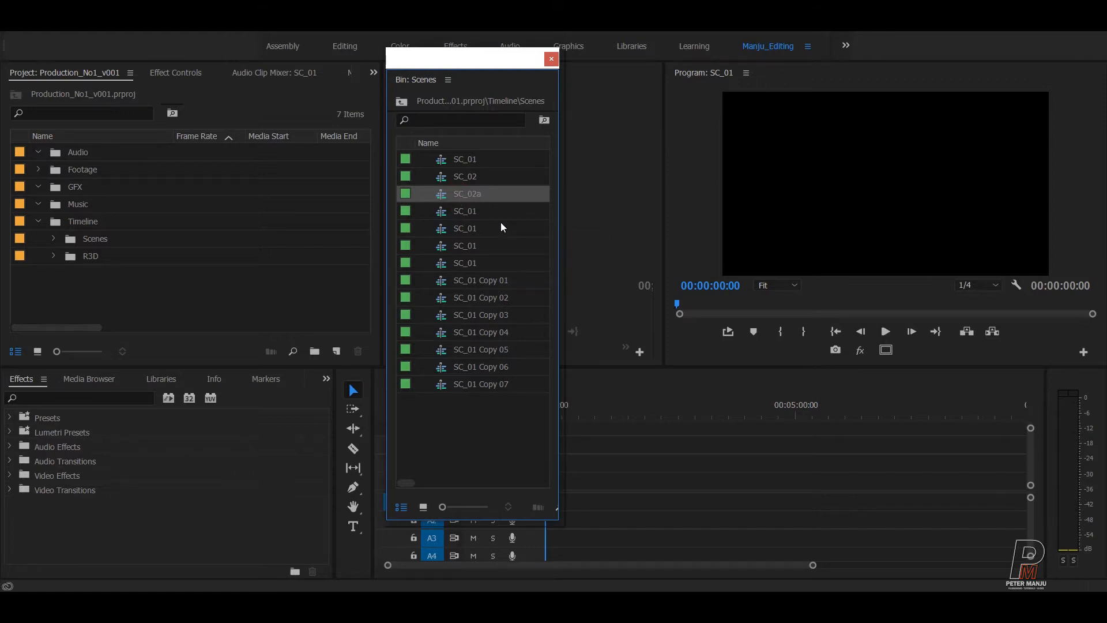
Rename the fourth sequence in the Scenes bin, directly below SC_02a, as SC_03.
{"action": "left_click", "coordinate": [471, 212]}
{"action": "left_click", "coordinate": [472, 212]}
{"action": "left_click", "coordinate": [482, 215]}
{"action": "key", "text": "BackSpace"}
{"action": "type", "text": "3"}
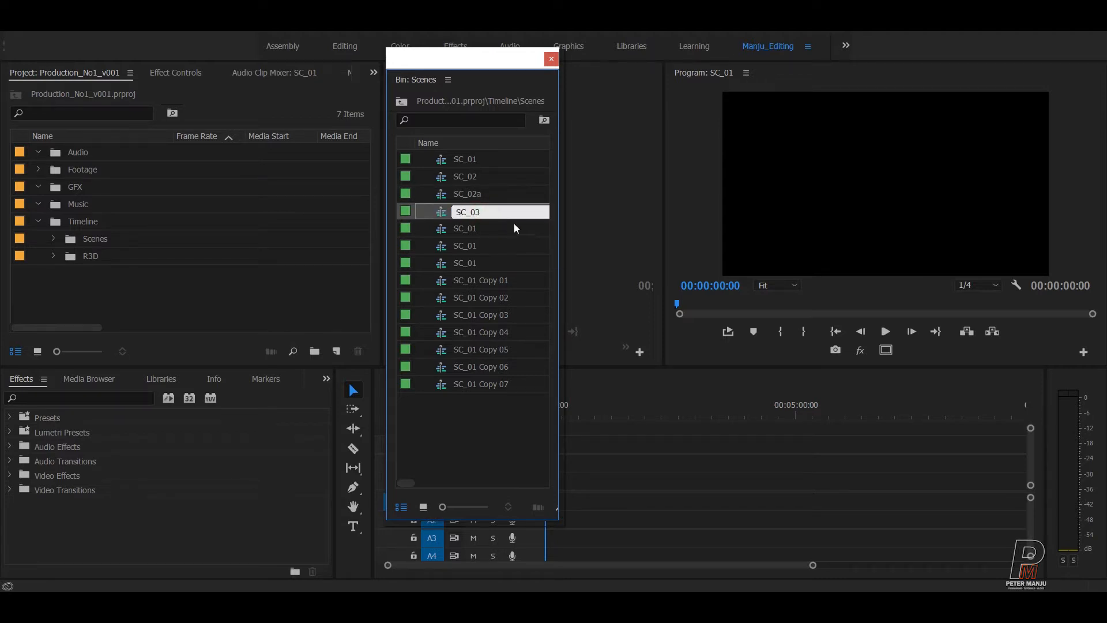
Rename the fifth sequence in the Scenes bin, directly below SC_03, as SC_04.
{"action": "left_click", "coordinate": [498, 226]}
{"action": "left_click", "coordinate": [470, 229]}
{"action": "left_click", "coordinate": [472, 229]}
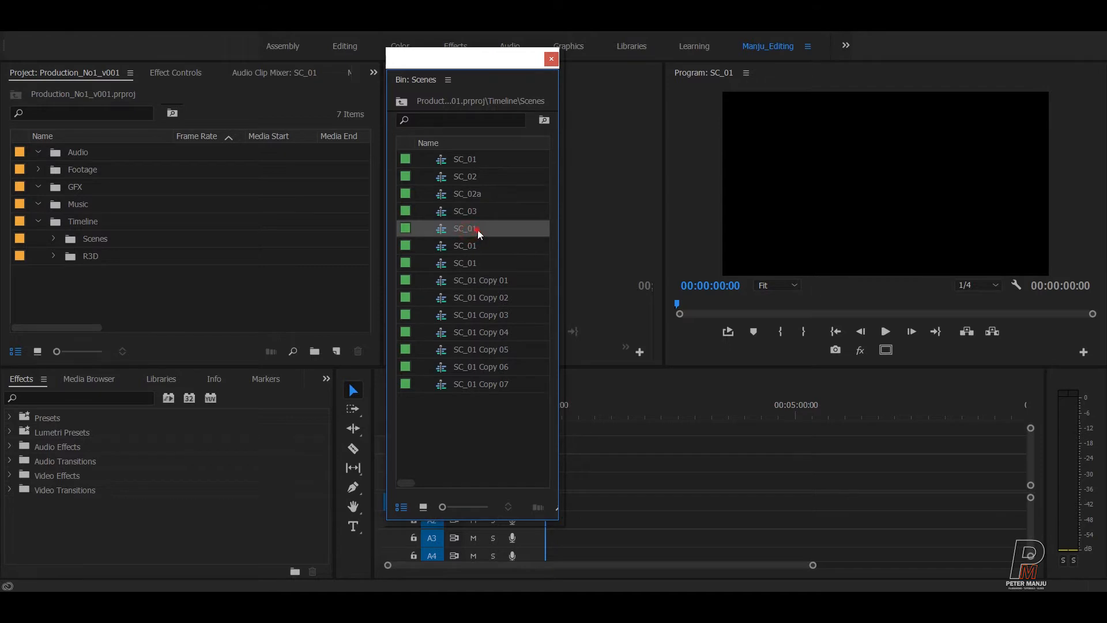
{"action": "left_click", "coordinate": [487, 227]}
{"action": "left_click", "coordinate": [477, 229]}
{"action": "left_click", "coordinate": [458, 231]}
{"action": "left_click", "coordinate": [490, 229]}
{"action": "key", "text": "BackSpace"}
{"action": "type", "text": "4"}
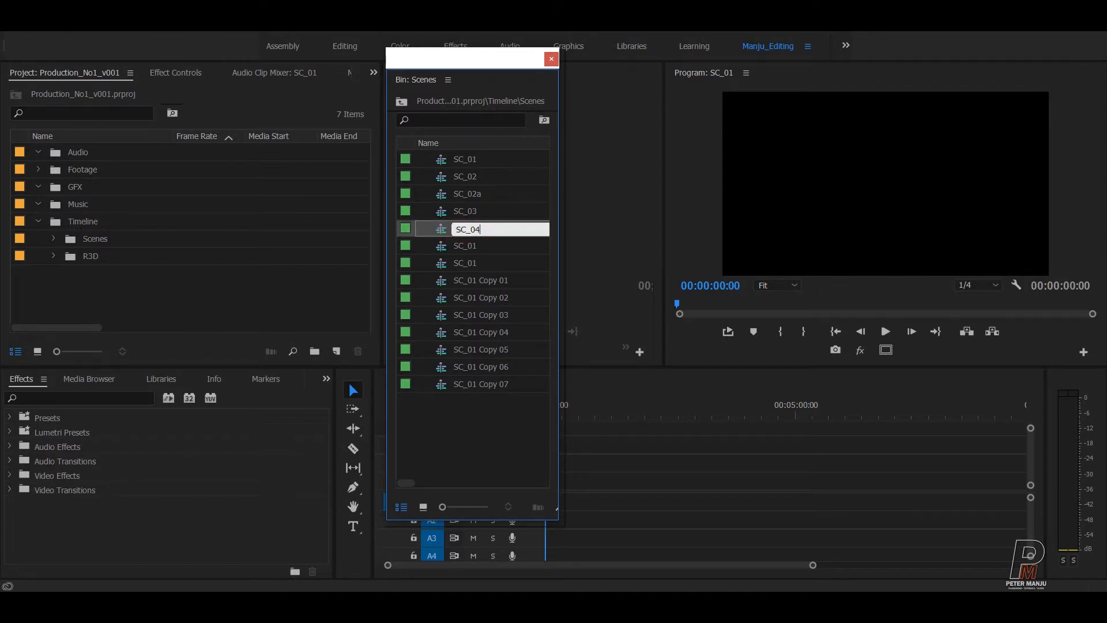
Rename the two remaining SC_01 sequences below SC_04 as SC_04A and SC_04B.
{"action": "left_click", "coordinate": [475, 243]}
{"action": "left_click", "coordinate": [475, 244]}
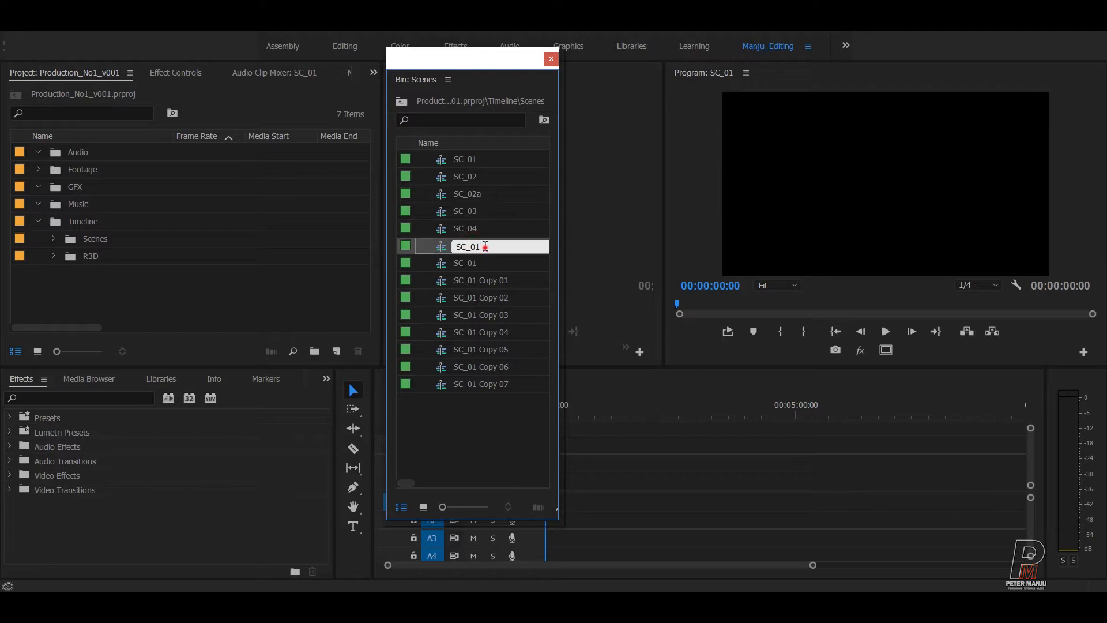
{"action": "key", "text": "BackSpace"}
{"action": "type", "text": "4A"}
{"action": "left_click", "coordinate": [471, 263]}
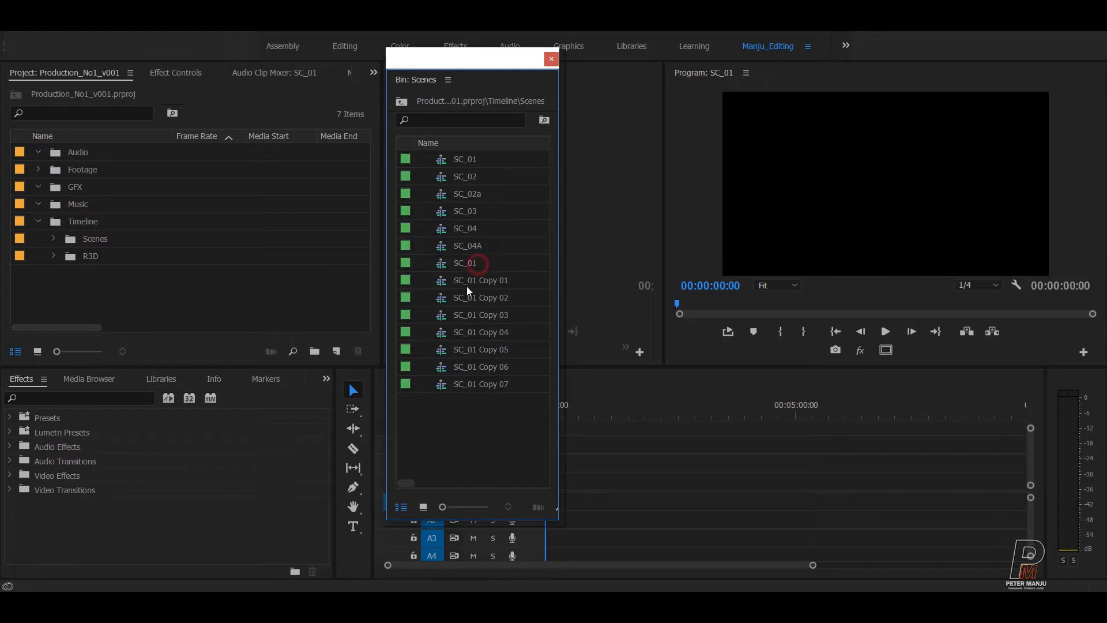
{"action": "left_click", "coordinate": [478, 264]}
{"action": "key", "text": "BackSpace"}
{"action": "type", "text": "4B"}
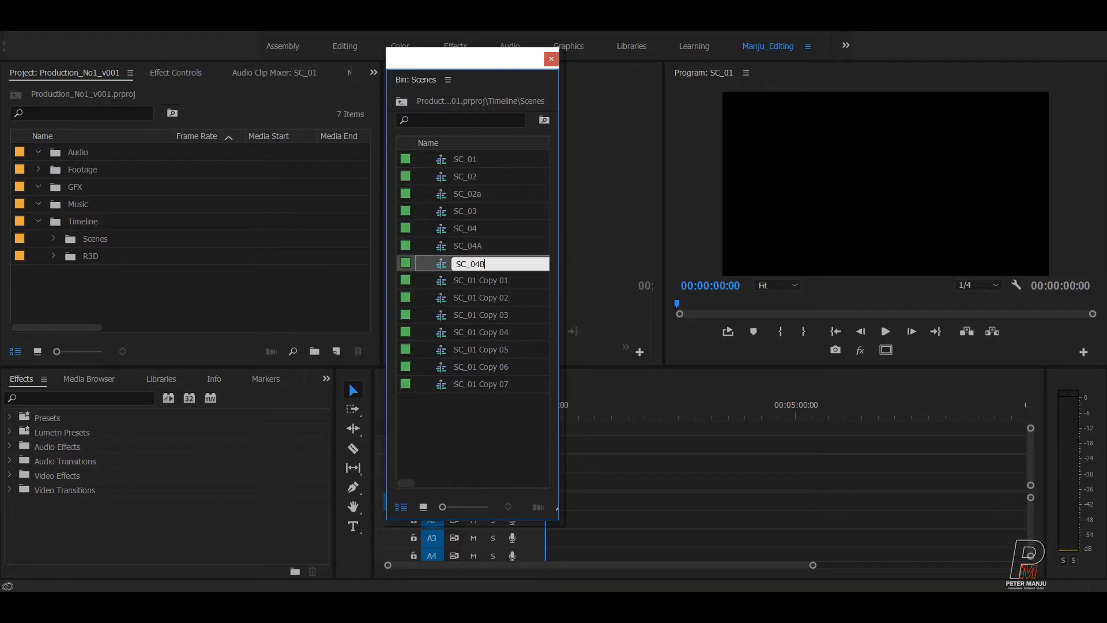
Rename the sequence SC_01 Copy 01 as SC_05 and SC_01 Copy 02 as SC_06.
{"action": "left_click", "coordinate": [482, 281]}
{"action": "left_click", "coordinate": [482, 281]}
{"action": "left_click_drag", "start_coordinate": [512, 282], "coordinate": [474, 291]}
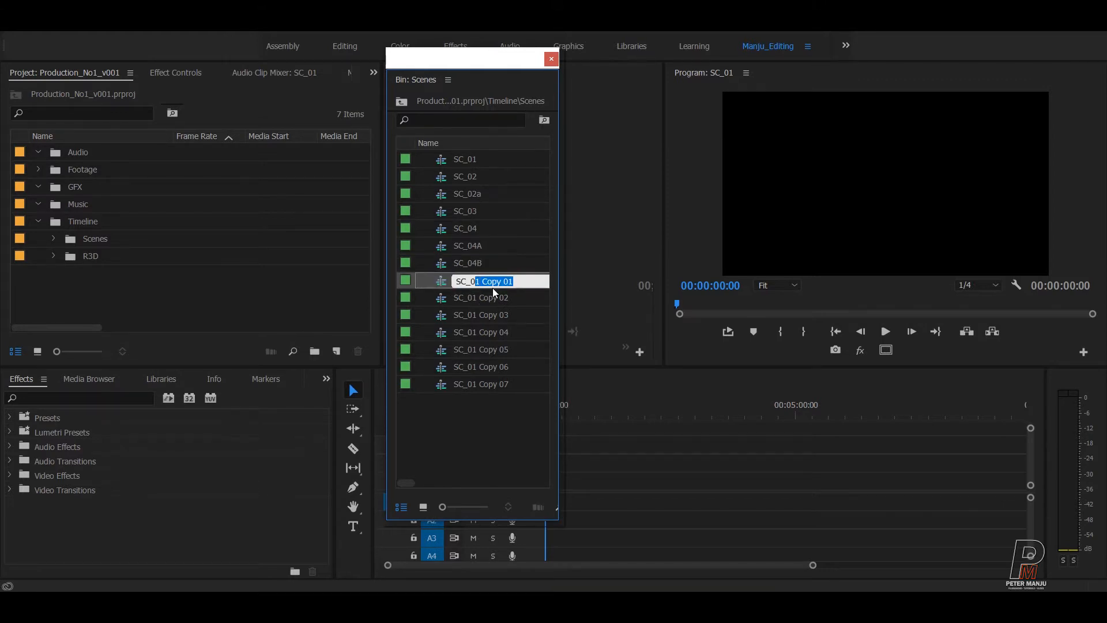
{"action": "type", "text": "5"}
{"action": "left_click", "coordinate": [499, 294]}
{"action": "left_click", "coordinate": [501, 298]}
{"action": "left_click_drag", "start_coordinate": [512, 299], "coordinate": [473, 301]}
{"action": "type", "text": "5"}
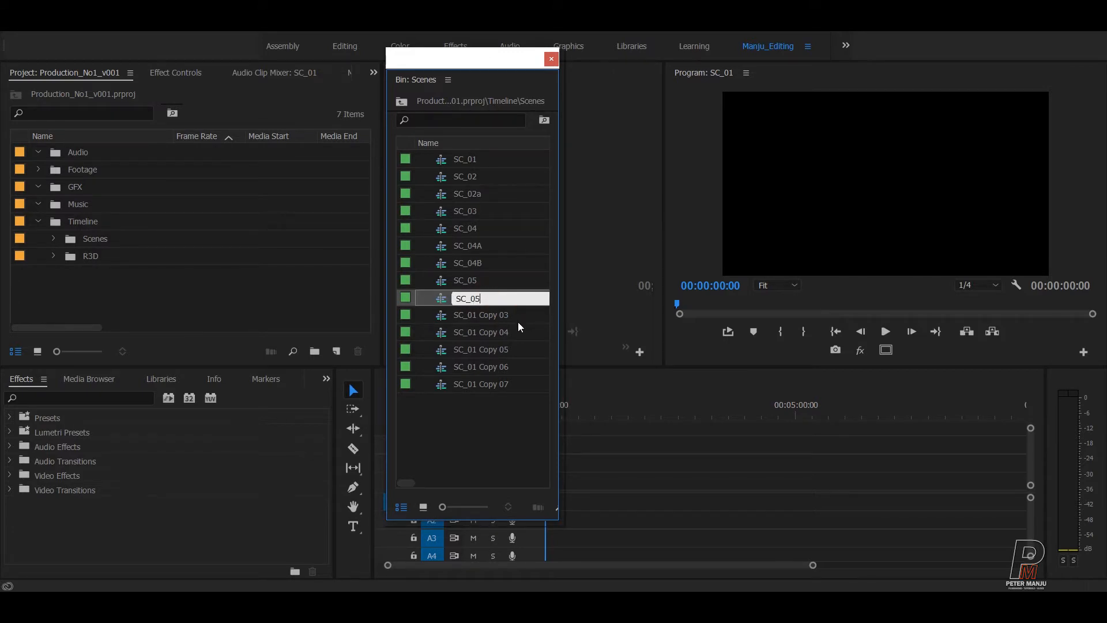
{"action": "key", "text": "BackSpace"}
{"action": "type", "text": "6"}
Rename the sequence SC_01 Copy 03 as SC_07 and SC_01 Copy 04 as SC_08.
{"action": "left_click", "coordinate": [483, 313]}
{"action": "left_click", "coordinate": [484, 313]}
{"action": "left_click_drag", "start_coordinate": [519, 315], "coordinate": [476, 316]}
{"action": "type", "text": "7"}
{"action": "key", "text": "Tab"}
{"action": "left_click_drag", "start_coordinate": [515, 333], "coordinate": [476, 333]}
{"action": "type", "text": "8"}
{"action": "key", "text": "Tab"}
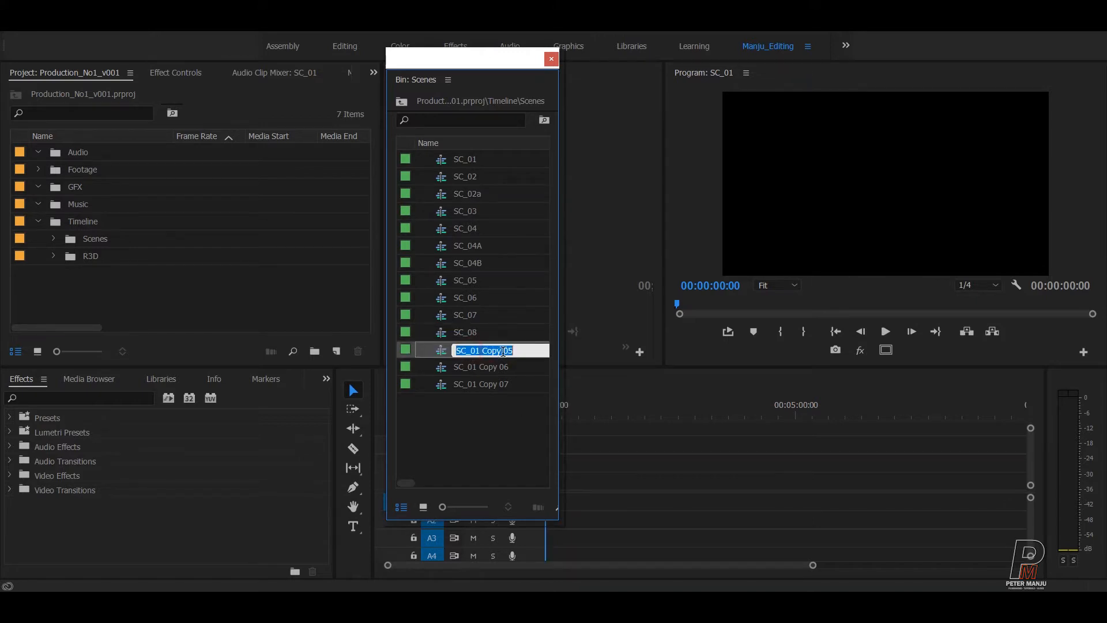
Rename the sequence SC_01 Copy 05 as SC_08A and SC_01 Copy 06 as SC_09.
{"action": "left_click_drag", "start_coordinate": [515, 351], "coordinate": [477, 351]}
{"action": "type", "text": "8a"}
{"action": "key", "text": "BackSpace"}
{"action": "type", "text": "A"}
{"action": "left_click", "coordinate": [485, 375]}
{"action": "left_click", "coordinate": [485, 373]}
{"action": "left_click_drag", "start_coordinate": [517, 368], "coordinate": [475, 378]}
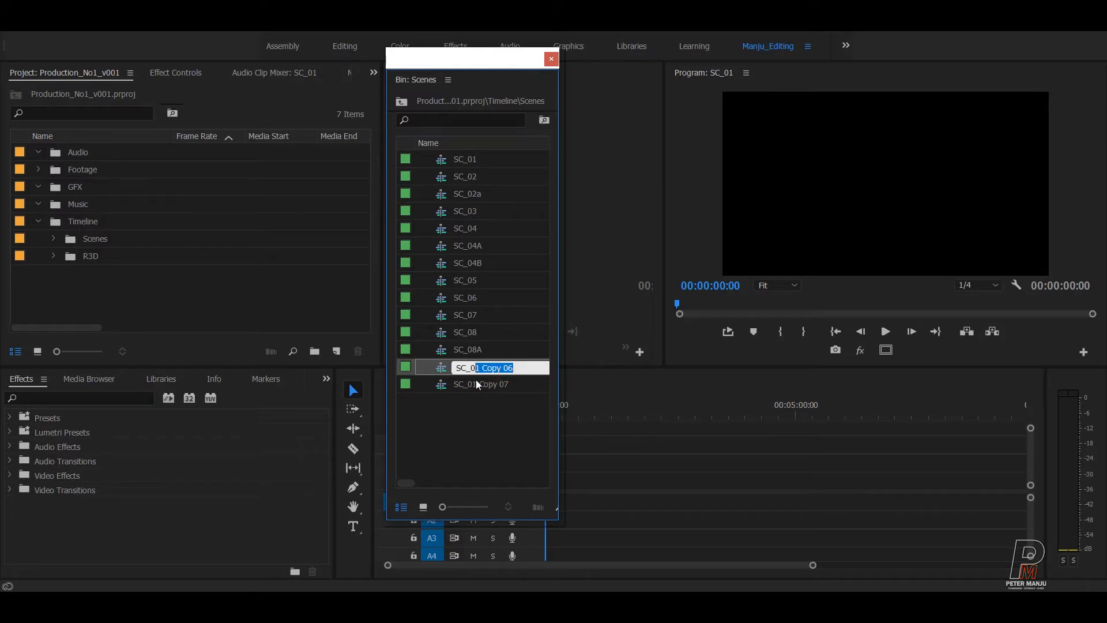
{"action": "type", "text": "9"}
{"action": "key", "text": "Return"}
Rename the last sequence in the Scenes bin, SC_01 Copy 07, as SC_10.
{"action": "left_click", "coordinate": [489, 387]}
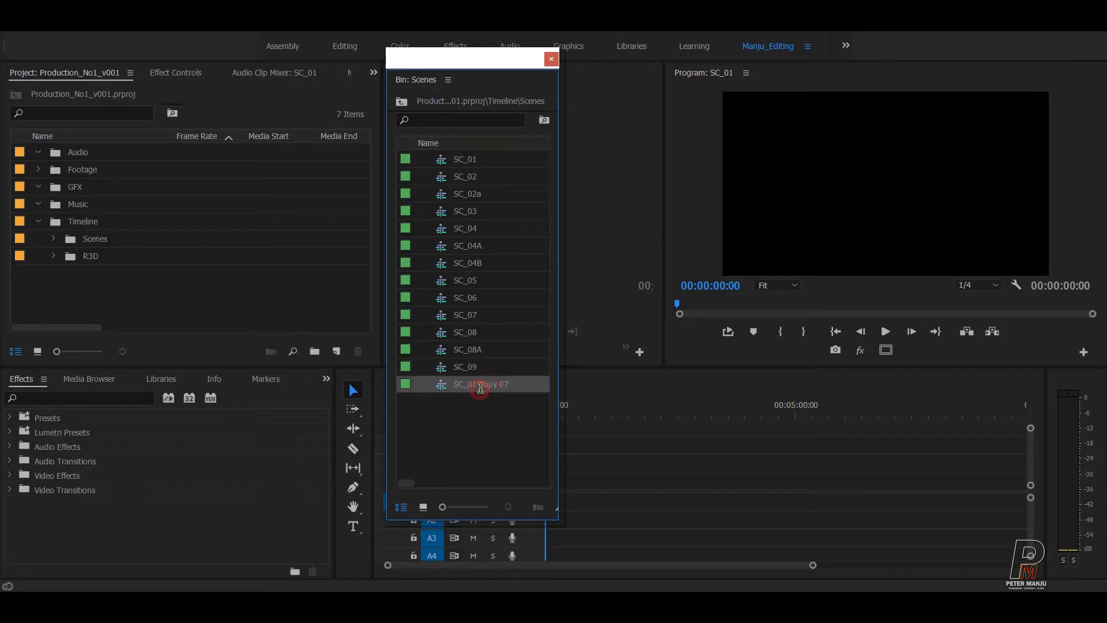
{"action": "left_click", "coordinate": [481, 388]}
{"action": "left_click_drag", "start_coordinate": [519, 386], "coordinate": [474, 398]}
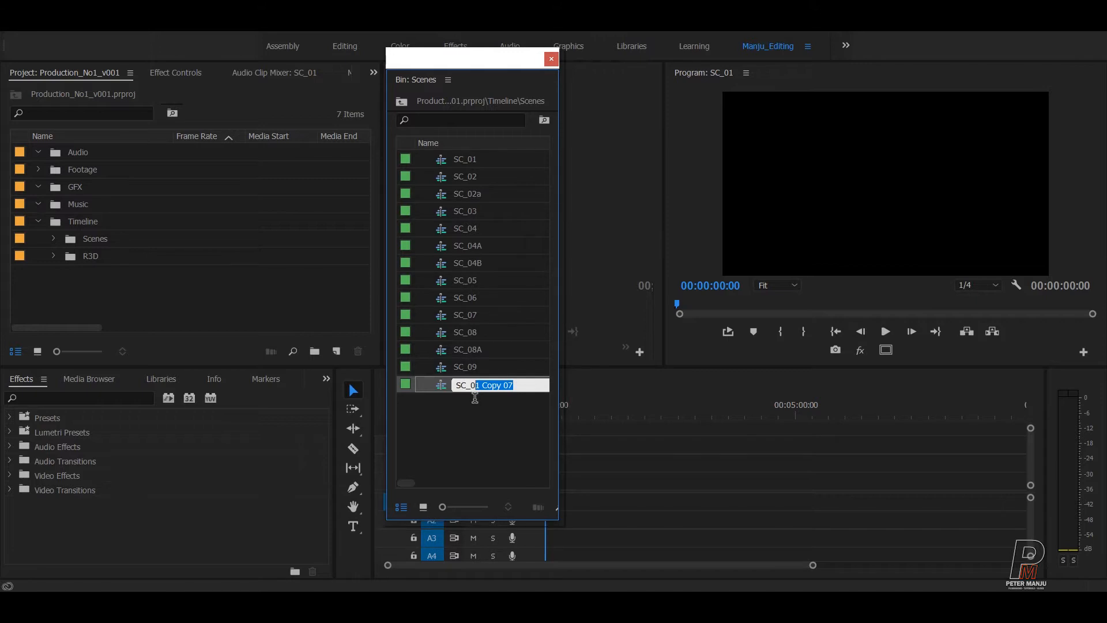
{"action": "left_click", "coordinate": [482, 399]}
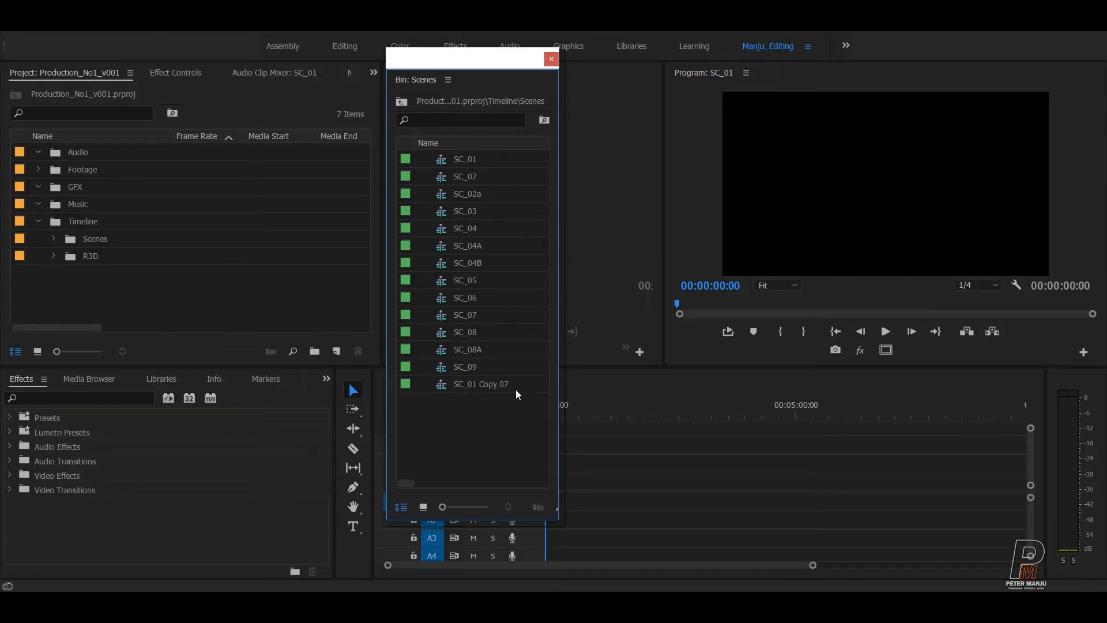
{"action": "left_click", "coordinate": [475, 385]}
{"action": "left_click", "coordinate": [475, 385]}
{"action": "left_click_drag", "start_coordinate": [513, 386], "coordinate": [473, 392]}
{"action": "type", "text": "10"}
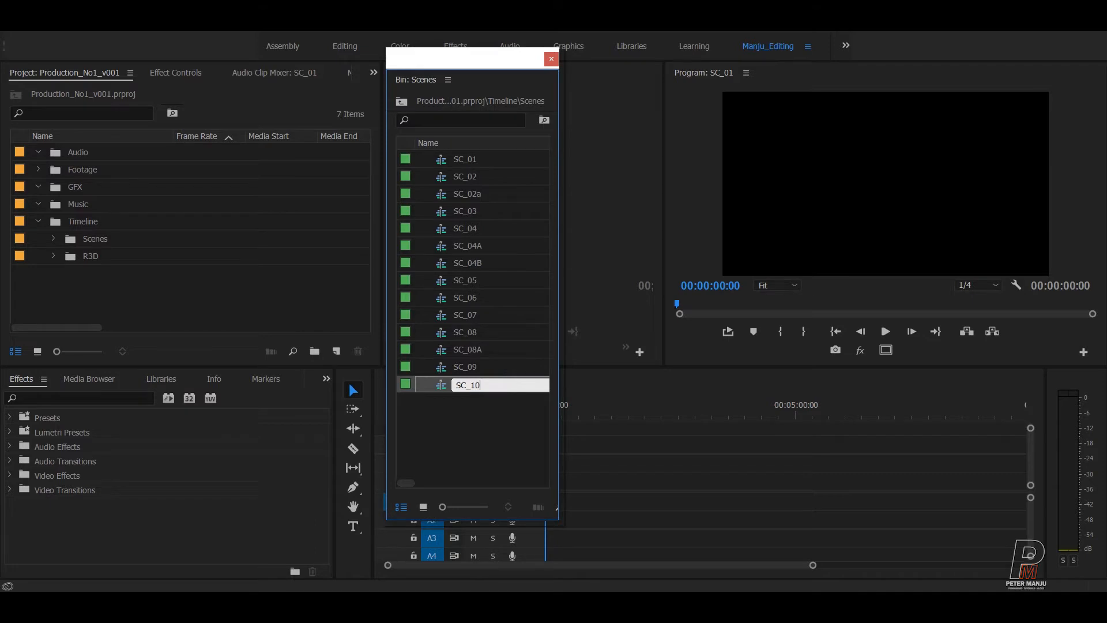
{"action": "left_click", "coordinate": [467, 425]}
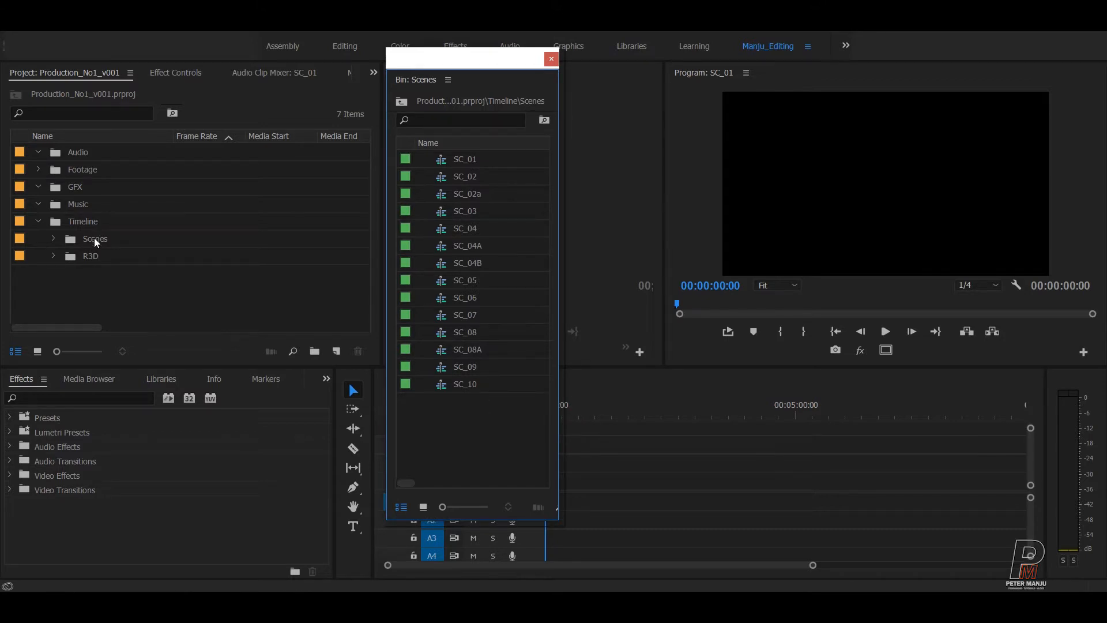
Review the Scenes bin's sequences in the project list, collapse it again, and move the floating Scenes bin window clear of the timeline.
{"action": "left_click", "coordinate": [52, 238]}
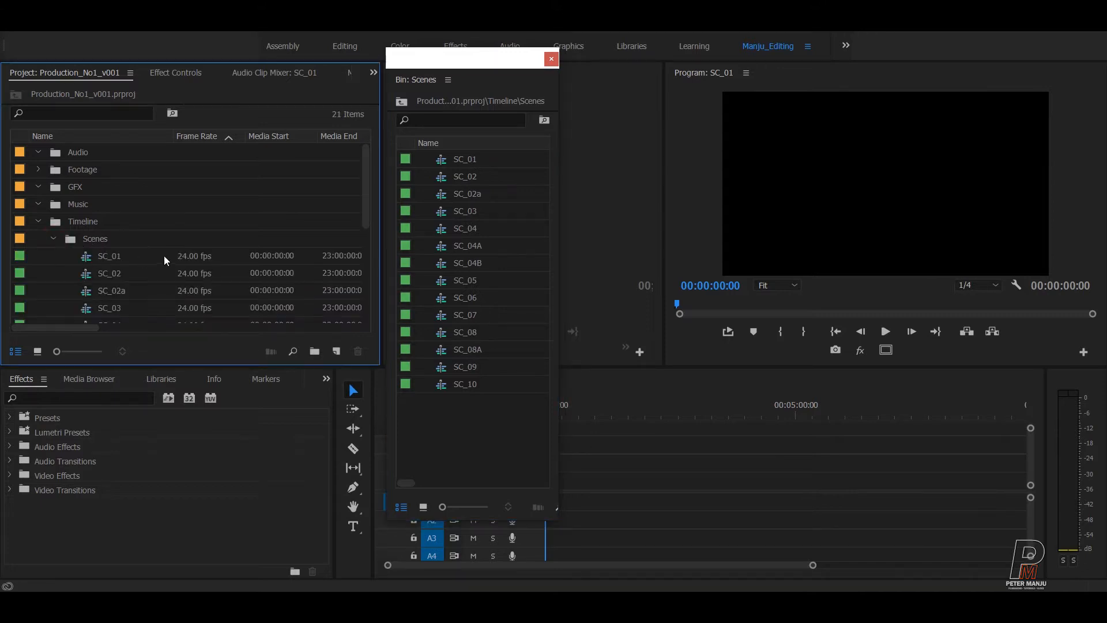
{"action": "scroll", "coordinate": [173, 249], "scroll_direction": "down", "scroll_amount": 3}
{"action": "scroll", "coordinate": [196, 239], "scroll_direction": "down", "scroll_amount": 2}
{"action": "scroll", "coordinate": [205, 234], "scroll_direction": "up", "scroll_amount": 4}
{"action": "left_click", "coordinate": [53, 238]}
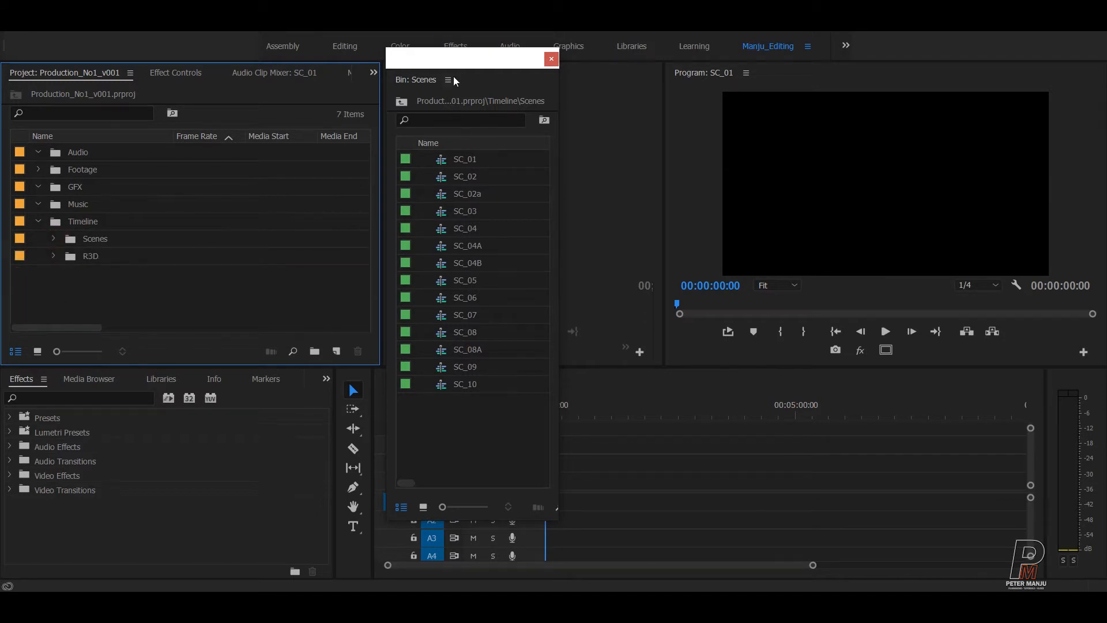
{"action": "left_click_drag", "start_coordinate": [467, 66], "coordinate": [210, 65]}
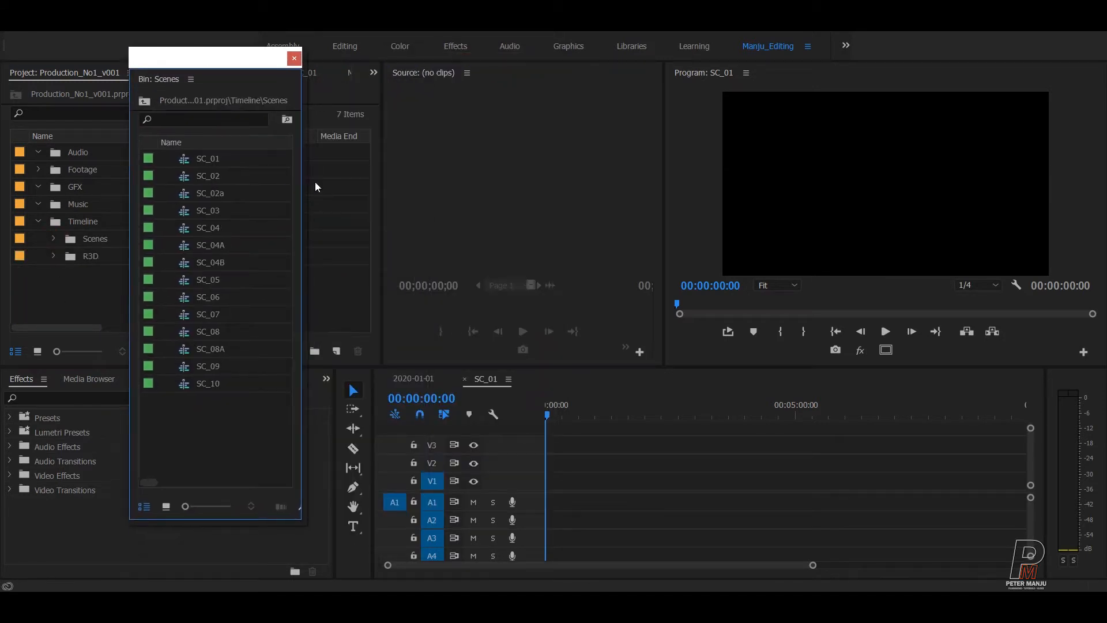
Close the SC_01 timeline and reopen the SC_01 sequence from the Scenes bin.
{"action": "left_click", "coordinate": [466, 379]}
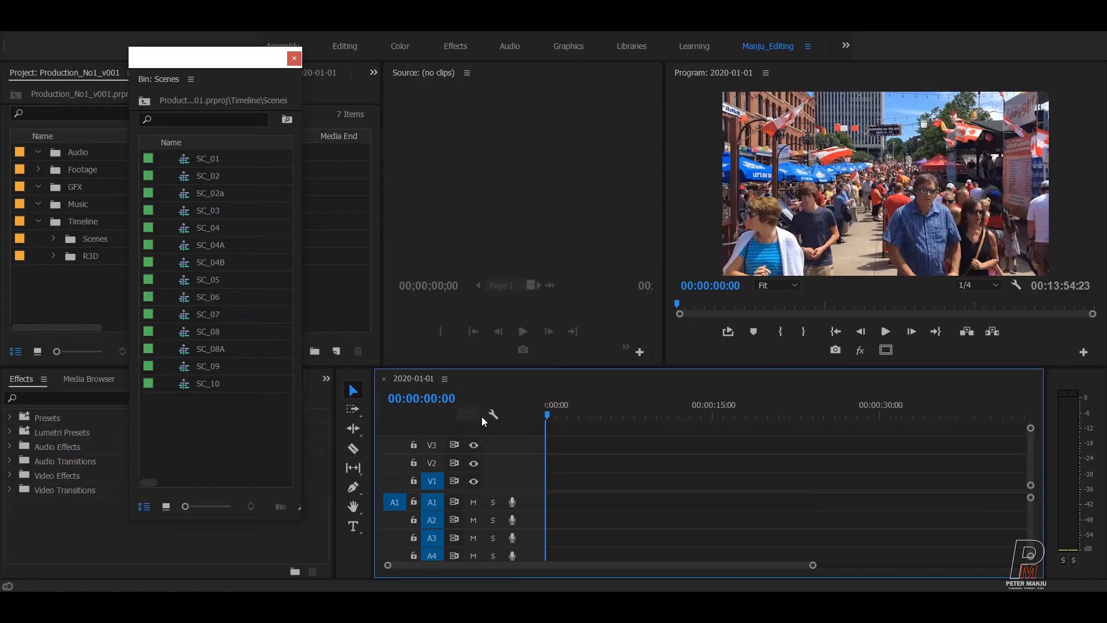
{"action": "left_click", "coordinate": [216, 433]}
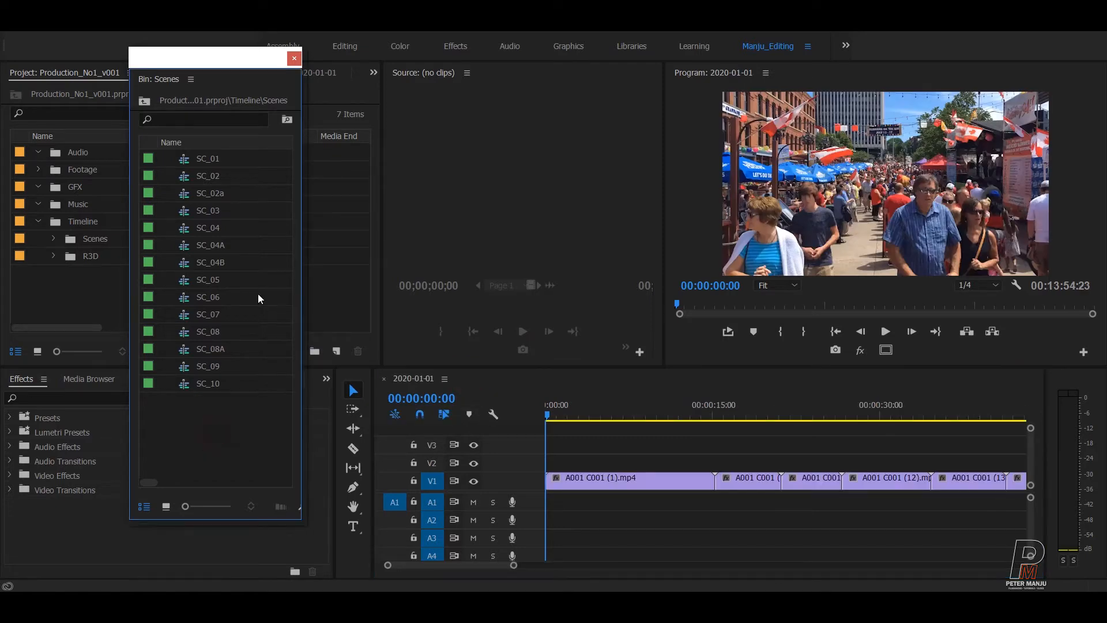
{"action": "left_click", "coordinate": [217, 162]}
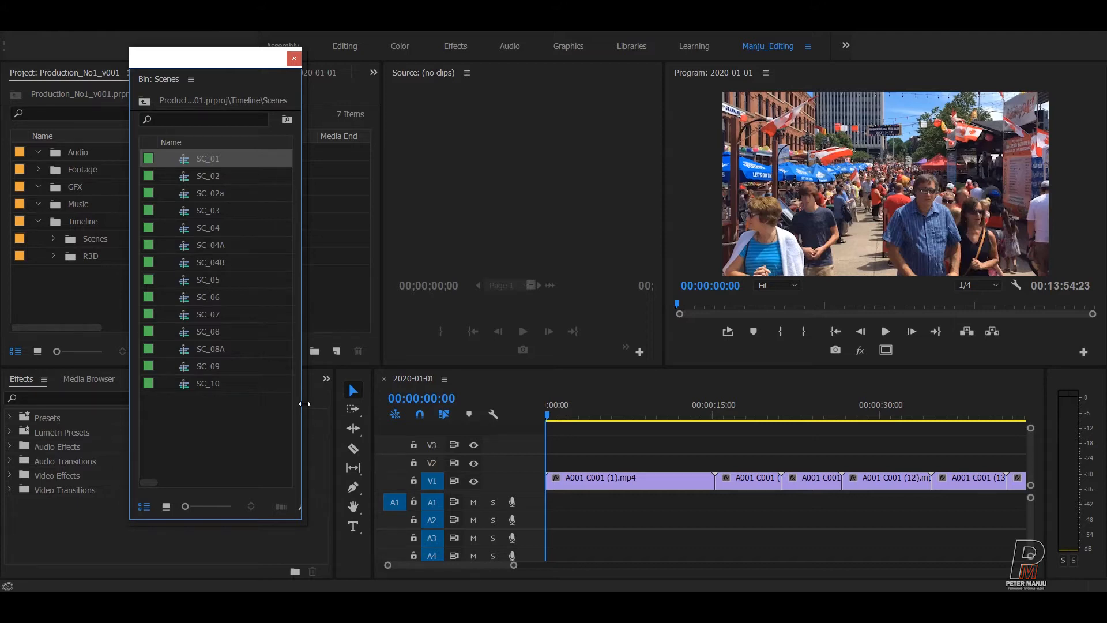
{"action": "double_click", "coordinate": [184, 158]}
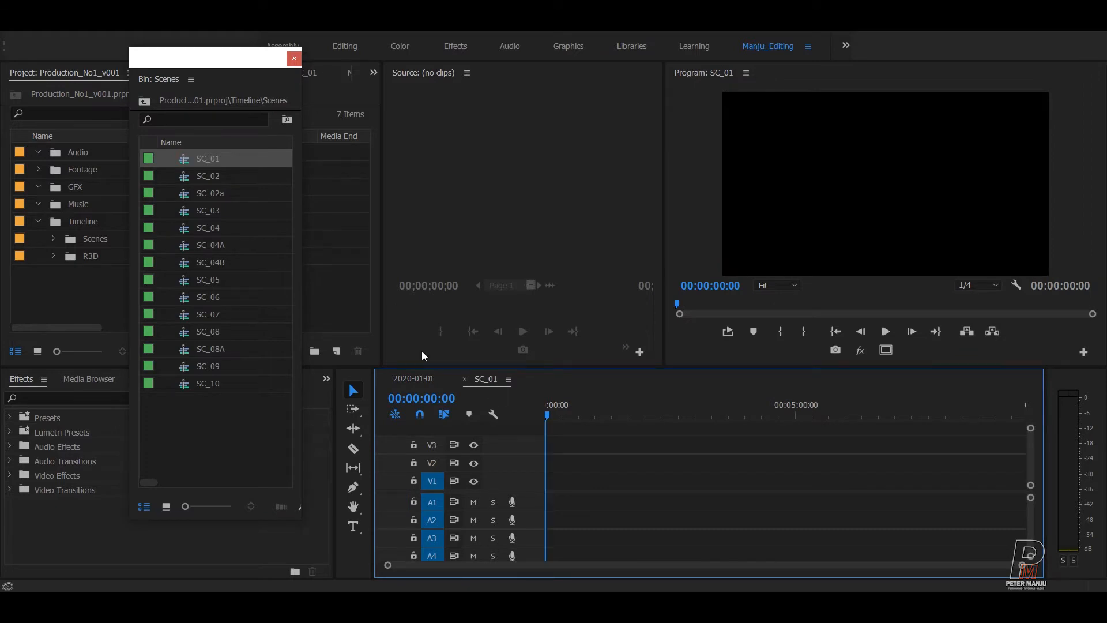
In the 2020-01-01 sequence, select and copy the first clip, A001 C001 (1).mp4.
{"action": "left_click", "coordinate": [408, 378]}
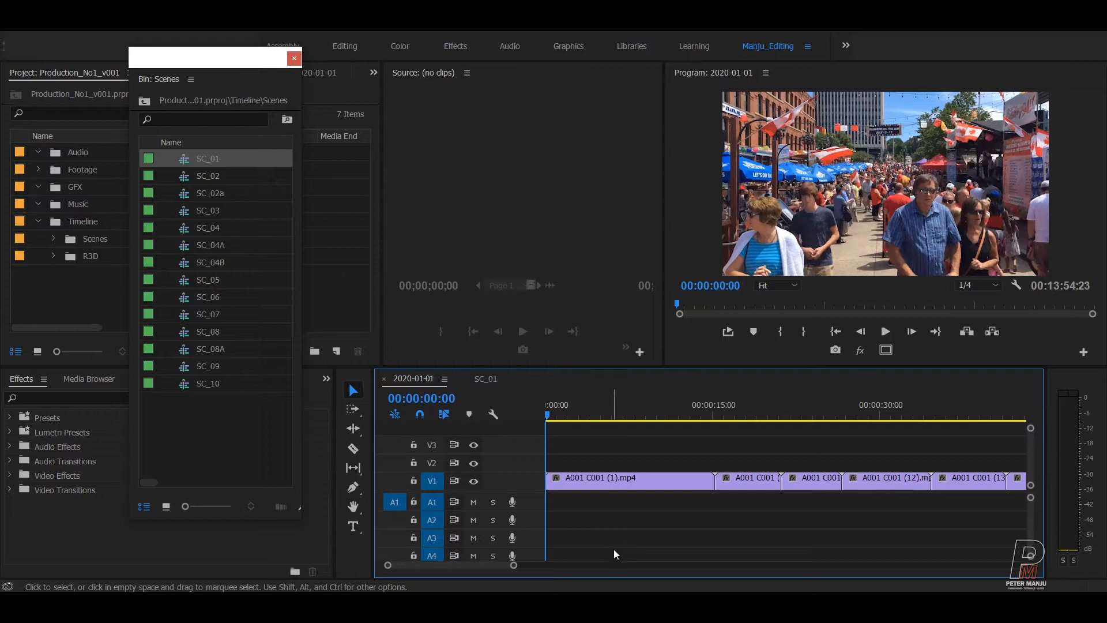
{"action": "left_click_drag", "start_coordinate": [585, 441], "coordinate": [609, 502]}
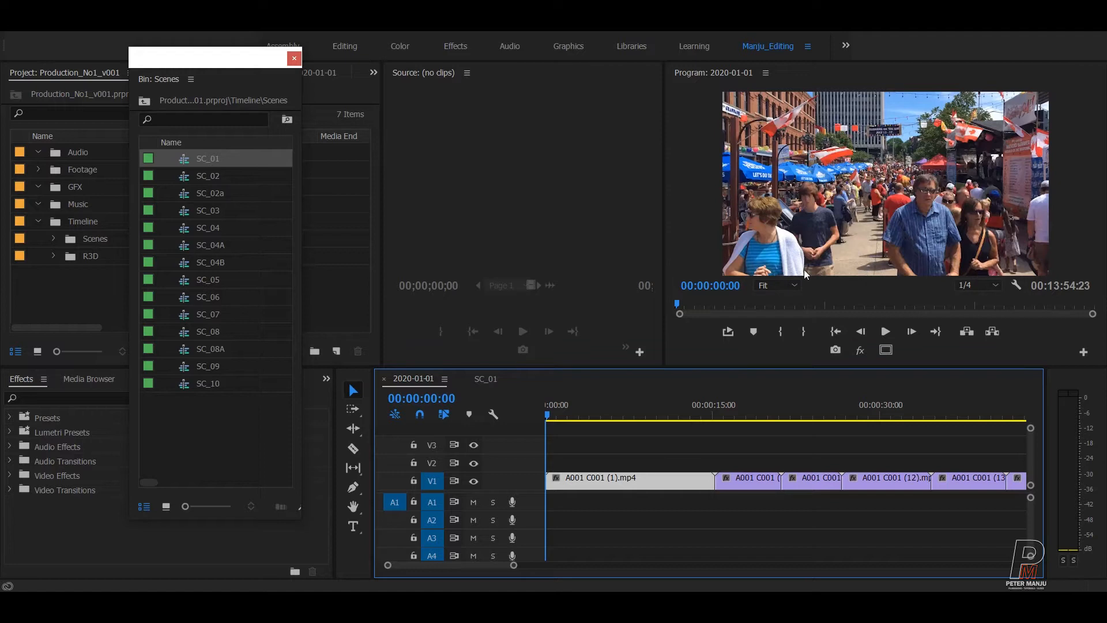
{"action": "left_click", "coordinate": [635, 458]}
{"action": "key", "text": "="}
{"action": "left_click", "coordinate": [594, 485]}
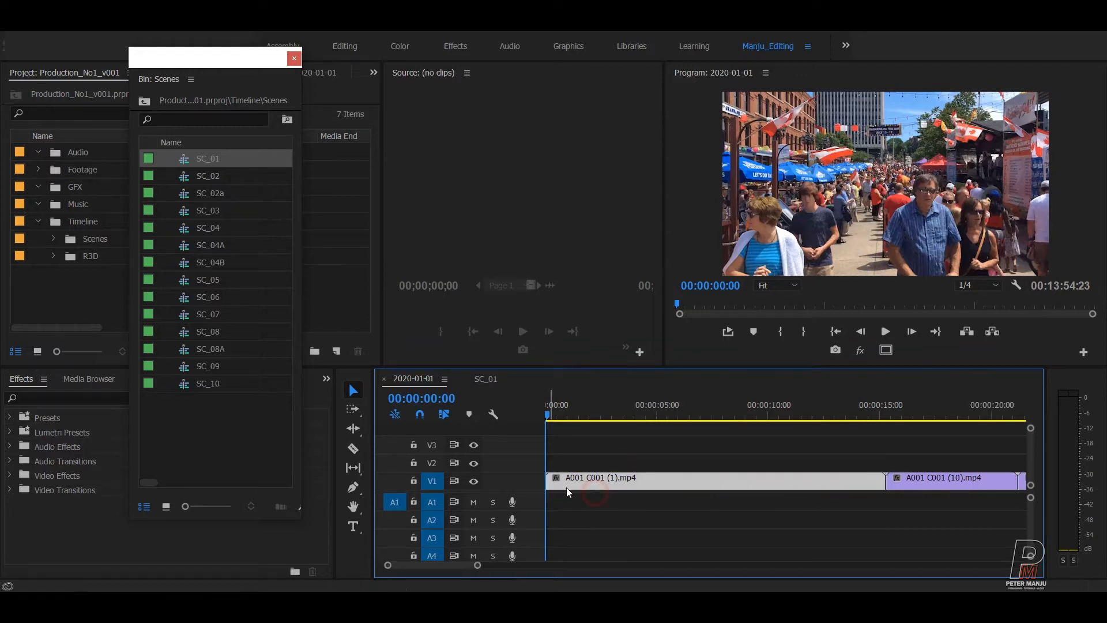
{"action": "left_click", "coordinate": [634, 456]}
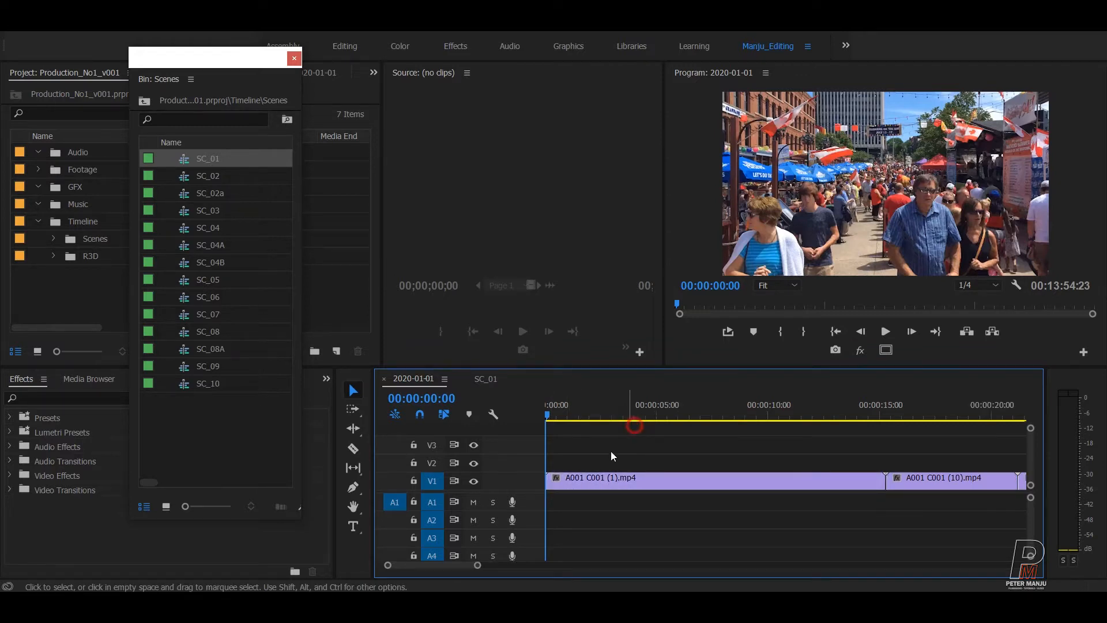
{"action": "left_click", "coordinate": [667, 488]}
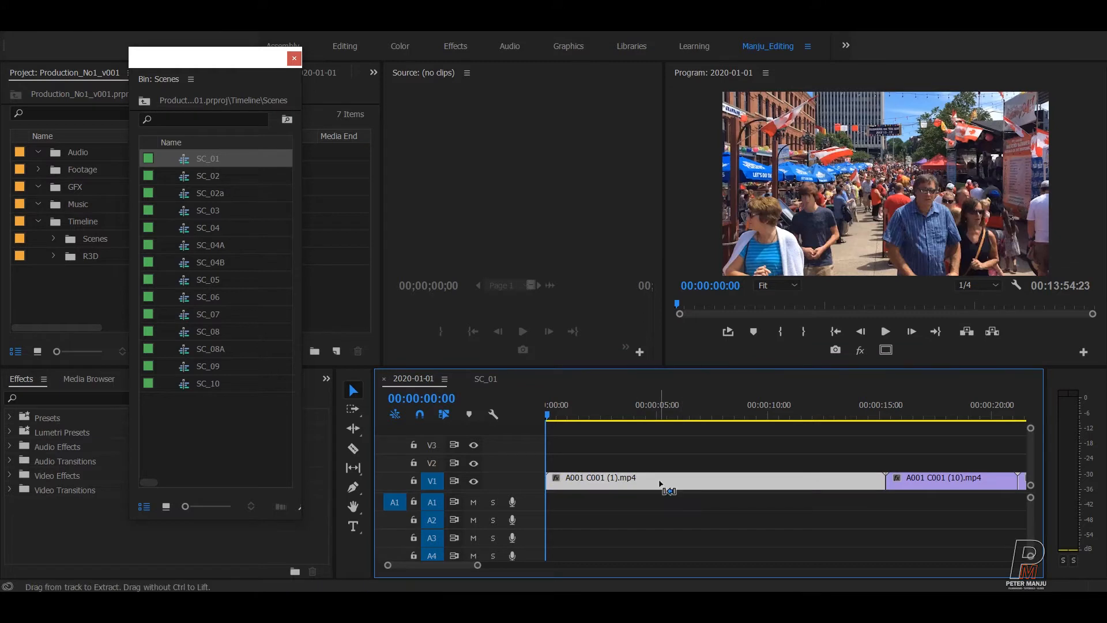
Paste the copied clip at the start of the SC_01 sequence, return the playhead to the beginning and deselect the clip.
{"action": "left_click", "coordinate": [485, 378]}
{"action": "left_click", "coordinate": [624, 438]}
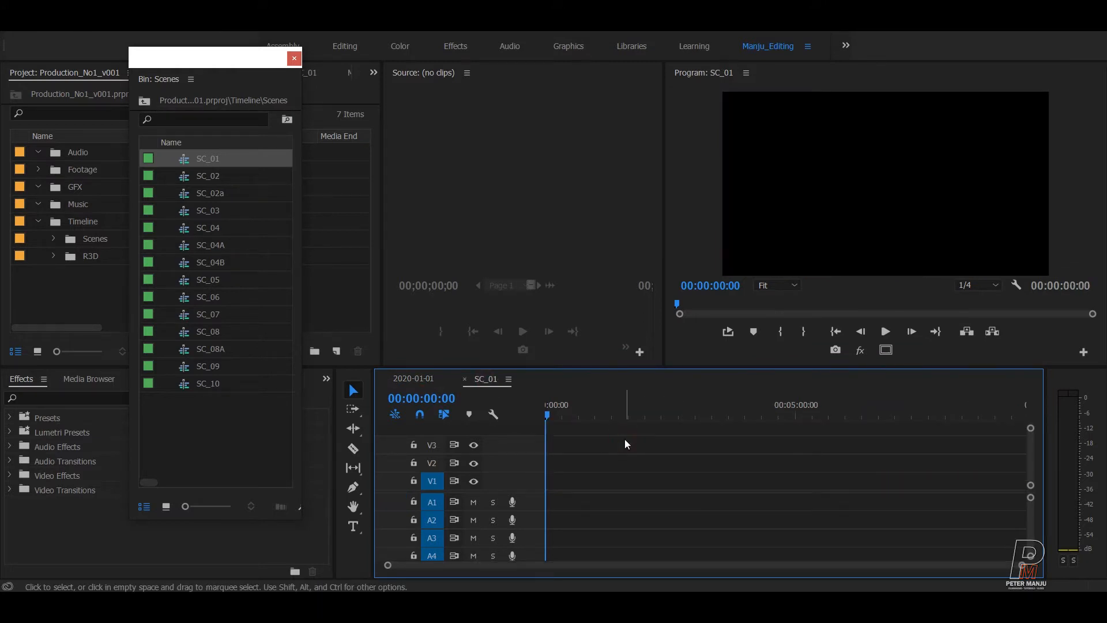
{"action": "key", "text": "ctrl+v"}
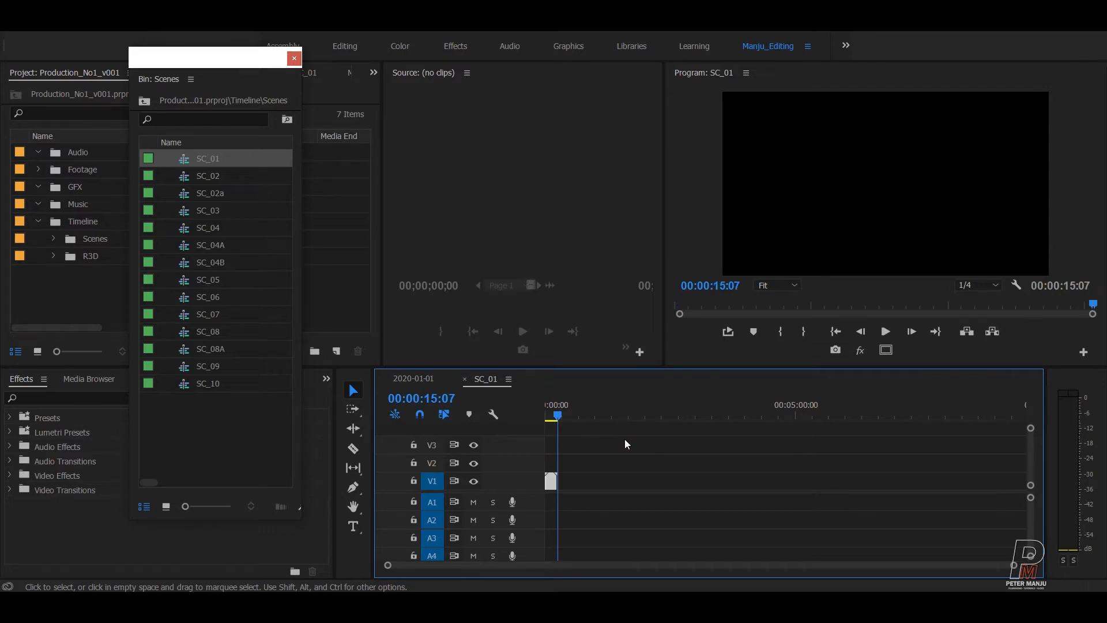
{"action": "key", "text": "Home"}
{"action": "key", "text": "equal"}
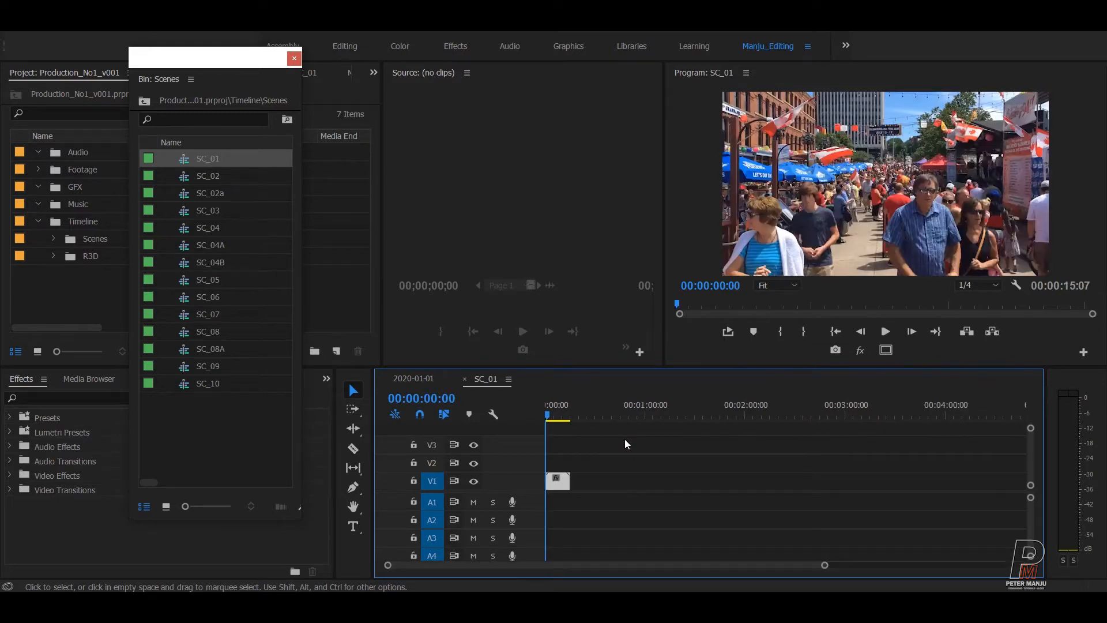
{"action": "left_click", "coordinate": [624, 455]}
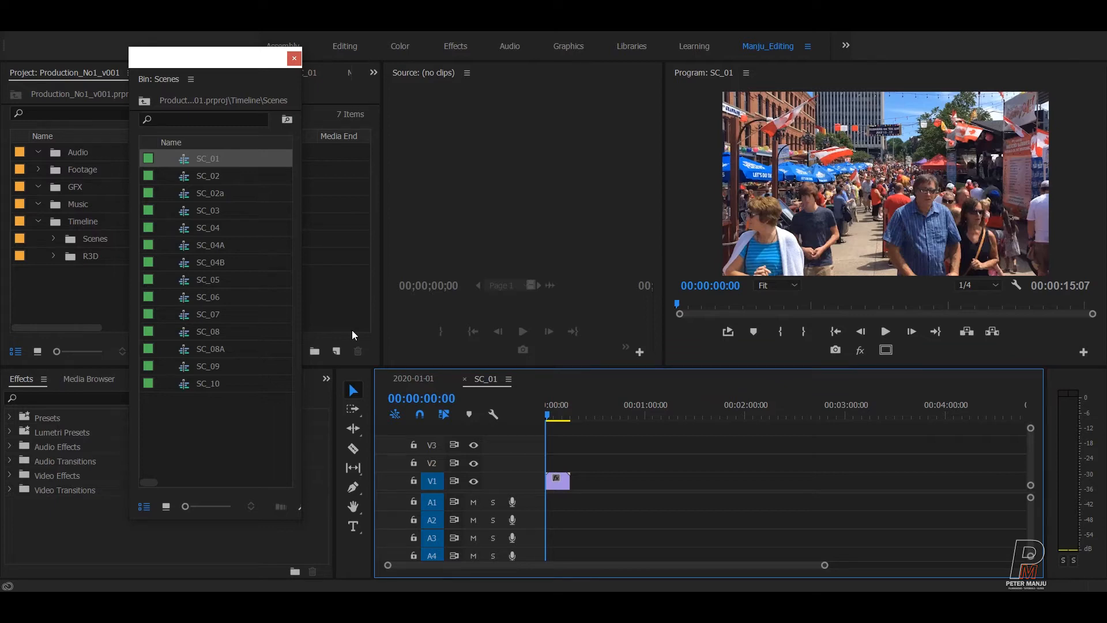
Return to the 2020-01-01 sequence and move the playhead to the start of its second clip, A001 C001 (10).mp4.
{"action": "scroll", "coordinate": [602, 456], "scroll_direction": "up", "scroll_amount": 1}
{"action": "left_click", "coordinate": [413, 378]}
{"action": "left_click", "coordinate": [734, 440]}
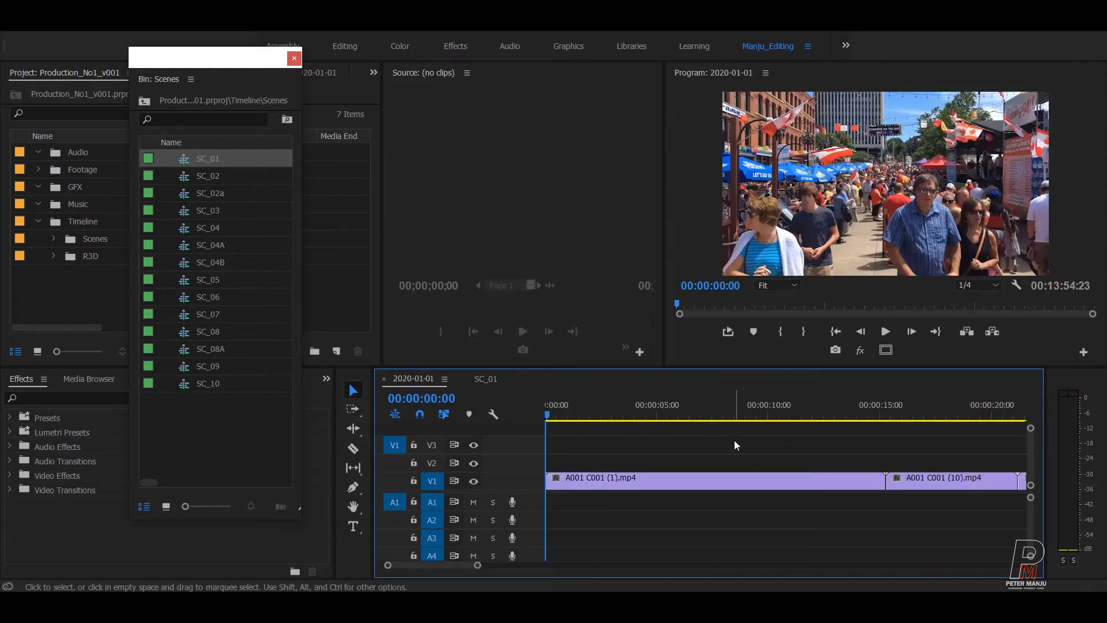
{"action": "key", "text": "Down"}
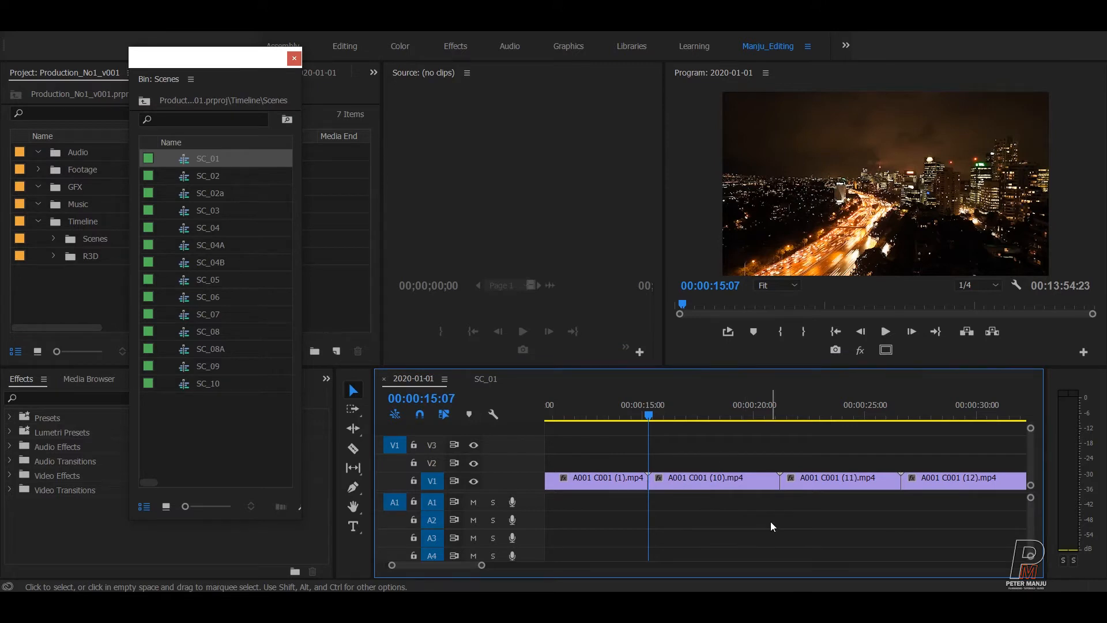
Copy clip A001 C001 (11).mp4 from the 2020-01-01 sequence and paste it after the first clip in SC_01.
{"action": "key", "text": "Down"}
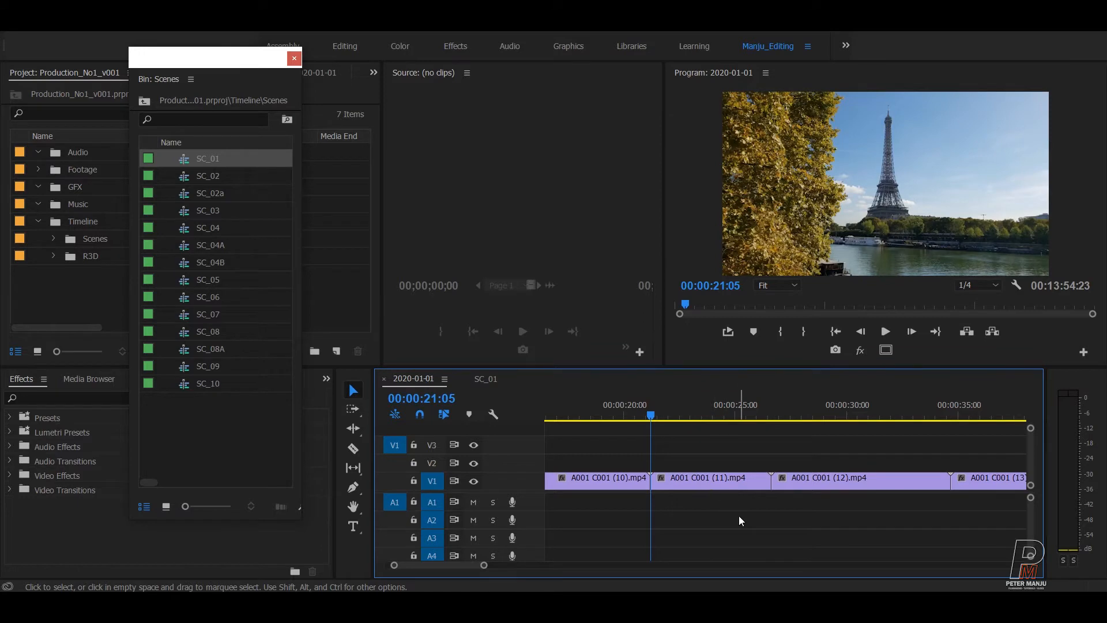
{"action": "left_click", "coordinate": [737, 481]}
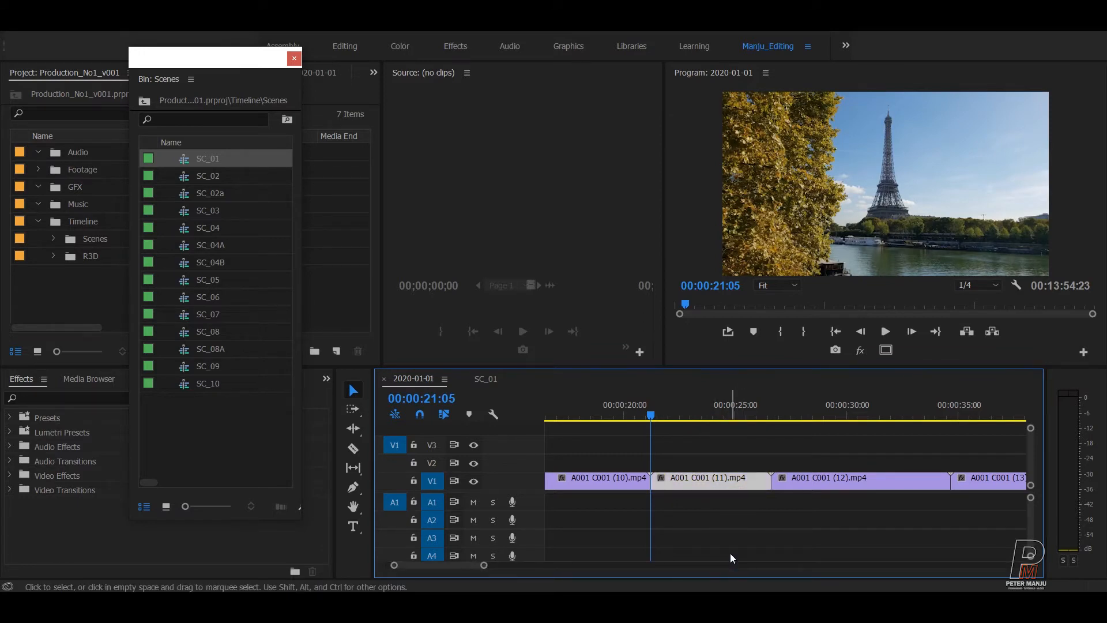
{"action": "left_click", "coordinate": [485, 379]}
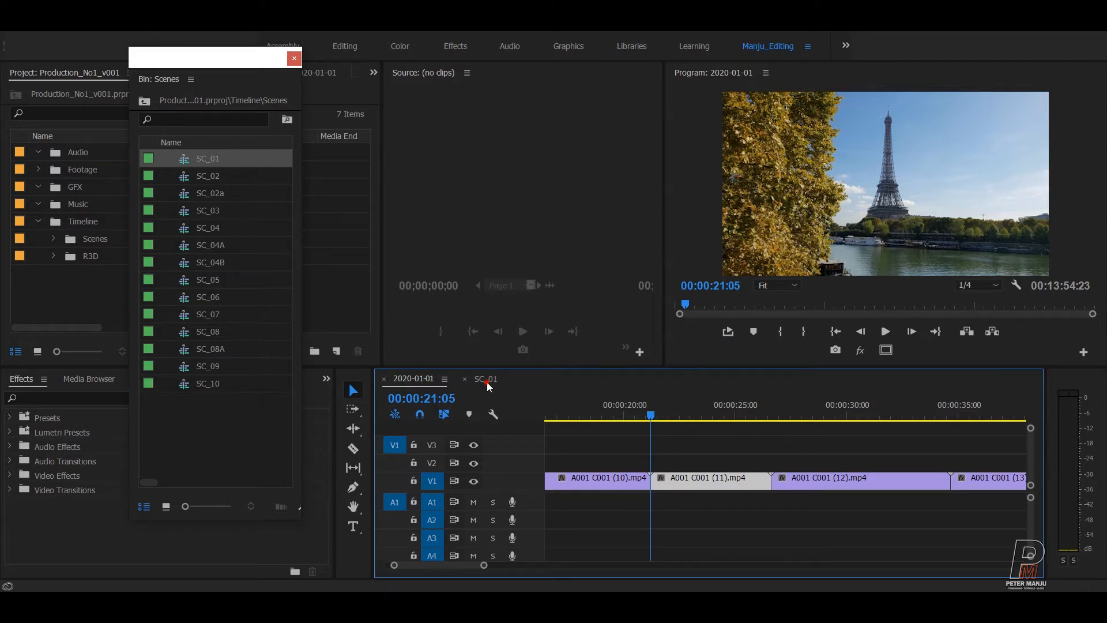
{"action": "left_click", "coordinate": [702, 458]}
{"action": "key", "text": "ctrl+v"}
{"action": "key", "text": "equal"}
{"action": "key", "text": "equal"}
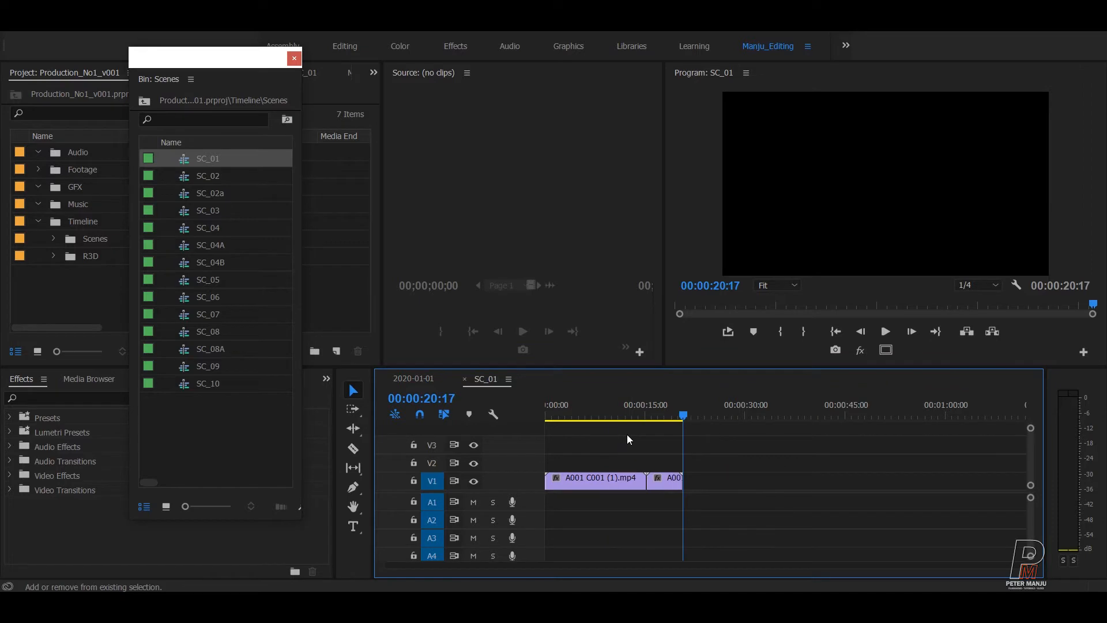
{"action": "left_click_drag", "start_coordinate": [648, 415], "coordinate": [528, 408]}
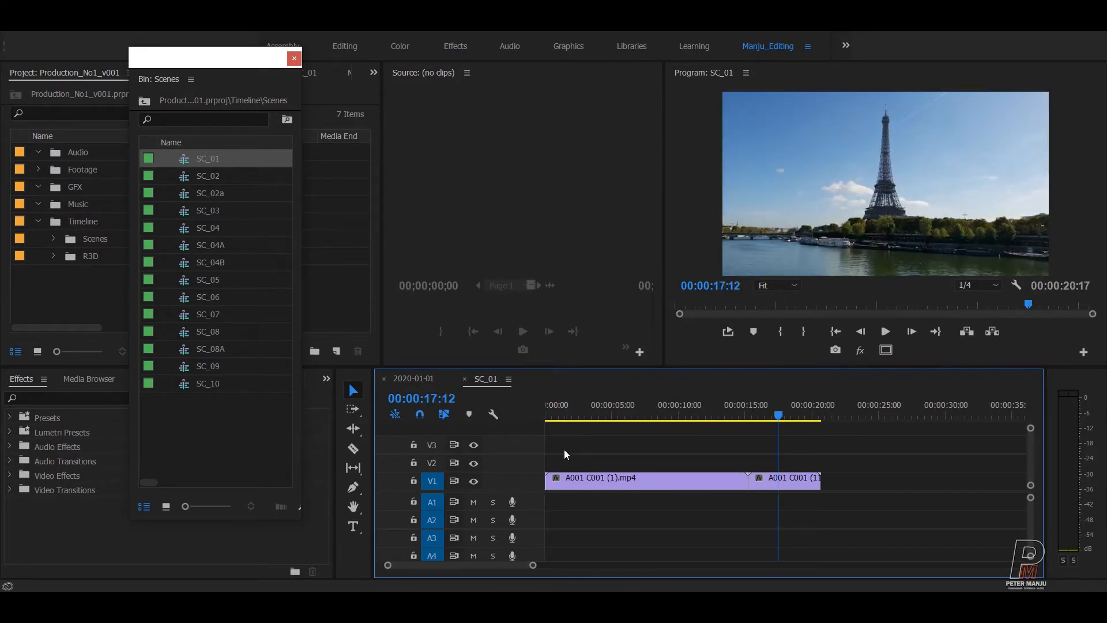
Copy clip A001 C001 (12).mp4 from the 2020-01-01 sequence and paste it at the end of SC_01.
{"action": "left_click", "coordinate": [417, 380]}
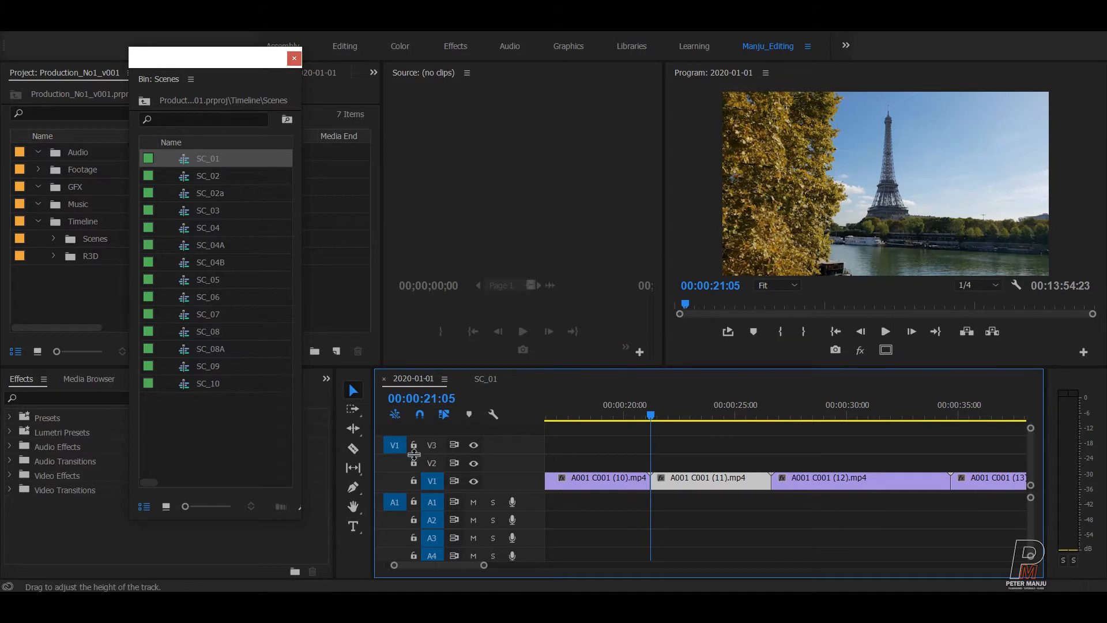
{"action": "left_click", "coordinate": [756, 520]}
{"action": "key", "text": "Down"}
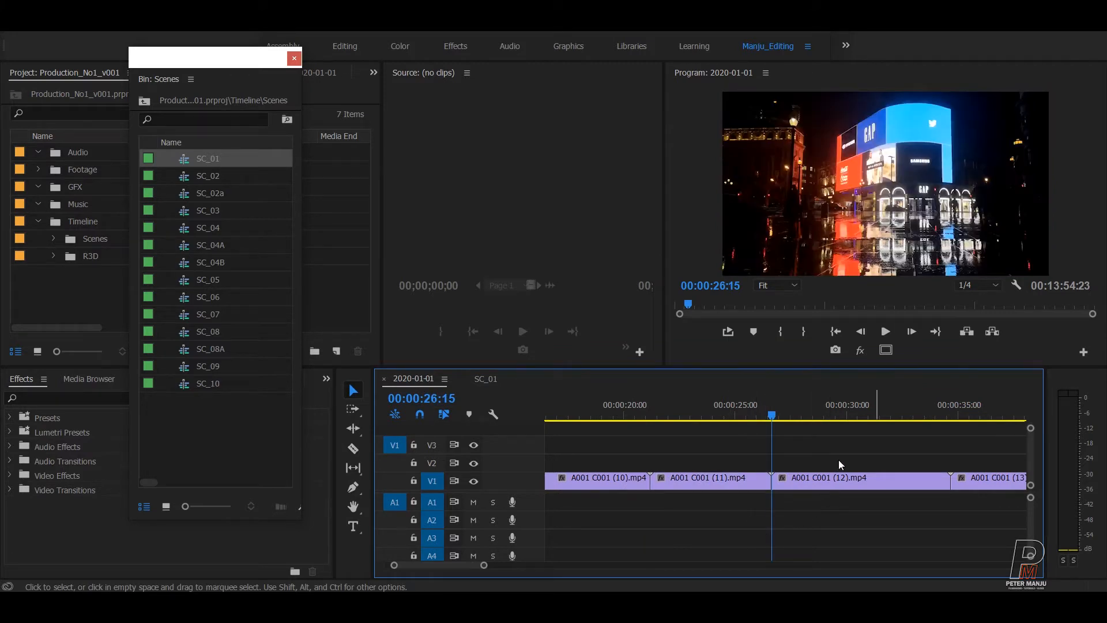
{"action": "left_click", "coordinate": [817, 479]}
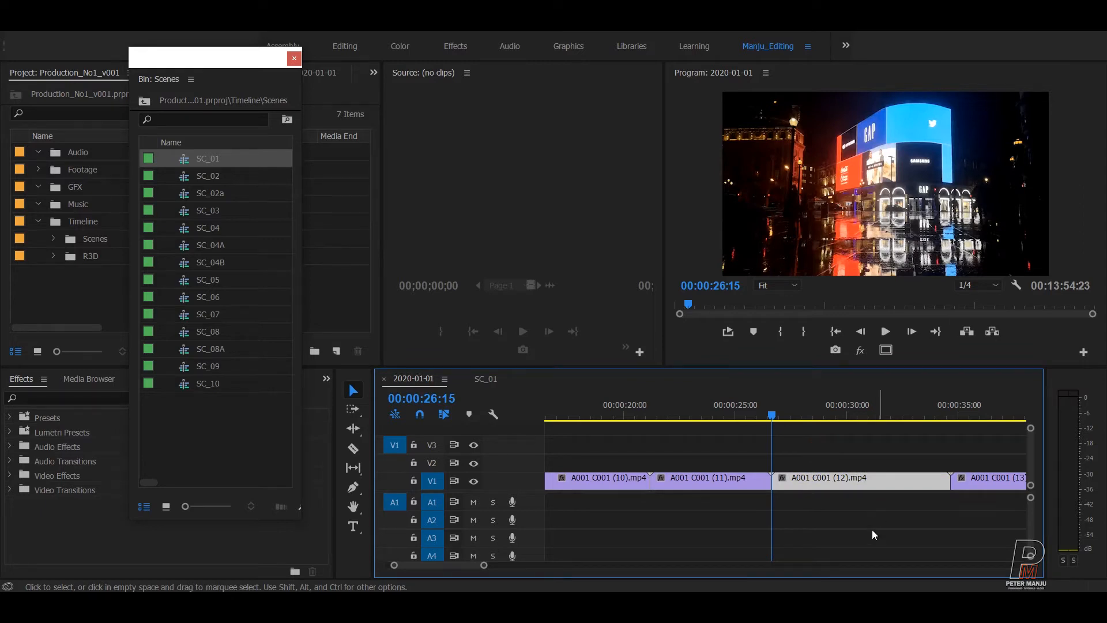
{"action": "left_click", "coordinate": [486, 378]}
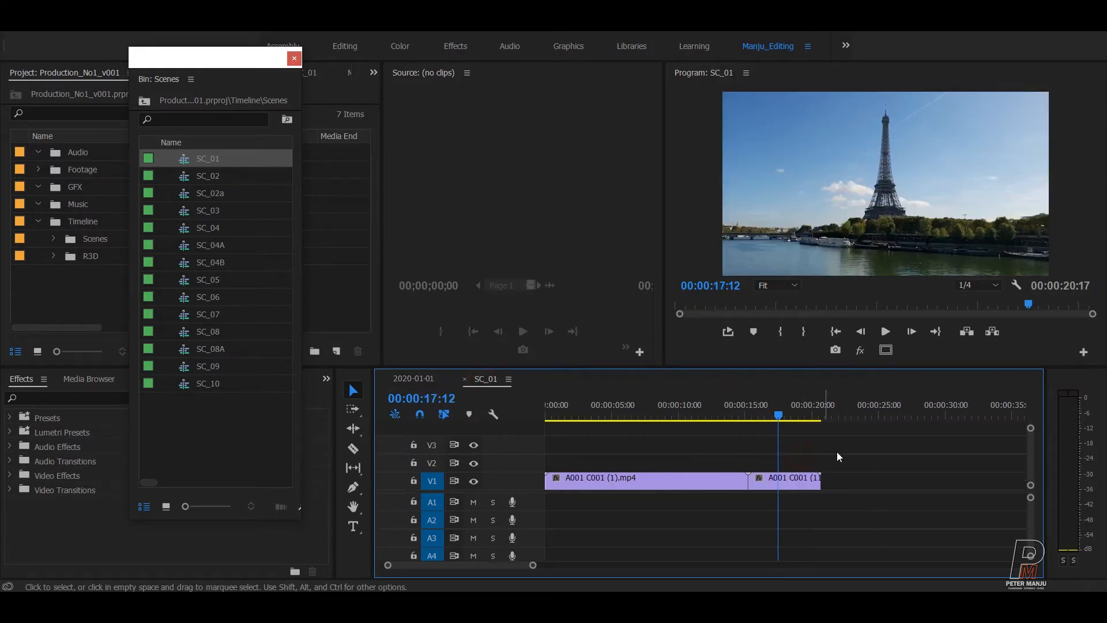
{"action": "key", "text": "ctrl+v"}
{"action": "key", "text": "minus"}
{"action": "left_click", "coordinate": [824, 463]}
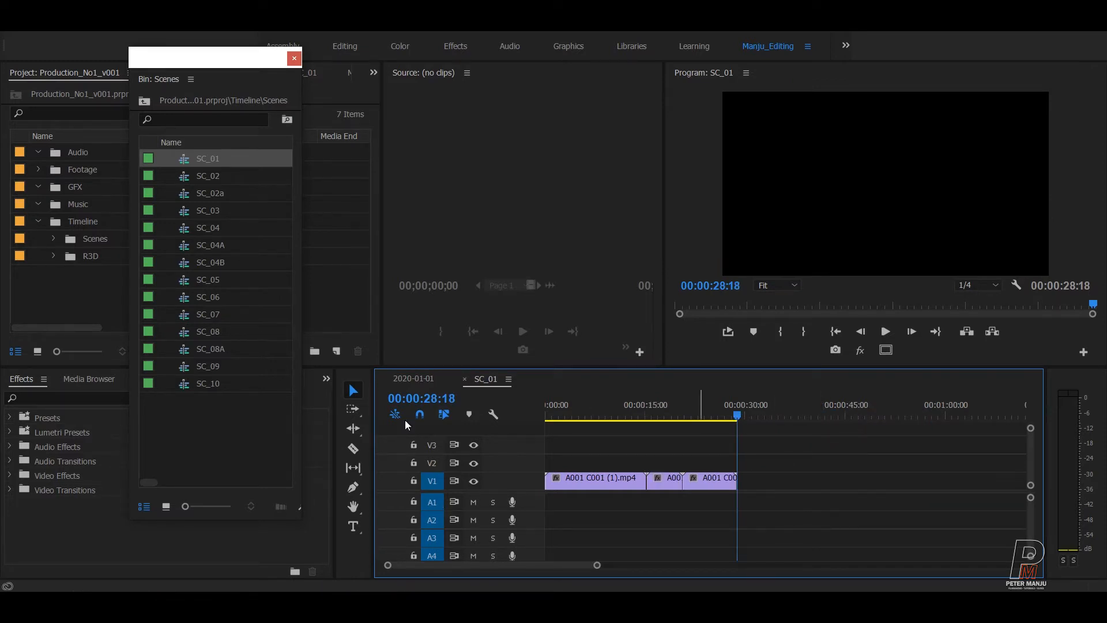
Return to the 2020-01-01 sequence and move the playhead back to its beginning.
{"action": "left_click", "coordinate": [420, 380]}
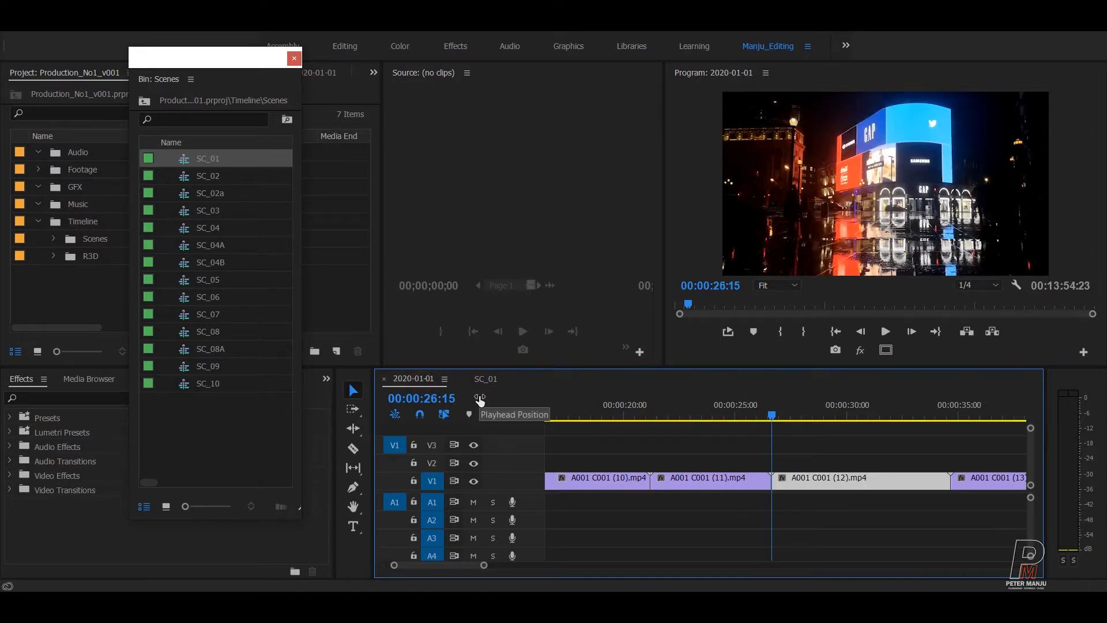
{"action": "left_click", "coordinate": [696, 511]}
{"action": "key", "text": "minus"}
{"action": "key", "text": "minus"}
{"action": "key", "text": "Up"}
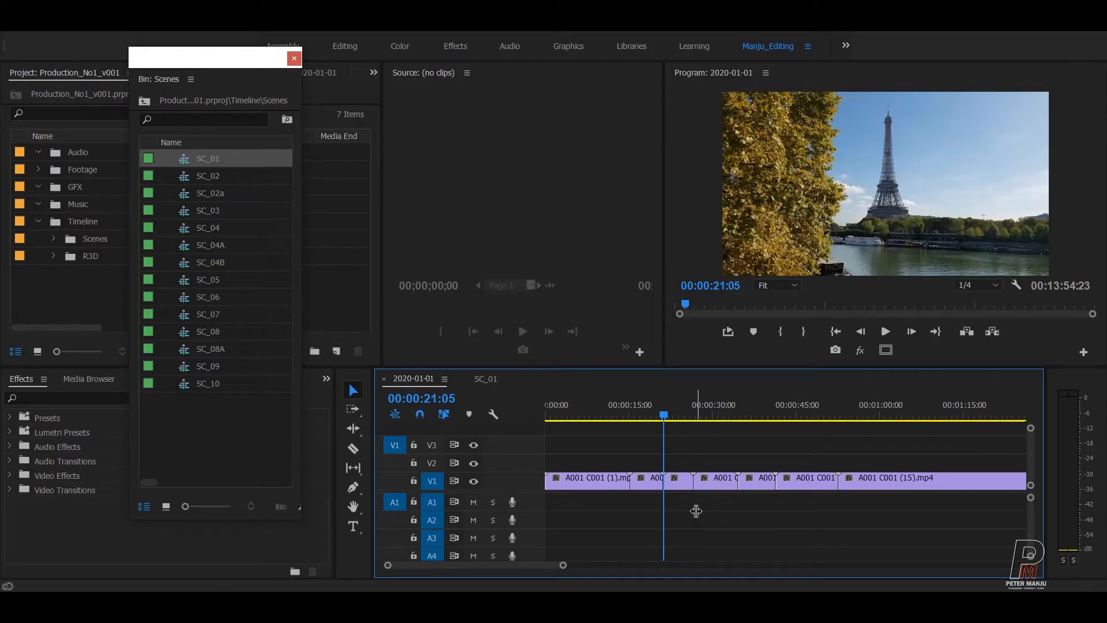
{"action": "key", "text": "Up"}
{"action": "key", "text": "Up"}
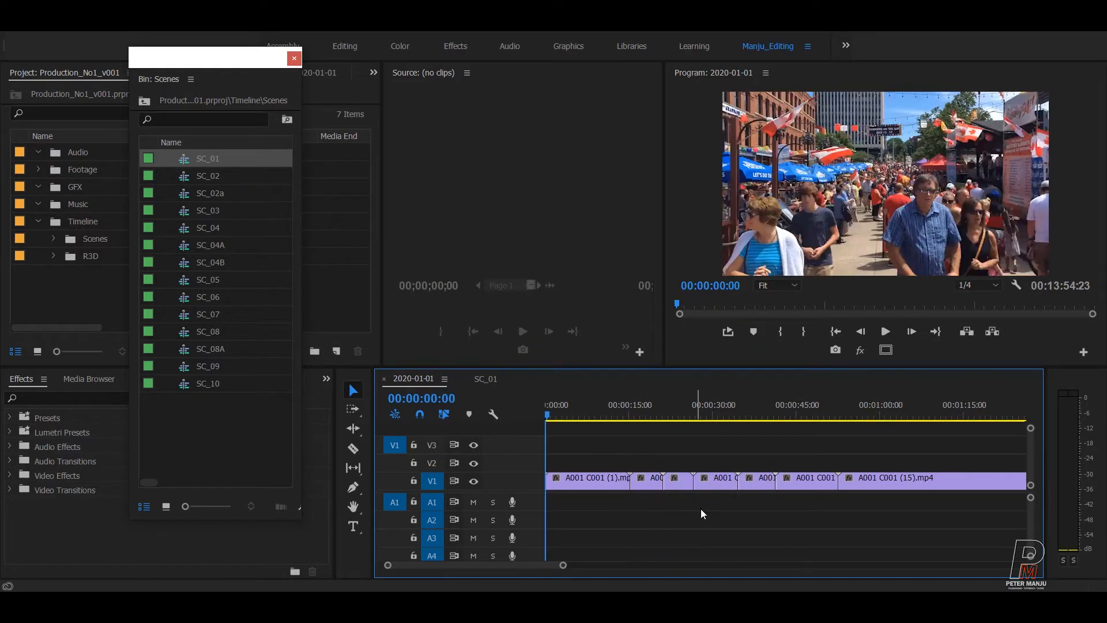
Select the non-adjacent clips A001 C001 (1).mp4, A001 C001 (11).mp4 and A001 C001 (12).mp4 together in the 2020-01-01 sequence.
{"action": "left_click_drag", "start_coordinate": [576, 452], "coordinate": [583, 523]}
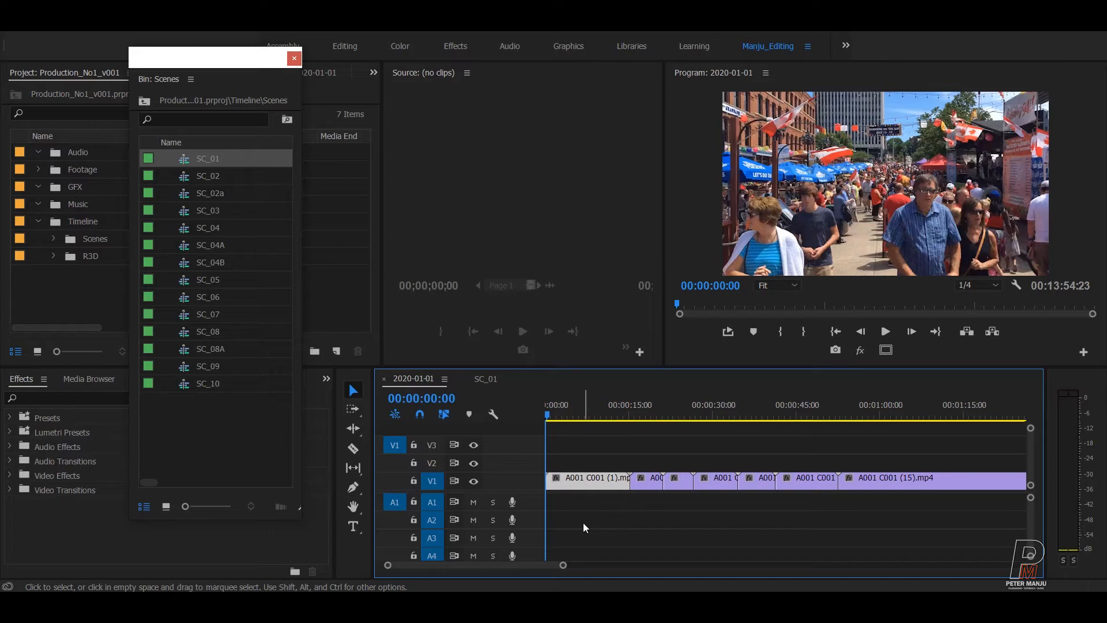
{"action": "left_click", "coordinate": [678, 481], "text": "shift"}
{"action": "left_click_drag", "start_coordinate": [710, 462], "coordinate": [723, 523]}
Add clips A001 C001 (18).mp4 and A001 C001 (19).mp4 to the current selection and copy all selected clips.
{"action": "key", "text": "equal"}
{"action": "key", "text": "equal"}
{"action": "scroll", "coordinate": [829, 482], "scroll_direction": "right", "scroll_amount": 3}
{"action": "scroll", "coordinate": [829, 482], "scroll_direction": "down", "scroll_amount": 5}
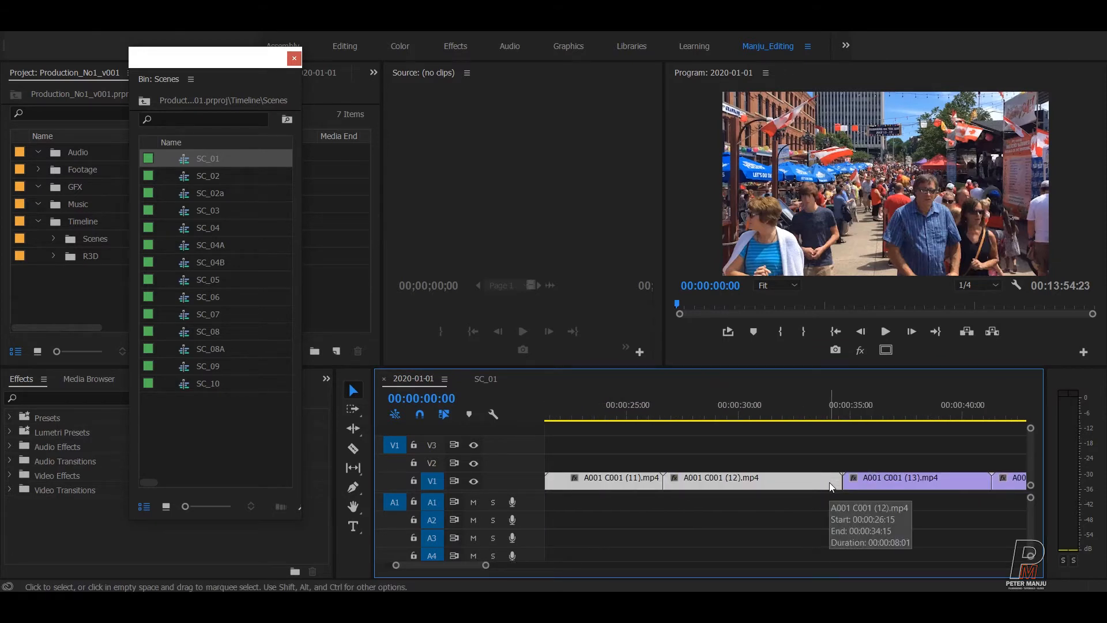
{"action": "scroll", "coordinate": [866, 490], "scroll_direction": "down", "scroll_amount": 4}
{"action": "scroll", "coordinate": [868, 487], "scroll_direction": "down", "scroll_amount": 6}
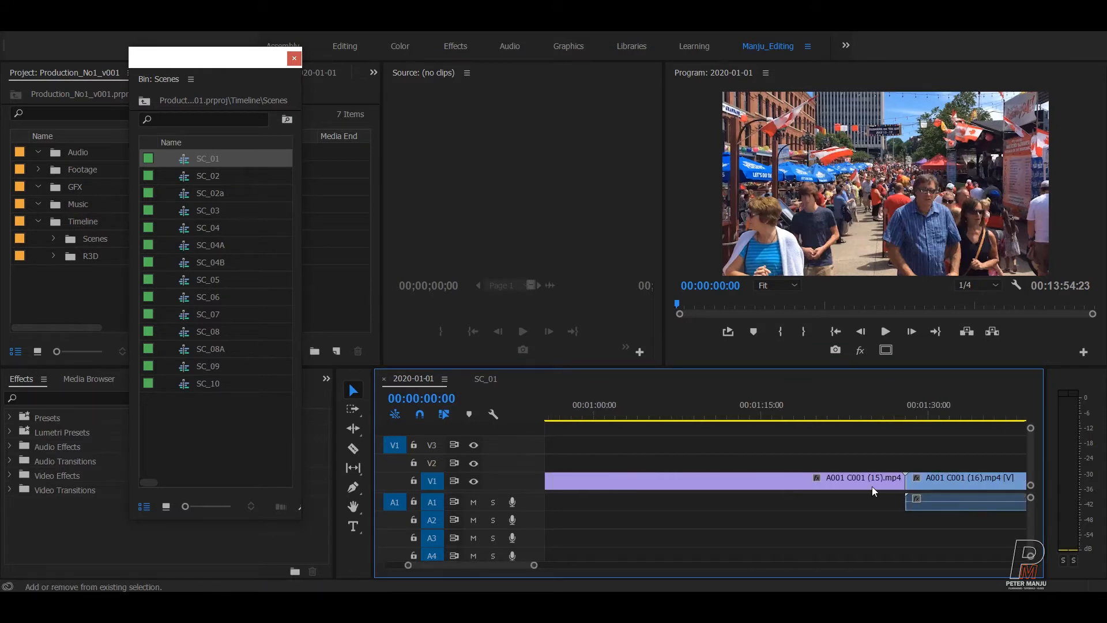
{"action": "scroll", "coordinate": [872, 486], "scroll_direction": "down", "scroll_amount": 8}
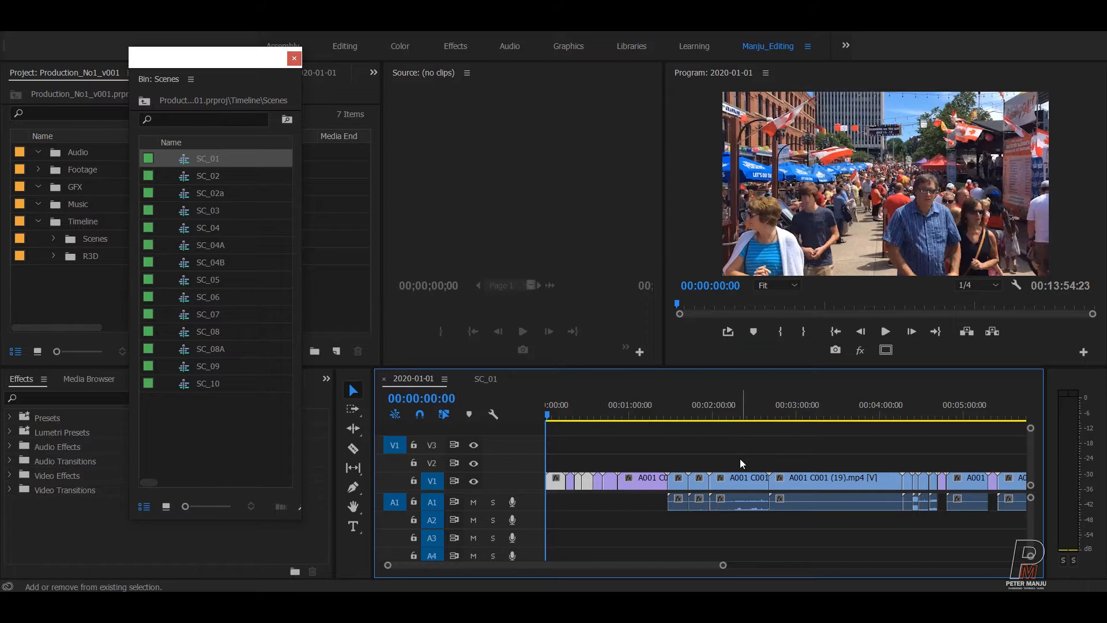
{"action": "left_click", "coordinate": [739, 478], "text": "shift"}
{"action": "left_click", "coordinate": [809, 502], "text": "shift"}
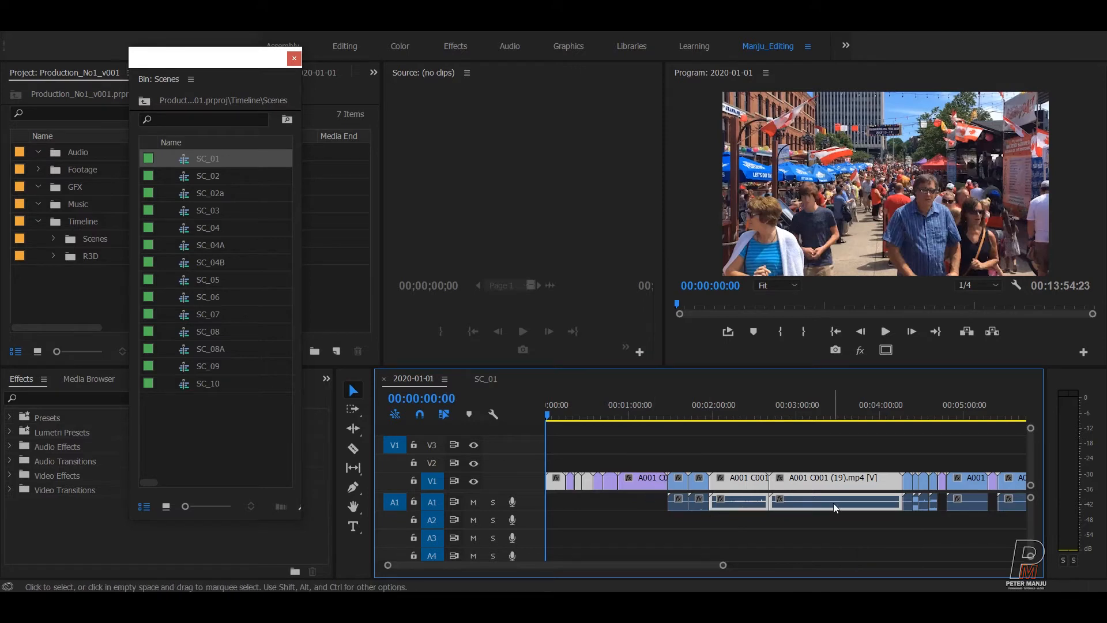
Paste the copied clips after the existing ones in SC_01, deselect them and show the whole sequence.
{"action": "left_click", "coordinate": [482, 379]}
{"action": "left_click", "coordinate": [808, 453]}
{"action": "key", "text": "ctrl+v"}
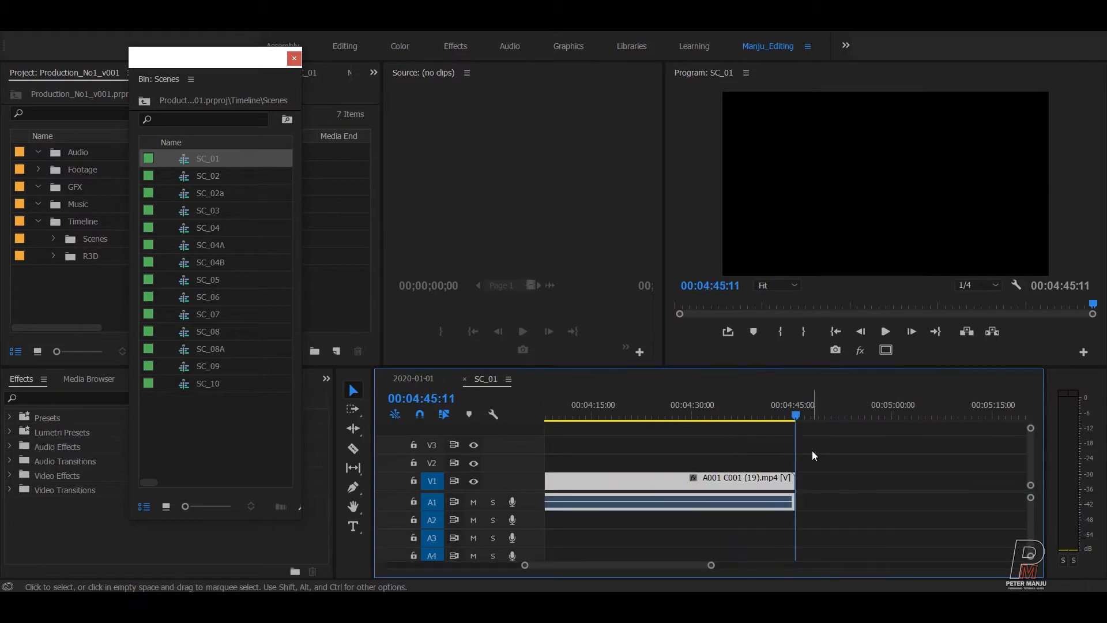
{"action": "left_click", "coordinate": [841, 444]}
{"action": "key", "text": "minus"}
{"action": "key", "text": "minus"}
{"action": "key", "text": "minus"}
{"action": "key", "text": "minus"}
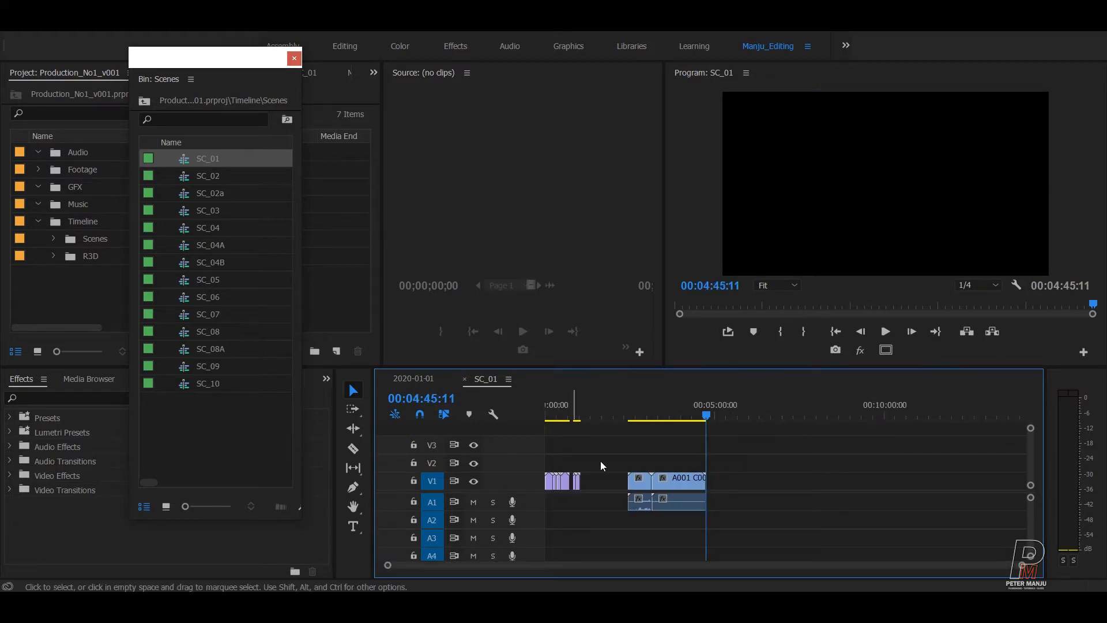
In SC_01, move the playhead to the first gap, at 00:00:44:01, and ripple delete that gap.
{"action": "key", "text": "Home"}
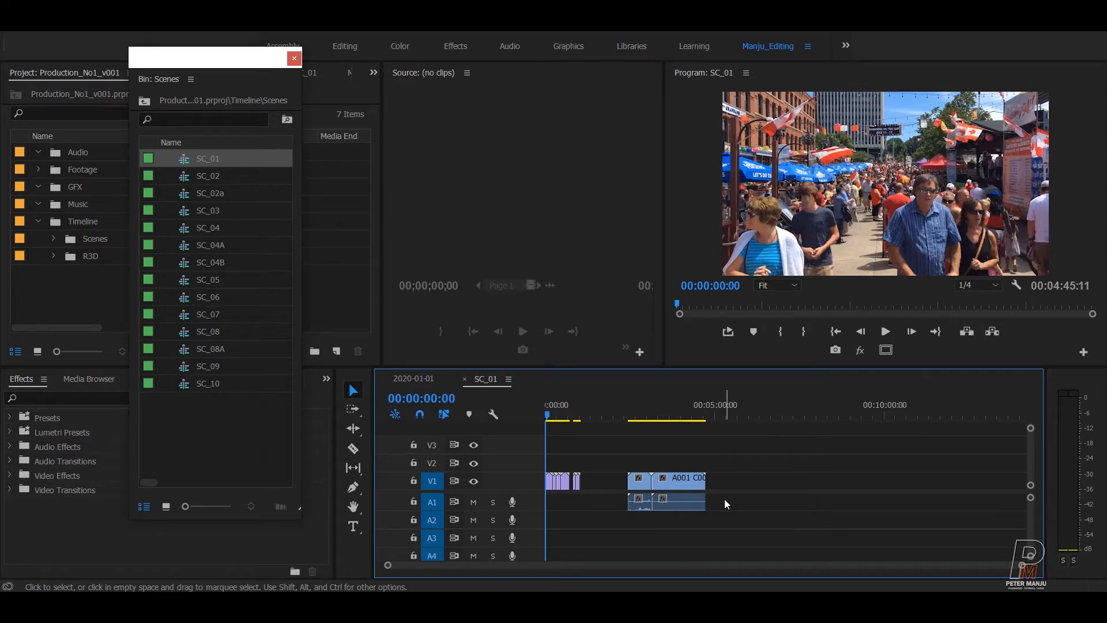
{"action": "key", "text": "Down"}
{"action": "key", "text": "equal"}
{"action": "key", "text": "equal"}
{"action": "key", "text": "equal"}
{"action": "key", "text": "Down"}
{"action": "key", "text": "Down"}
{"action": "key", "text": "Down"}
{"action": "key", "text": "Down"}
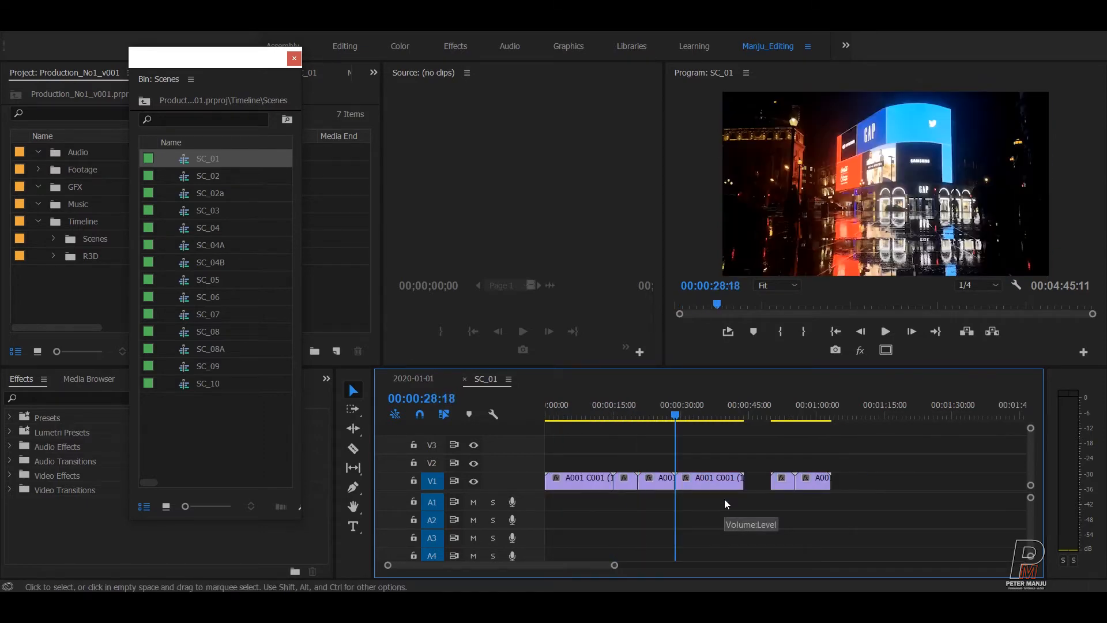
{"action": "key", "text": "Up"}
{"action": "key", "text": "equal"}
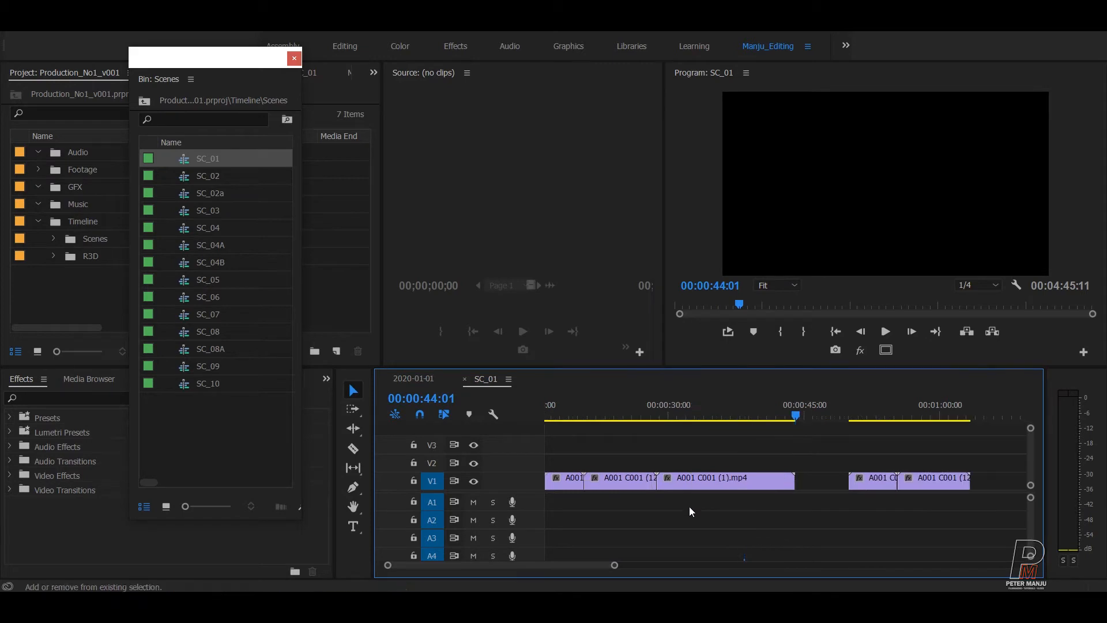
{"action": "right_click", "coordinate": [814, 489]}
{"action": "left_click", "coordinate": [844, 493]}
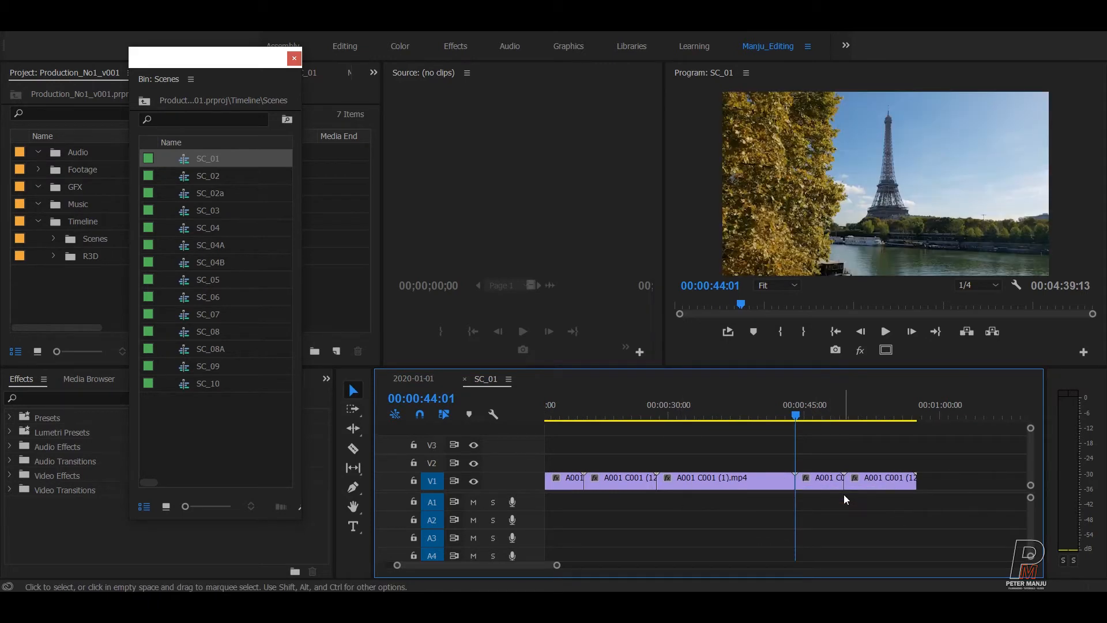
Ripple delete the remaining gap in SC_01 before clip A001 C001 (18).mp4.
{"action": "scroll", "coordinate": [874, 491], "scroll_direction": "down", "scroll_amount": 3}
{"action": "right_click", "coordinate": [821, 490]}
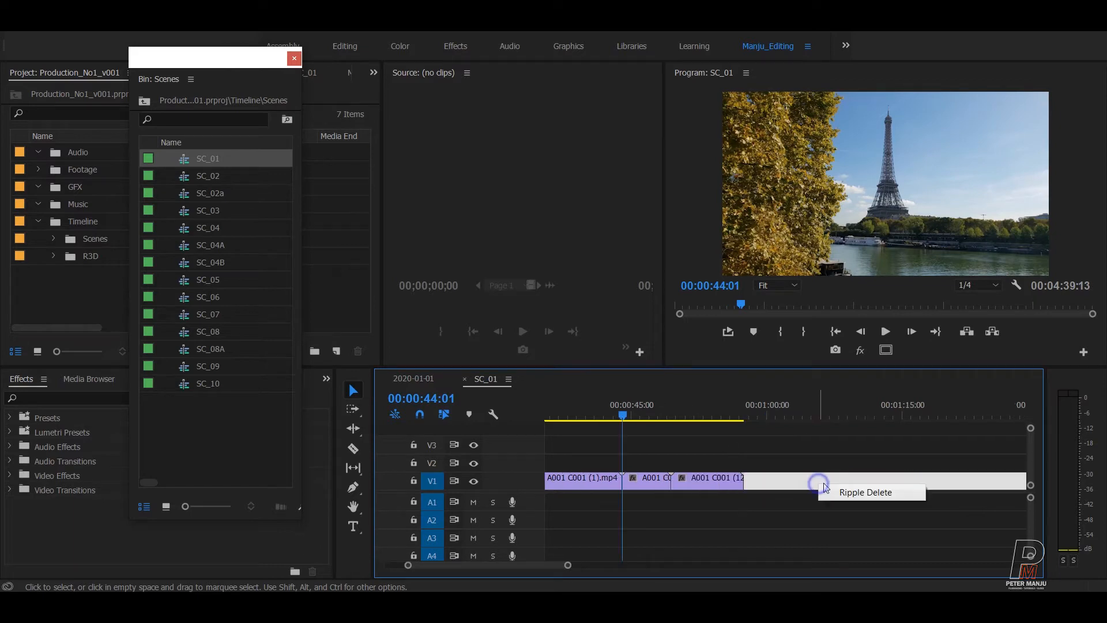
{"action": "left_click", "coordinate": [842, 491]}
{"action": "scroll", "coordinate": [857, 503], "scroll_direction": "down", "scroll_amount": 3}
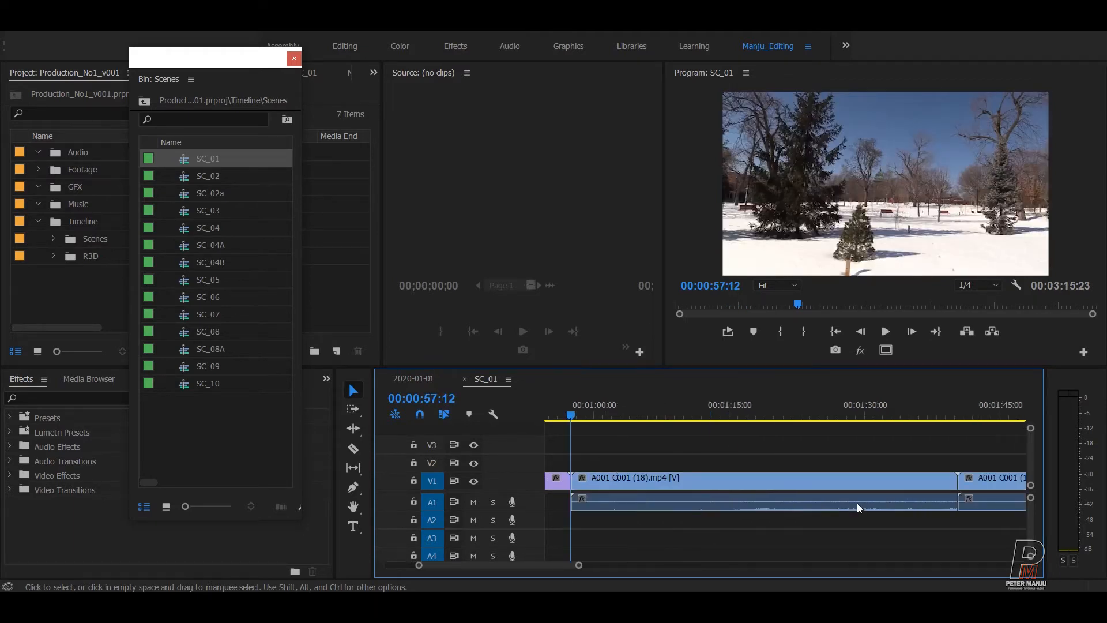
Check the edit points of clips A001 C001 (18).mp4 and (19).mp4 through to the end of SC_01, then return the playhead to the start.
{"action": "key", "text": "Down"}
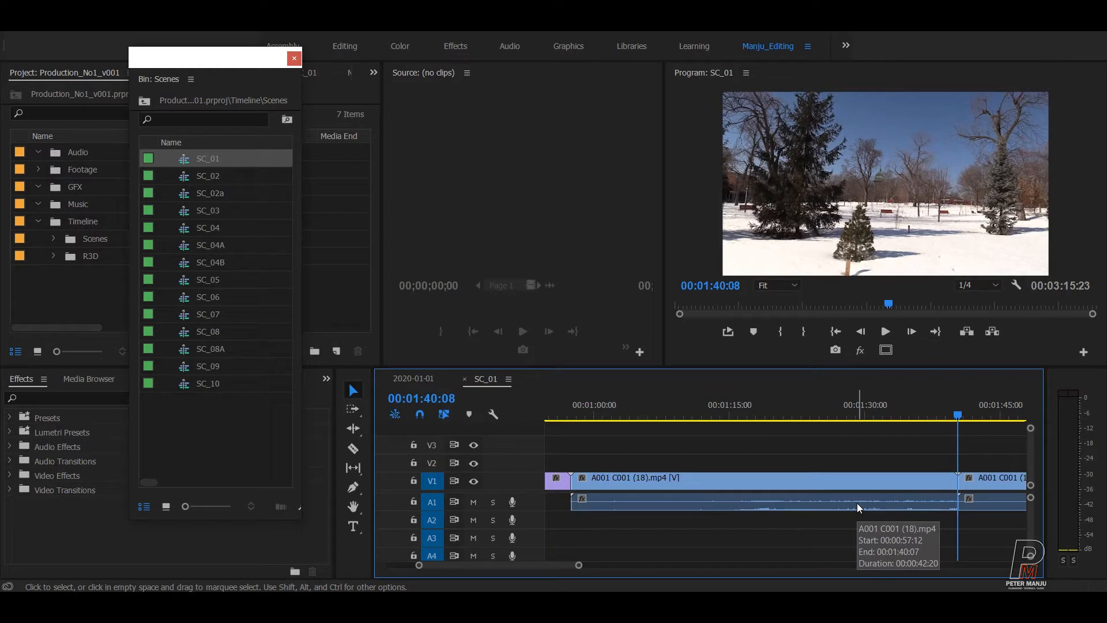
{"action": "scroll", "coordinate": [856, 502], "scroll_direction": "down", "scroll_amount": 2}
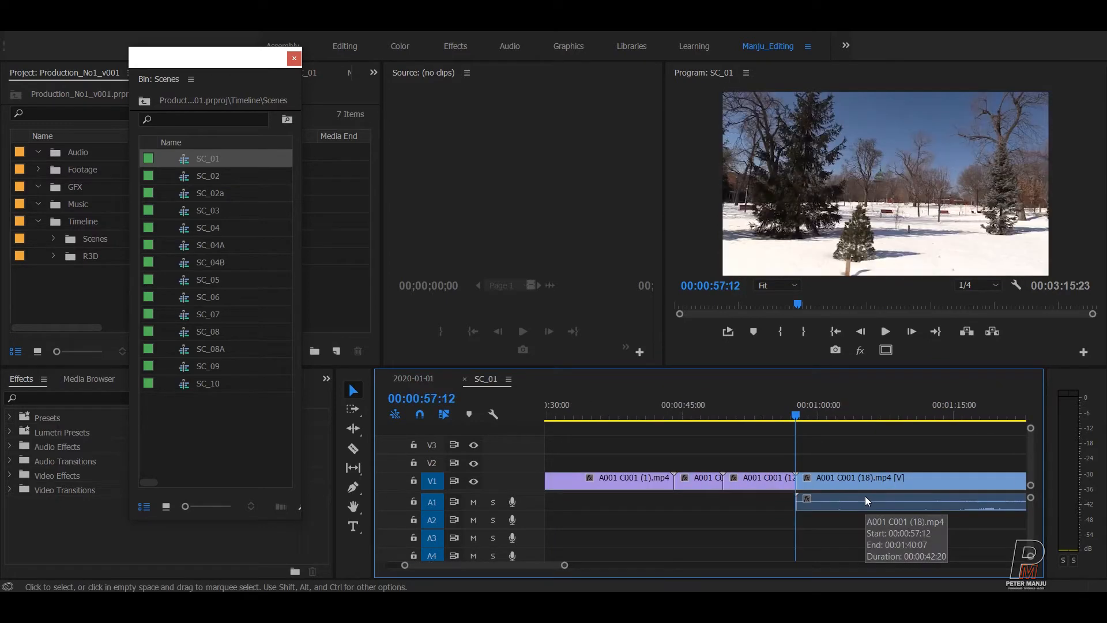
{"action": "key", "text": "Down"}
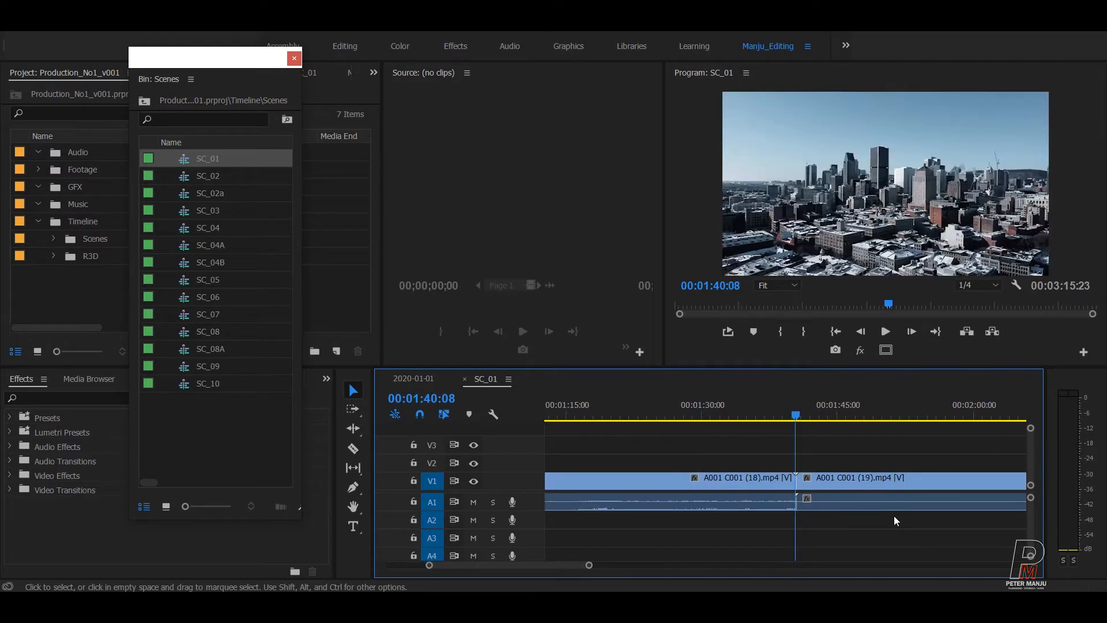
{"action": "key", "text": "Down"}
{"action": "key", "text": "backslash"}
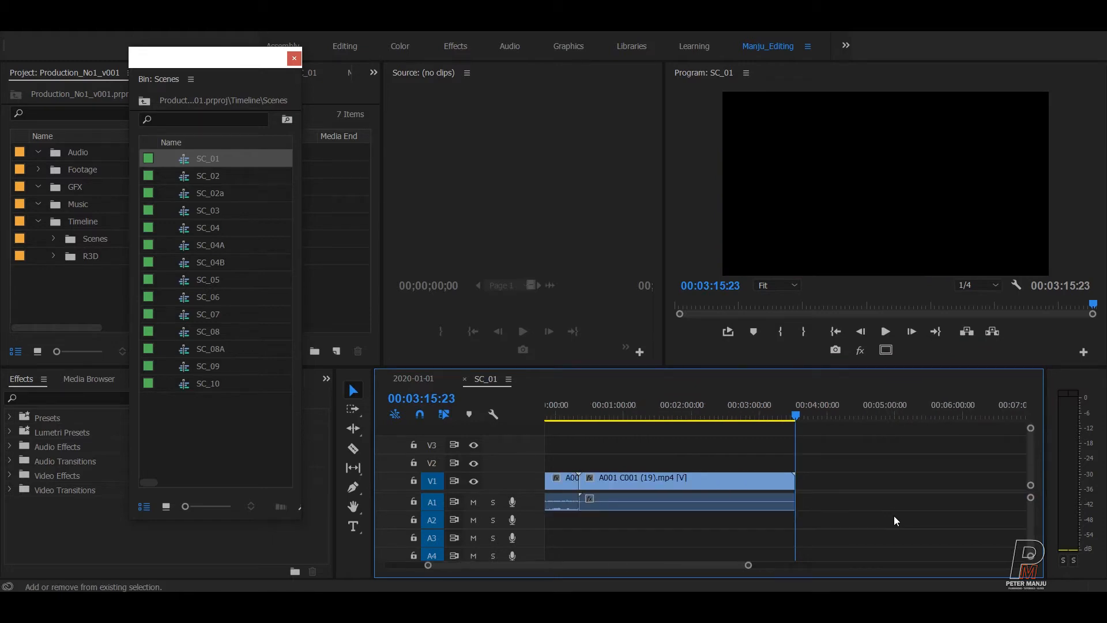
{"action": "left_click_drag", "start_coordinate": [667, 414], "coordinate": [498, 412]}
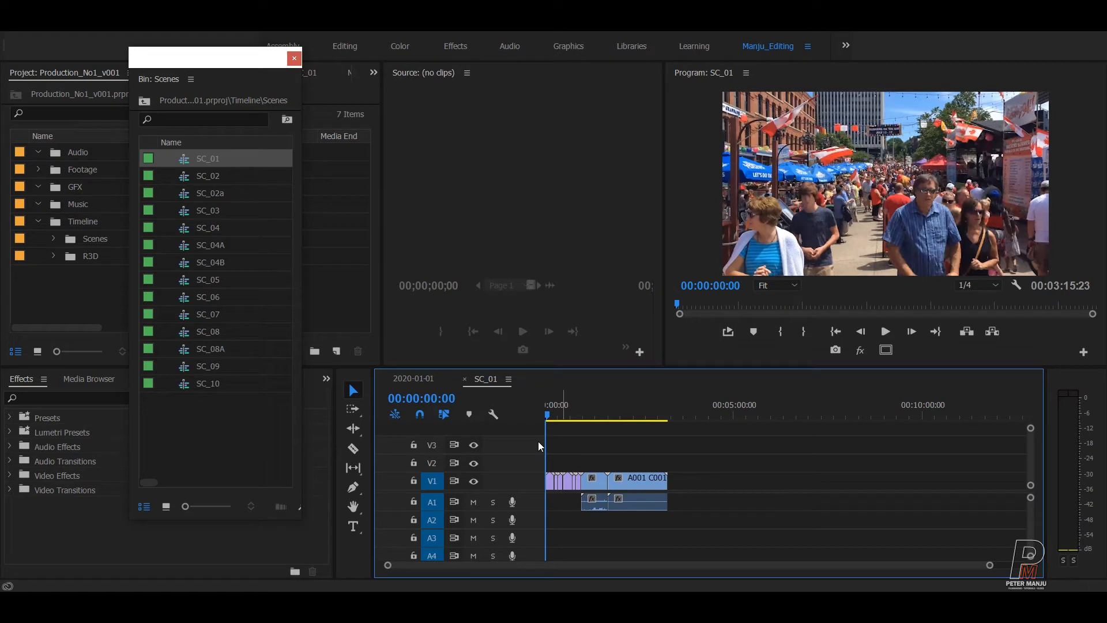
Select all clips in SC_01 to review them, clear the selection and close the SC_01 timeline.
{"action": "left_click_drag", "start_coordinate": [753, 447], "coordinate": [545, 514]}
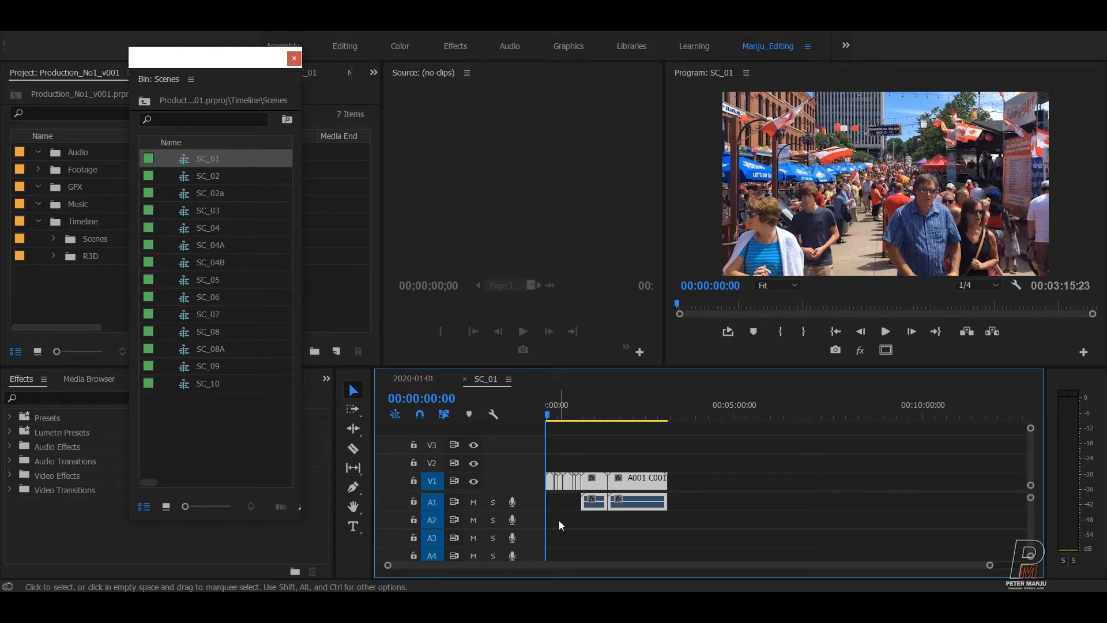
{"action": "left_click", "coordinate": [725, 506]}
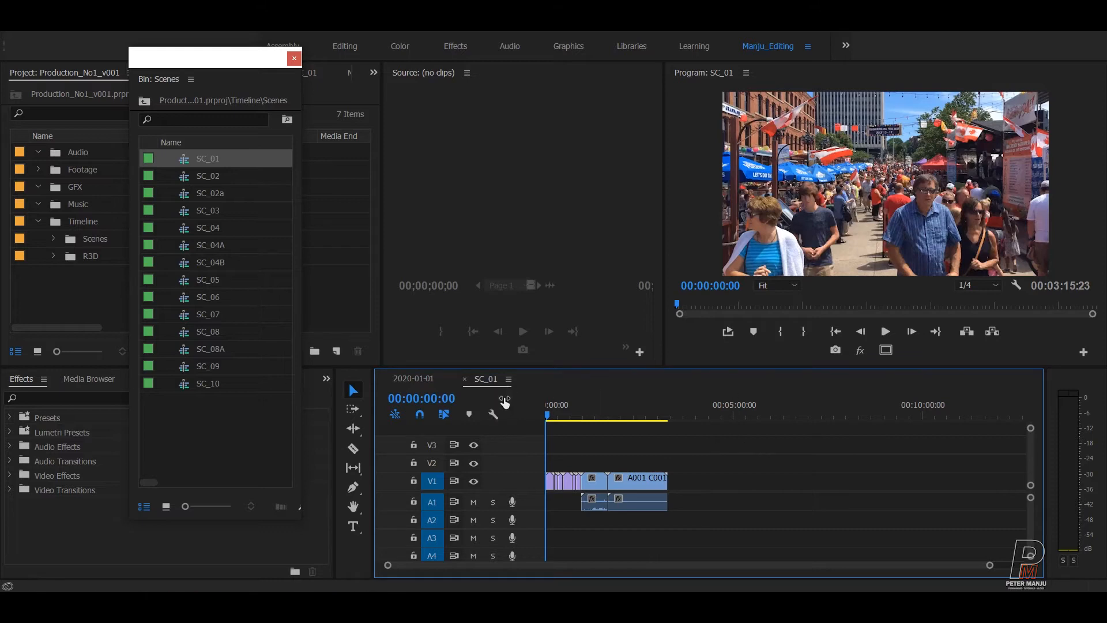
{"action": "left_click", "coordinate": [464, 378]}
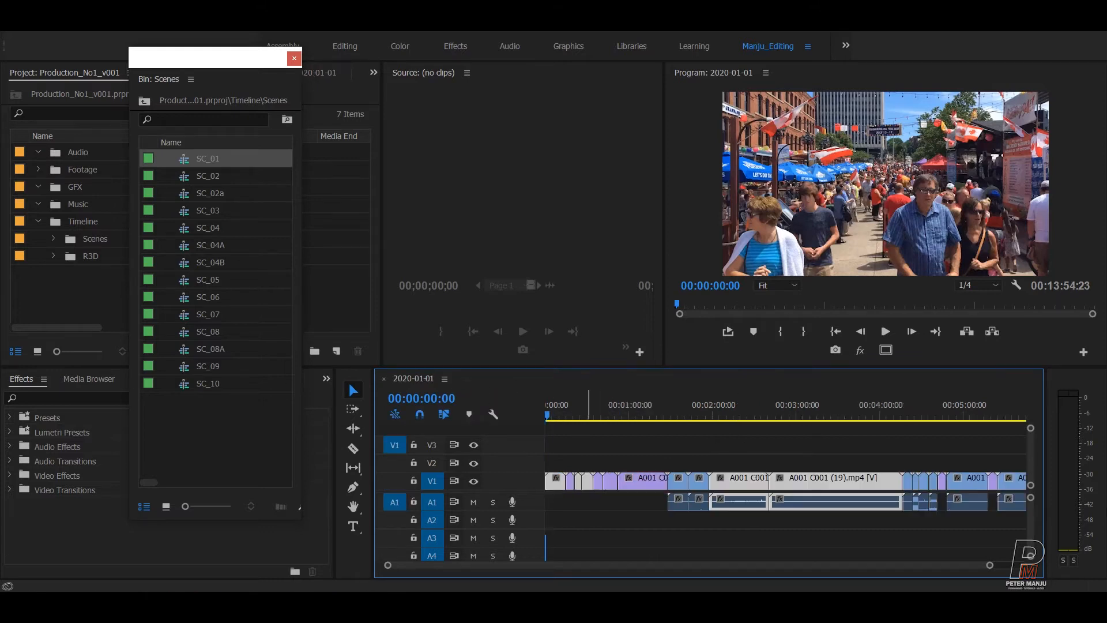
Move the 2020-01-01 playhead onto clip A001 C001 (2).mp4, at 00:04:21:01, and enlarge the view around it.
{"action": "left_click_drag", "start_coordinate": [773, 410], "coordinate": [757, 410]}
{"action": "key", "text": "equal"}
{"action": "key", "text": "equal"}
{"action": "key", "text": "equal"}
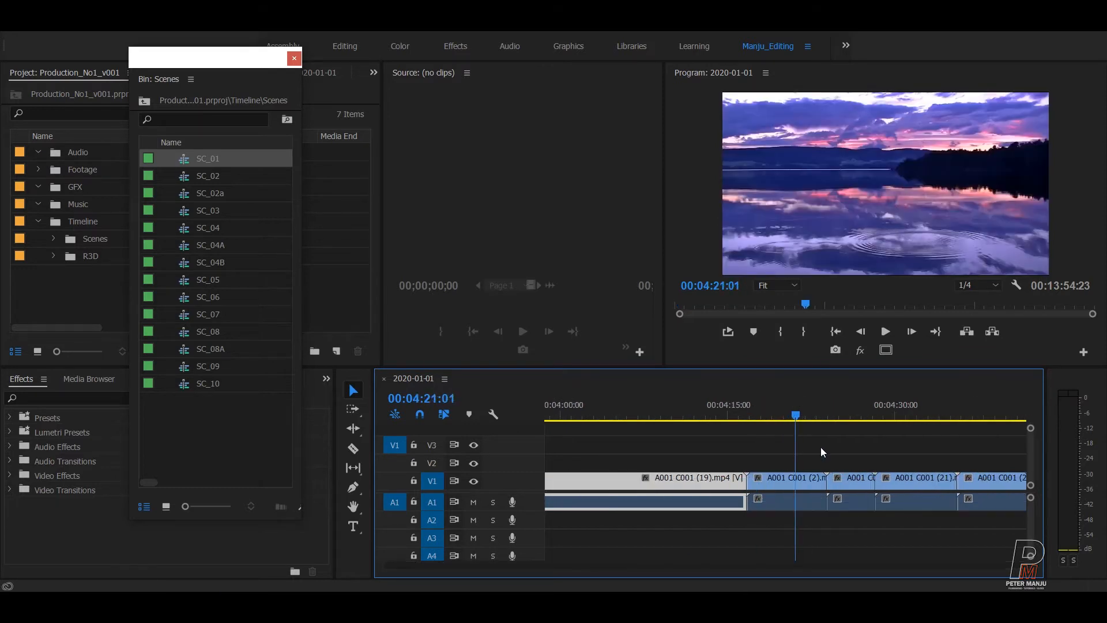
Clear the clip selection, open the empty SC_02 sequence from the Scenes bin and switch back to the 2020-01-01 timeline.
{"action": "left_click", "coordinate": [818, 448]}
{"action": "left_click_drag", "start_coordinate": [208, 160], "coordinate": [560, 376]}
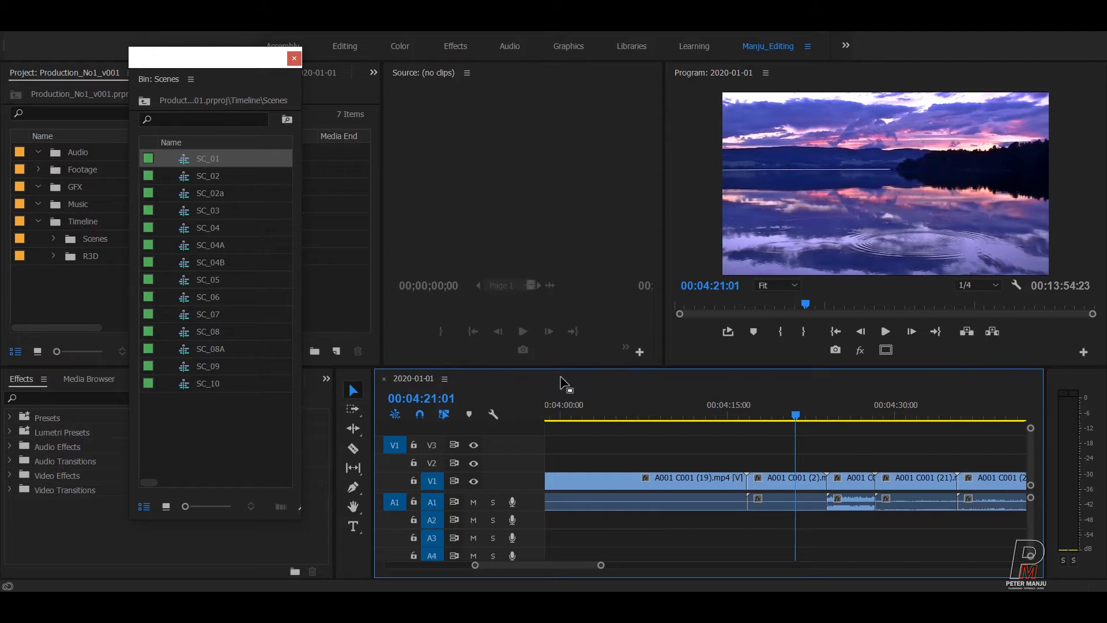
{"action": "left_click", "coordinate": [181, 175]}
{"action": "double_click", "coordinate": [182, 176]}
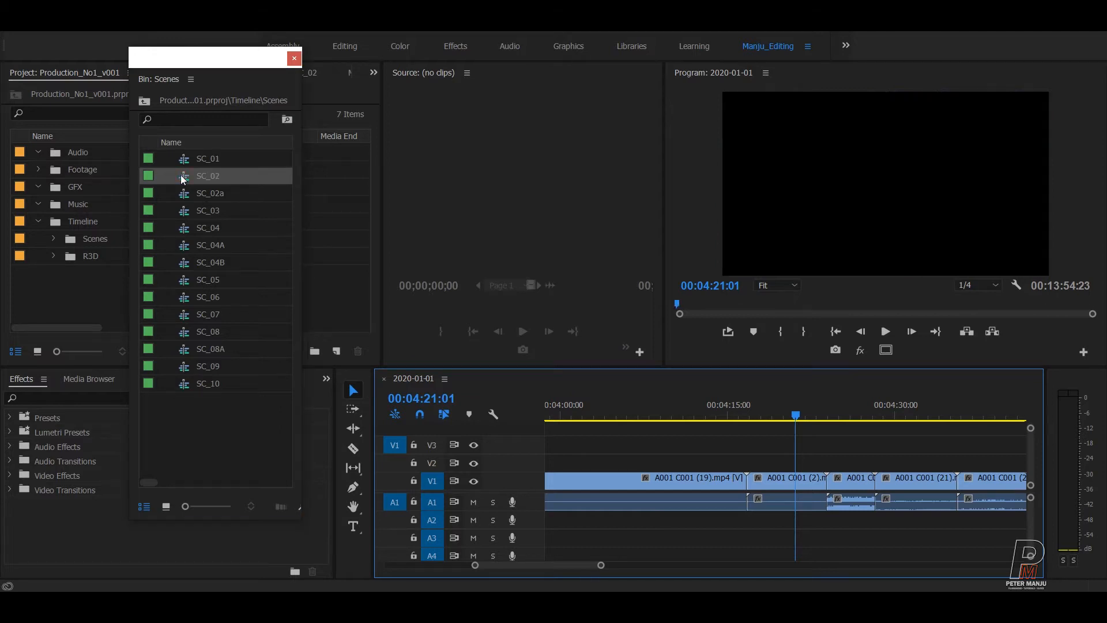
{"action": "left_click", "coordinate": [617, 470]}
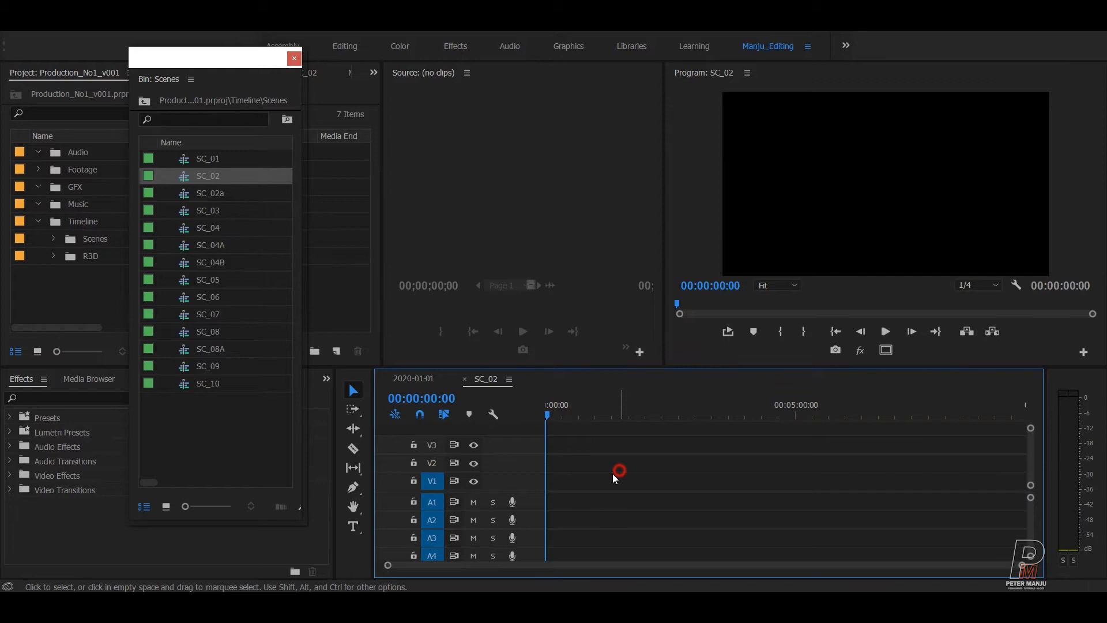
{"action": "left_click", "coordinate": [422, 382]}
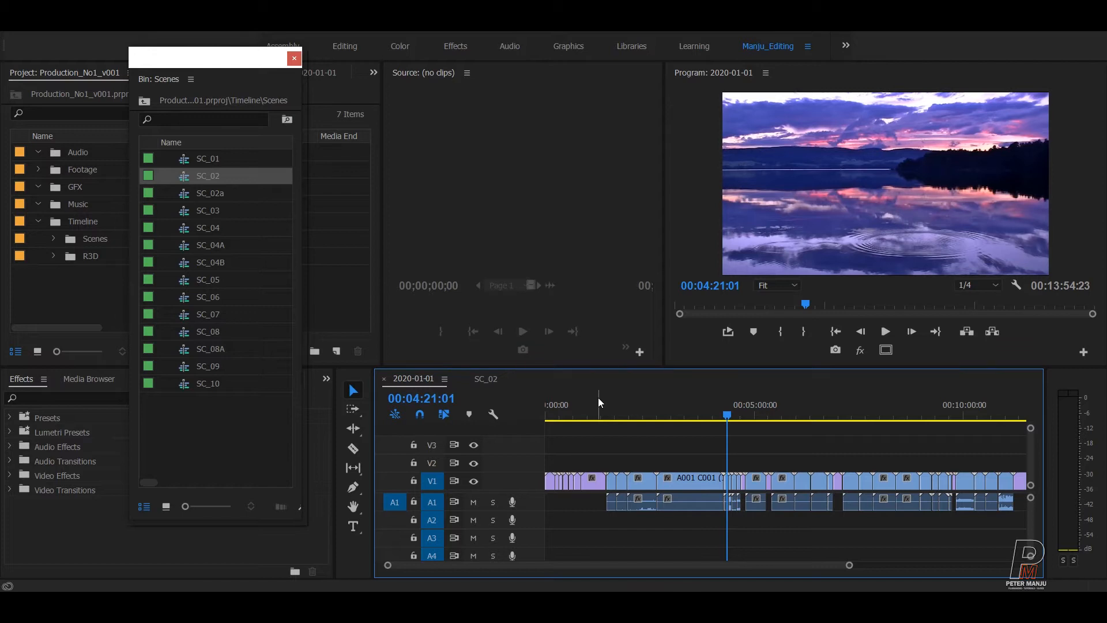
Expand the R3D bin under Timeline and place a duplicate of the 2020-01-01 sequence inside it.
{"action": "left_click", "coordinate": [96, 276]}
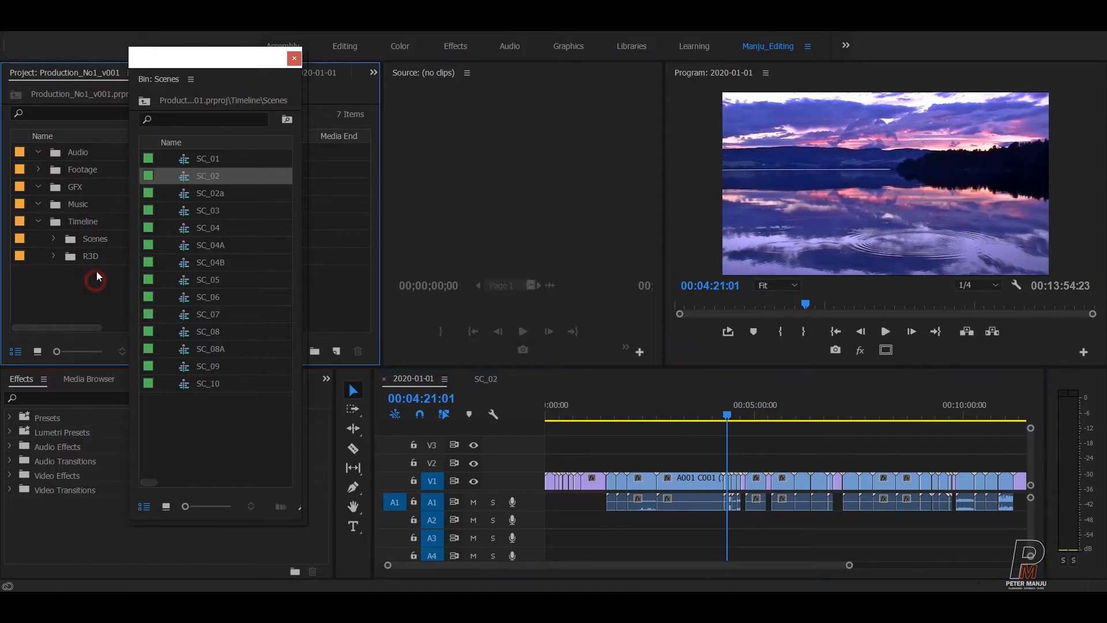
{"action": "left_click", "coordinate": [81, 222]}
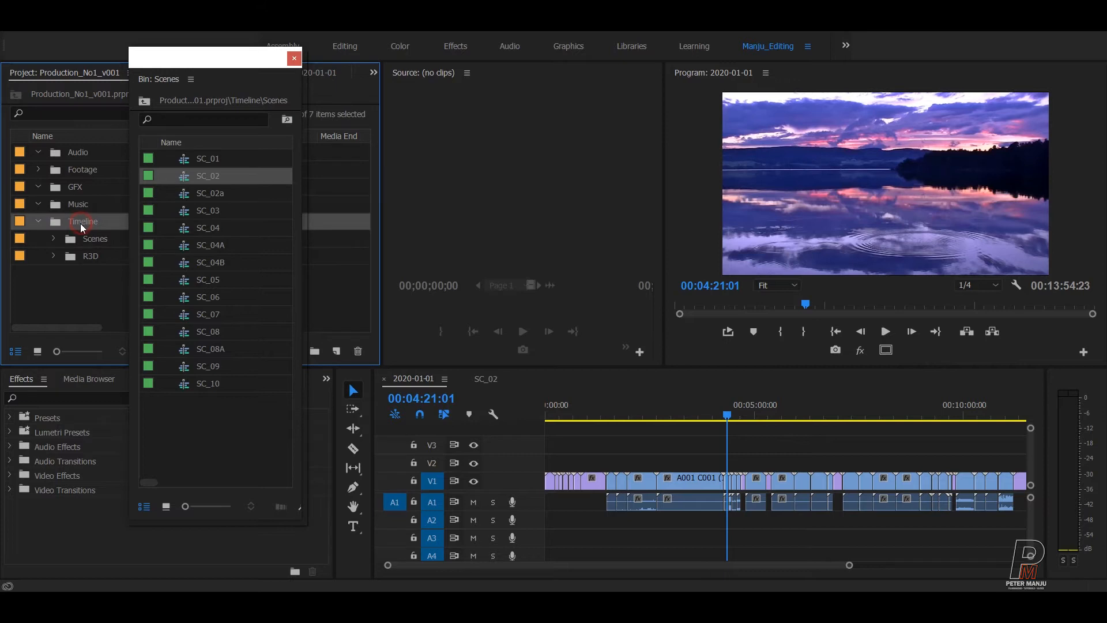
{"action": "left_click", "coordinate": [83, 255]}
{"action": "left_click", "coordinate": [54, 256]}
{"action": "left_click_drag", "start_coordinate": [200, 64], "coordinate": [461, 71]}
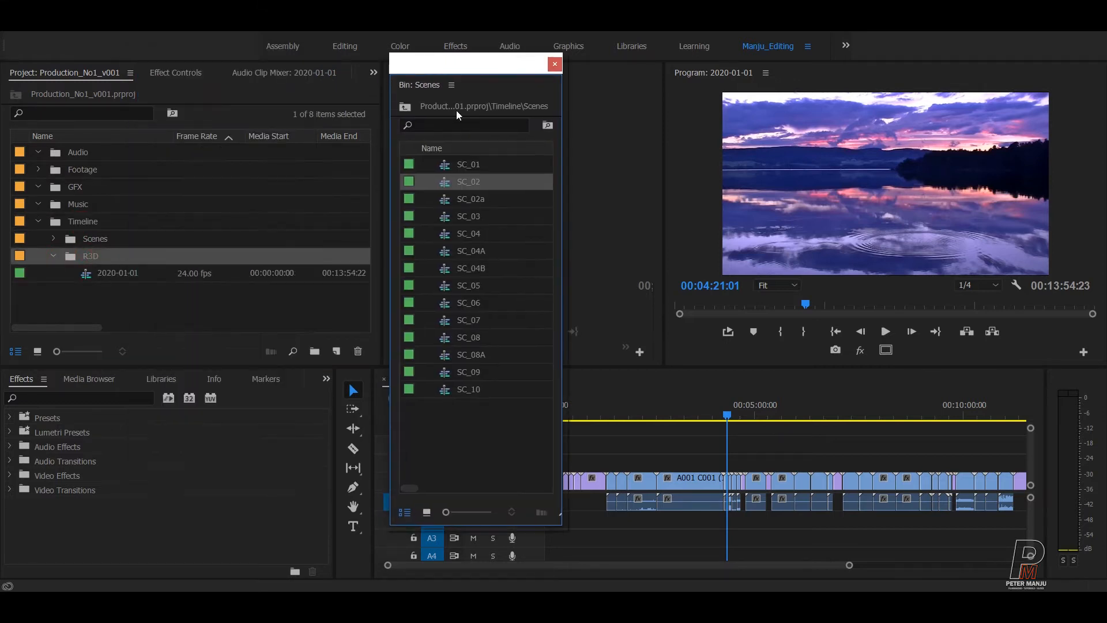
{"action": "left_click", "coordinate": [123, 279]}
{"action": "left_click", "coordinate": [156, 295]}
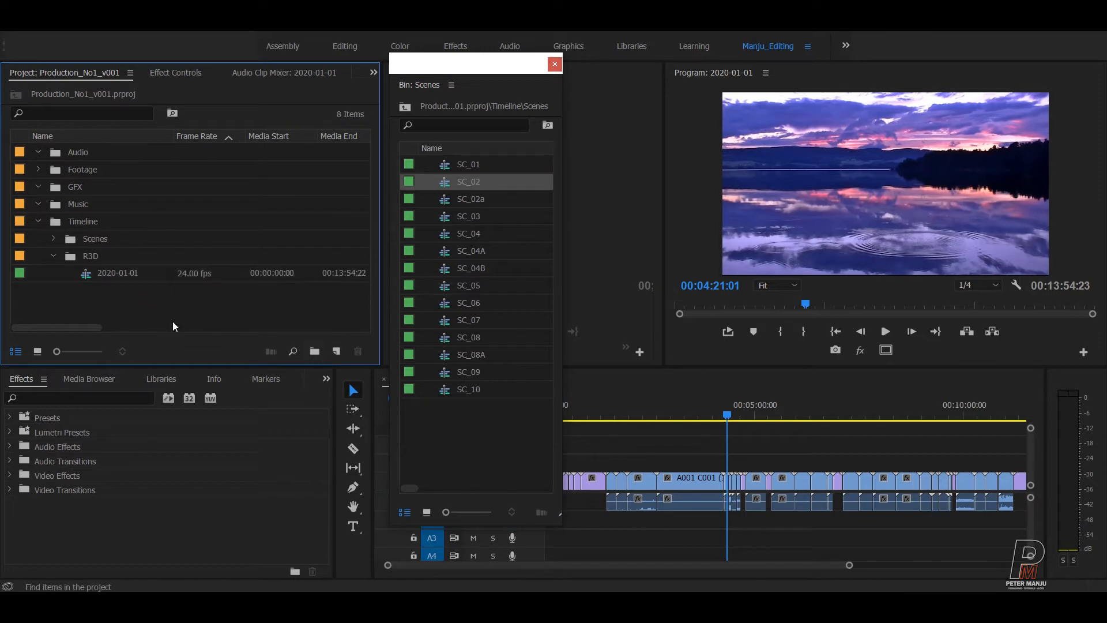
{"action": "left_click", "coordinate": [87, 275]}
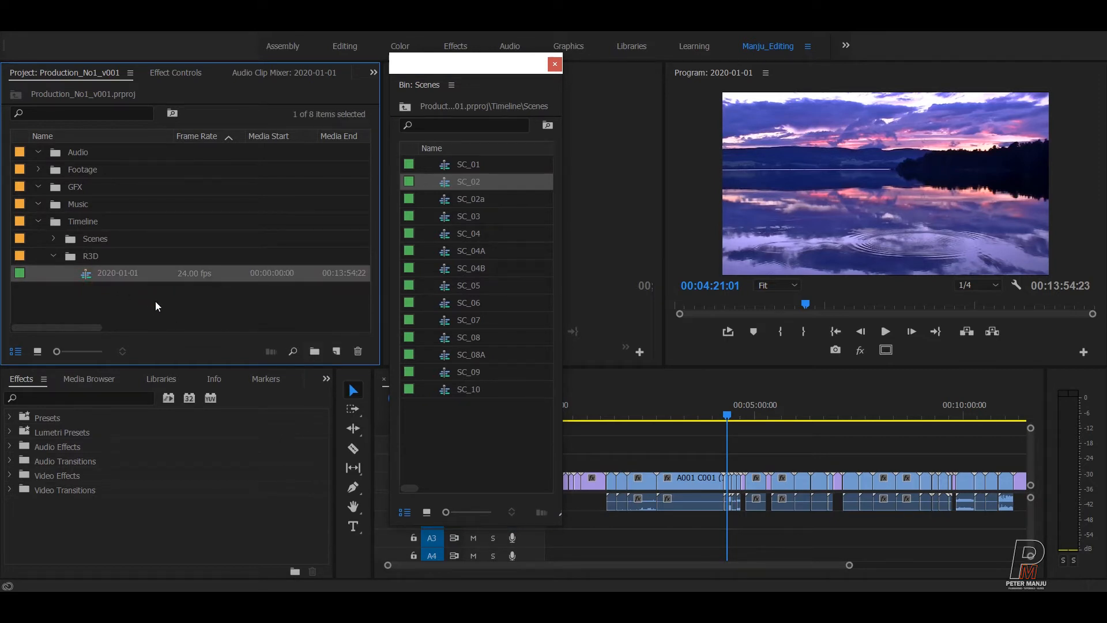
{"action": "key", "text": "ctrl+v"}
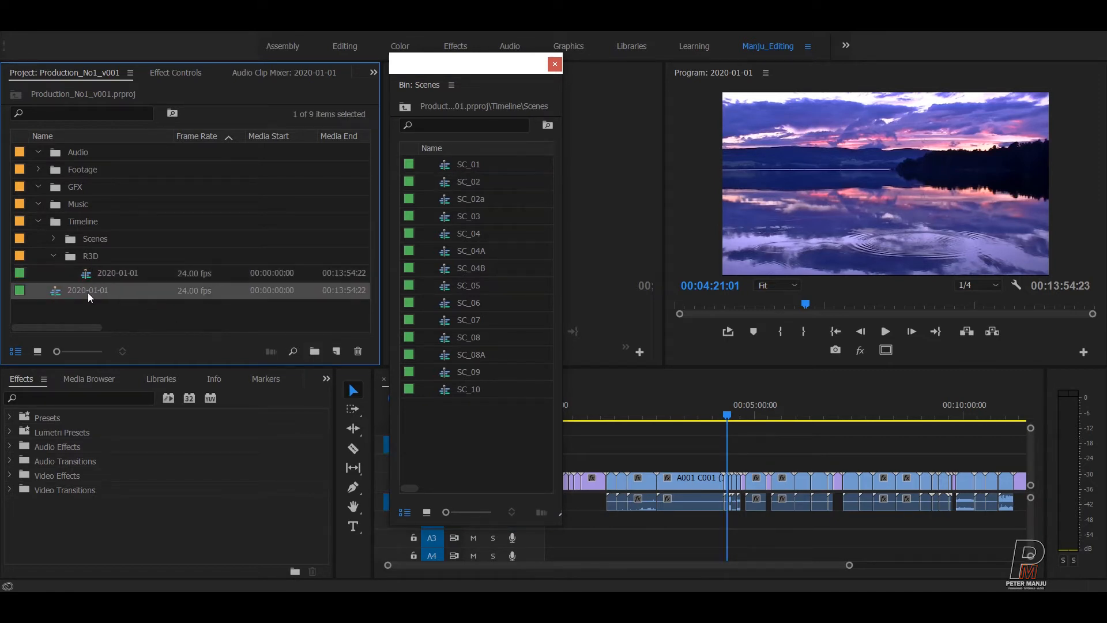
{"action": "left_click_drag", "start_coordinate": [57, 293], "coordinate": [86, 257]}
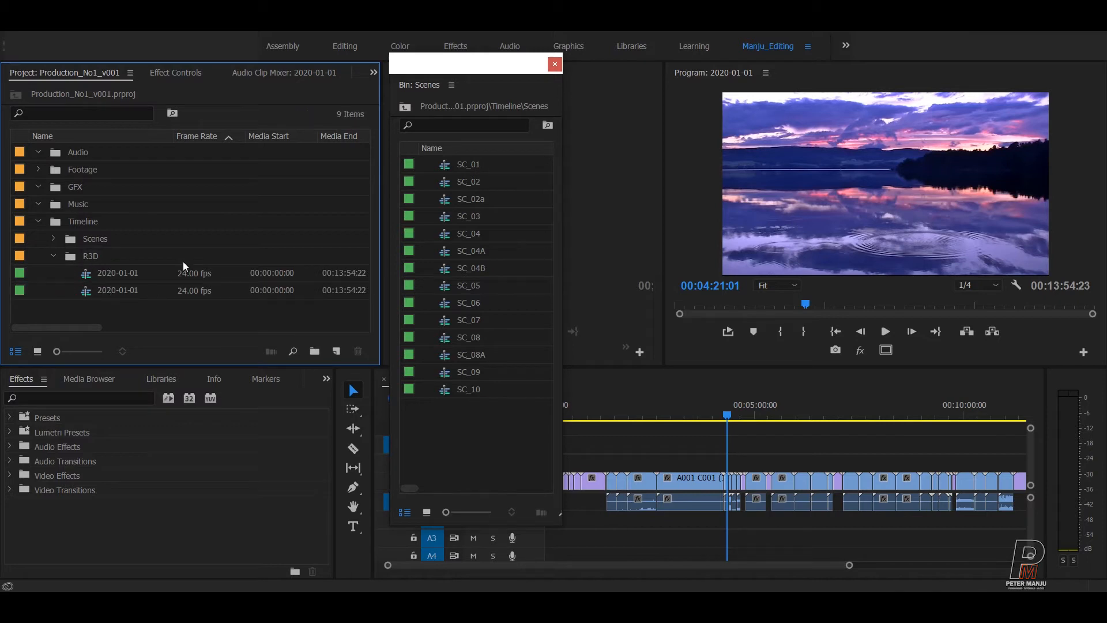
Rename the duplicated sequence in the R3D bin as 2020-01-02.
{"action": "left_click", "coordinate": [116, 291]}
{"action": "left_click", "coordinate": [128, 290]}
{"action": "left_click", "coordinate": [165, 292]}
{"action": "key", "text": "BackSpace"}
{"action": "type", "text": "2"}
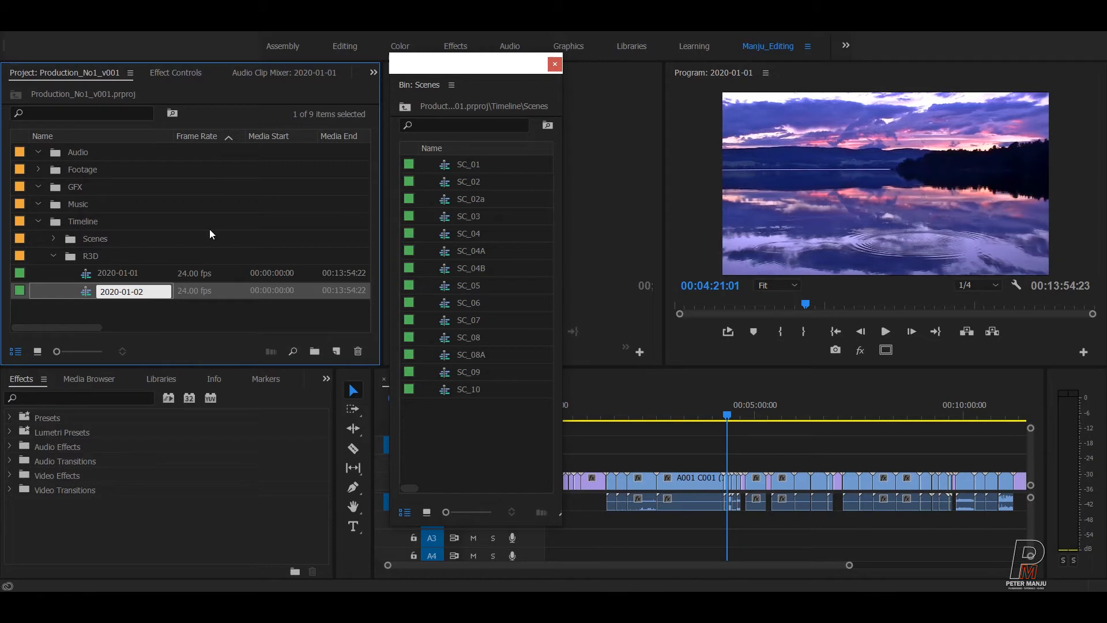
{"action": "left_click", "coordinate": [165, 316]}
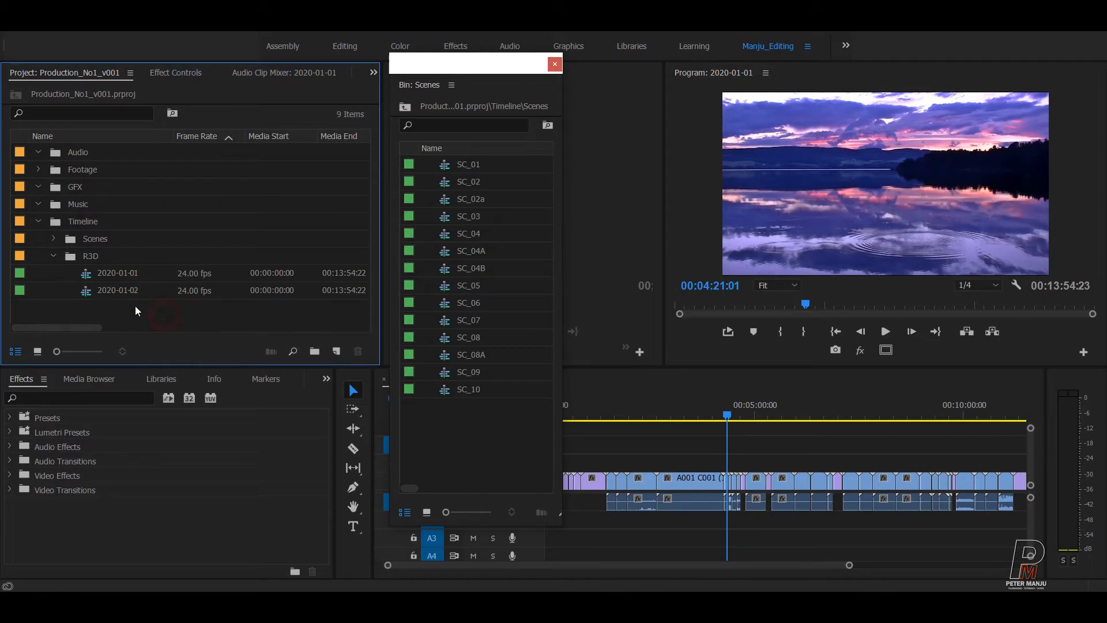
Open the 2020-01-02 sequence, delete all its clips and return the playhead to the start.
{"action": "double_click", "coordinate": [89, 295]}
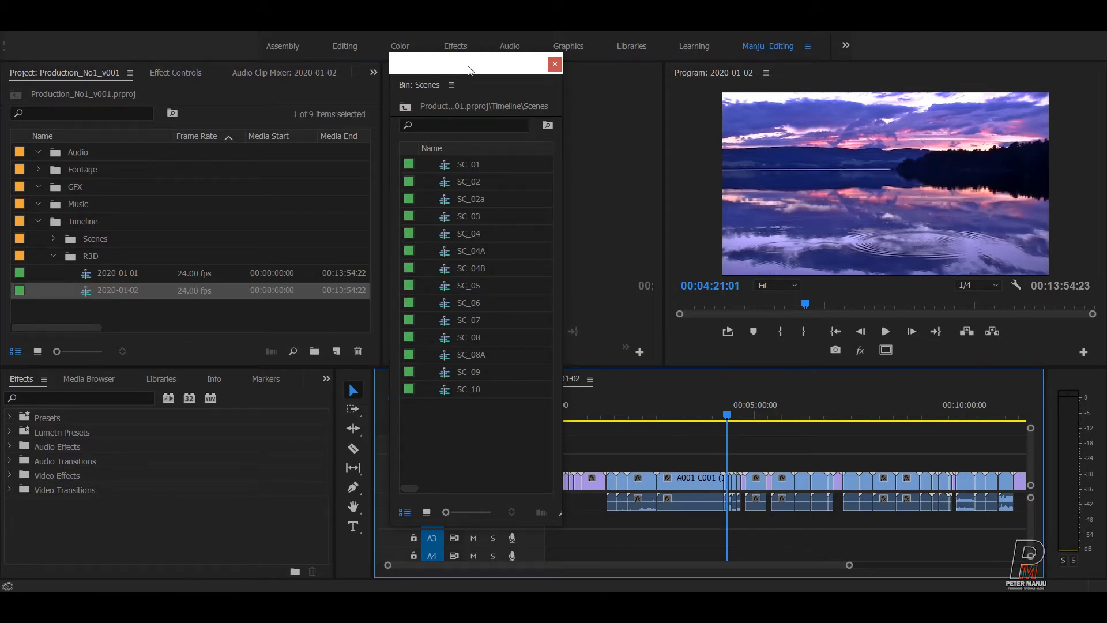
{"action": "left_click_drag", "start_coordinate": [468, 68], "coordinate": [283, 79]}
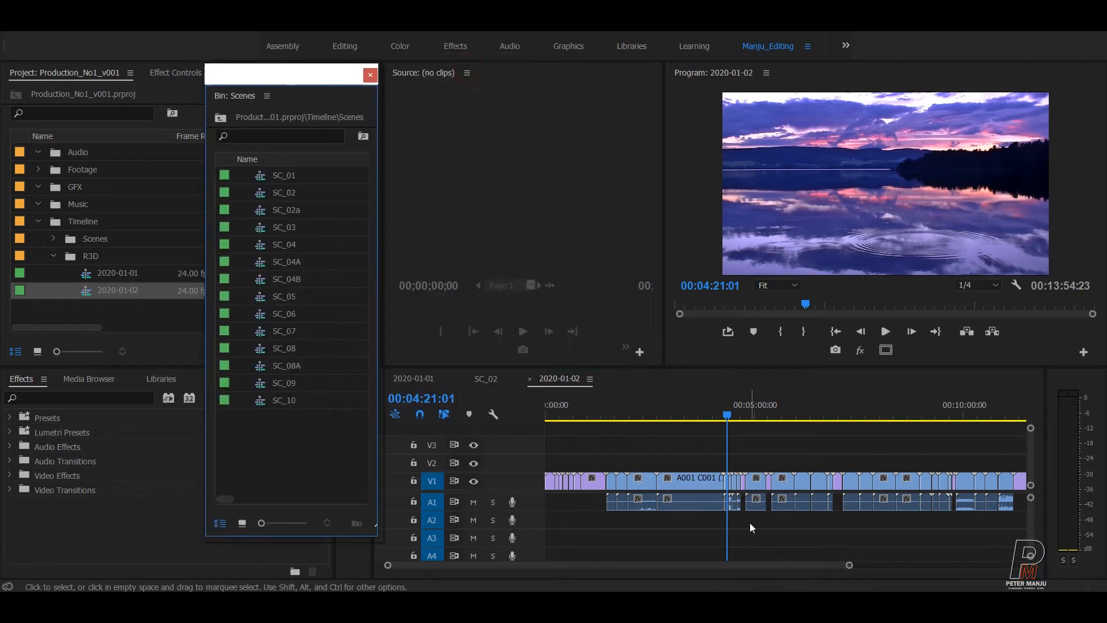
{"action": "key", "text": "ctrl+a"}
{"action": "left_click", "coordinate": [760, 433]}
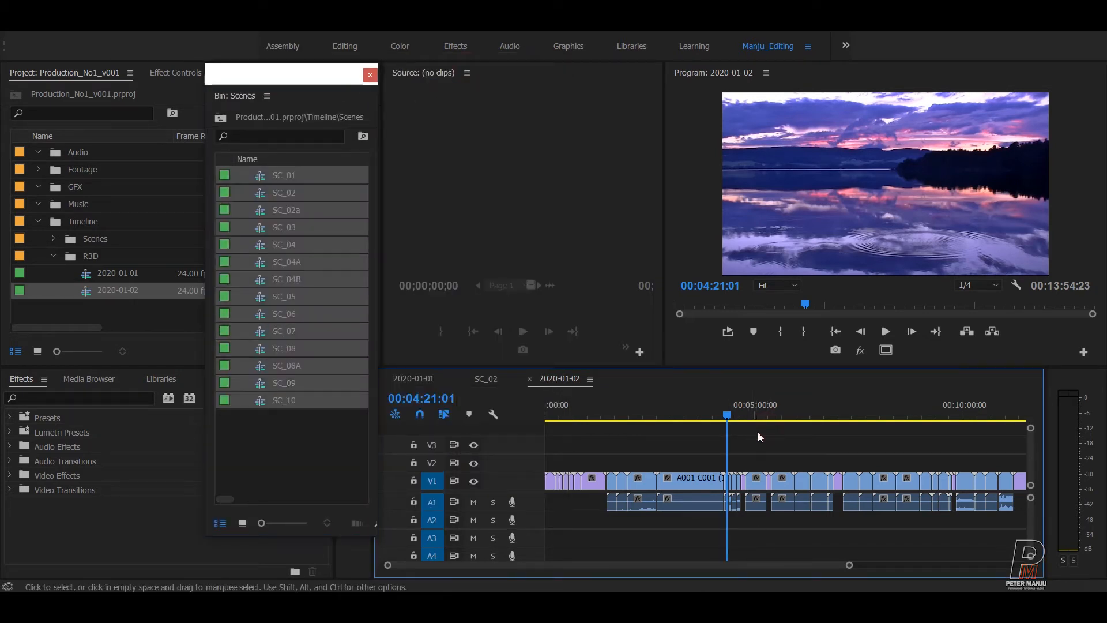
{"action": "key", "text": "ctrl+a"}
{"action": "key", "text": "Delete"}
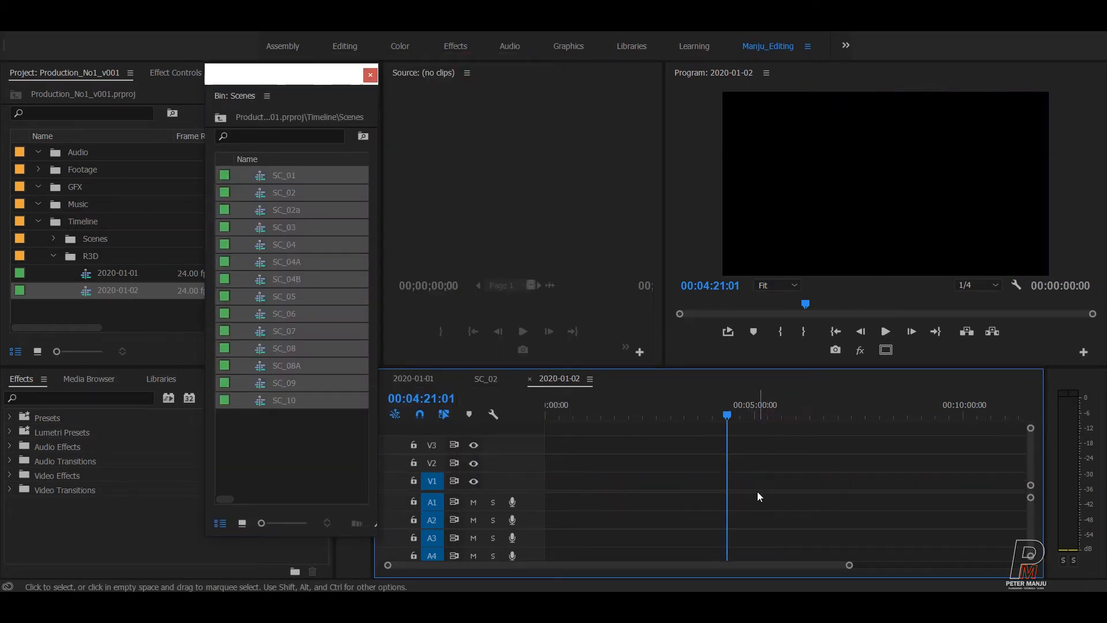
{"action": "left_click", "coordinate": [648, 414]}
{"action": "left_click", "coordinate": [719, 464]}
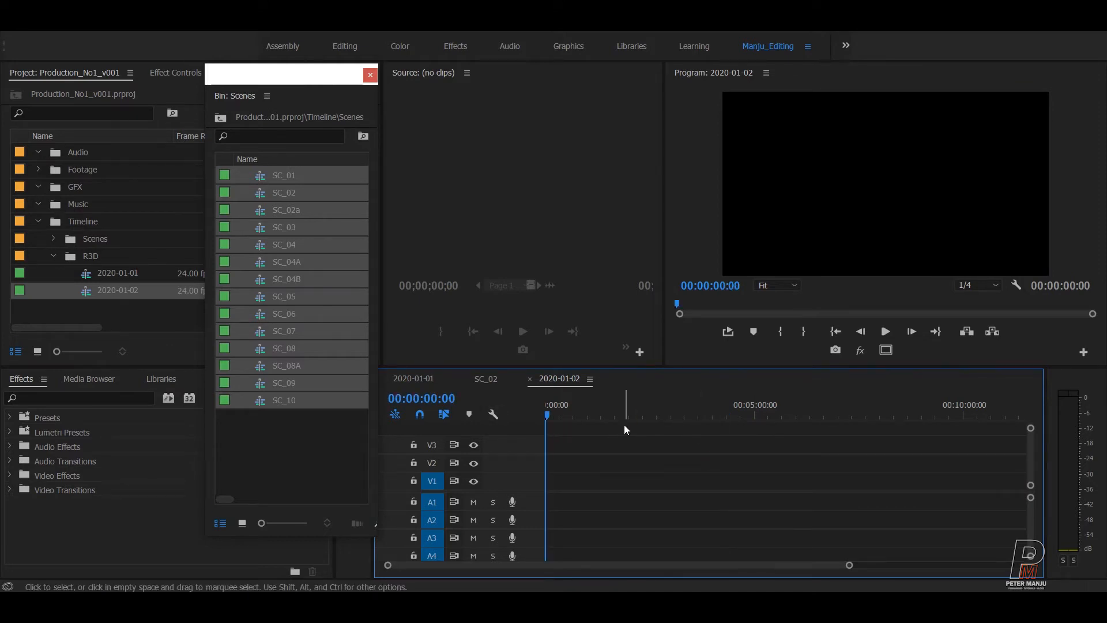
Look through the R3D clips in the 2020-01-01 footage bin, collapse it and select the Footage bin.
{"action": "left_click", "coordinate": [37, 169]}
{"action": "left_click", "coordinate": [69, 204]}
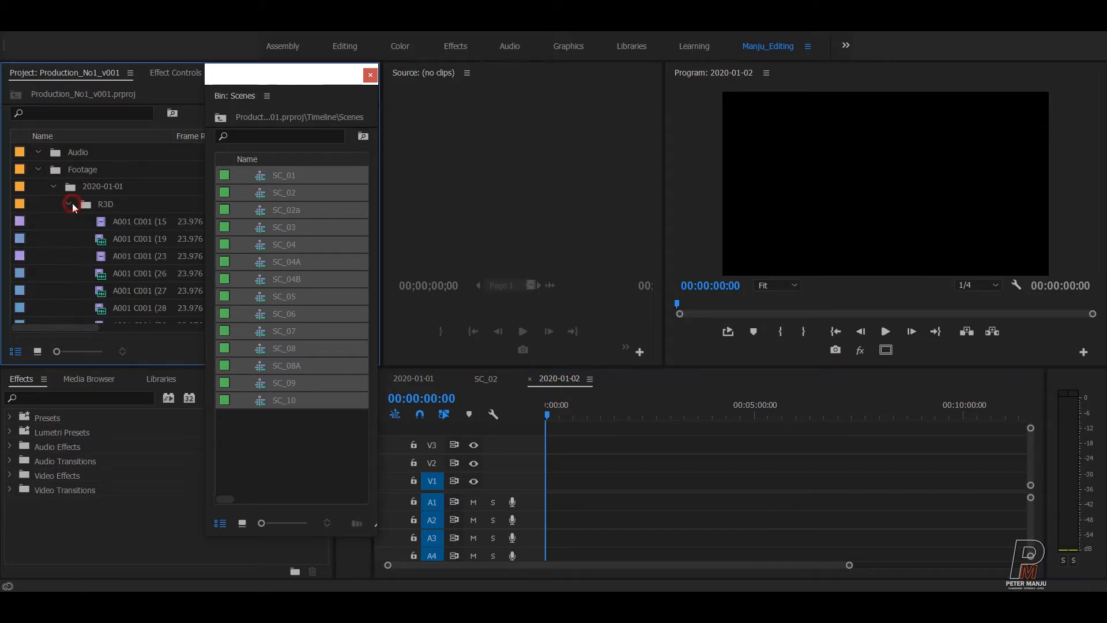
{"action": "left_click", "coordinate": [70, 205]}
{"action": "left_click", "coordinate": [63, 185]}
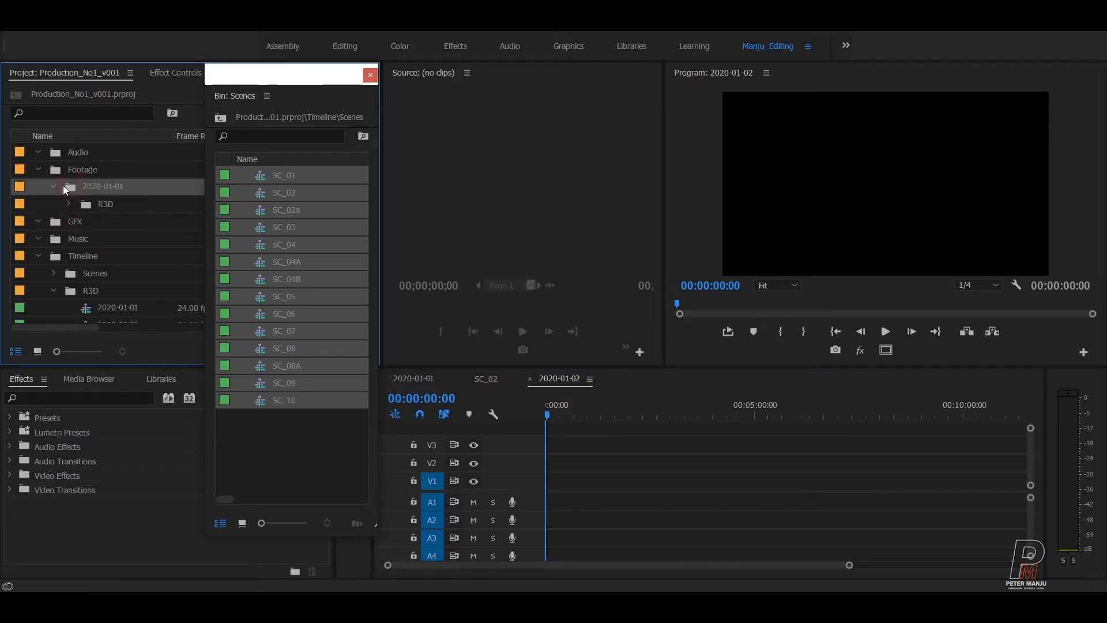
{"action": "left_click", "coordinate": [53, 185]}
{"action": "left_click", "coordinate": [88, 170]}
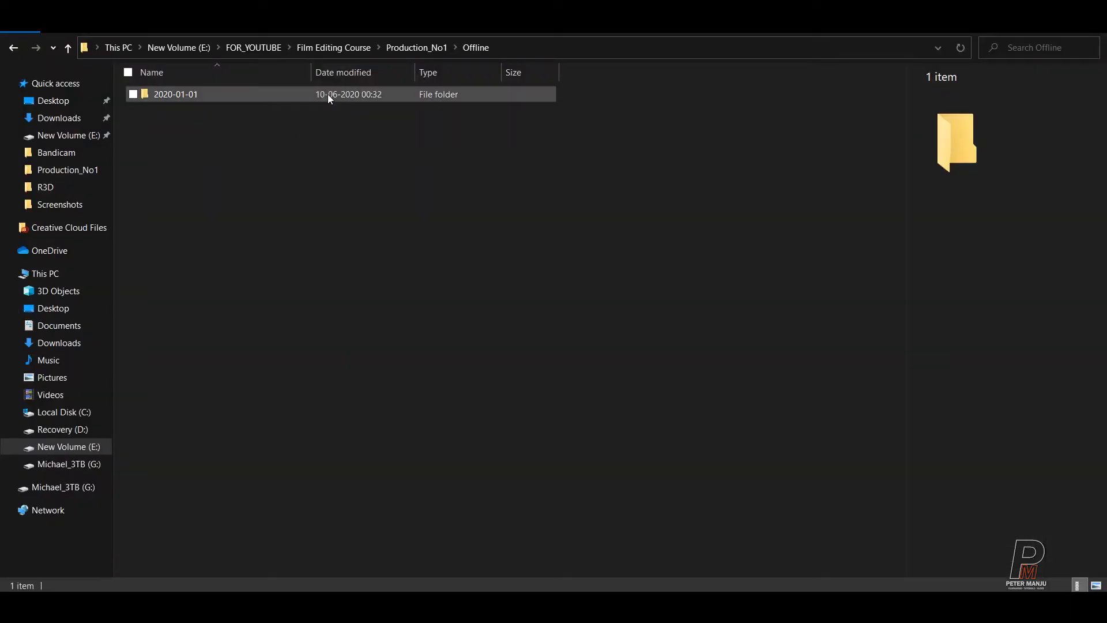
Switch to File Explorer and compare the day folders inside Production_No1's Offline and RAW folders.
{"action": "left_click", "coordinate": [408, 47]}
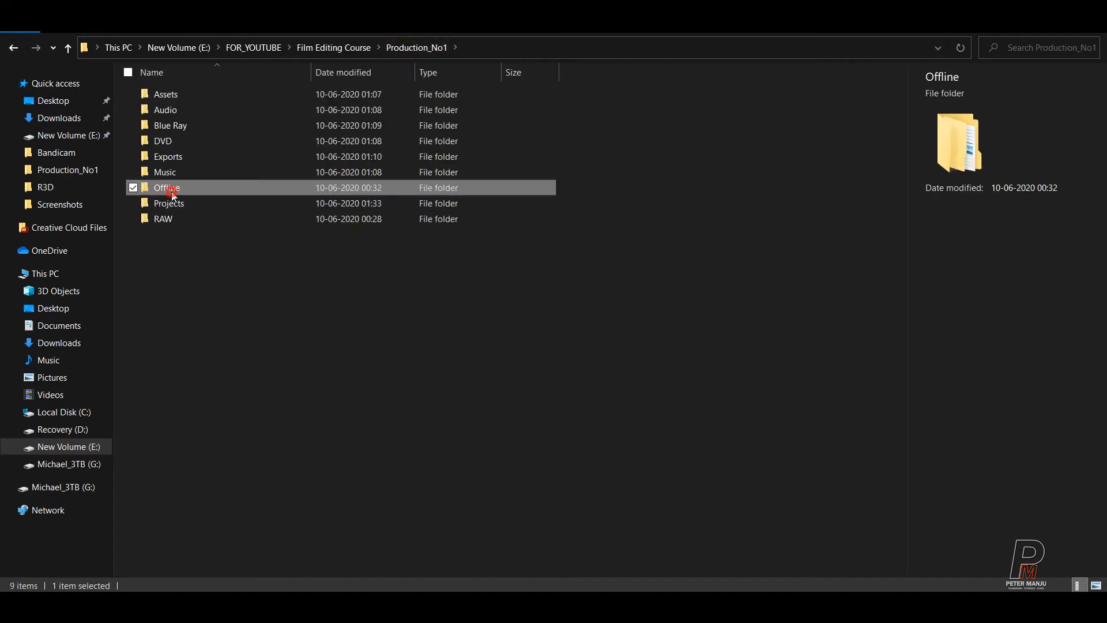
{"action": "double_click", "coordinate": [172, 194]}
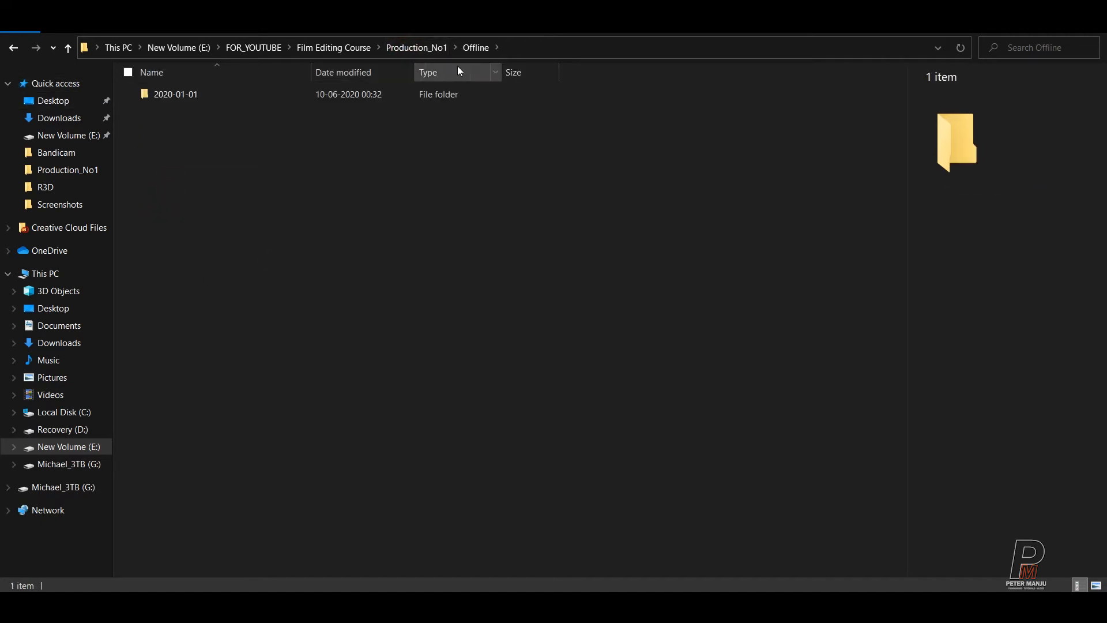
{"action": "left_click", "coordinate": [406, 53]}
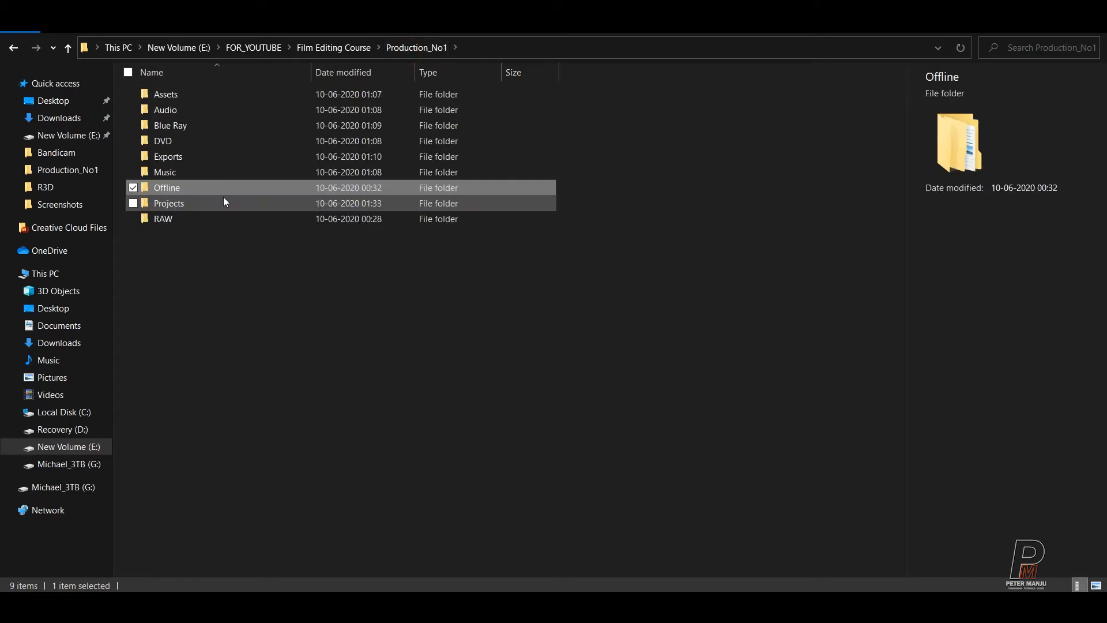
{"action": "double_click", "coordinate": [171, 221]}
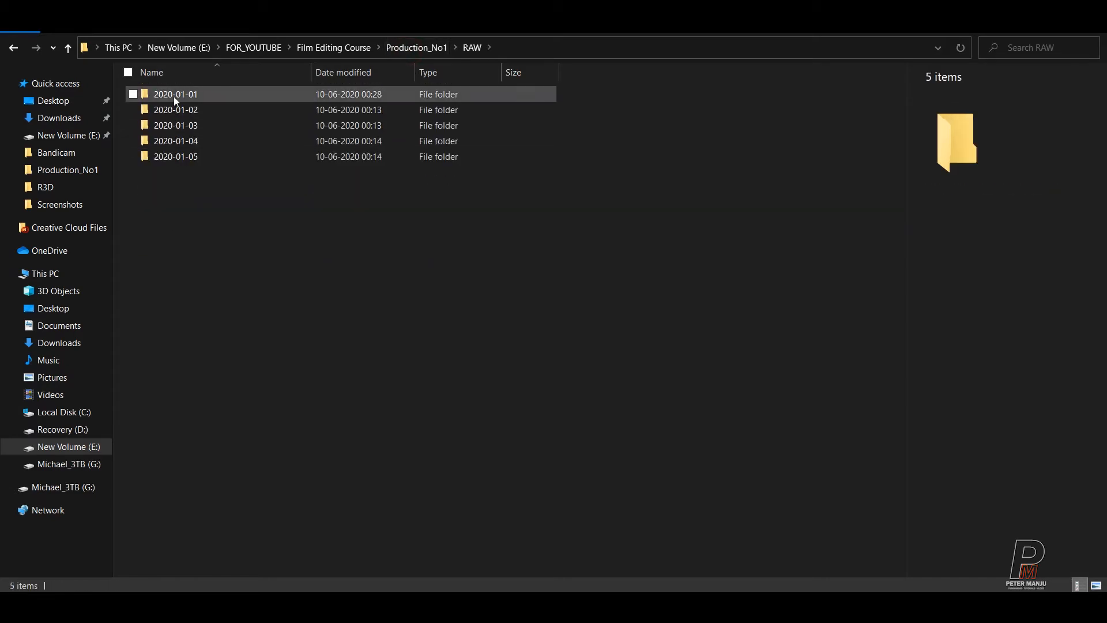
{"action": "left_click", "coordinate": [13, 50]}
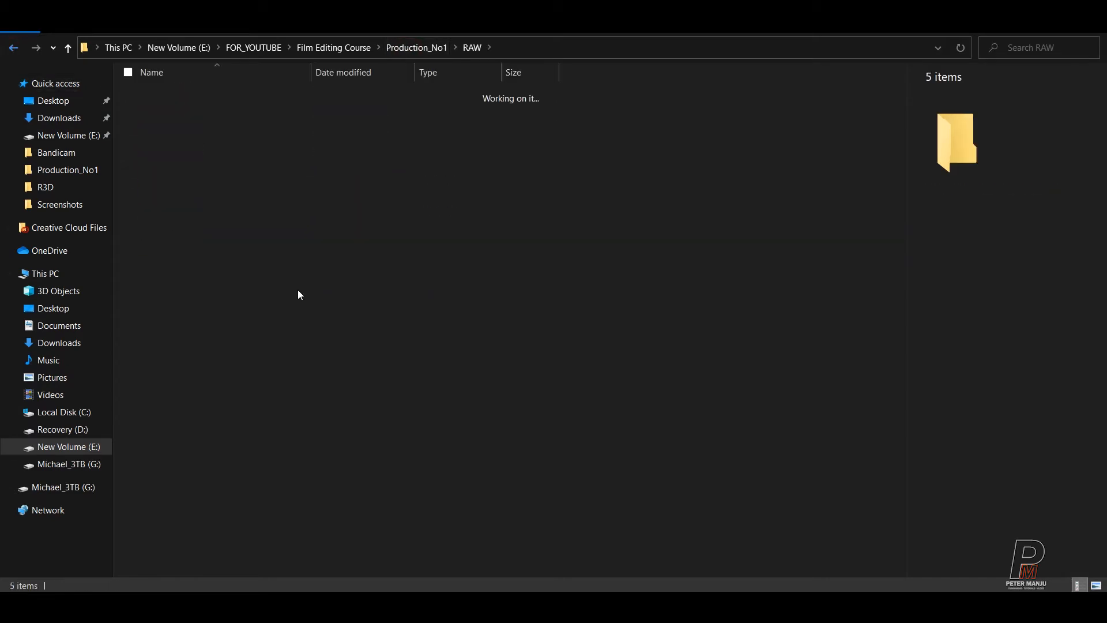
Create a new folder named 2020-01-02 inside Production_No1's Offline folder.
{"action": "double_click", "coordinate": [171, 192]}
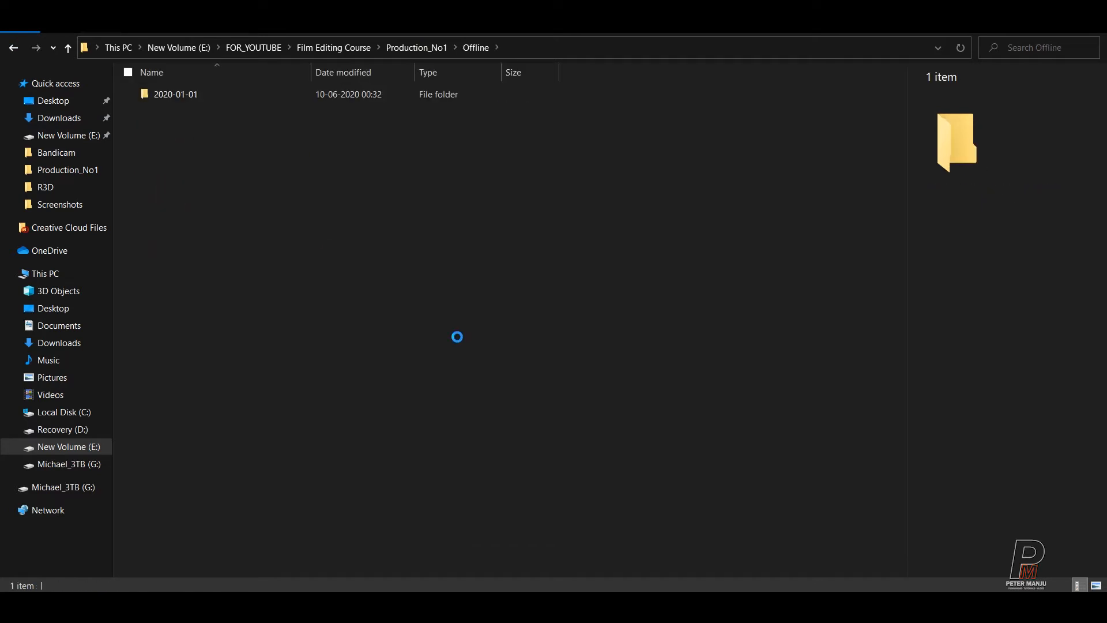
{"action": "key", "text": "ctrl+shift+n"}
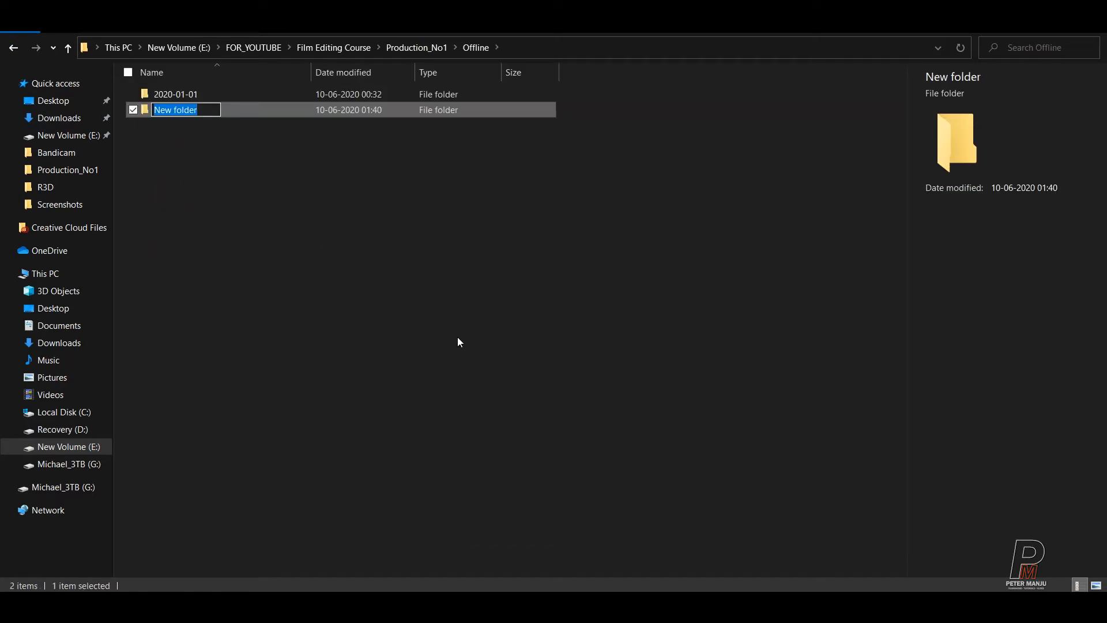
{"action": "type", "text": "2020-0"}
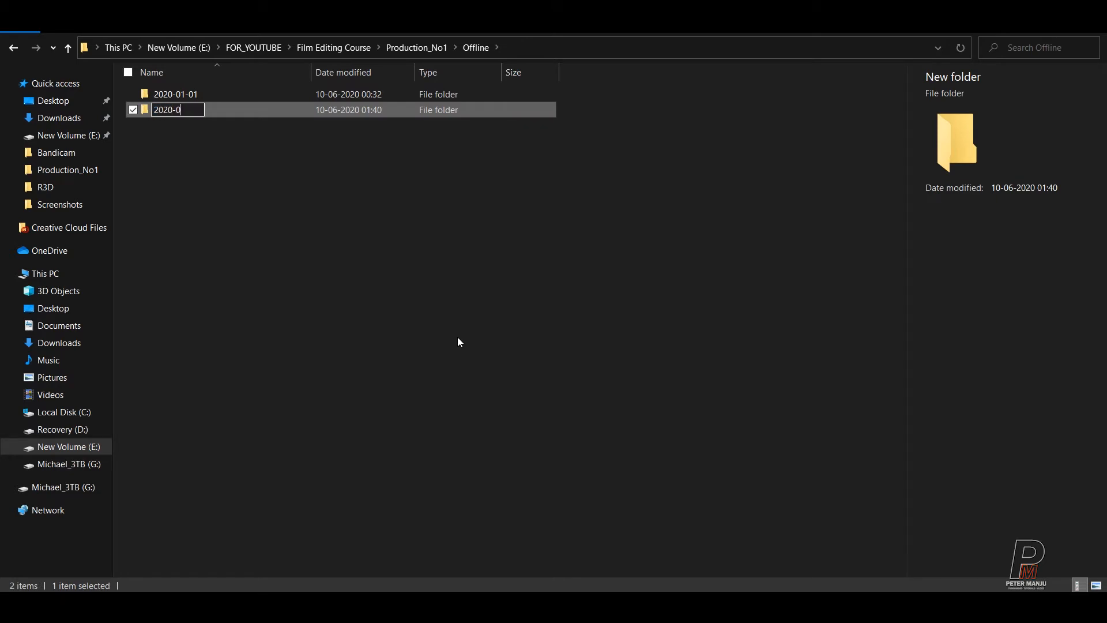
{"action": "type", "text": "1-02"}
{"action": "left_click", "coordinate": [483, 338]}
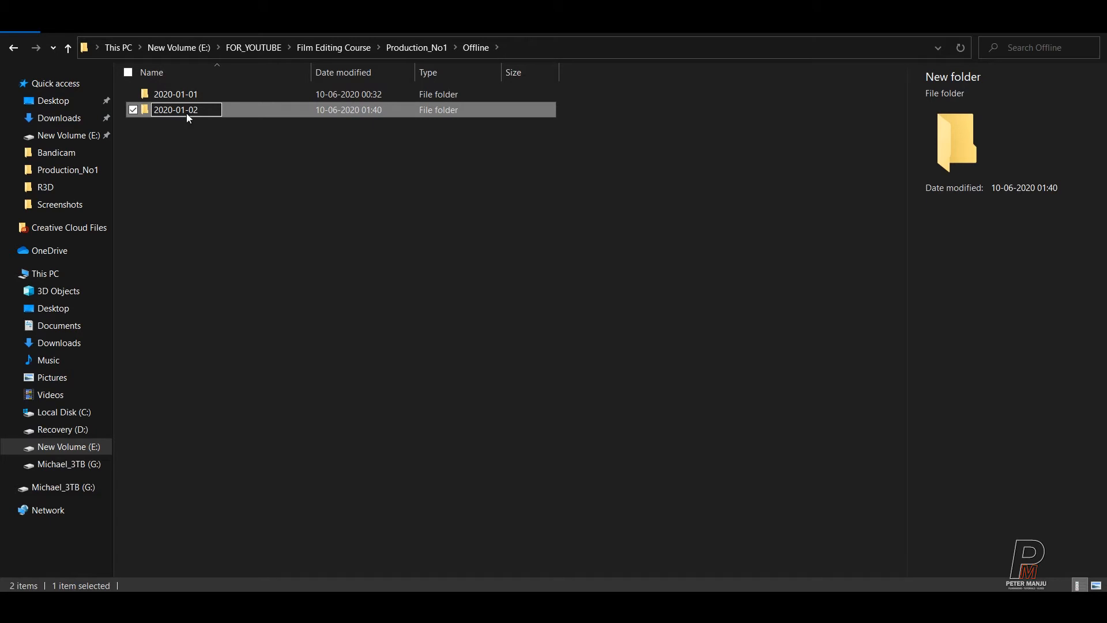
{"action": "left_click", "coordinate": [174, 188]}
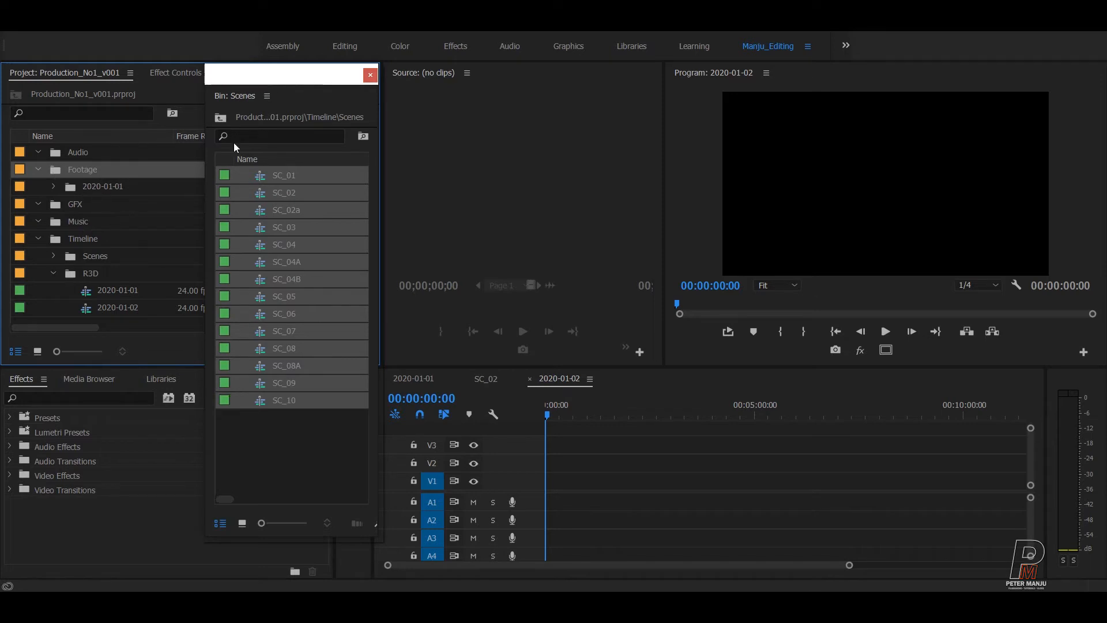
Switch to Premiere Pro and create a bin named 2020-01-02 inside the Footage bin.
{"action": "left_click_drag", "start_coordinate": [259, 79], "coordinate": [444, 76]}
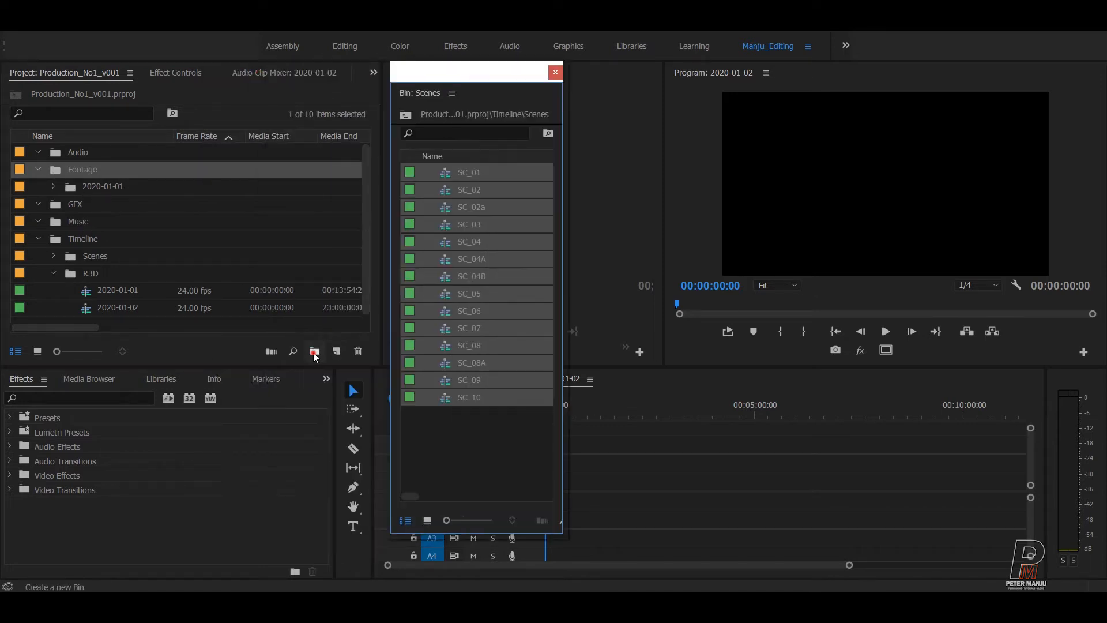
{"action": "left_click", "coordinate": [337, 350]}
{"action": "type", "text": "2020"}
{"action": "type", "text": "-02"}
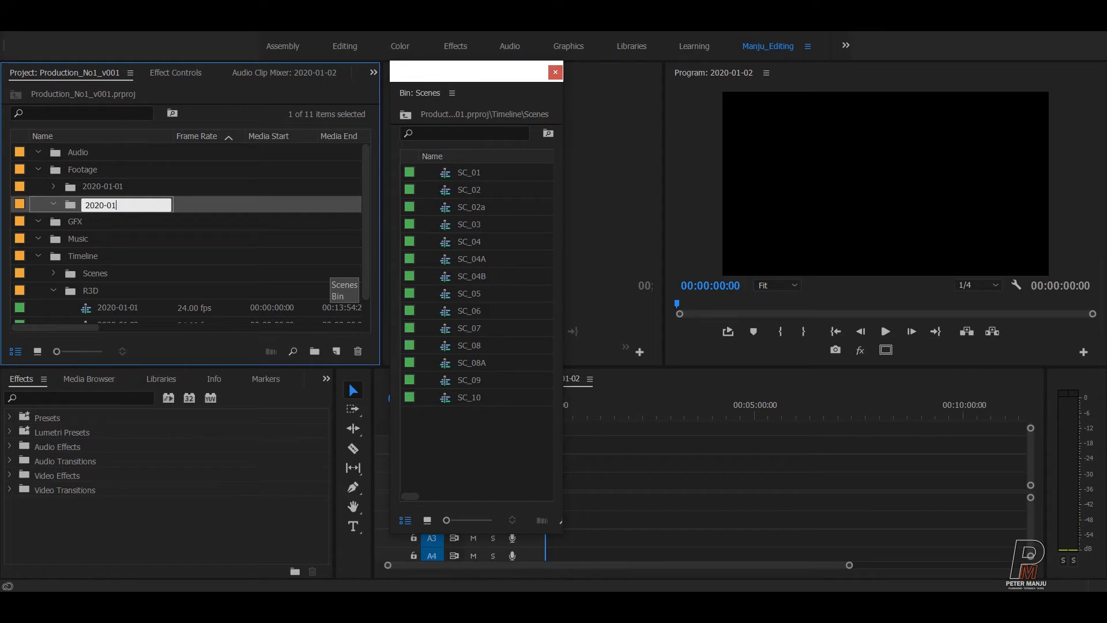
{"action": "type", "text": "-02"}
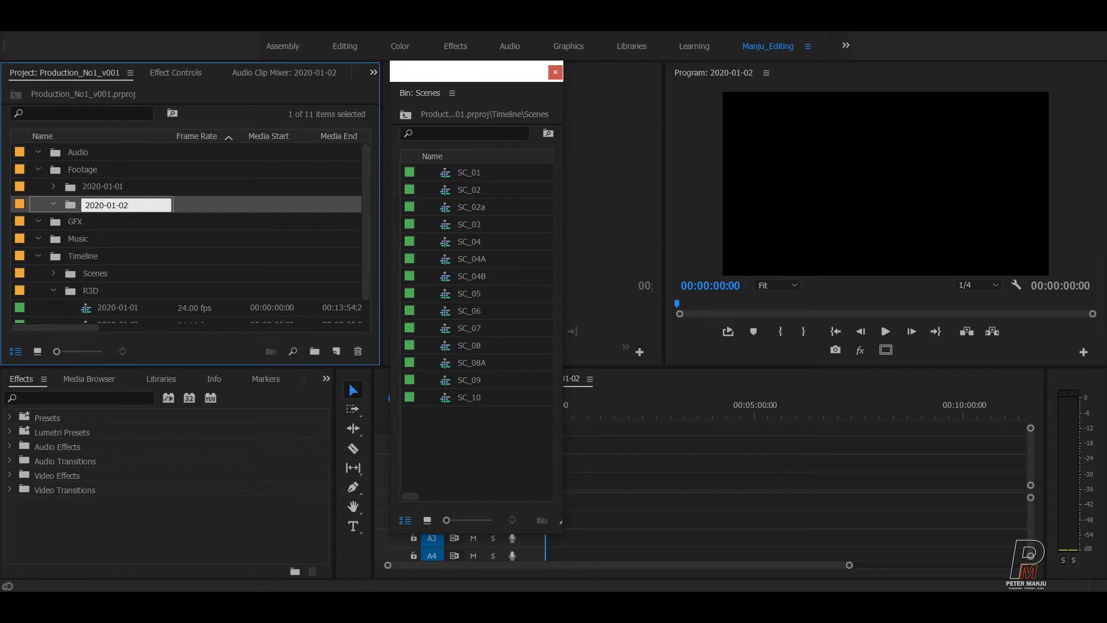
{"action": "key", "text": "Return"}
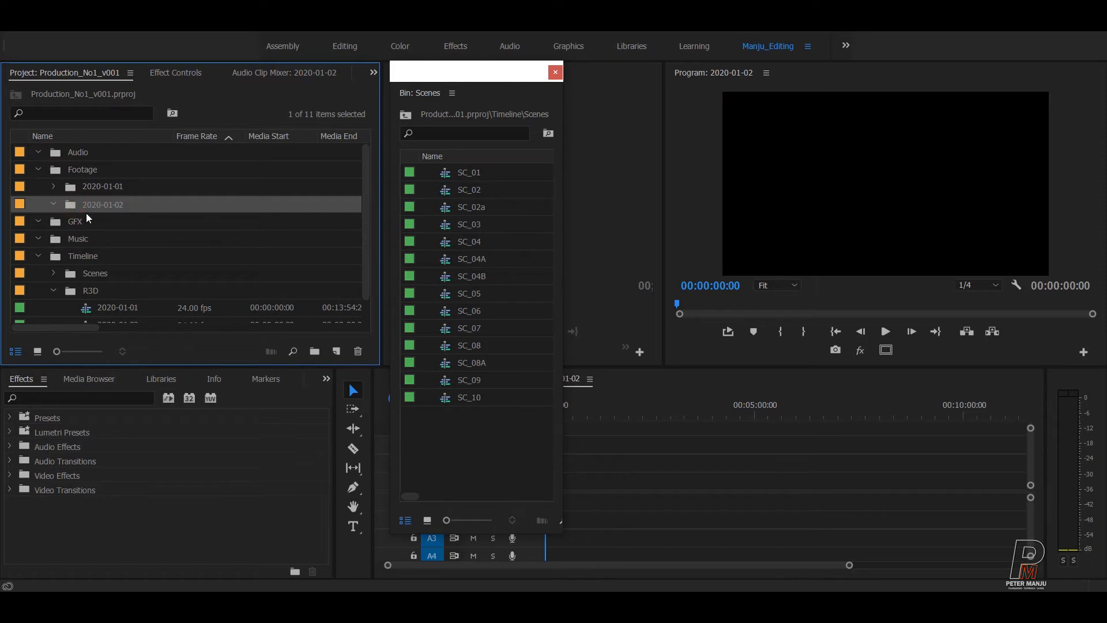
Delete the empty 2020-01-02 bin and import the 2020-01-02 folder from Production_No1's Offline folder into the Footage bin.
{"action": "key", "text": "Delete"}
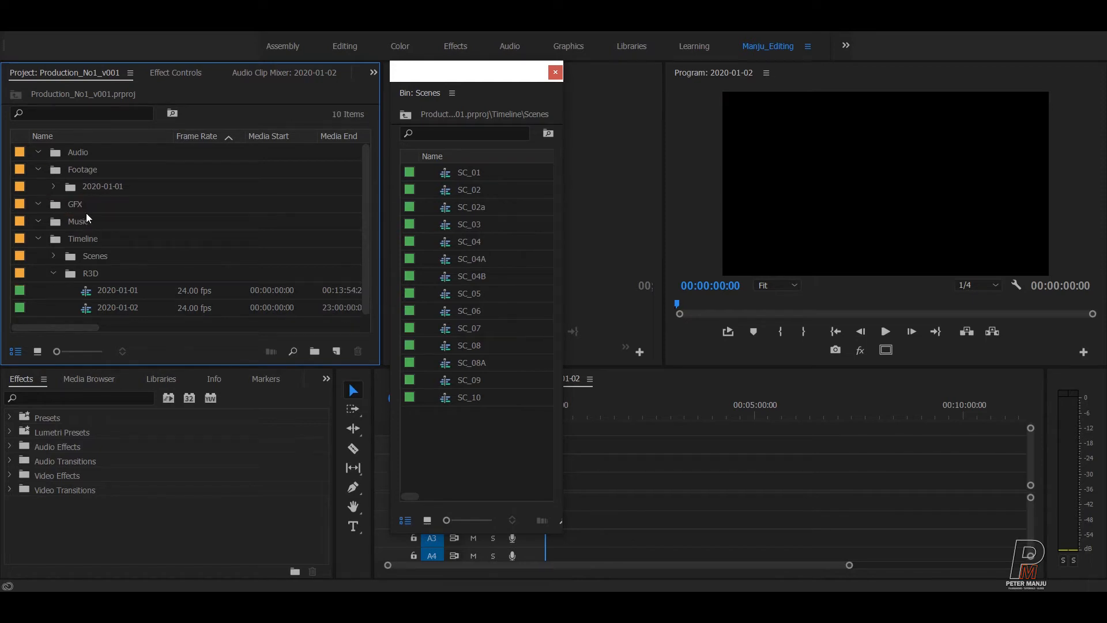
{"action": "left_click", "coordinate": [82, 167]}
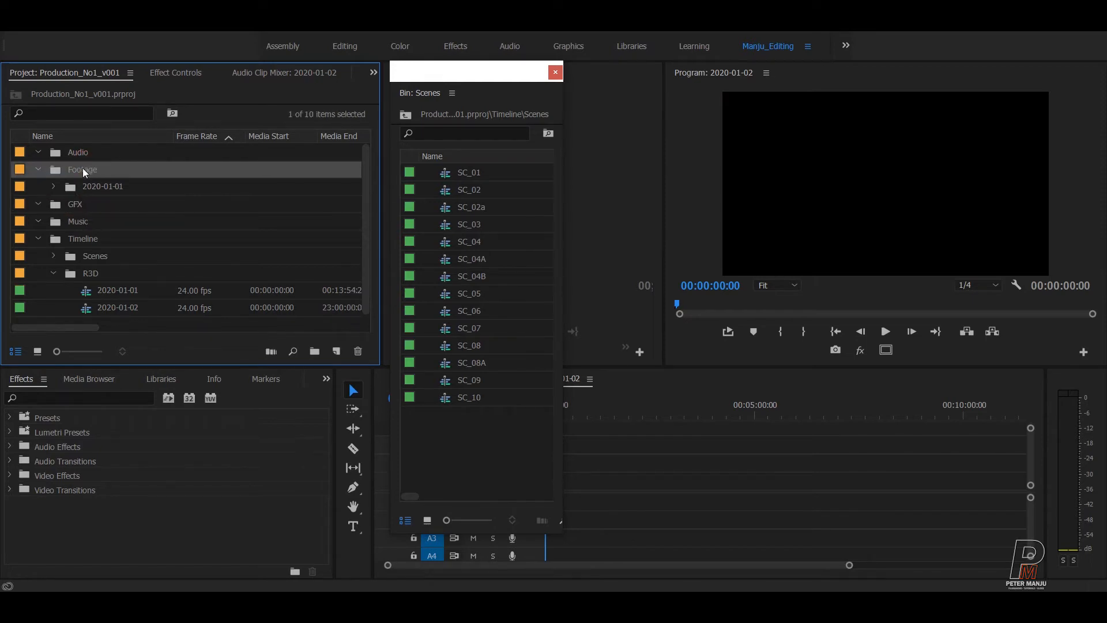
{"action": "right_click", "coordinate": [71, 168]}
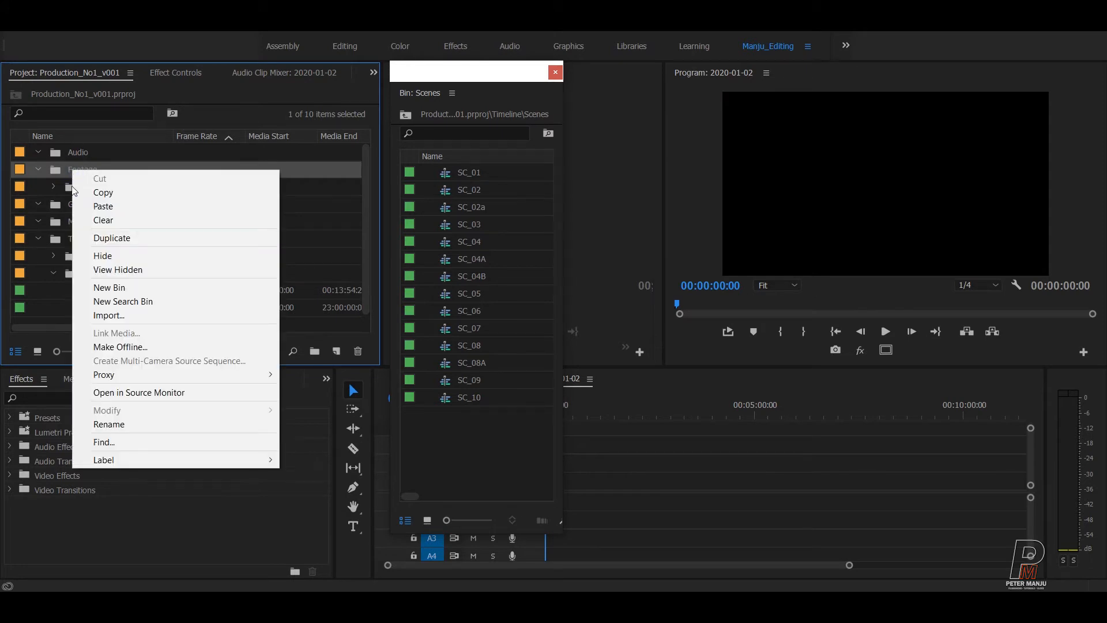
{"action": "left_click", "coordinate": [115, 318]}
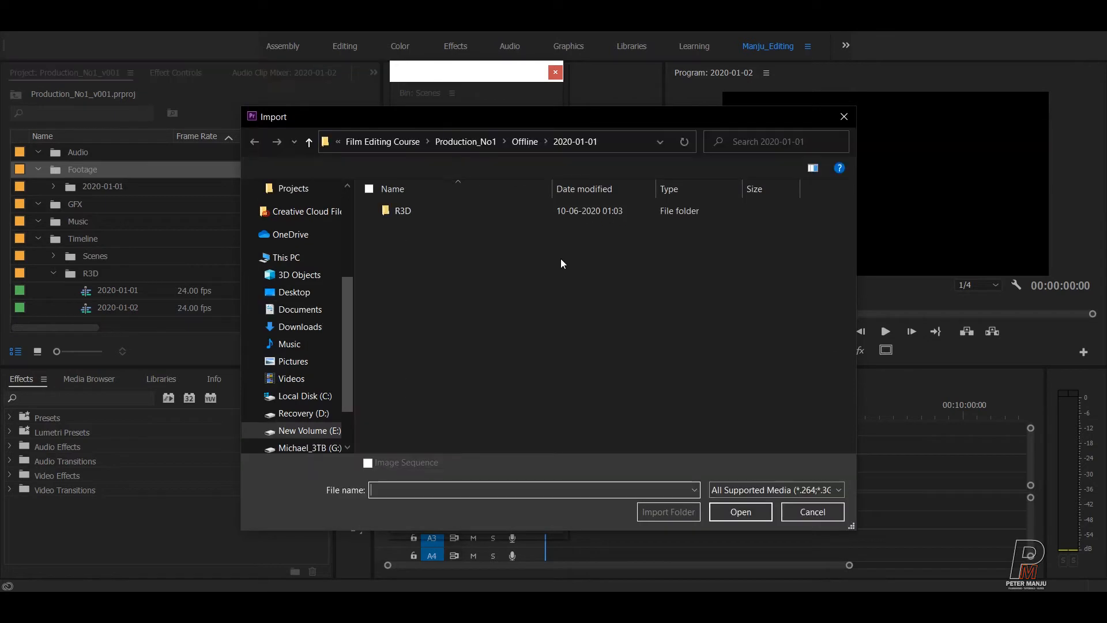
{"action": "left_click", "coordinate": [539, 147]}
{"action": "left_click", "coordinate": [418, 226]}
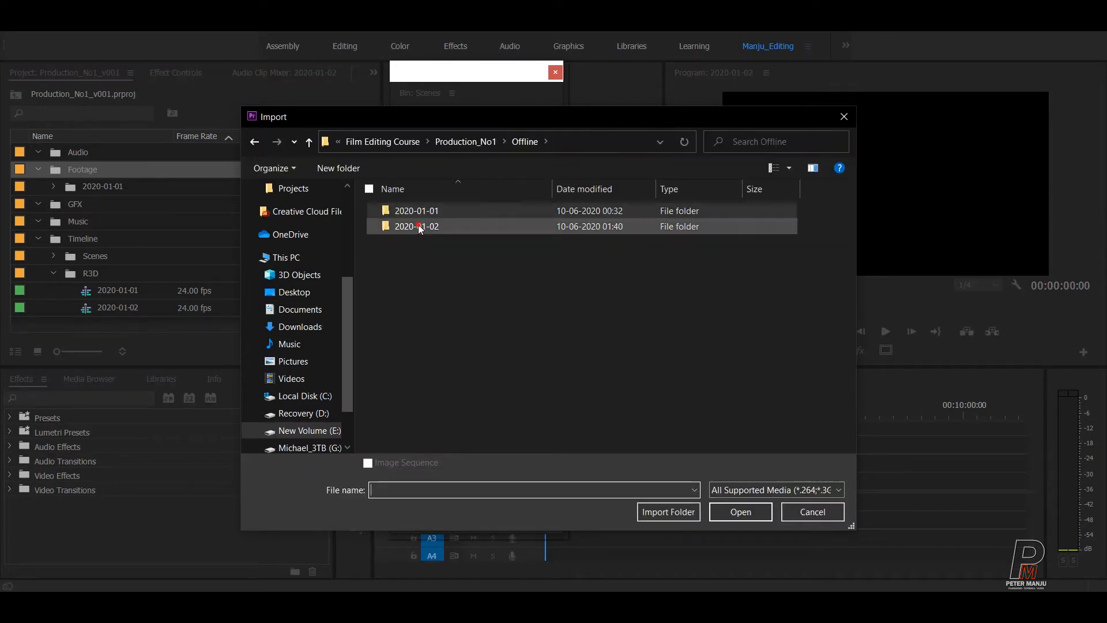
{"action": "left_click", "coordinate": [669, 512]}
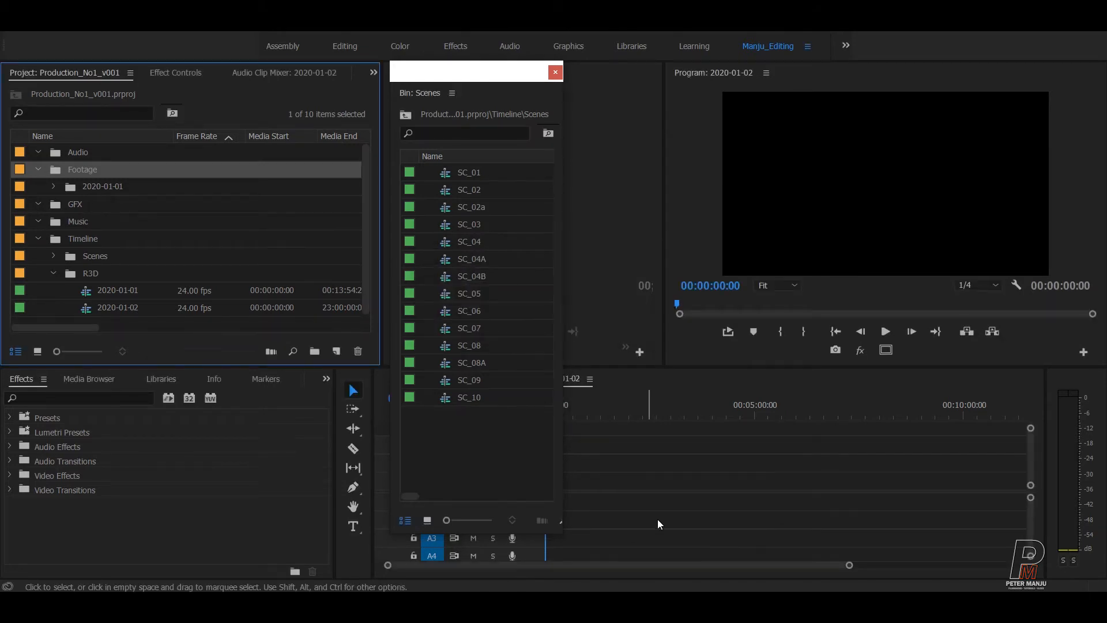
Create a bin named RED inside the 2020-01-02 footage bin, collapse that day bin and select it.
{"action": "left_click", "coordinate": [66, 204]}
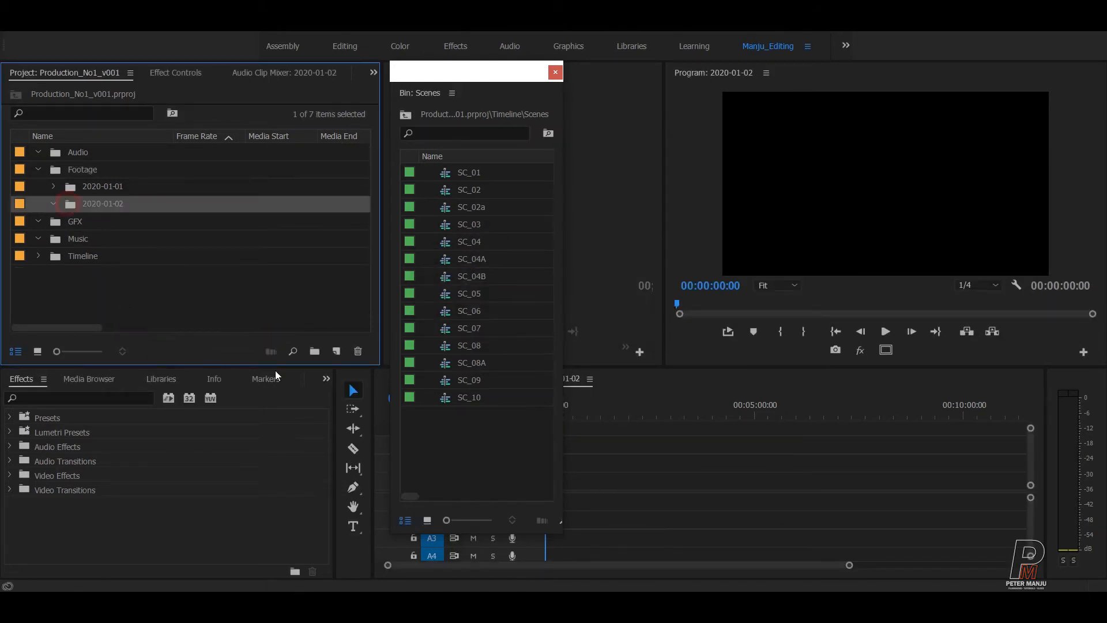
{"action": "left_click", "coordinate": [320, 353]}
{"action": "type", "text": "RED"}
{"action": "left_click", "coordinate": [167, 297]}
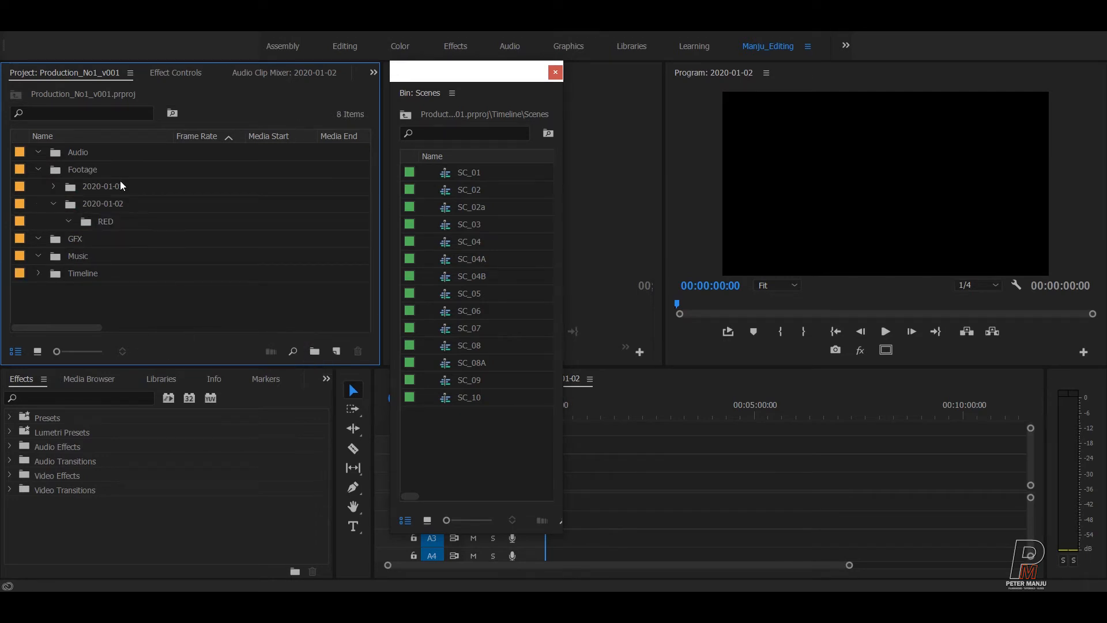
{"action": "left_click", "coordinate": [54, 203]}
{"action": "left_click", "coordinate": [75, 206]}
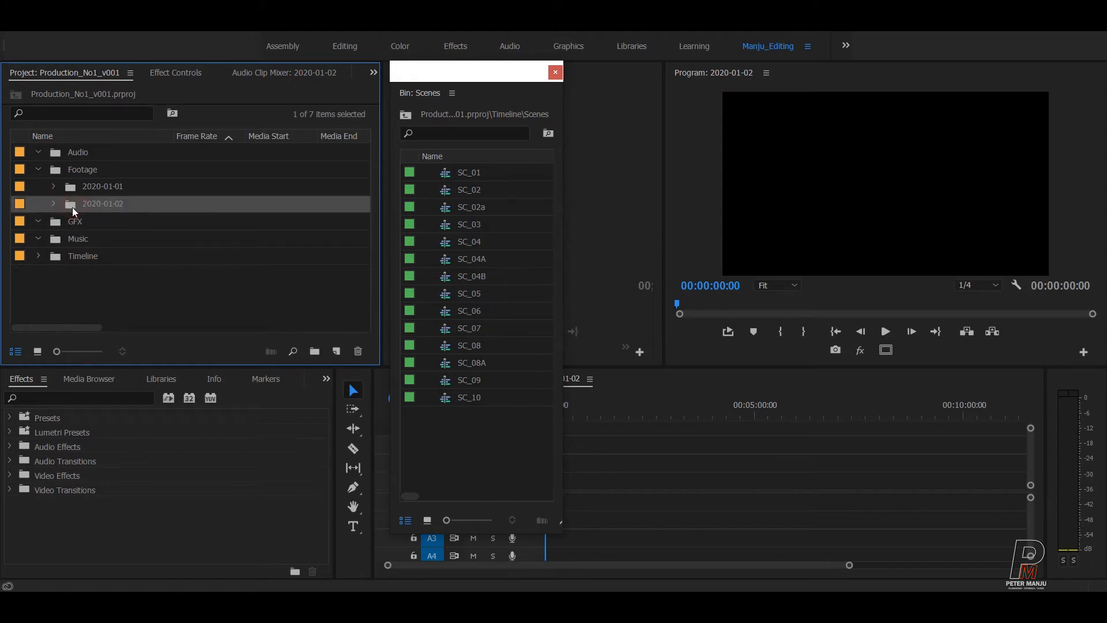
Move the Scenes bin window aside and compare the day sequences in the Timeline R3D bin with the 2020-01-02 footage bin.
{"action": "left_click_drag", "start_coordinate": [438, 79], "coordinate": [306, 80]}
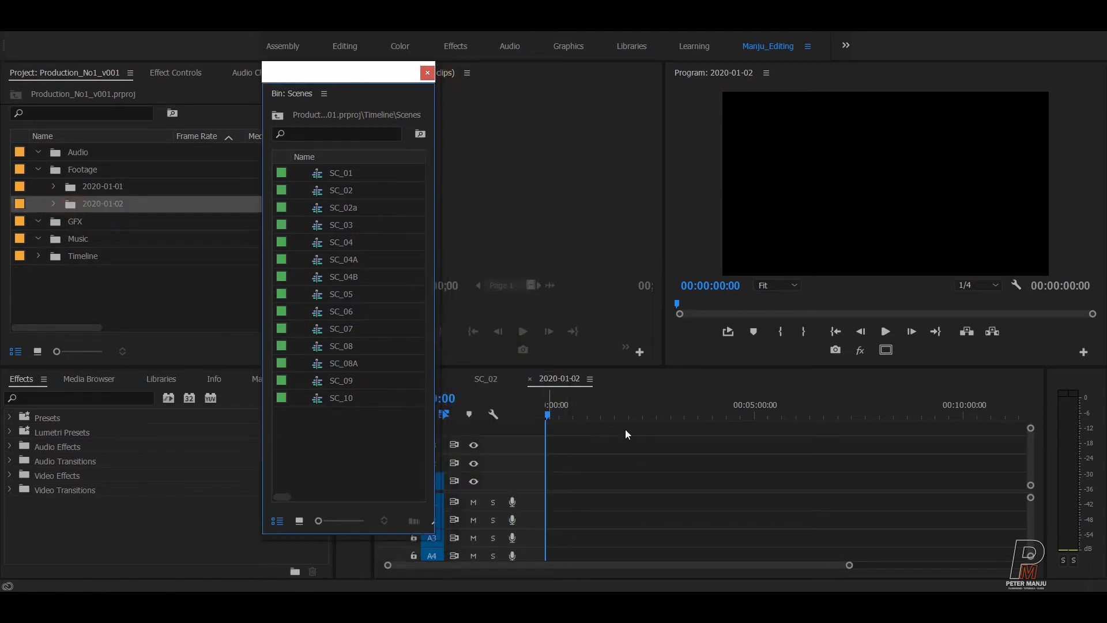
{"action": "left_click", "coordinate": [38, 256]}
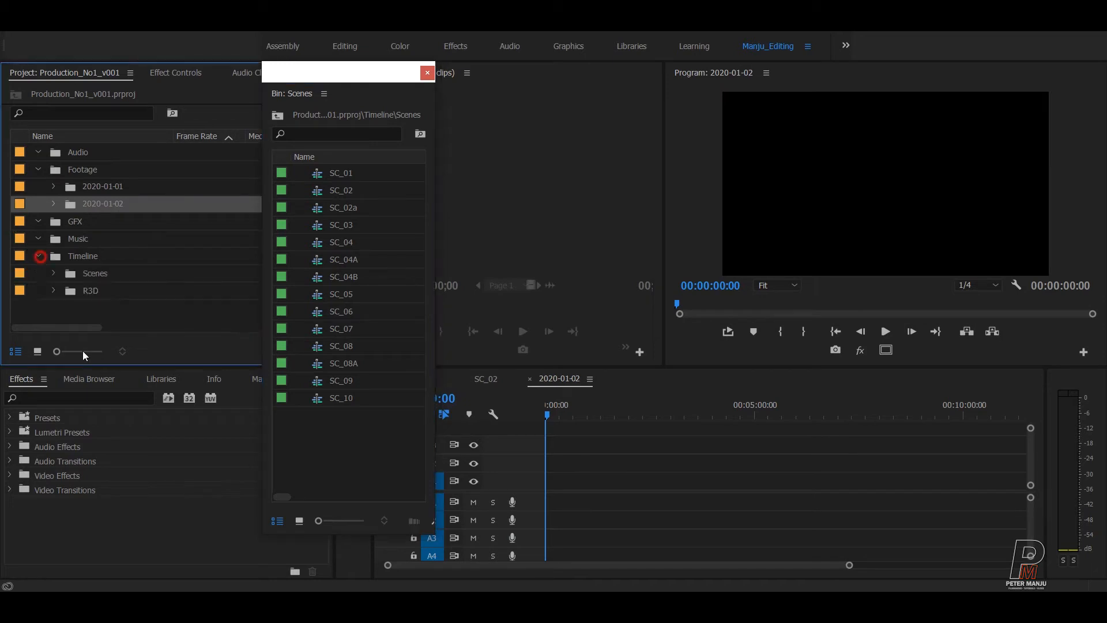
{"action": "left_click", "coordinate": [52, 291]}
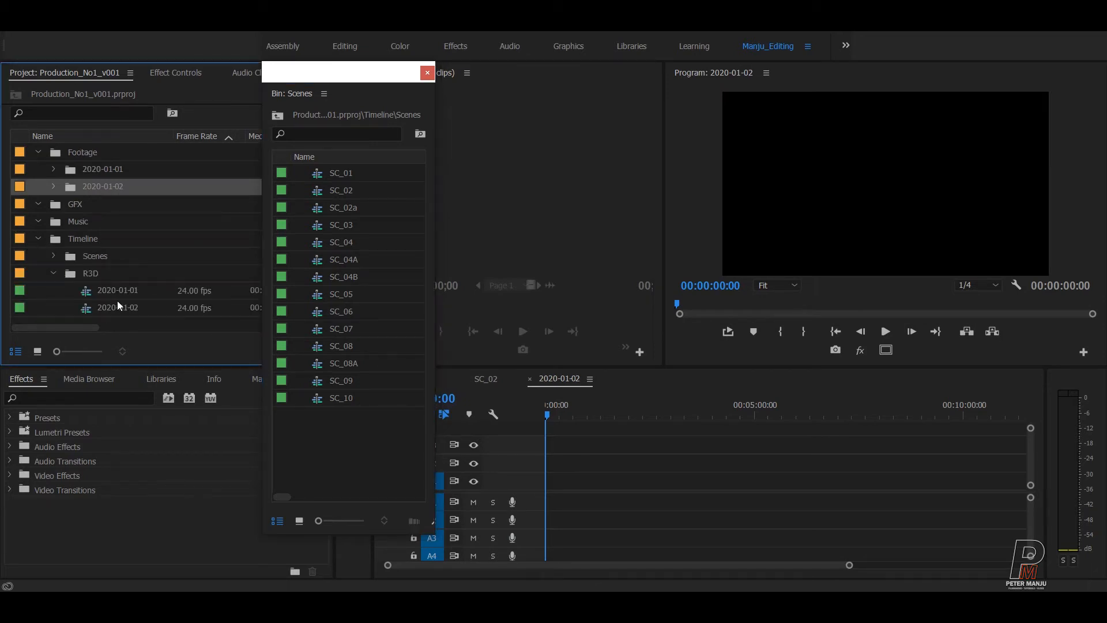
{"action": "left_click", "coordinate": [89, 311]}
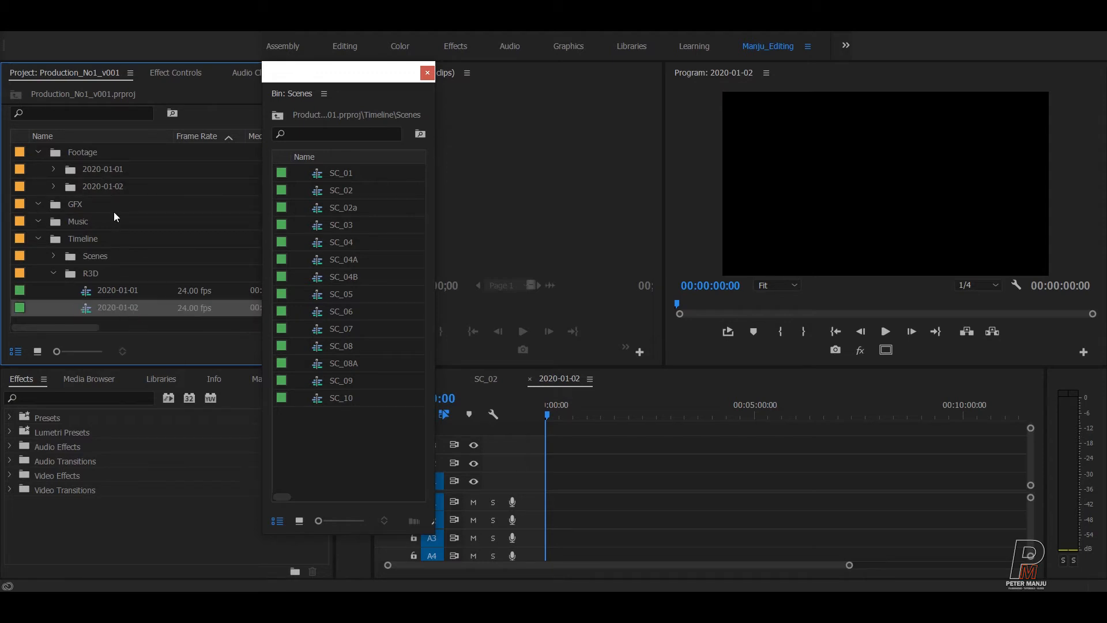
{"action": "left_click", "coordinate": [120, 186]}
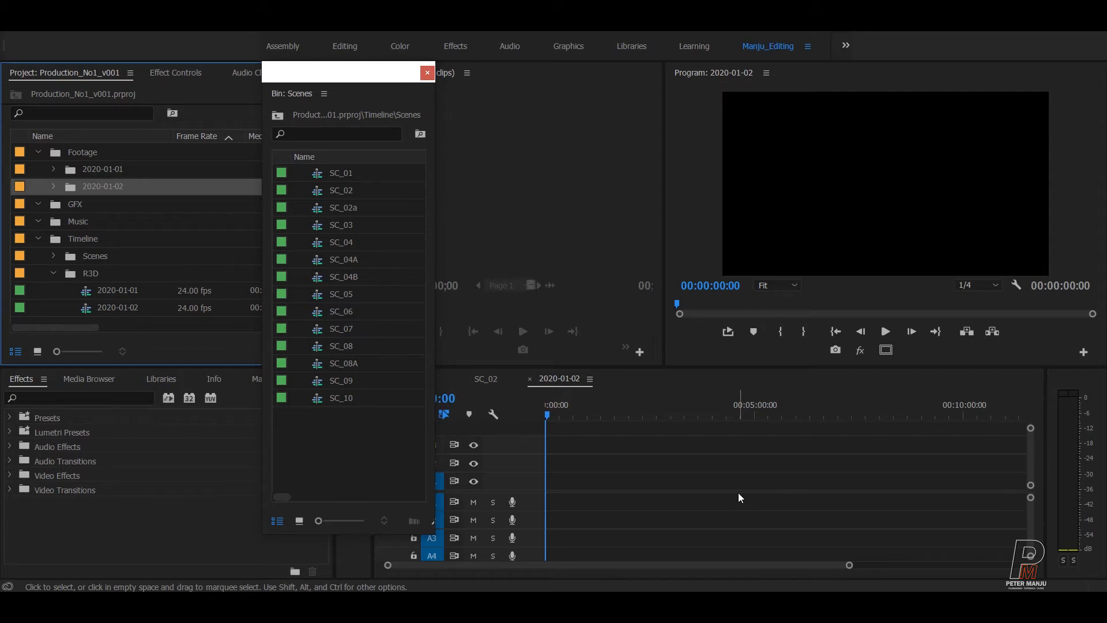
Close the 2020-01-02 sequence, shift the Scenes bin window off the timeline and display the 2020-01-01 sequence.
{"action": "left_click", "coordinate": [530, 380]}
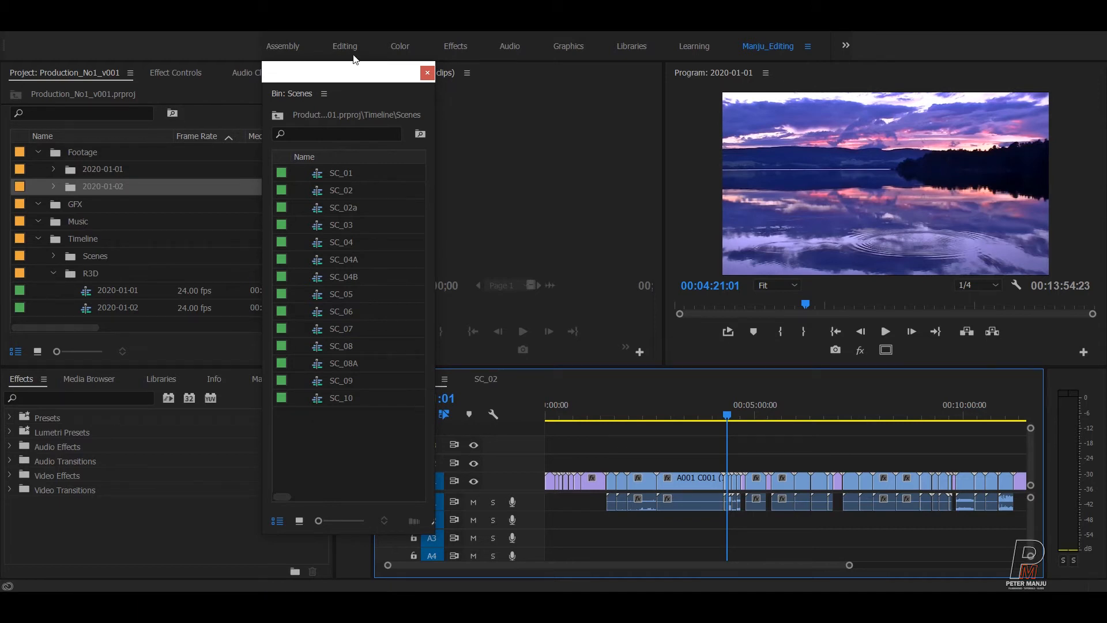
{"action": "left_click_drag", "start_coordinate": [365, 74], "coordinate": [278, 61]}
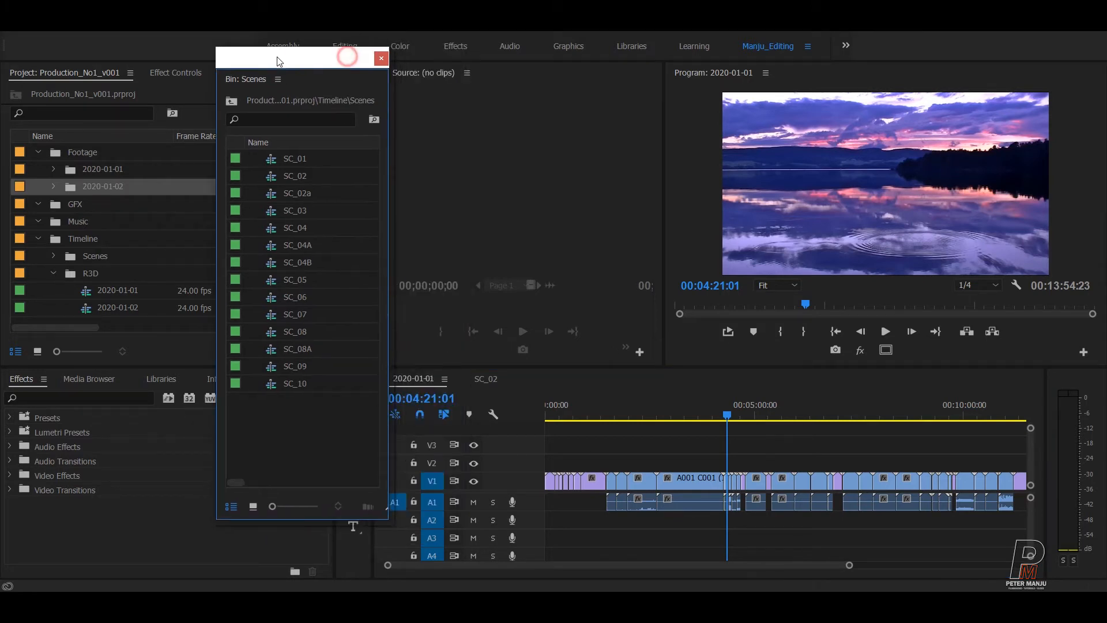
{"action": "left_click", "coordinate": [486, 379]}
{"action": "left_click", "coordinate": [427, 380]}
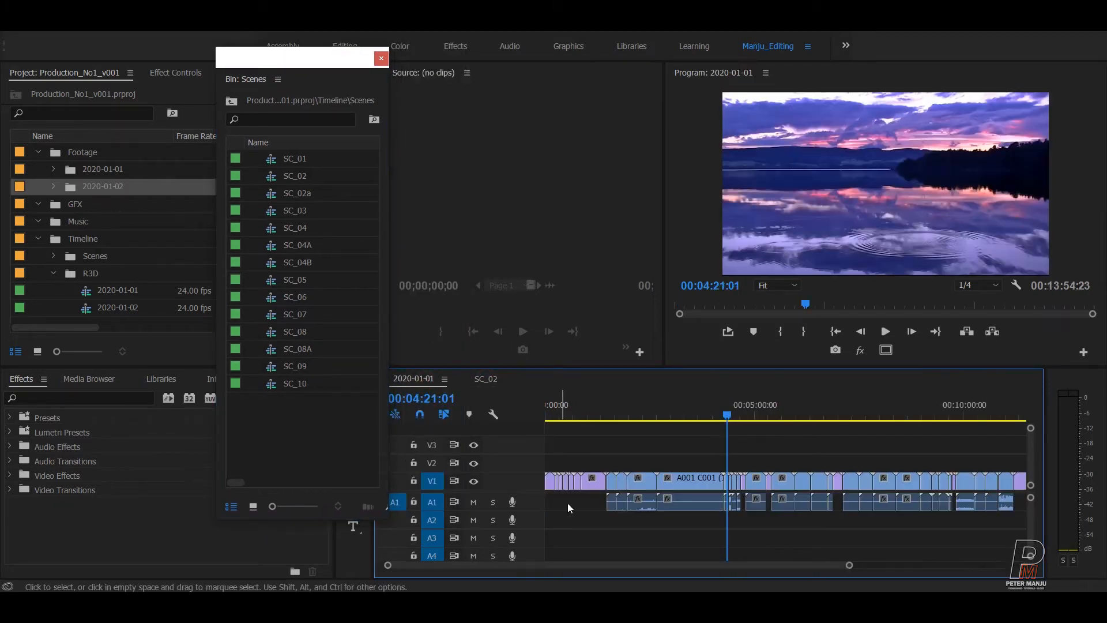
Examine the clips in the 2020-01-01 sequence up close around 00:04:23:20, in the maximized timeline and at its start.
{"action": "key", "text": "equal"}
{"action": "key", "text": "equal"}
{"action": "key", "text": "equal"}
{"action": "key", "text": "equal"}
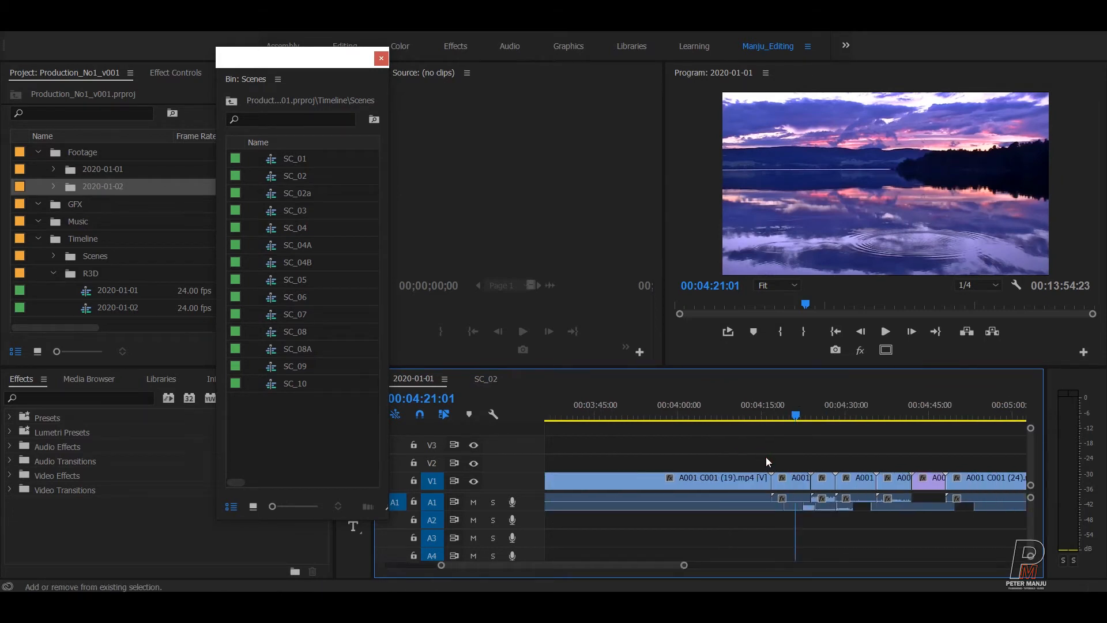
{"action": "key", "text": "Down"}
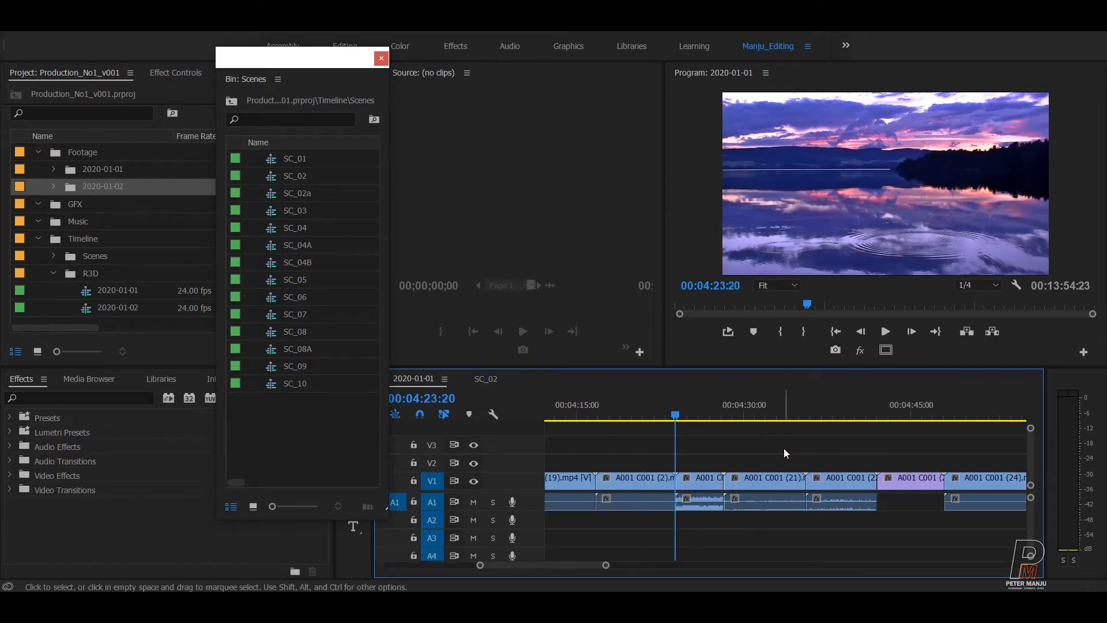
{"action": "key", "text": "equal"}
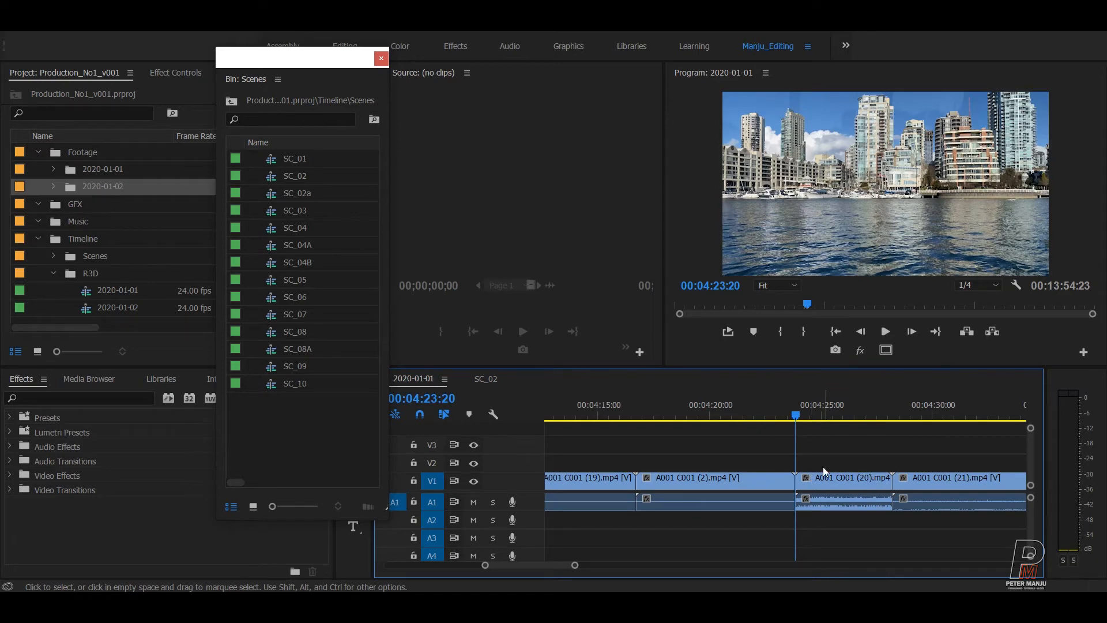
{"action": "key", "text": "grave"}
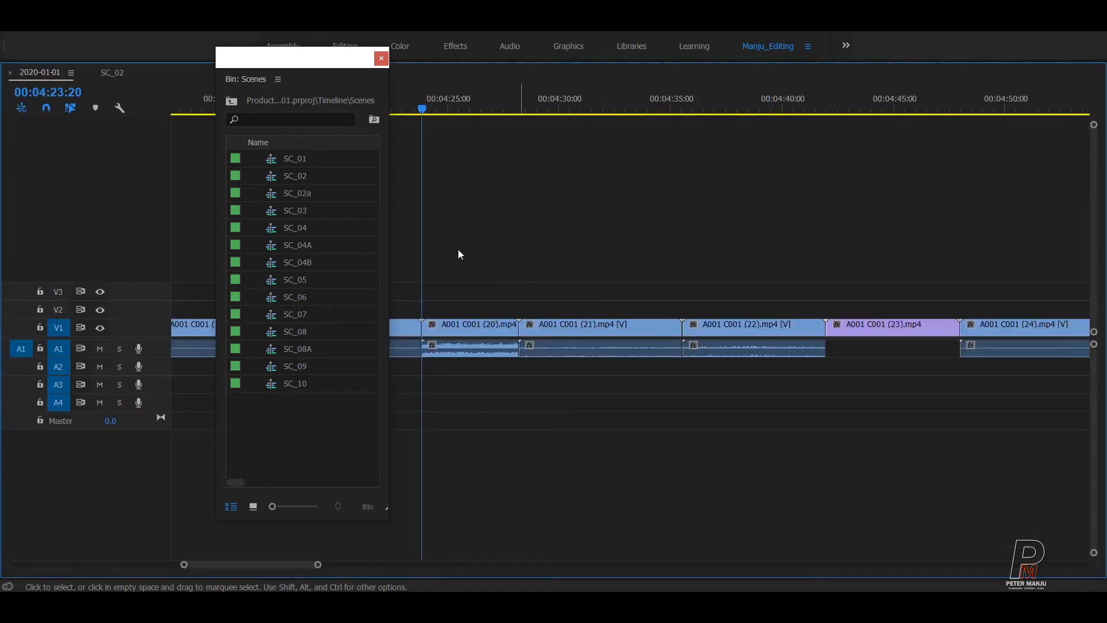
{"action": "key", "text": "grave"}
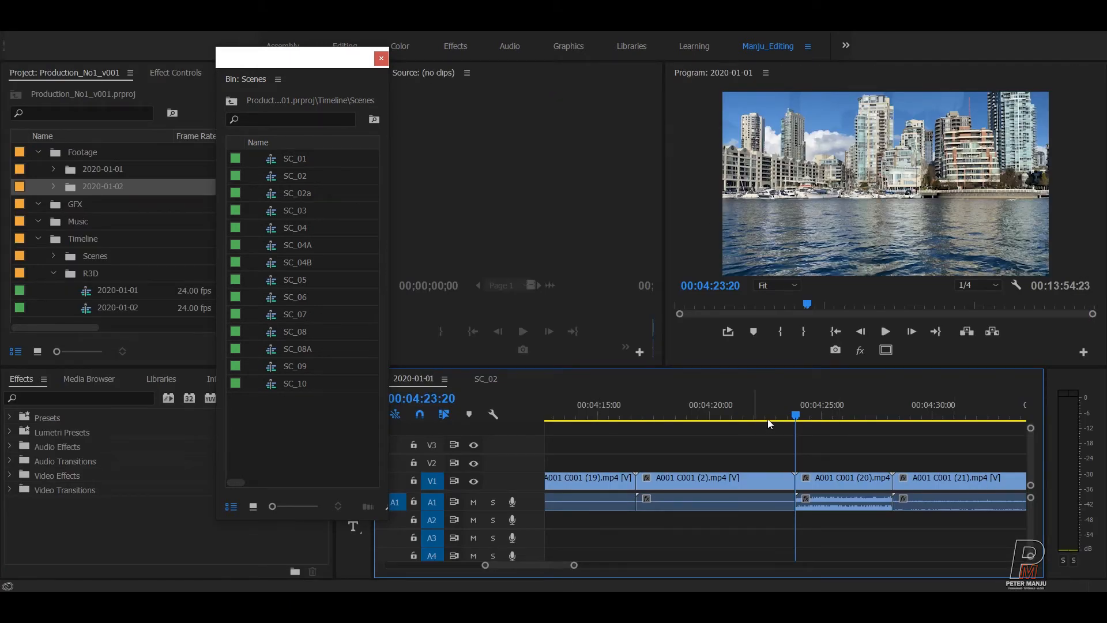
{"action": "left_click_drag", "start_coordinate": [783, 415], "coordinate": [638, 421]}
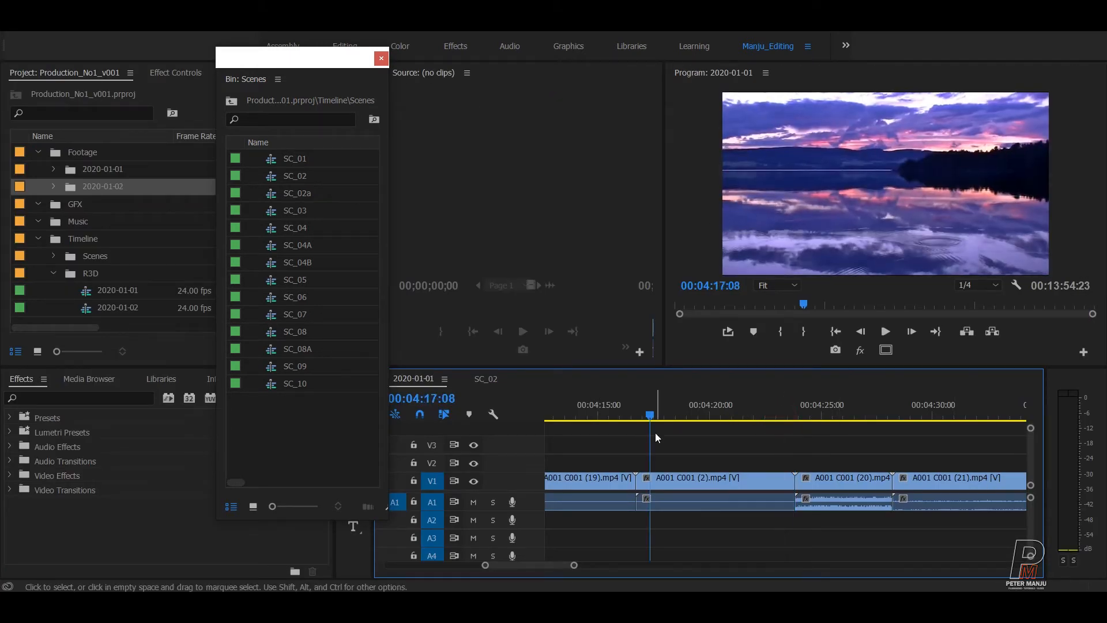
{"action": "key", "text": "Home"}
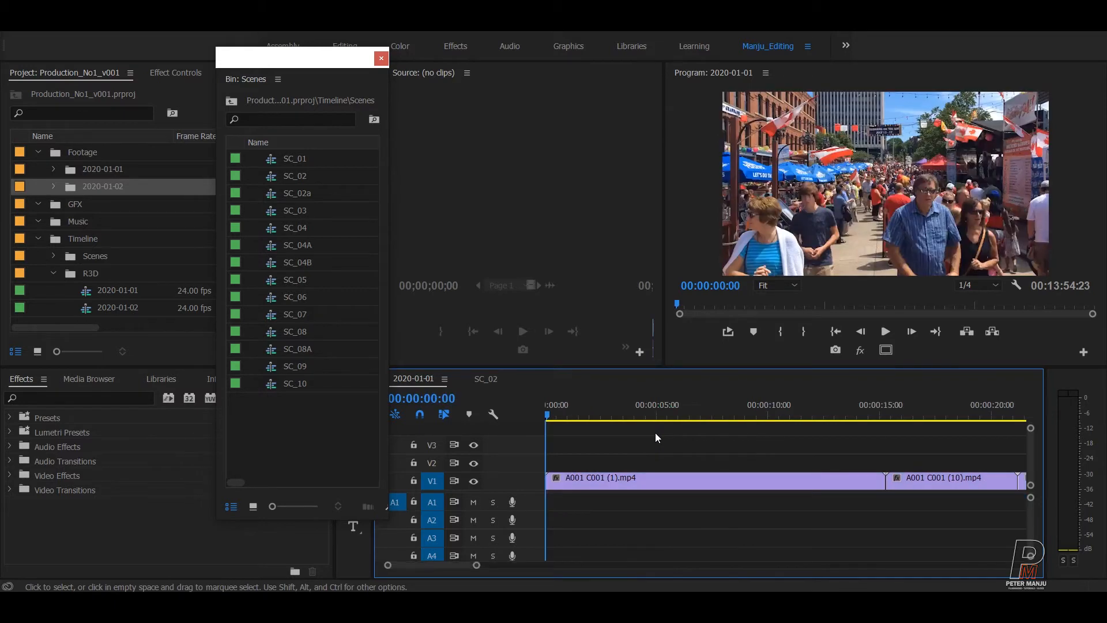
{"action": "left_click_drag", "start_coordinate": [552, 415], "coordinate": [589, 415]}
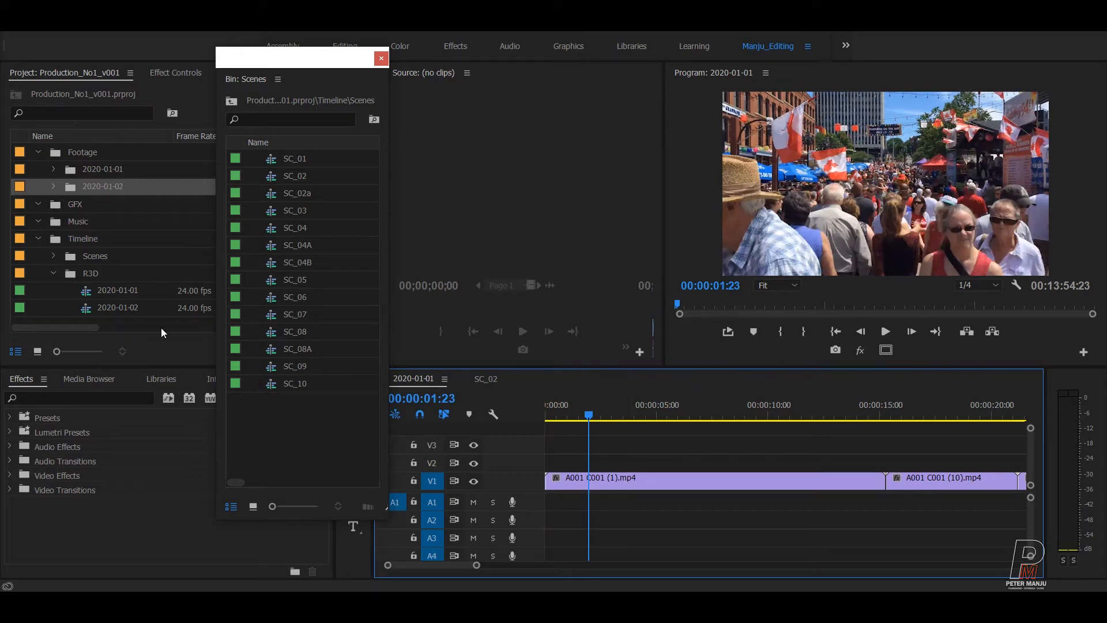
Move the Scenes bin window clear of the Source monitor and load A001 C001 (15).mp4 from the 2020-01-01 R3D bin into it.
{"action": "left_click_drag", "start_coordinate": [282, 72], "coordinate": [838, 87]}
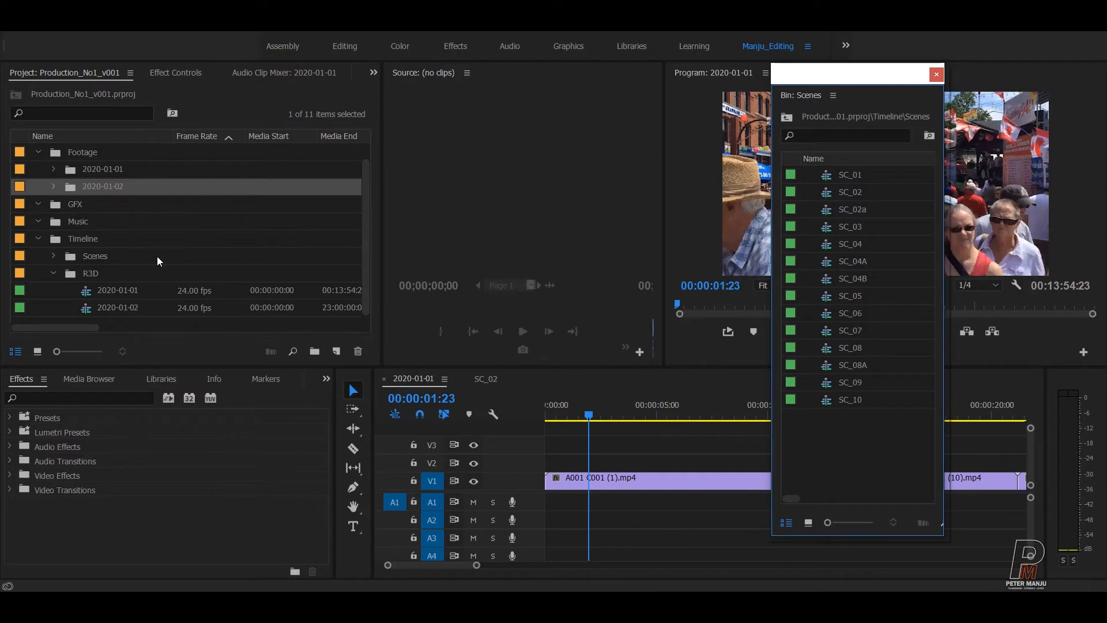
{"action": "left_click", "coordinate": [55, 168]}
{"action": "left_click", "coordinate": [68, 186]}
{"action": "double_click", "coordinate": [103, 205]}
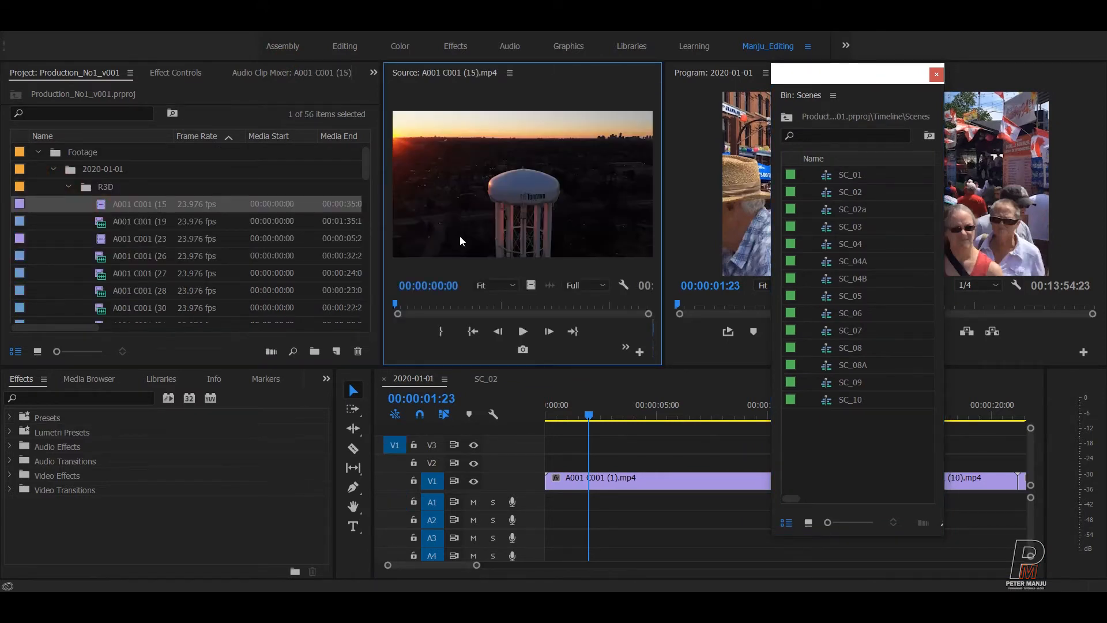
Widen the Source monitor and mark an in point at 00:00:04:04 and an out point at 00:00:19:04 on the loaded clip.
{"action": "left_click_drag", "start_coordinate": [397, 302], "coordinate": [424, 301]}
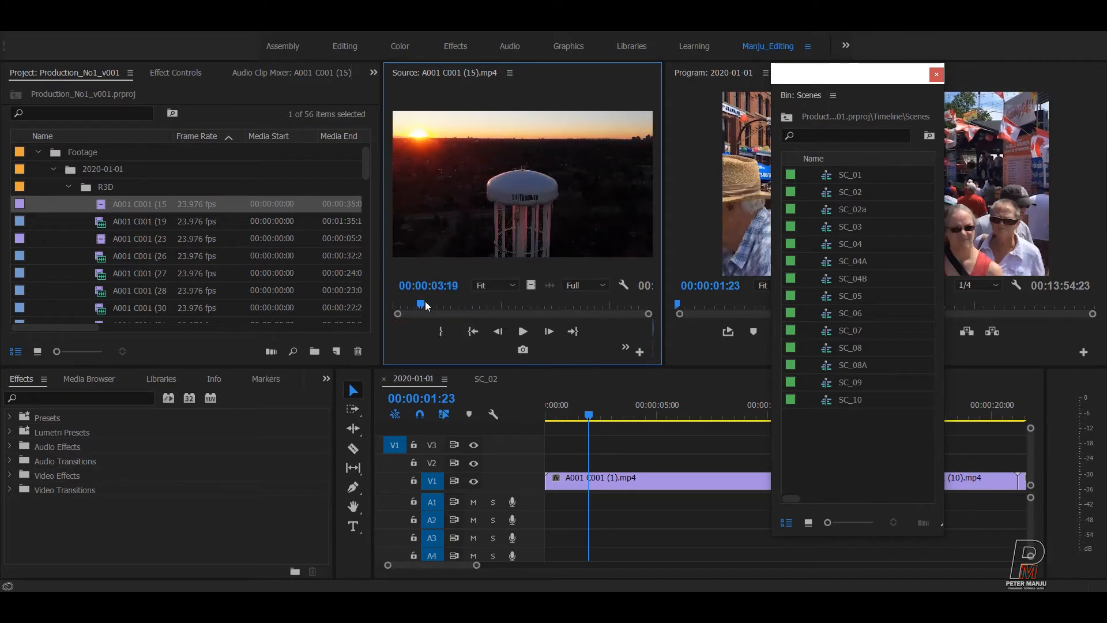
{"action": "left_click_drag", "start_coordinate": [671, 264], "coordinate": [711, 264]}
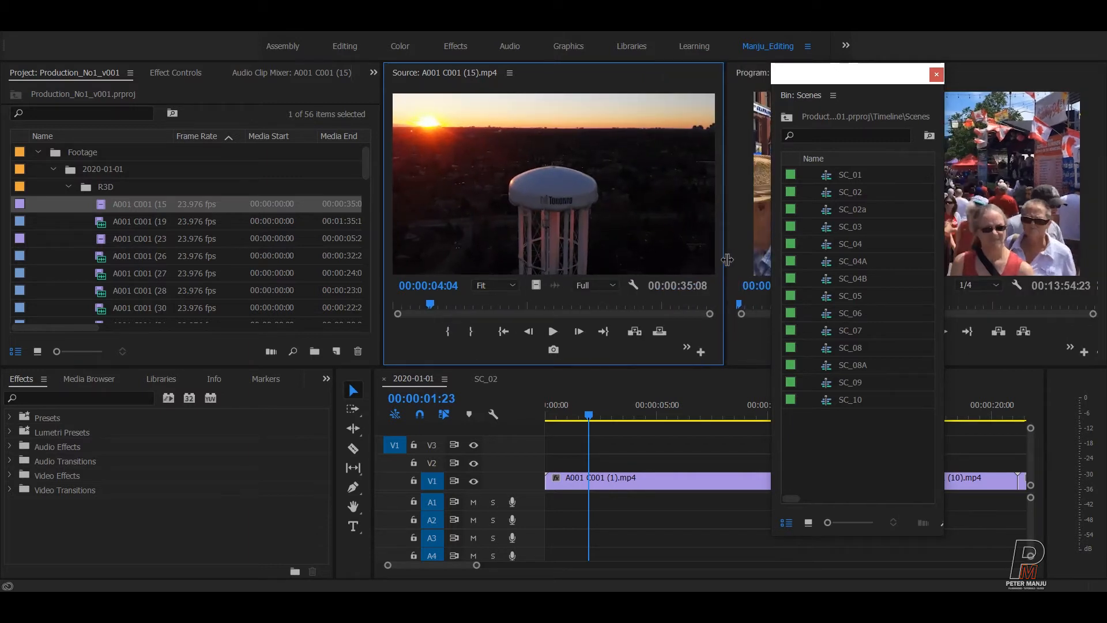
{"action": "left_click", "coordinate": [448, 331]}
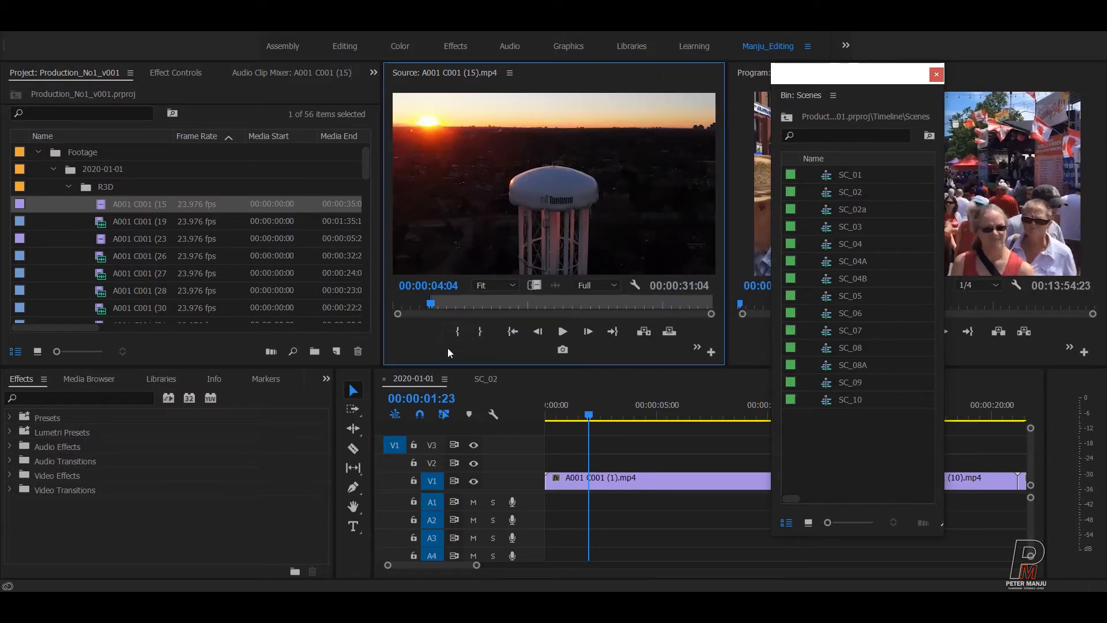
{"action": "left_click_drag", "start_coordinate": [435, 308], "coordinate": [568, 308]}
{"action": "left_click", "coordinate": [479, 332]}
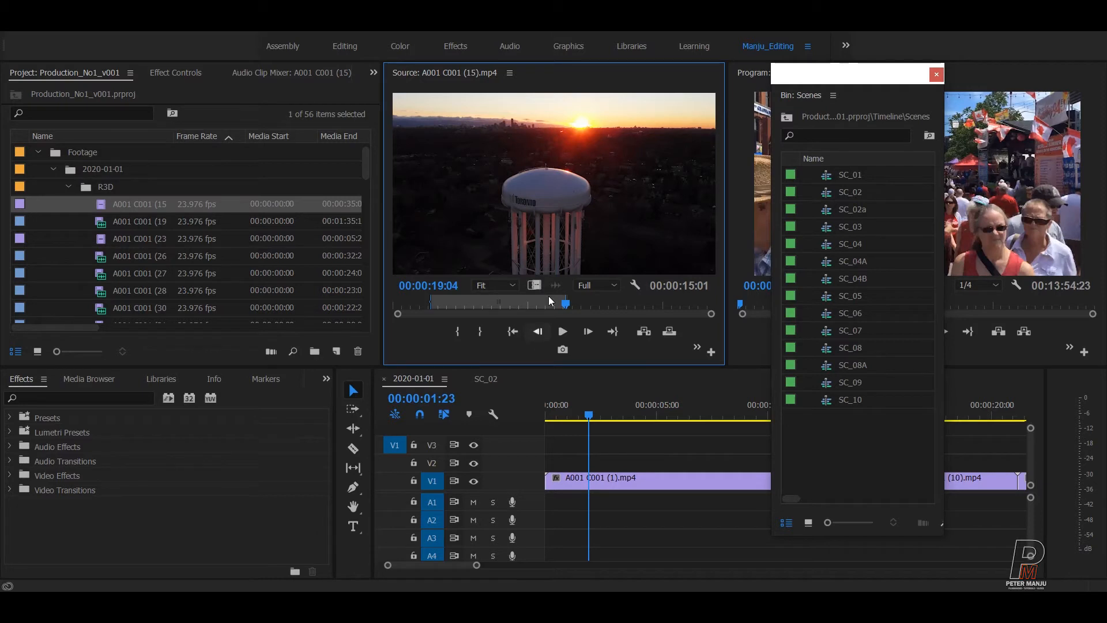
Place the marked video range on track V2 at 00:00:01:23 in the 2020-01-01 sequence and clear the source clip's in and out points.
{"action": "left_click_drag", "start_coordinate": [534, 285], "coordinate": [589, 461]}
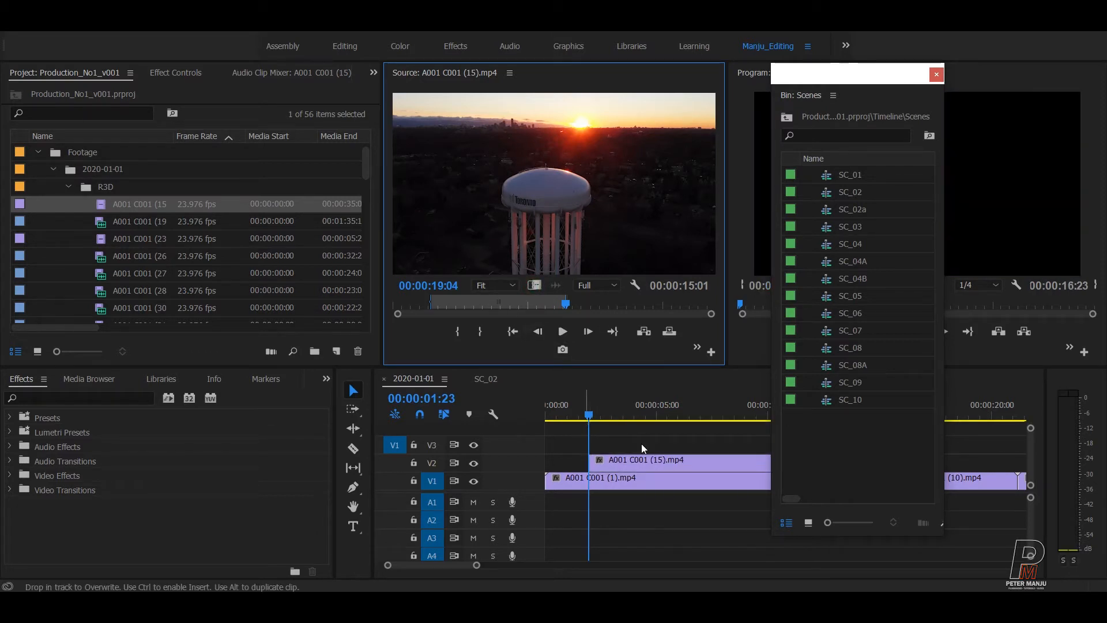
{"action": "key", "text": "minus"}
{"action": "key", "text": "minus"}
{"action": "key", "text": "minus"}
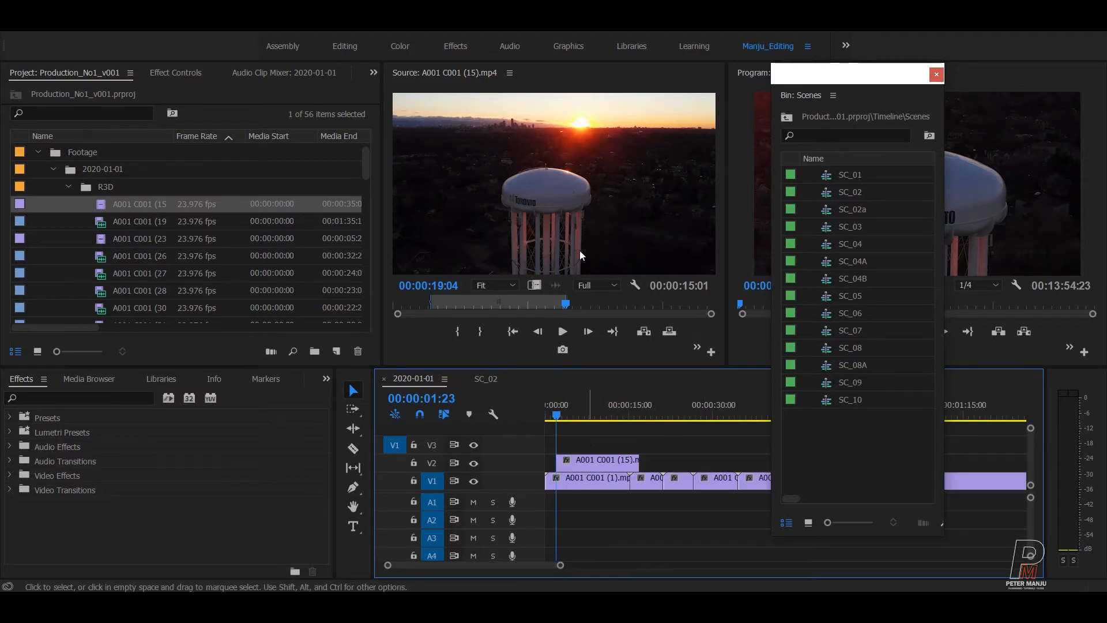
{"action": "left_click", "coordinate": [554, 222]}
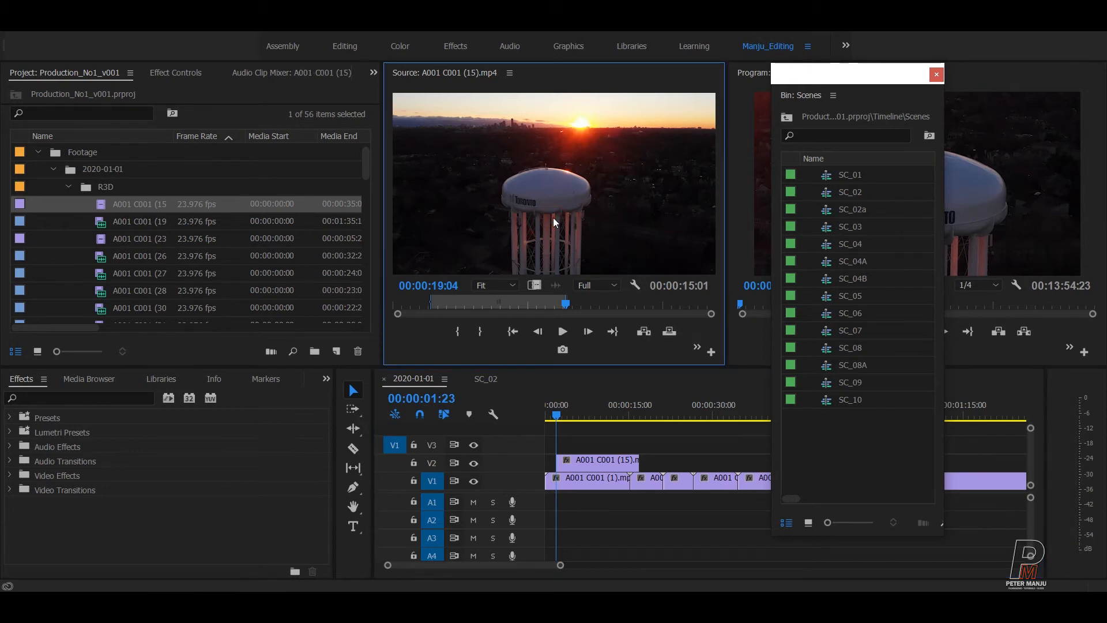
{"action": "key", "text": "ctrl+shift+x"}
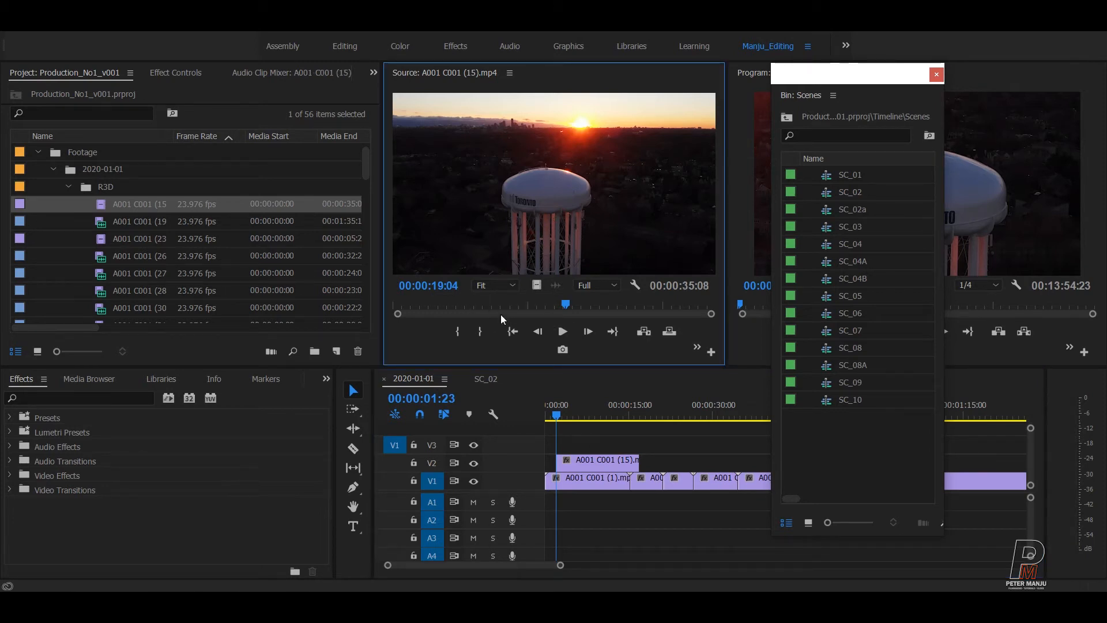
Undo the placement of the source clip on track V2 in the 2020-01-01 sequence and clear the clip's in and out points.
{"action": "key", "text": "ctrl+z"}
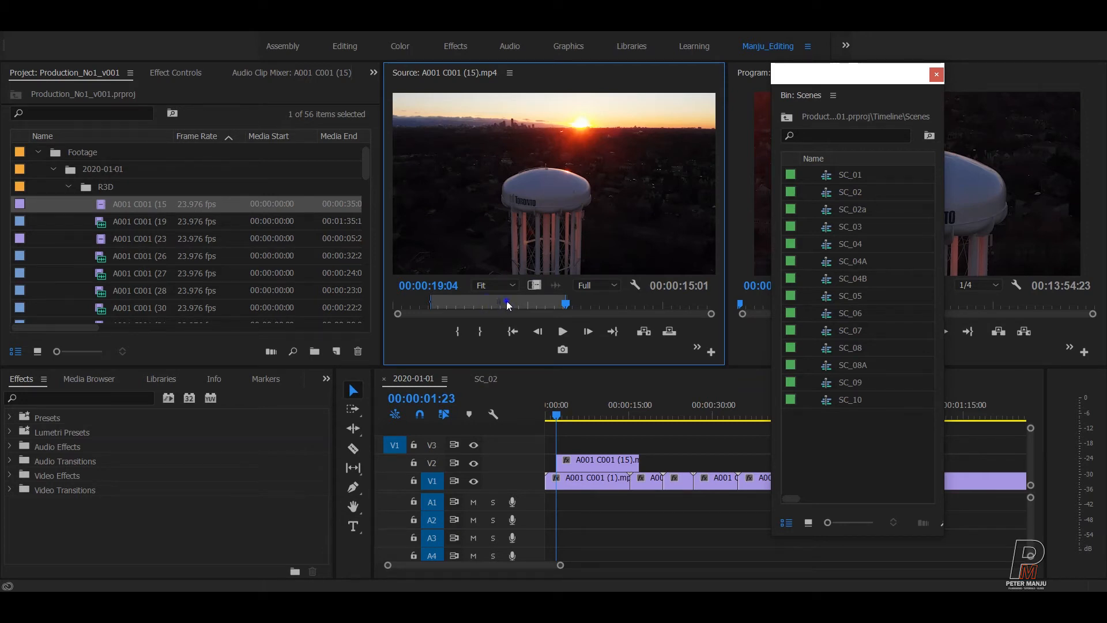
{"action": "right_click", "coordinate": [537, 308]}
{"action": "left_click_drag", "start_coordinate": [537, 312], "coordinate": [617, 349]}
{"action": "key", "text": "ctrl+z"}
{"action": "key", "text": "ctrl+shift+o"}
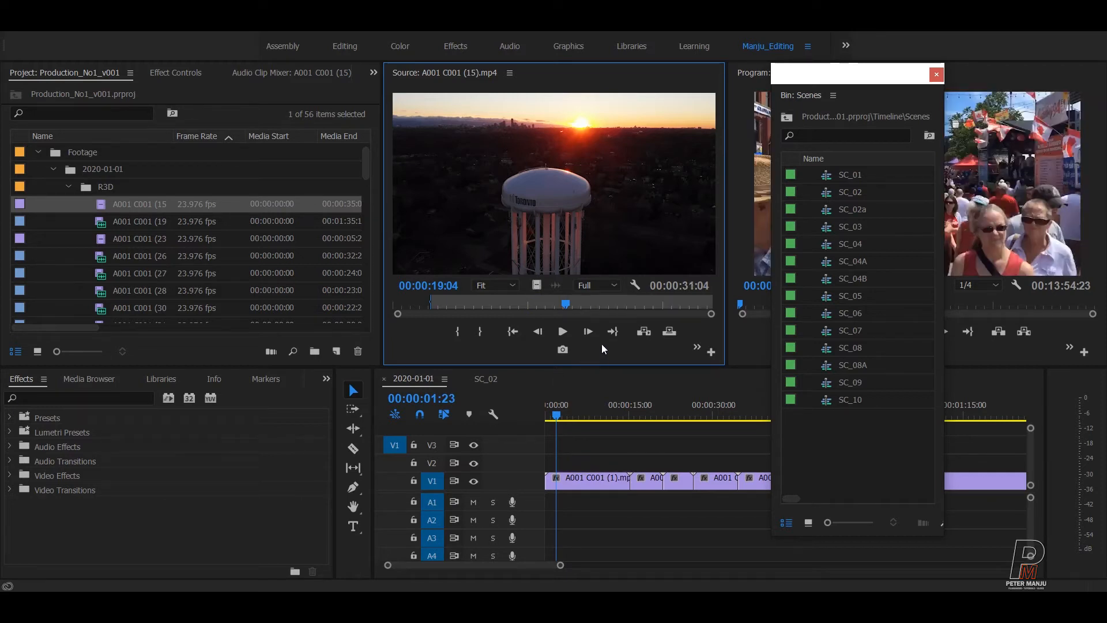
{"action": "key", "text": "ctrl+shift+i"}
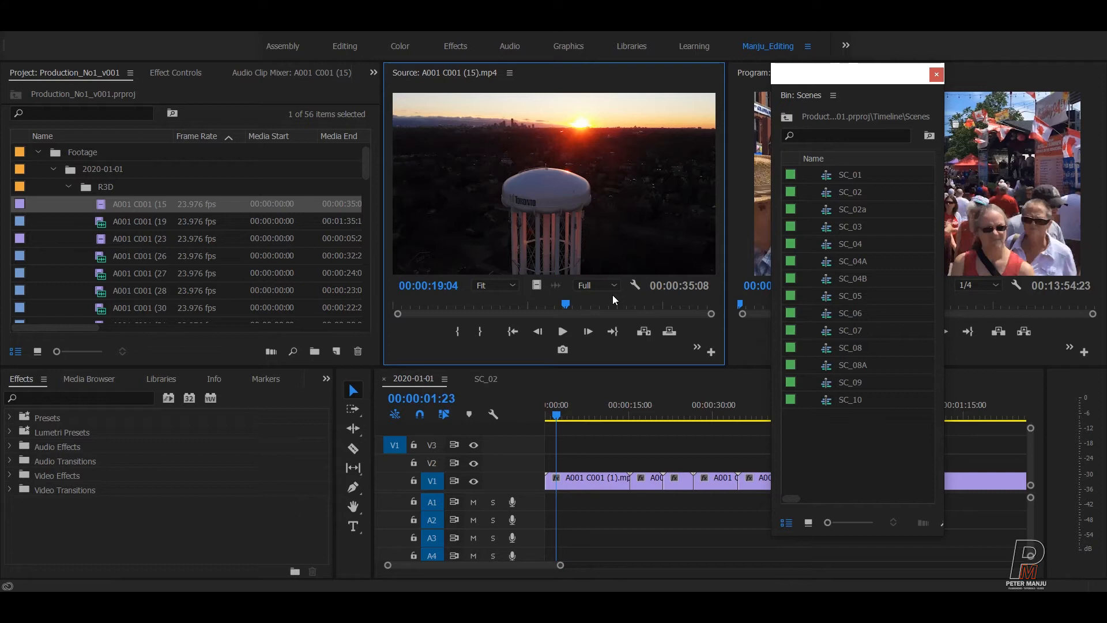
Collapse the R3D and 2020-01-01 footage bins and move the Scenes bin window clear of the Program monitor and timeline.
{"action": "left_click", "coordinate": [68, 187]}
{"action": "left_click", "coordinate": [53, 169]}
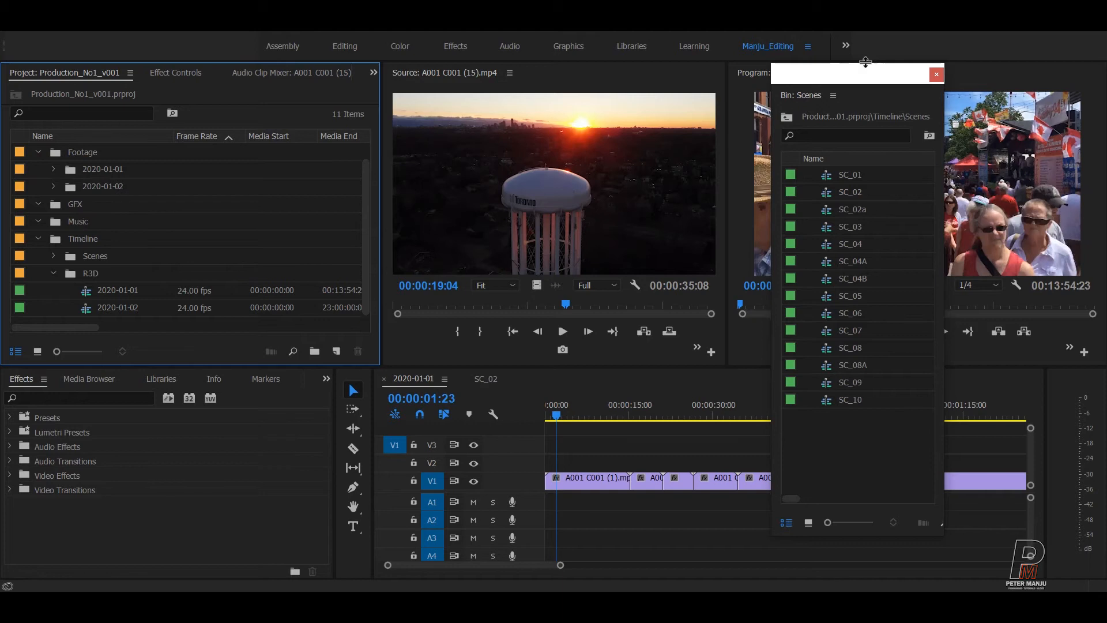
{"action": "left_click_drag", "start_coordinate": [859, 77], "coordinate": [272, 66]}
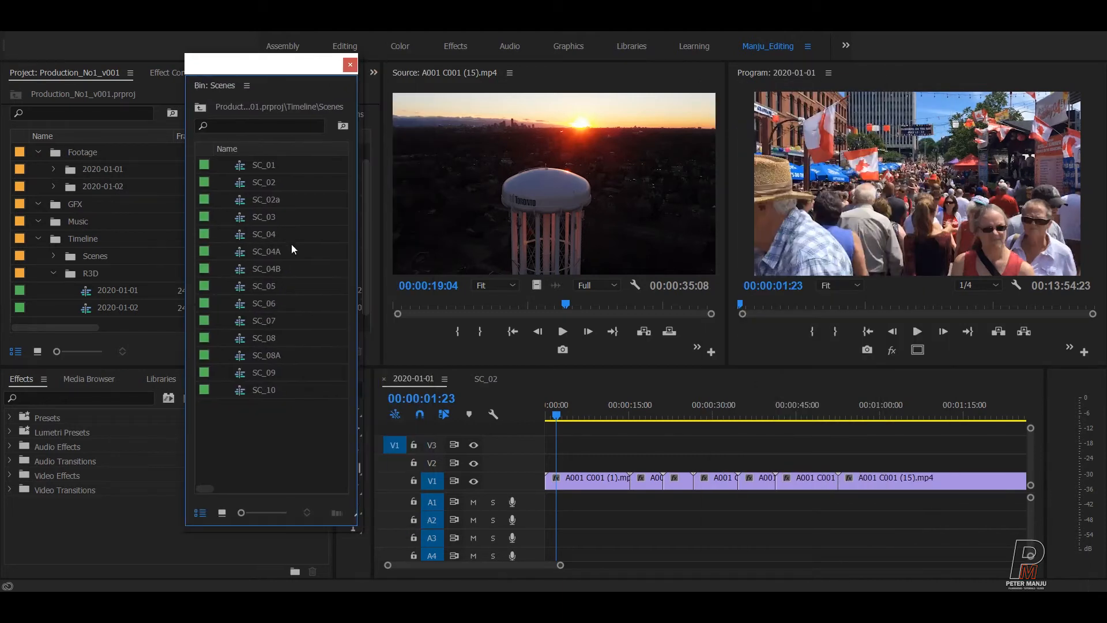
Move the 2020-01-01 sequence's playhead to the end of A001 C001 (19).mp4 at 00:04:16:17.
{"action": "left_click", "coordinate": [773, 526]}
{"action": "key", "text": "backslash"}
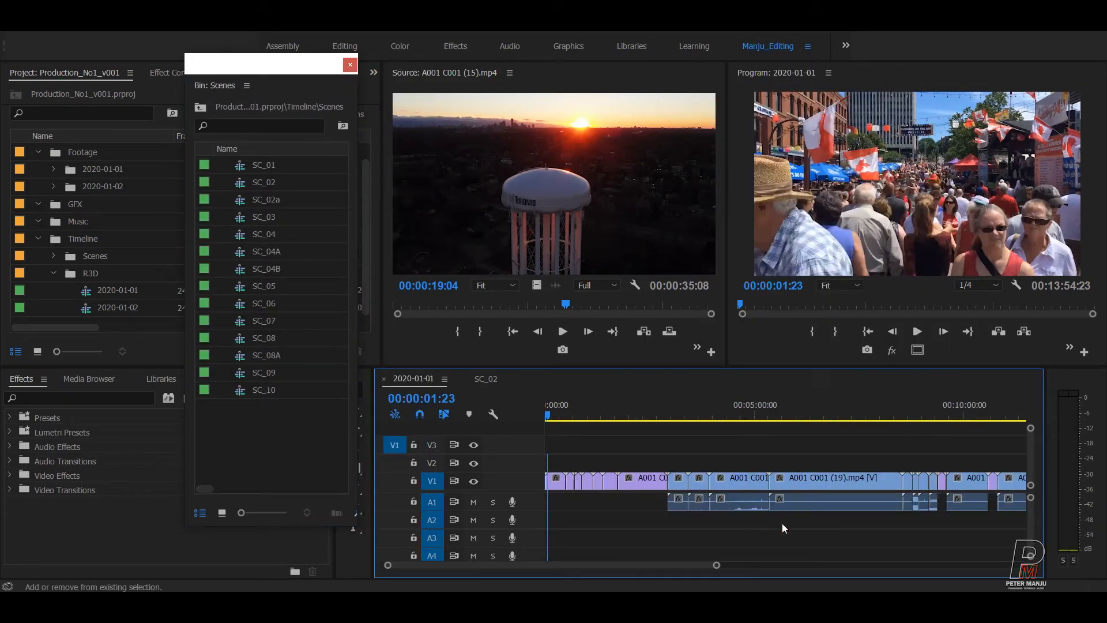
{"action": "left_click", "coordinate": [678, 416]}
{"action": "key", "text": "equal"}
{"action": "key", "text": "equal"}
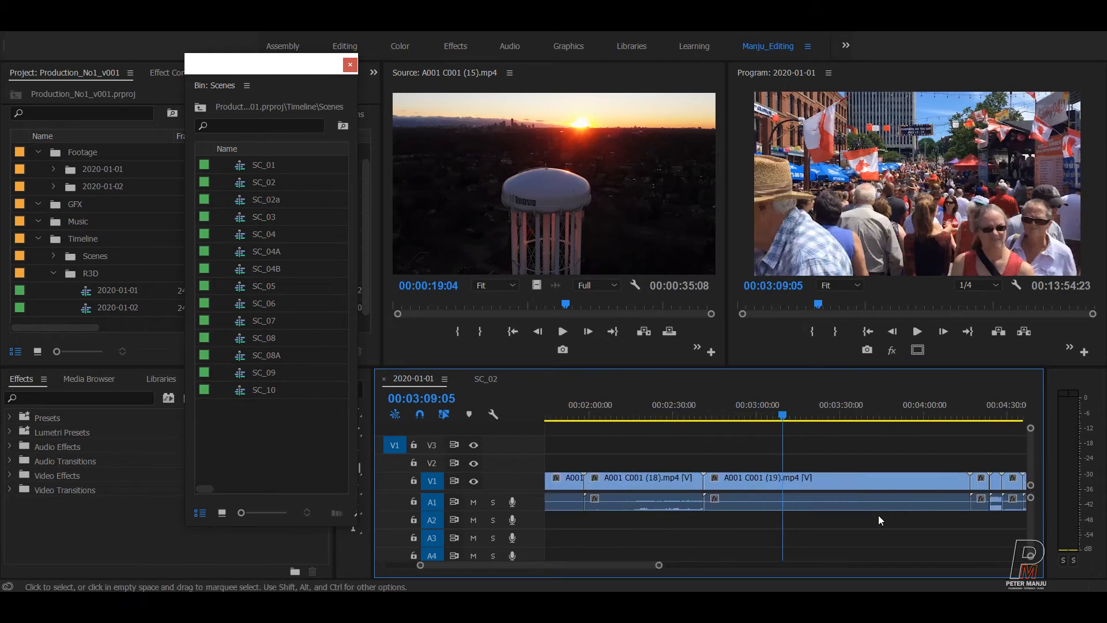
{"action": "key", "text": "Down"}
{"action": "scroll", "coordinate": [772, 528], "scroll_direction": "down", "scroll_amount": 4}
{"action": "key", "text": "equal"}
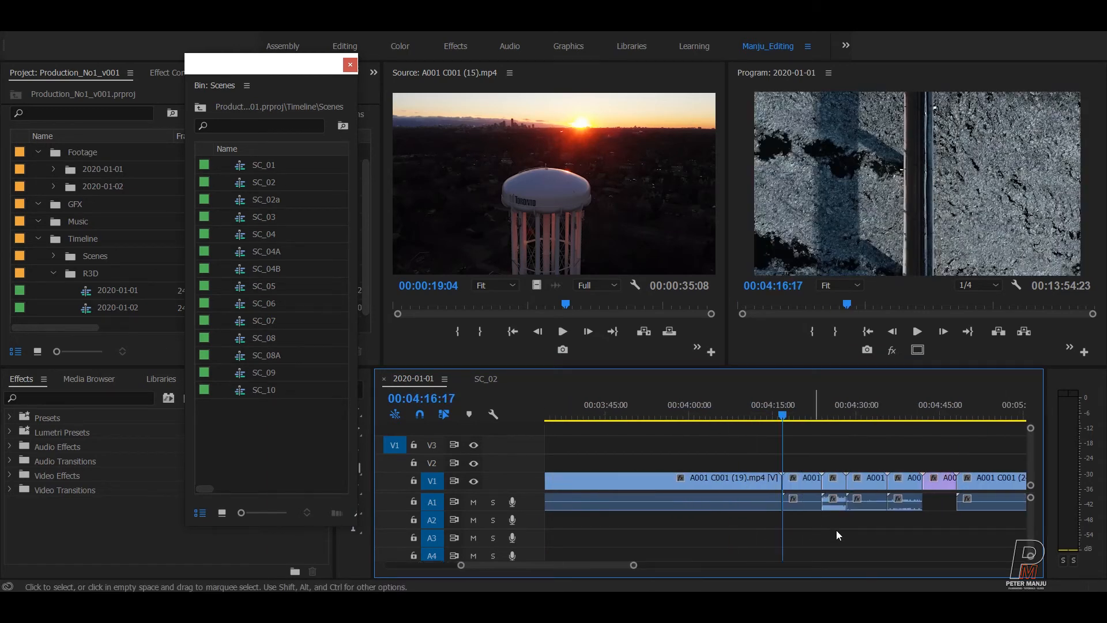
Select the clips at 00:04:16:17 and near 00:04:30:00, plus A001 C001 (24).mp4, the purple clip following it and A001 C001 (26).mp4.
{"action": "key", "text": "equal"}
{"action": "left_click_drag", "start_coordinate": [822, 454], "coordinate": [833, 515]}
{"action": "scroll", "coordinate": [863, 516], "scroll_direction": "down", "scroll_amount": 3}
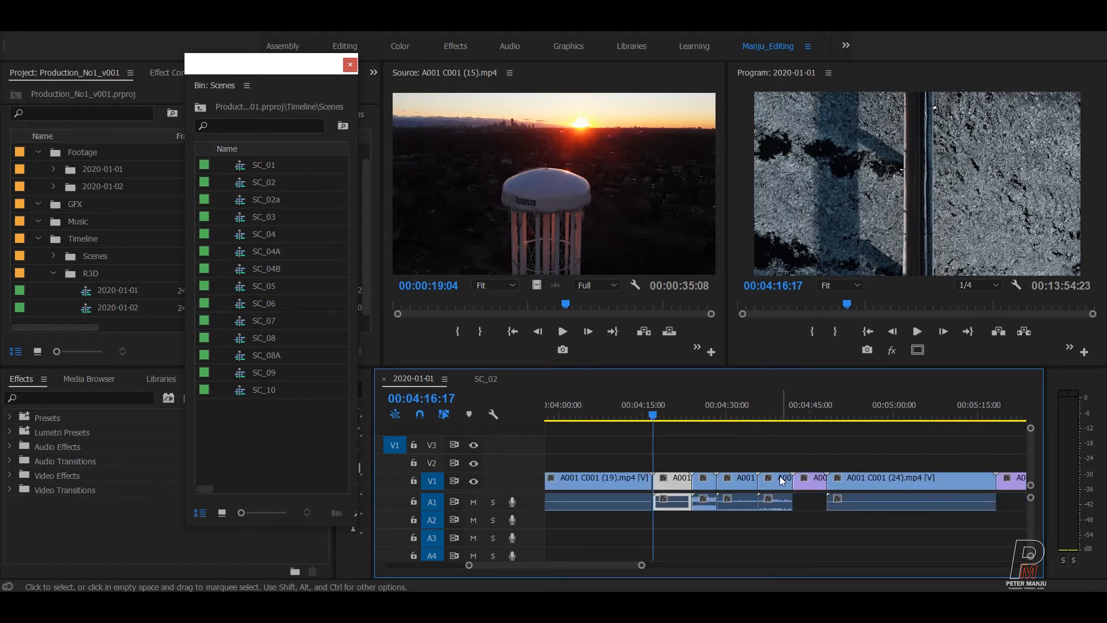
{"action": "left_click_drag", "start_coordinate": [735, 460], "coordinate": [750, 520]}
{"action": "left_click", "coordinate": [885, 486], "text": "shift"}
{"action": "scroll", "coordinate": [945, 487], "scroll_direction": "down", "scroll_amount": 3}
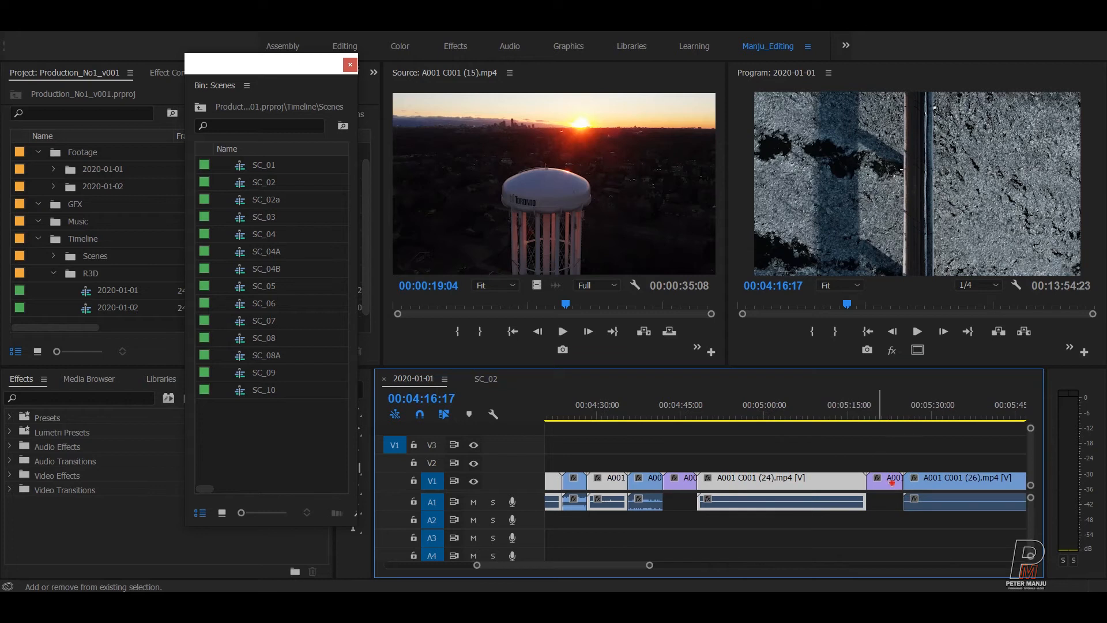
{"action": "left_click_drag", "start_coordinate": [925, 461], "coordinate": [950, 510]}
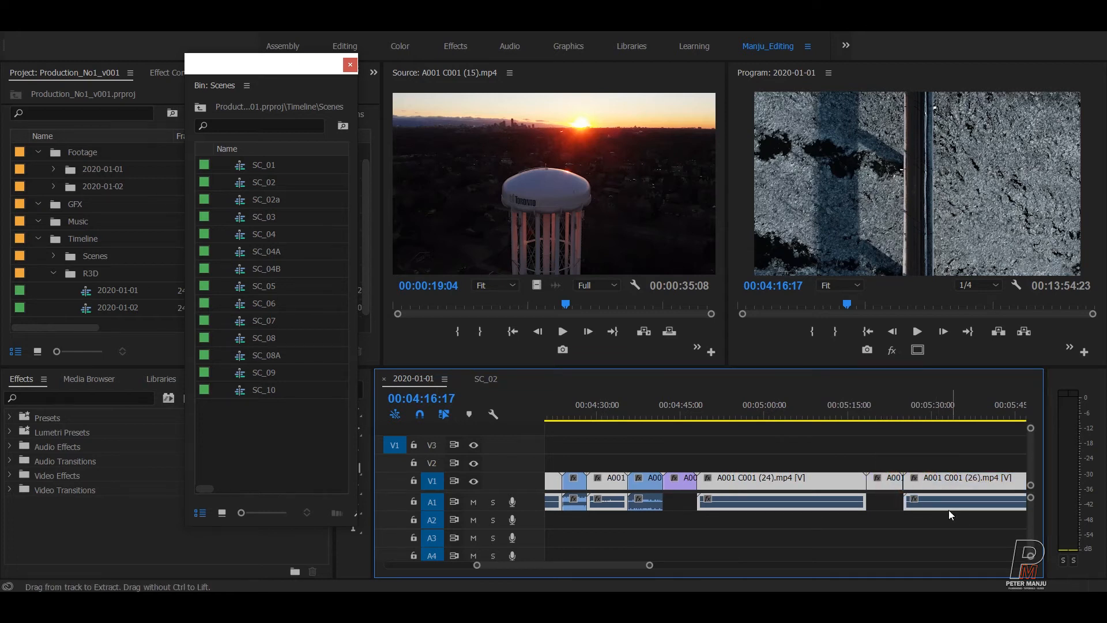
Copy the selected clips into the SC_02 sequence from its start and return the playhead to 00:00:00:00.
{"action": "left_click", "coordinate": [471, 380]}
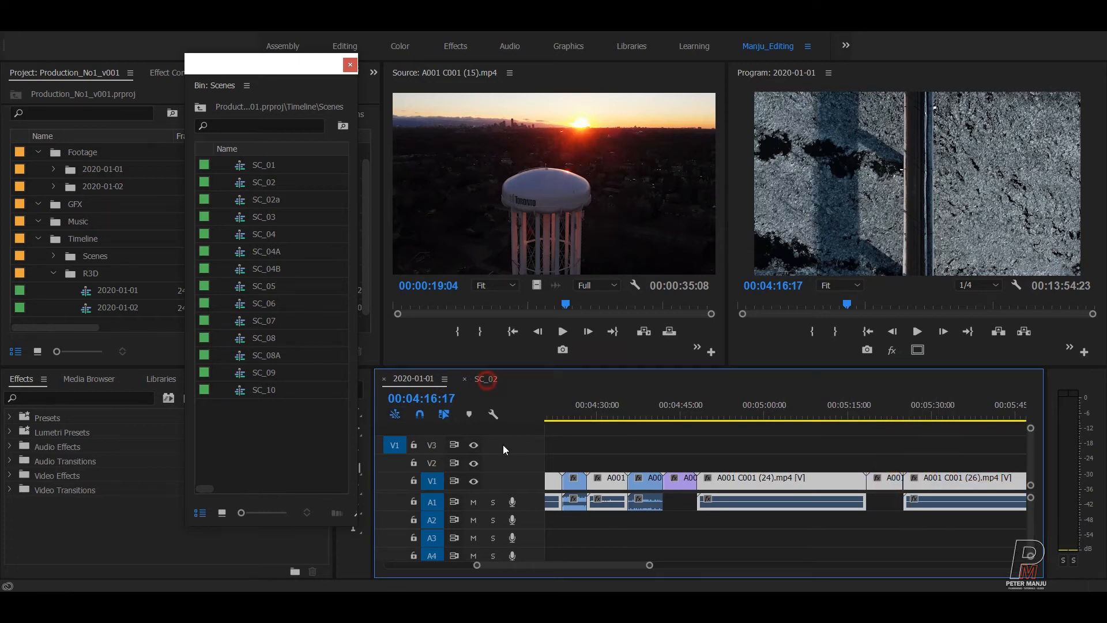
{"action": "key", "text": "End"}
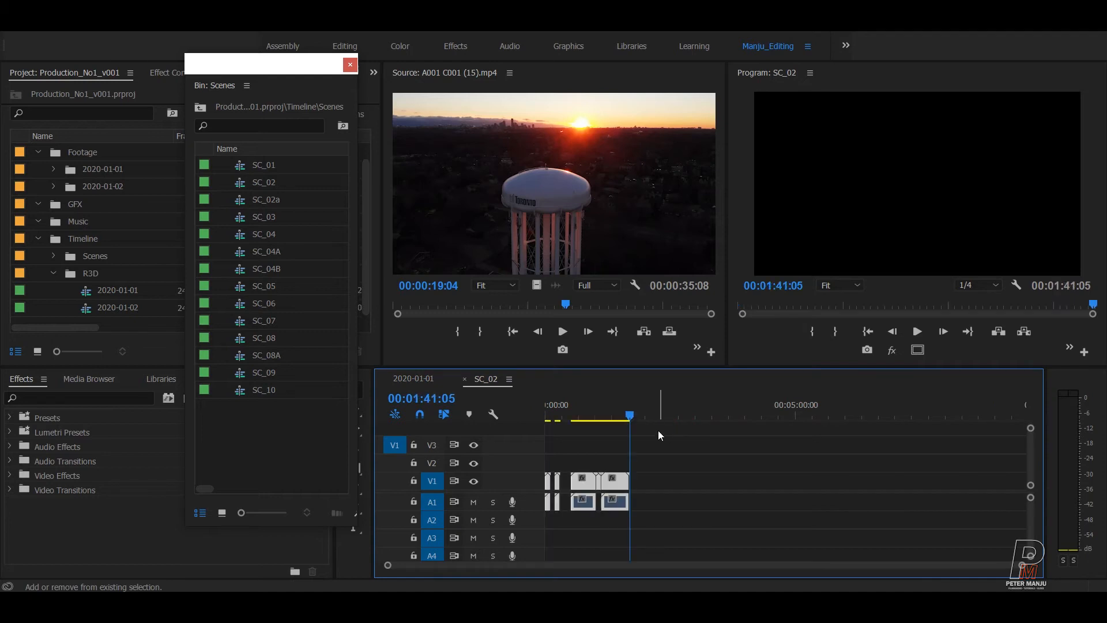
{"action": "left_click", "coordinate": [741, 448]}
{"action": "key", "text": "="}
{"action": "left_click_drag", "start_coordinate": [645, 416], "coordinate": [511, 427]}
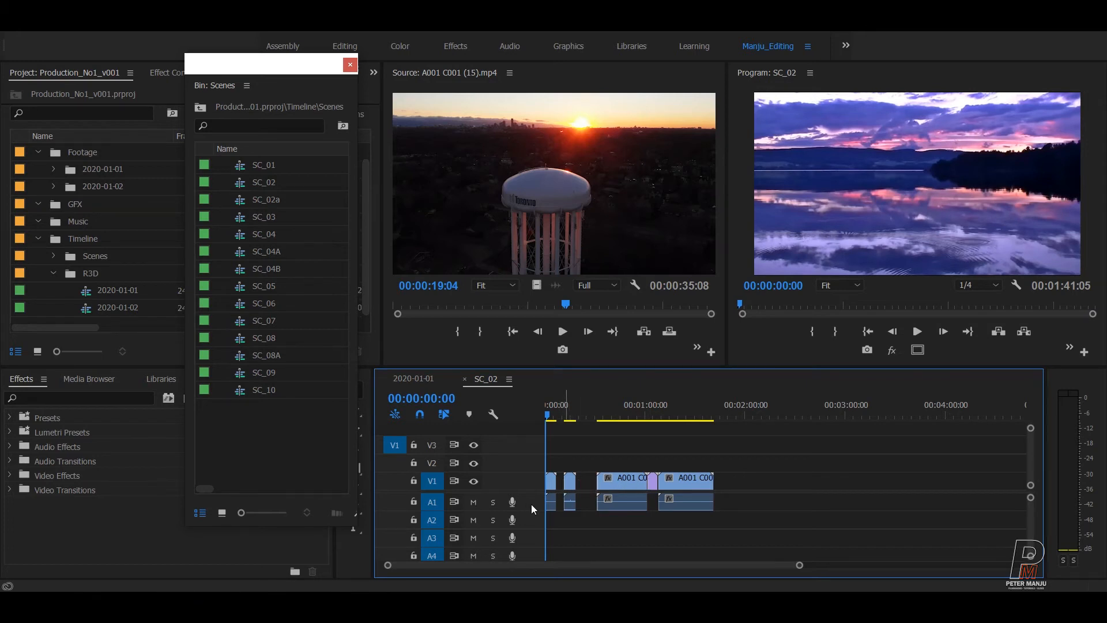
Collapse the project's Timeline and Footage bins and close the widened Scenes bin window.
{"action": "left_click", "coordinate": [261, 470]}
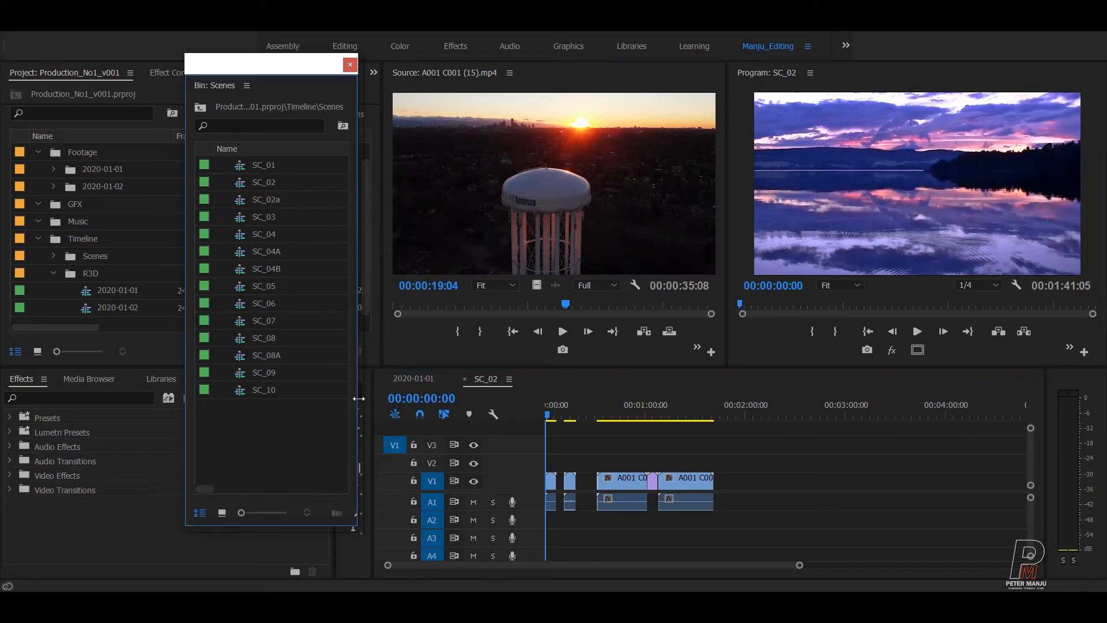
{"action": "left_click_drag", "start_coordinate": [357, 400], "coordinate": [472, 406]}
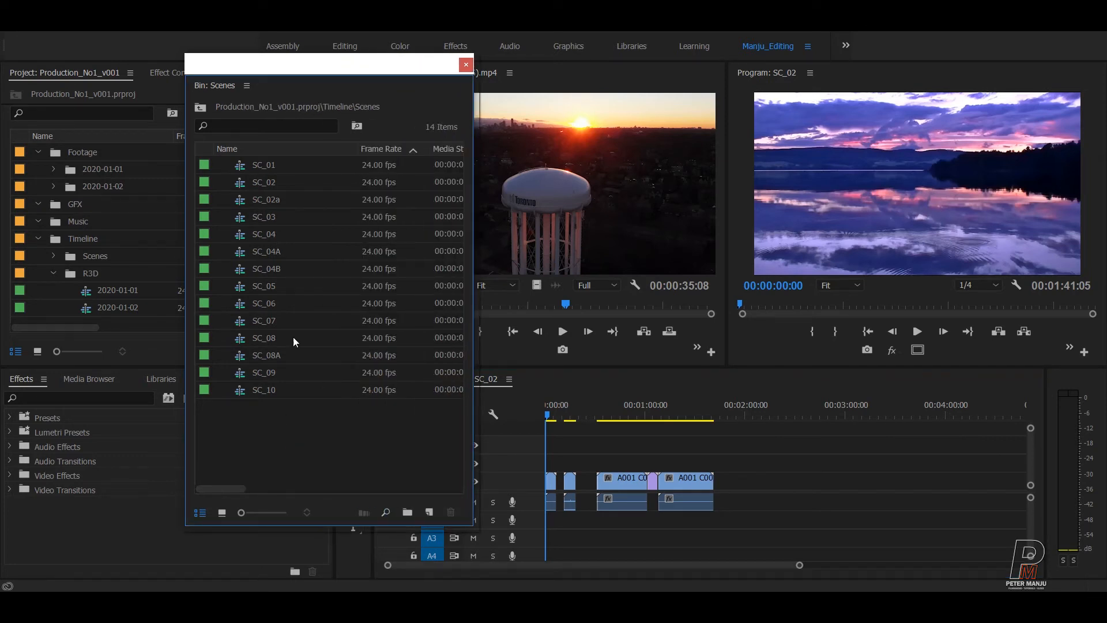
{"action": "left_click", "coordinate": [38, 238]}
{"action": "left_click", "coordinate": [37, 169]}
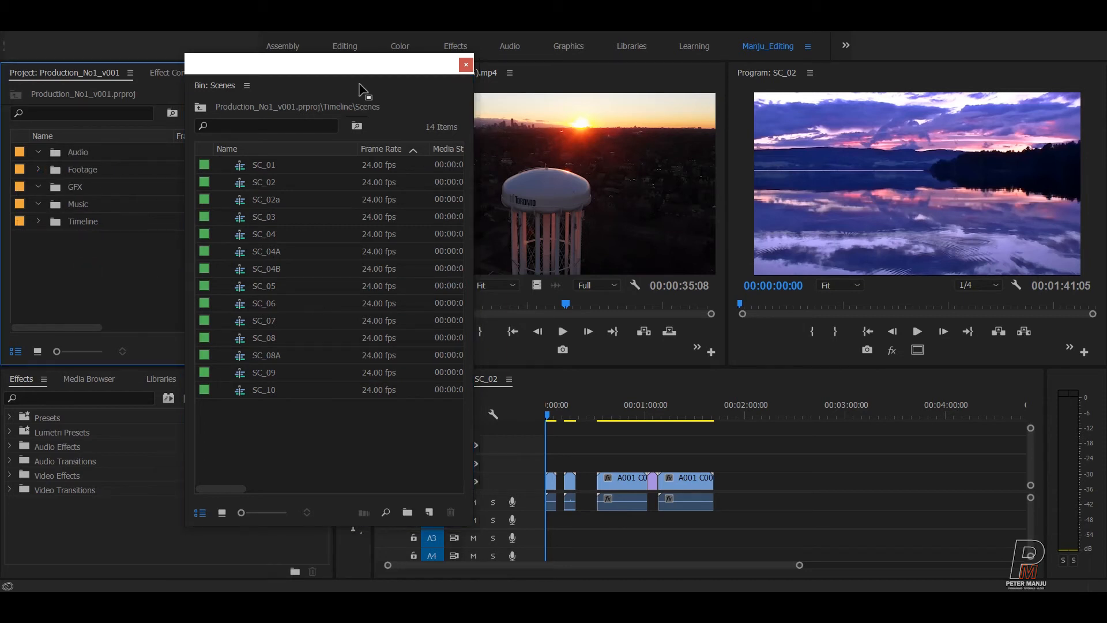
{"action": "left_click_drag", "start_coordinate": [348, 67], "coordinate": [394, 45]}
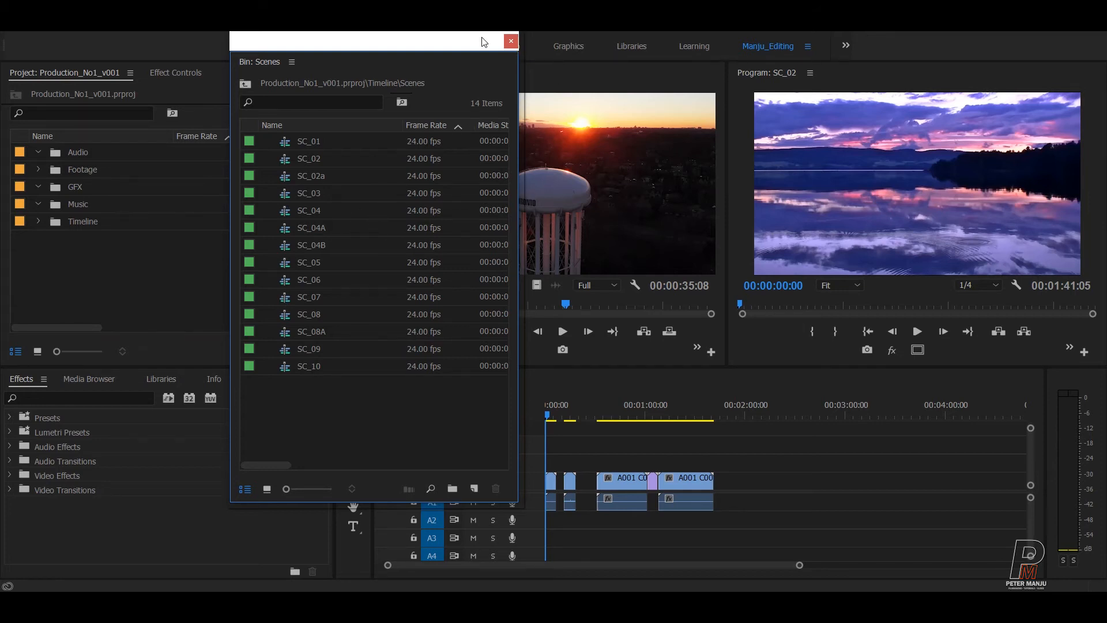
{"action": "left_click", "coordinate": [510, 41]}
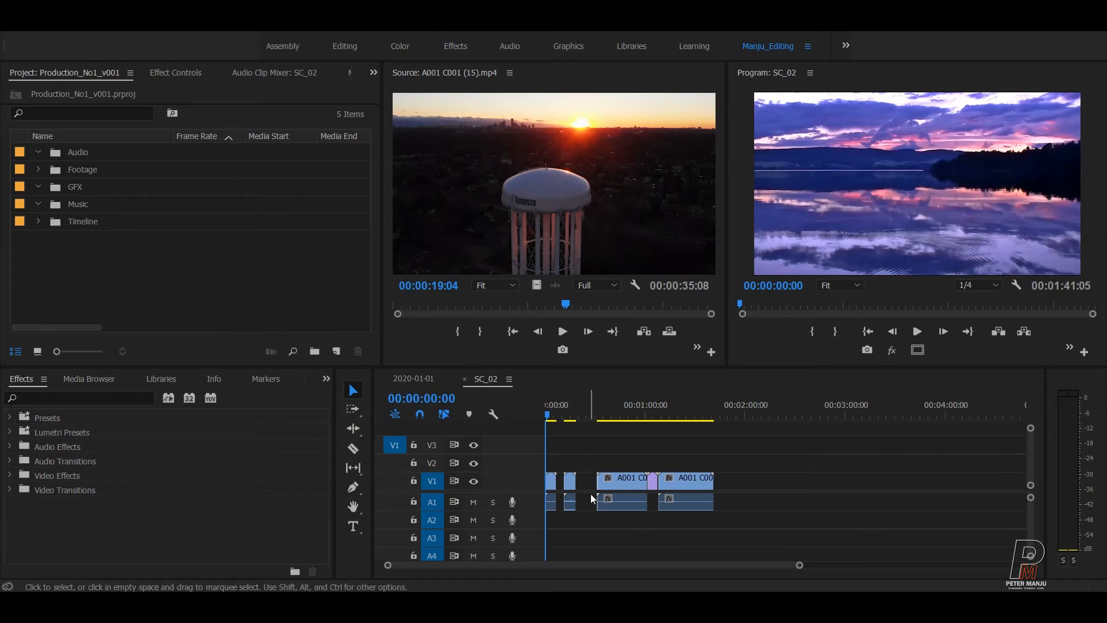
Shift the last two SC_02 clips along V1 to leave gaps around the purple clip, and show the Ripple Delete option for a gap.
{"action": "left_click_drag", "start_coordinate": [694, 483], "coordinate": [742, 483]}
{"action": "left_click_drag", "start_coordinate": [651, 462], "coordinate": [684, 483]}
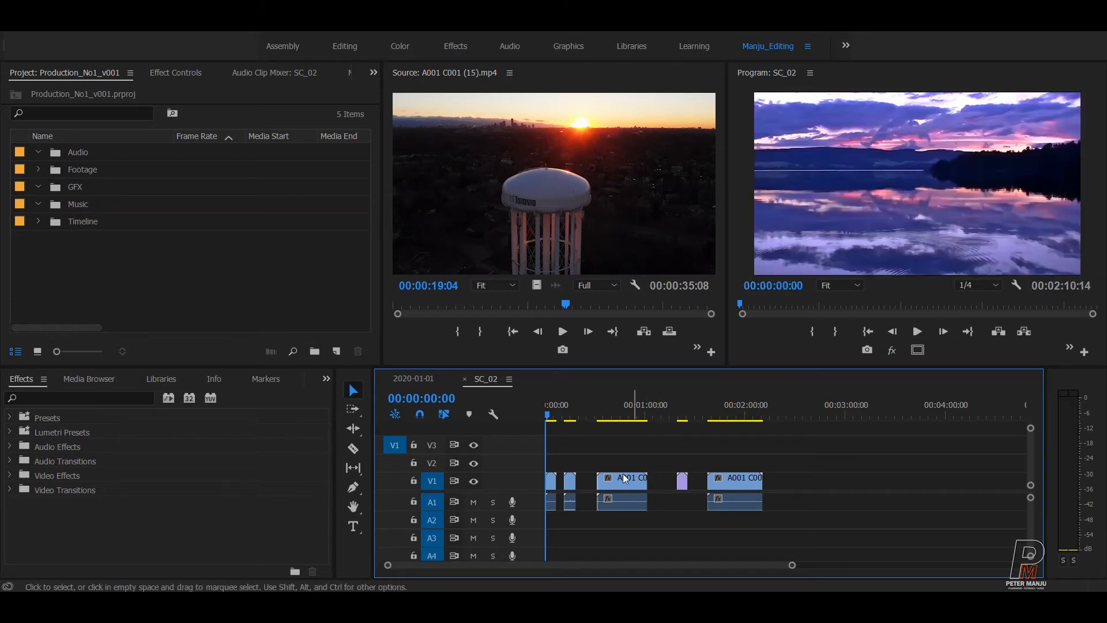
{"action": "right_click", "coordinate": [586, 479]}
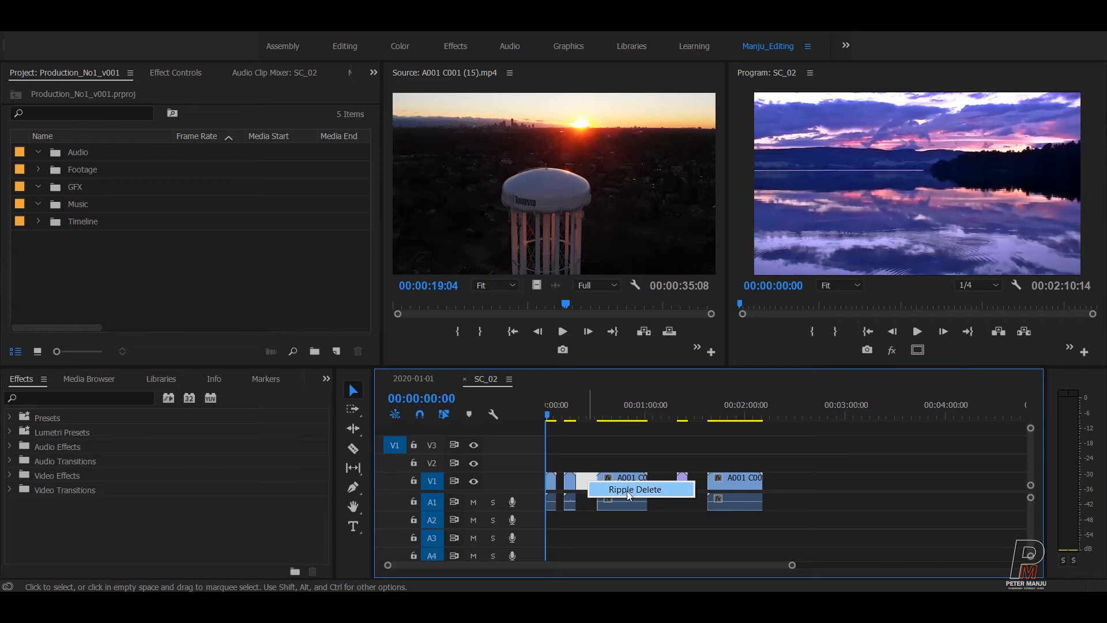
{"action": "left_click", "coordinate": [637, 459]}
Mark the first gap in SC_02 with an in point at 00:00:07:03 and an out point at 00:00:11:11.
{"action": "key", "text": "="}
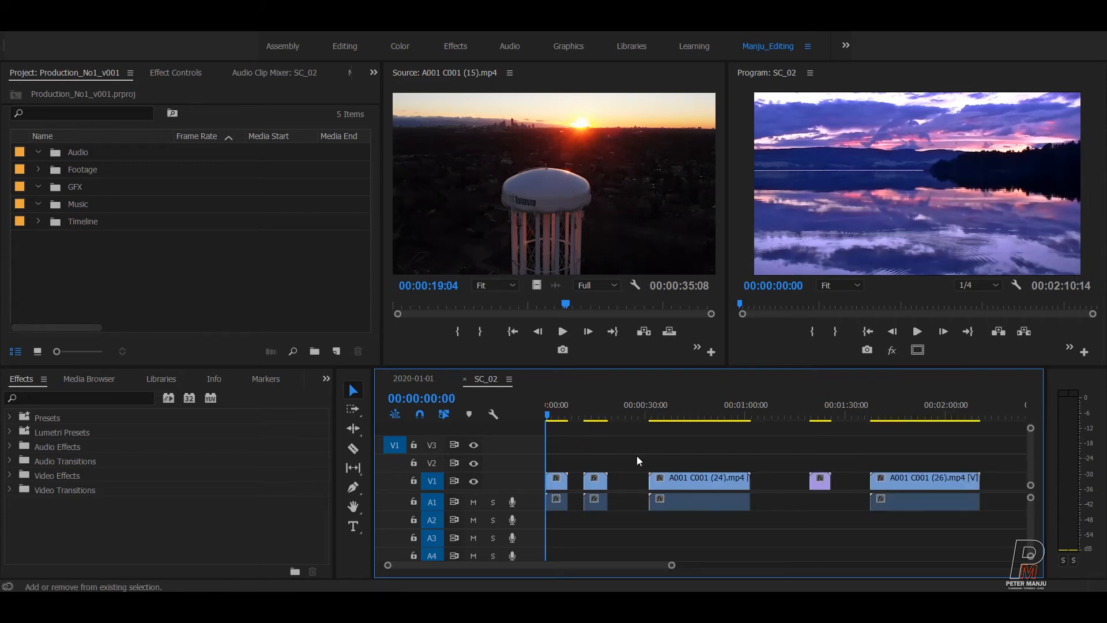
{"action": "key", "text": "="}
{"action": "key", "text": "Down"}
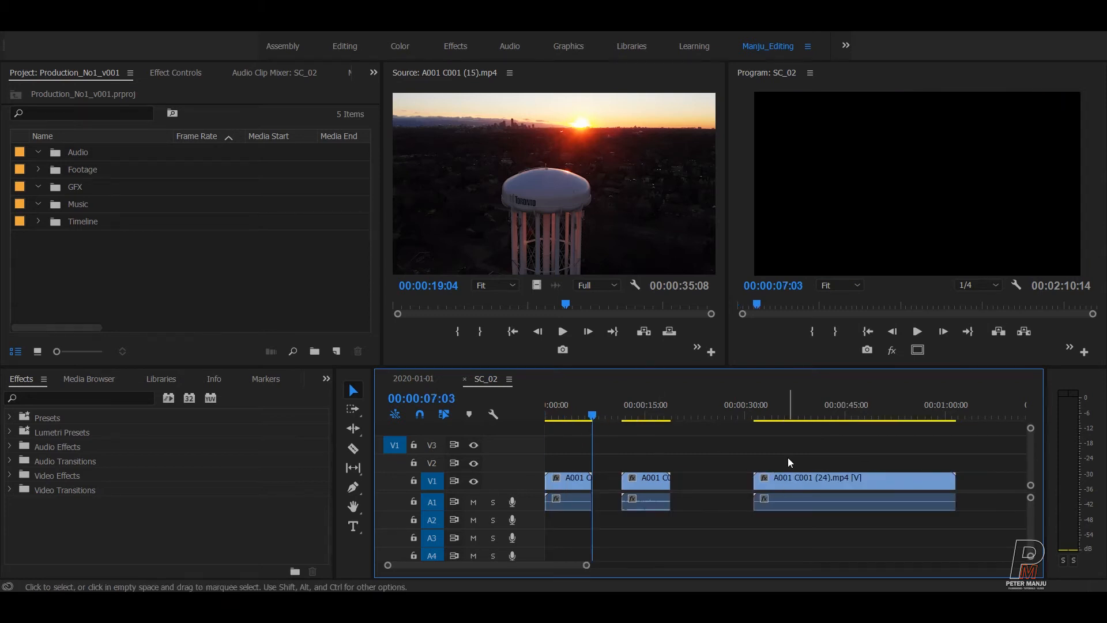
{"action": "key", "text": "i"}
{"action": "key", "text": "Down"}
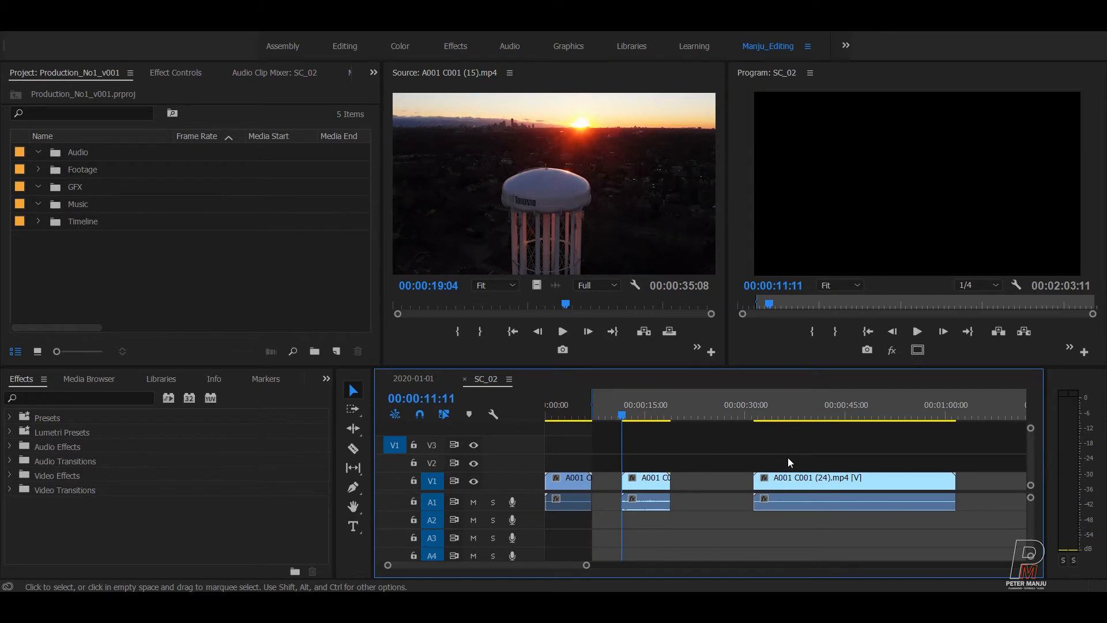
{"action": "key", "text": "o"}
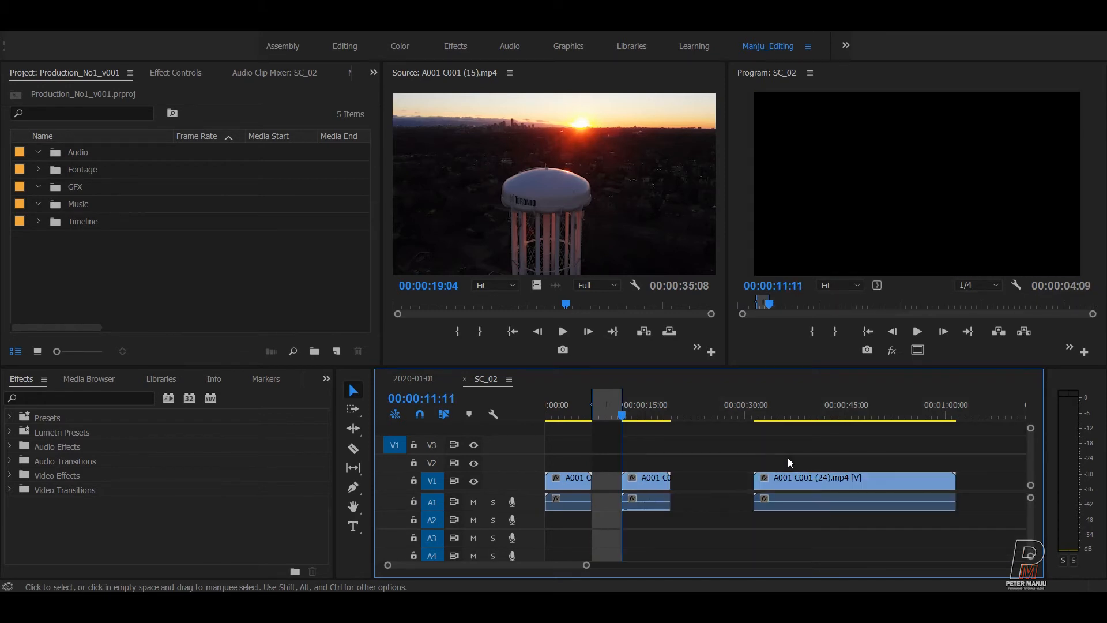
Try to extract the marked gap from SC_02, undo the extraction and clear the sequence's in and out points.
{"action": "left_click", "coordinate": [1017, 337]}
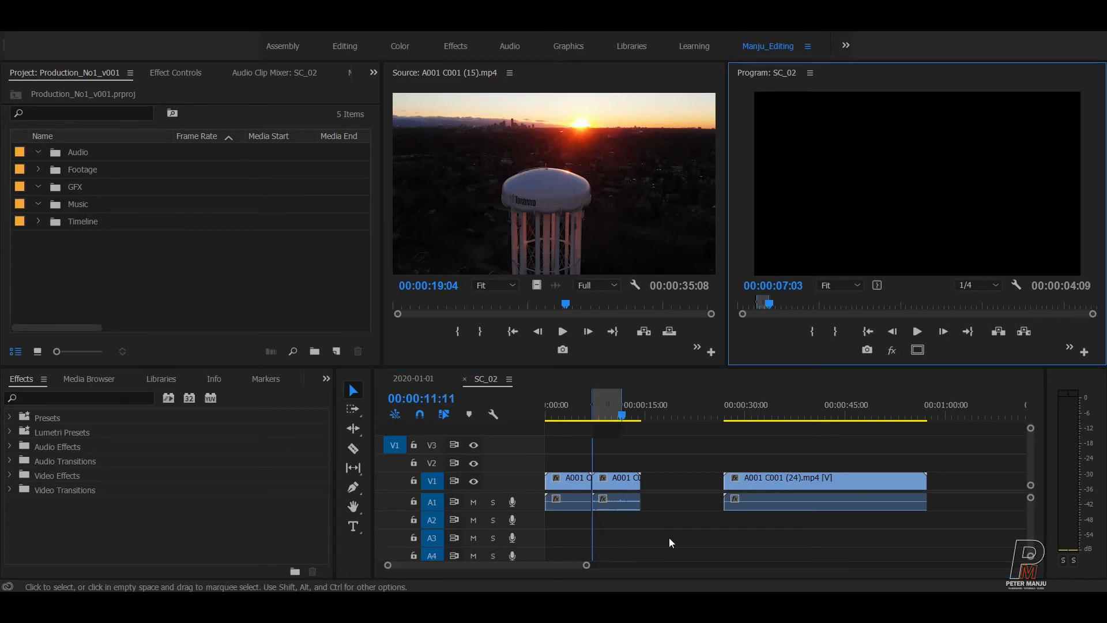
{"action": "key", "text": "ctrl+z"}
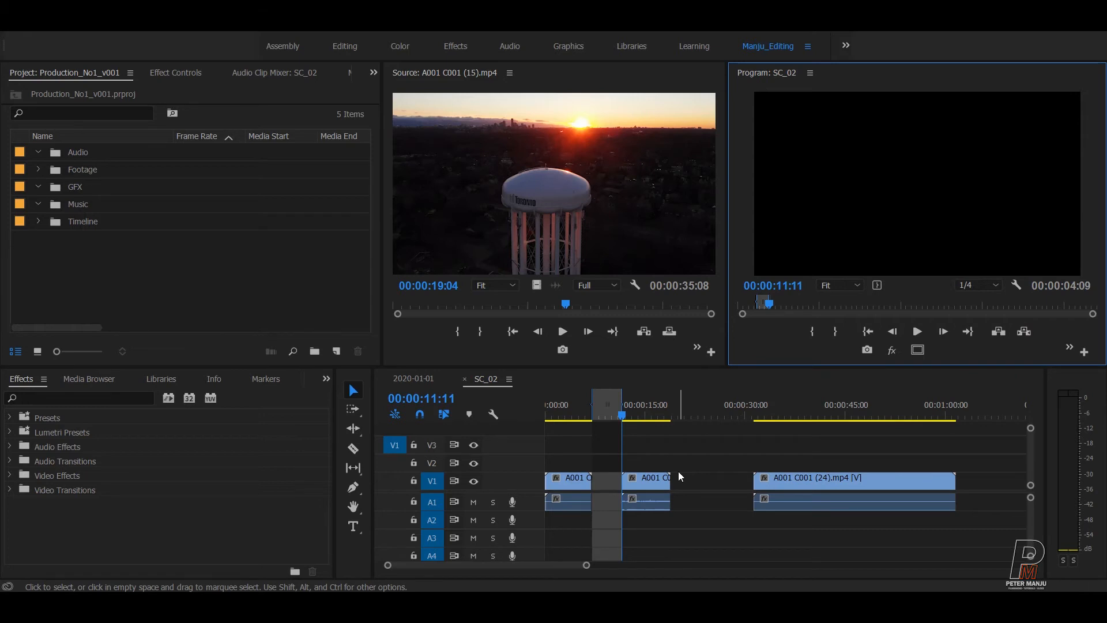
{"action": "key", "text": "ctrl+shift+x"}
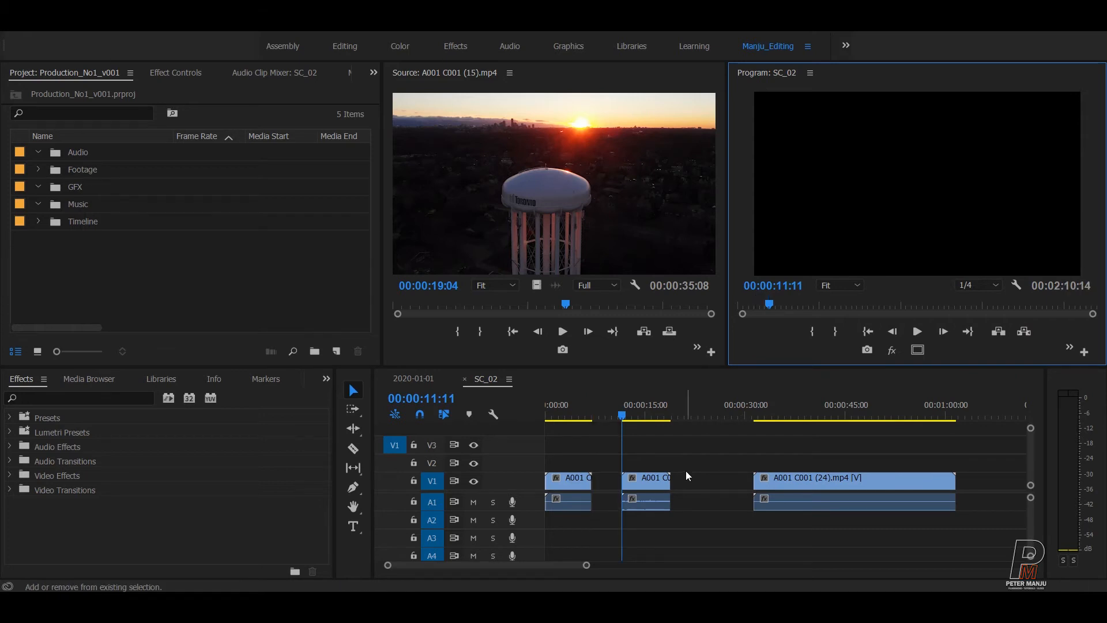
Create an adjustment layer in the project root at 1920 × 1080, 24.00 fps and Square Pixels (1.0).
{"action": "scroll", "coordinate": [686, 469], "scroll_direction": "down", "scroll_amount": 1}
{"action": "scroll", "coordinate": [696, 461], "scroll_direction": "down", "scroll_amount": 1}
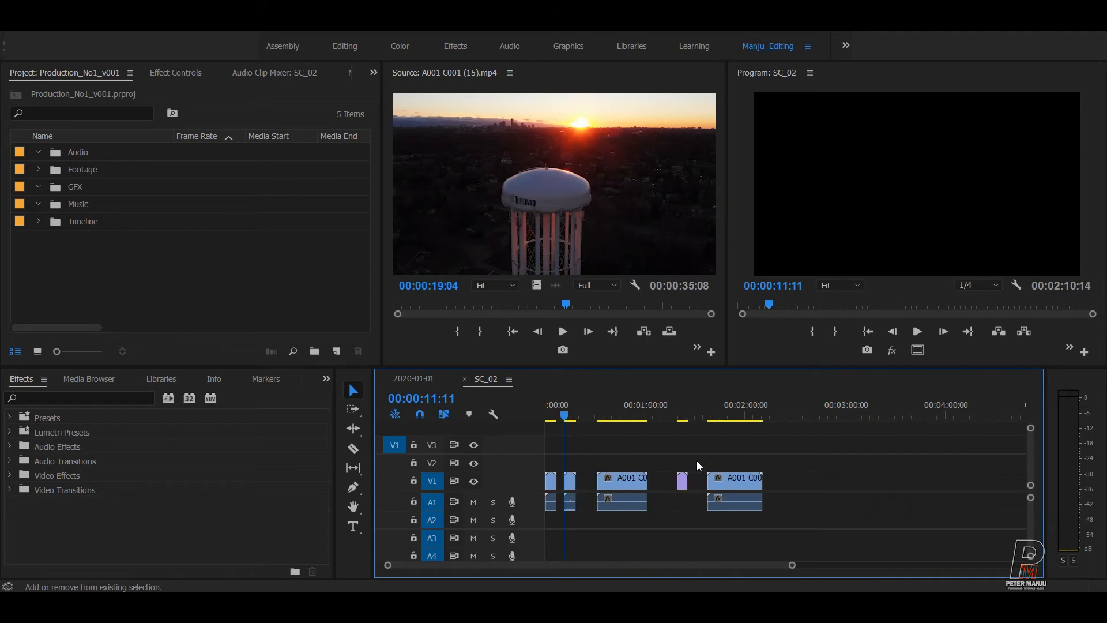
{"action": "left_click", "coordinate": [218, 292]}
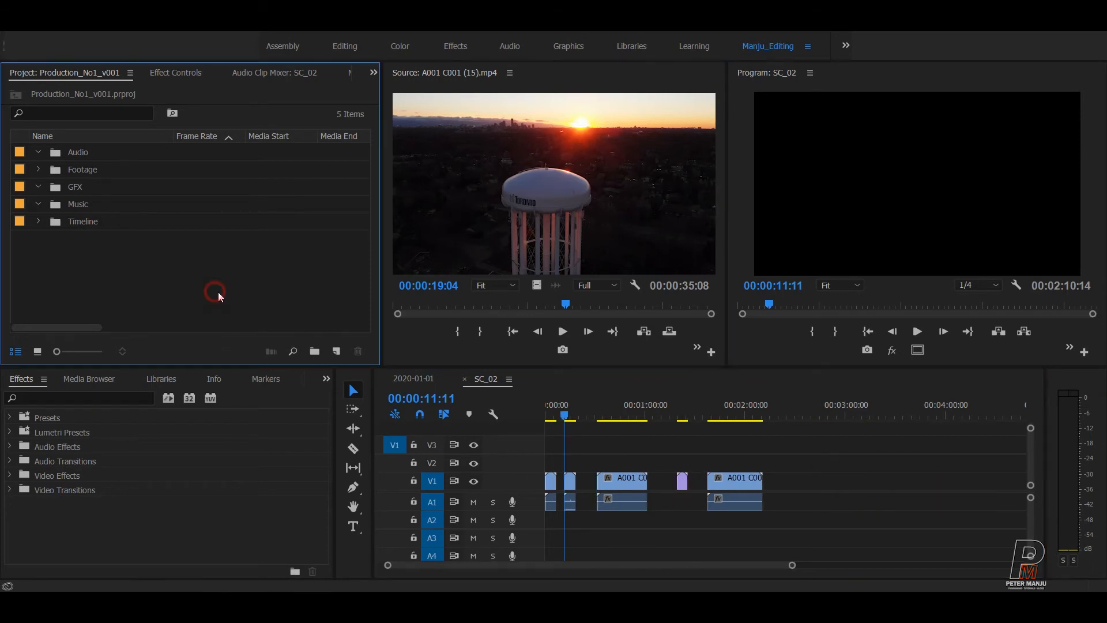
{"action": "left_click", "coordinate": [336, 351]}
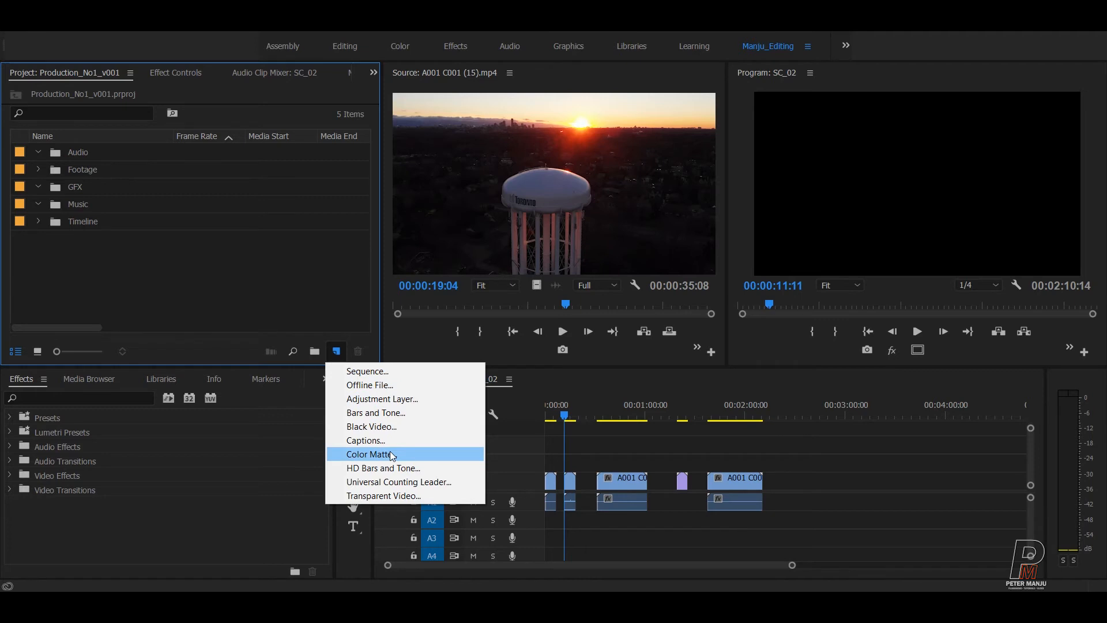
{"action": "left_click", "coordinate": [394, 399]}
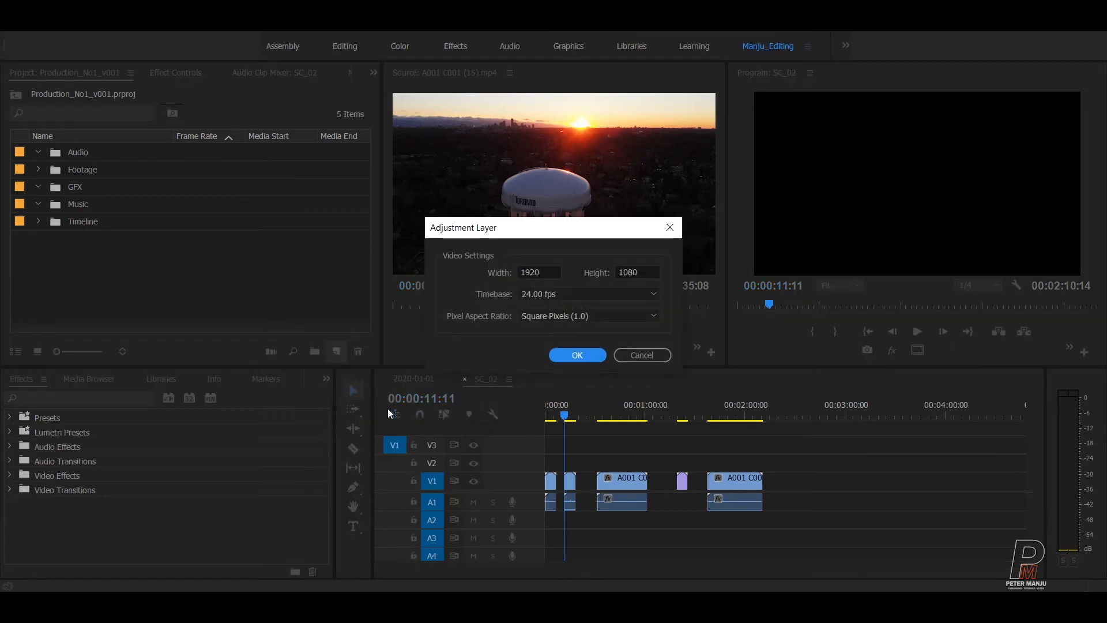
{"action": "left_click", "coordinate": [575, 355]}
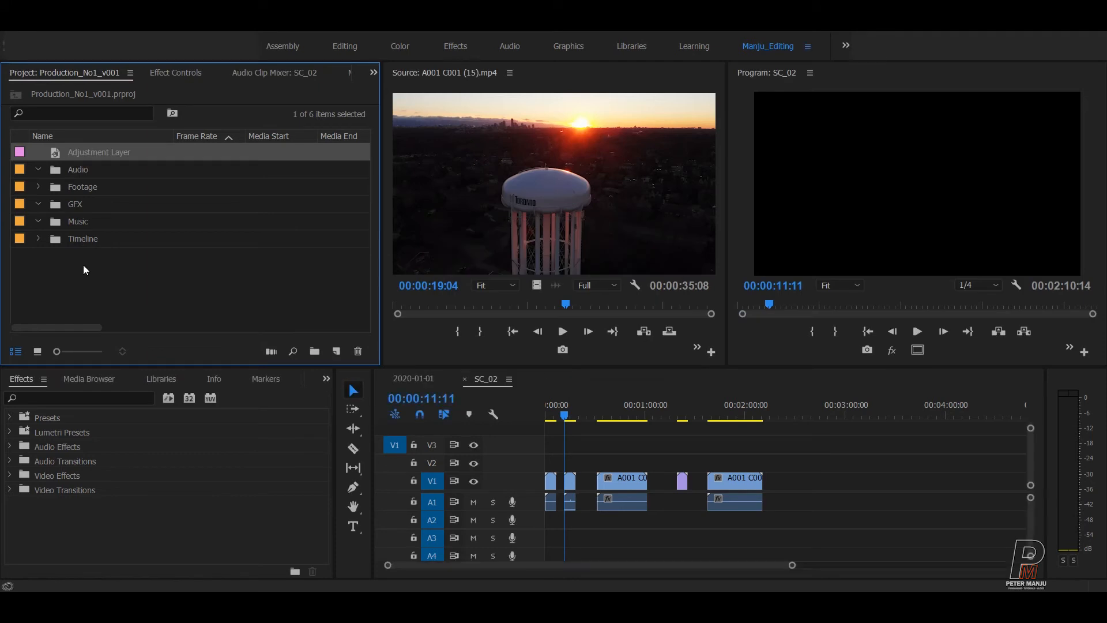
Place the adjustment layer on V2 from the start of SC_02 to 00:02:43:15 and select all the V1 clips beneath it.
{"action": "left_click_drag", "start_coordinate": [55, 166], "coordinate": [818, 443]}
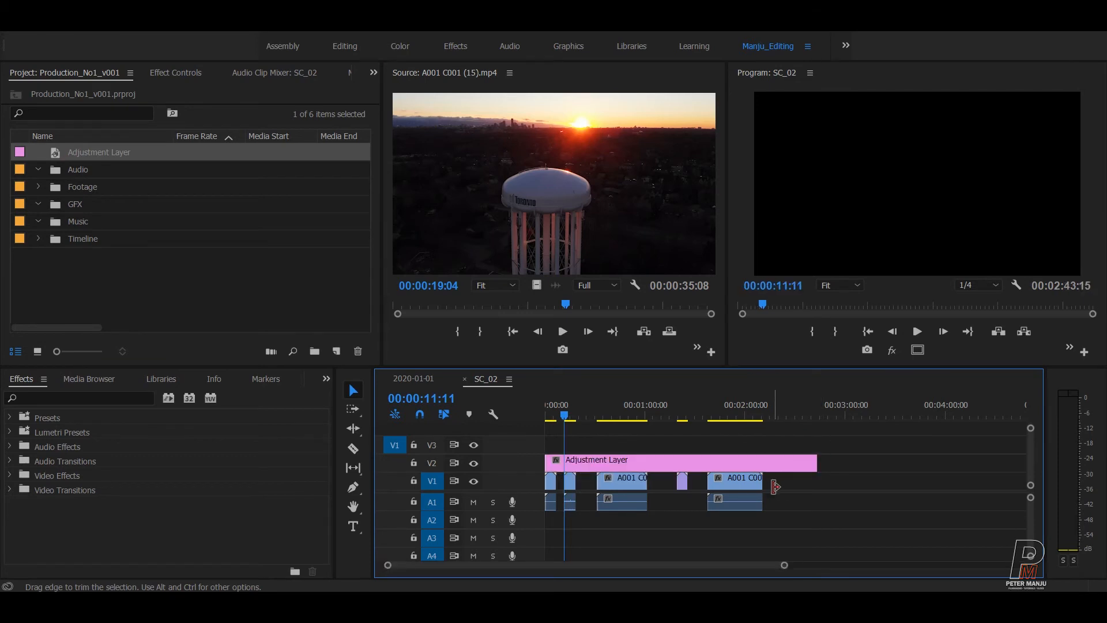
{"action": "left_click_drag", "start_coordinate": [776, 480], "coordinate": [544, 478]}
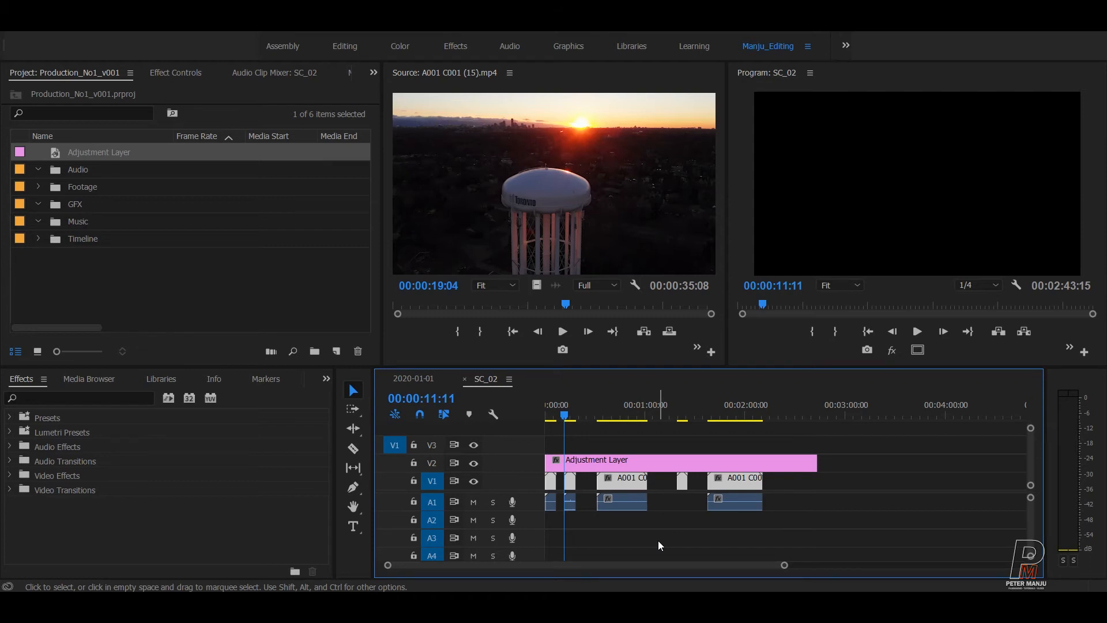
Cut the adjustment layer around the gaps by moving the selected clips up to V2 and back down to V1, and clear the selection.
{"action": "key", "text": "alt+Up"}
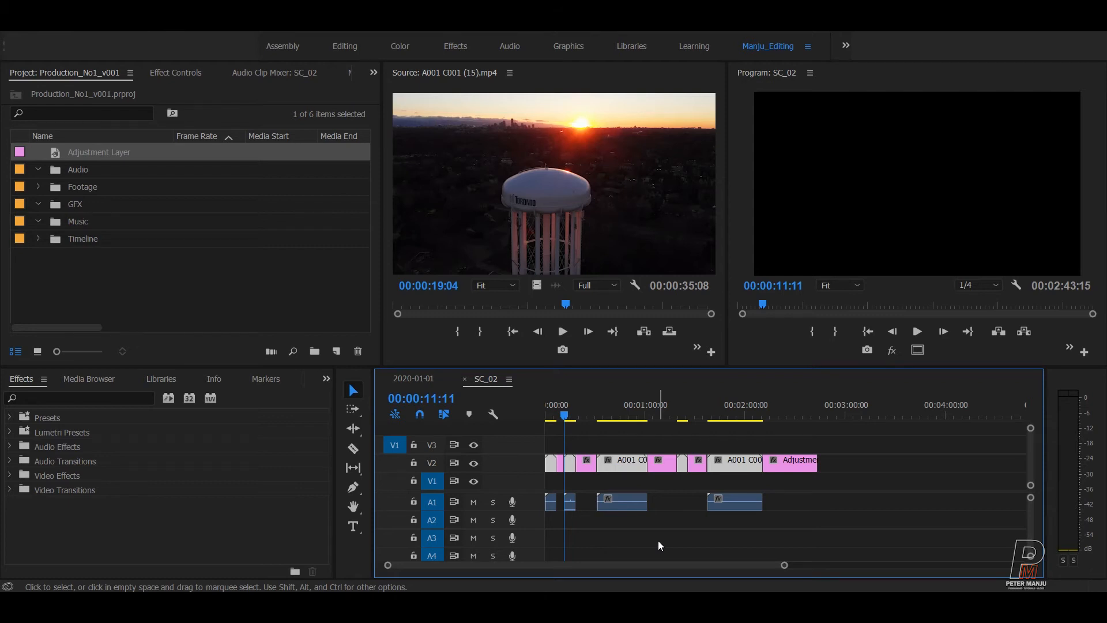
{"action": "key", "text": "alt+Down"}
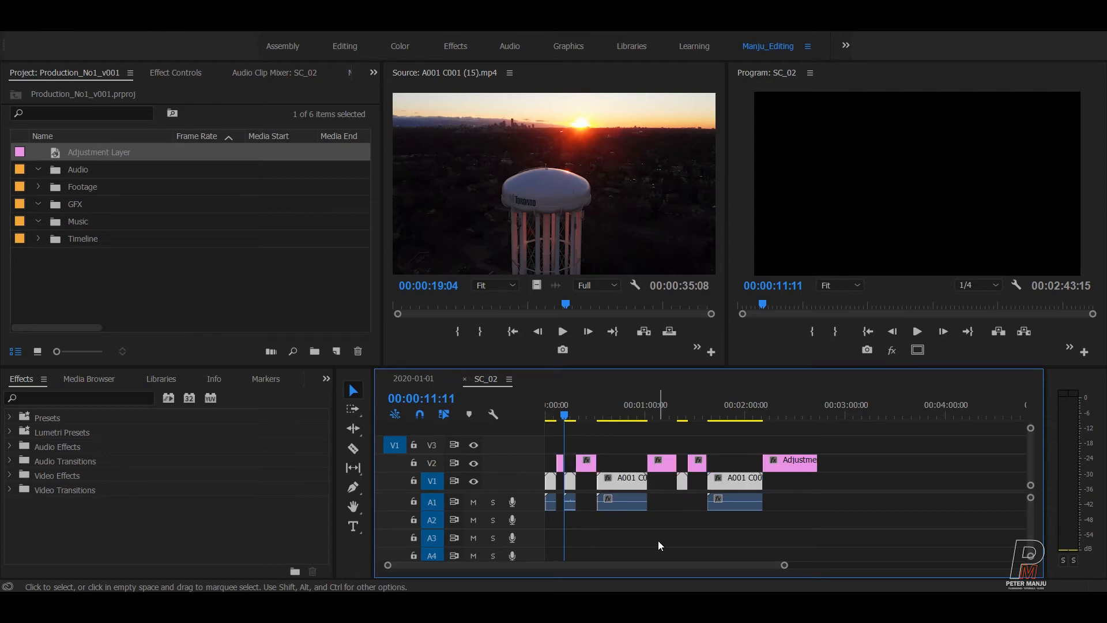
{"action": "left_click", "coordinate": [878, 461]}
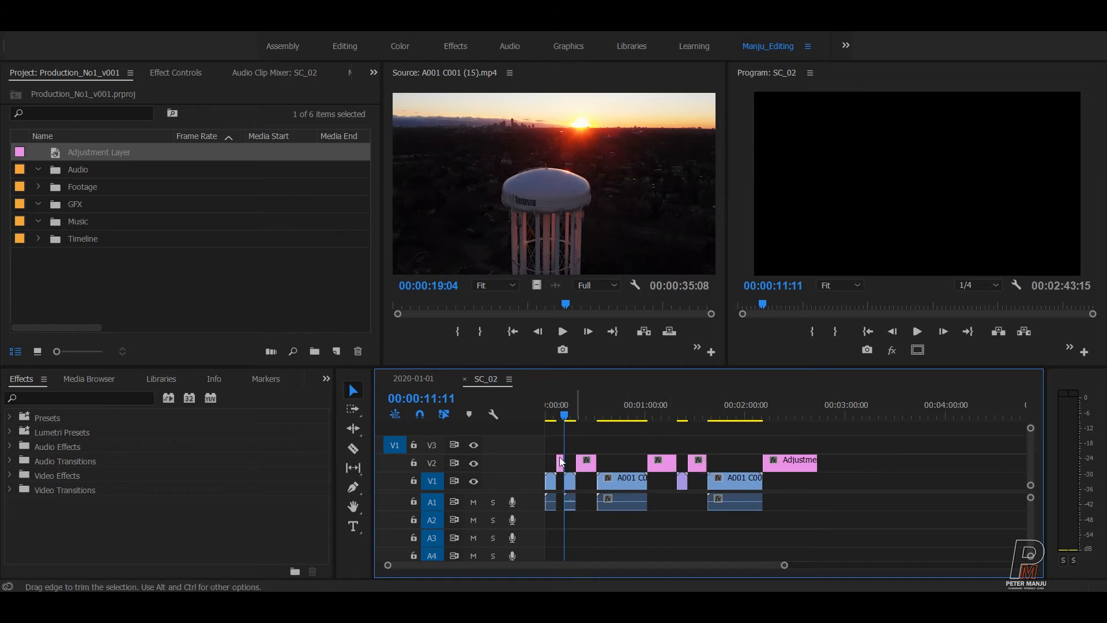
{"action": "key", "text": "equal"}
{"action": "key", "text": "minus"}
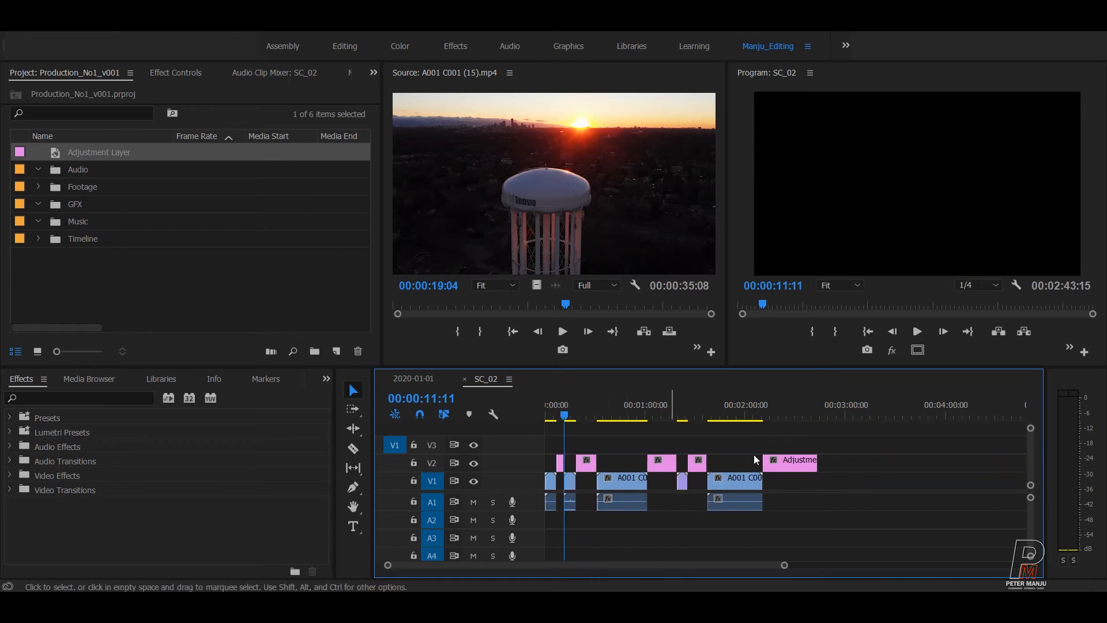
Select all the remaining adjustment layer pieces on V2 and ripple delete them to close the gaps in SC_02.
{"action": "left_click_drag", "start_coordinate": [848, 443], "coordinate": [563, 467]}
{"action": "right_click", "coordinate": [590, 465]}
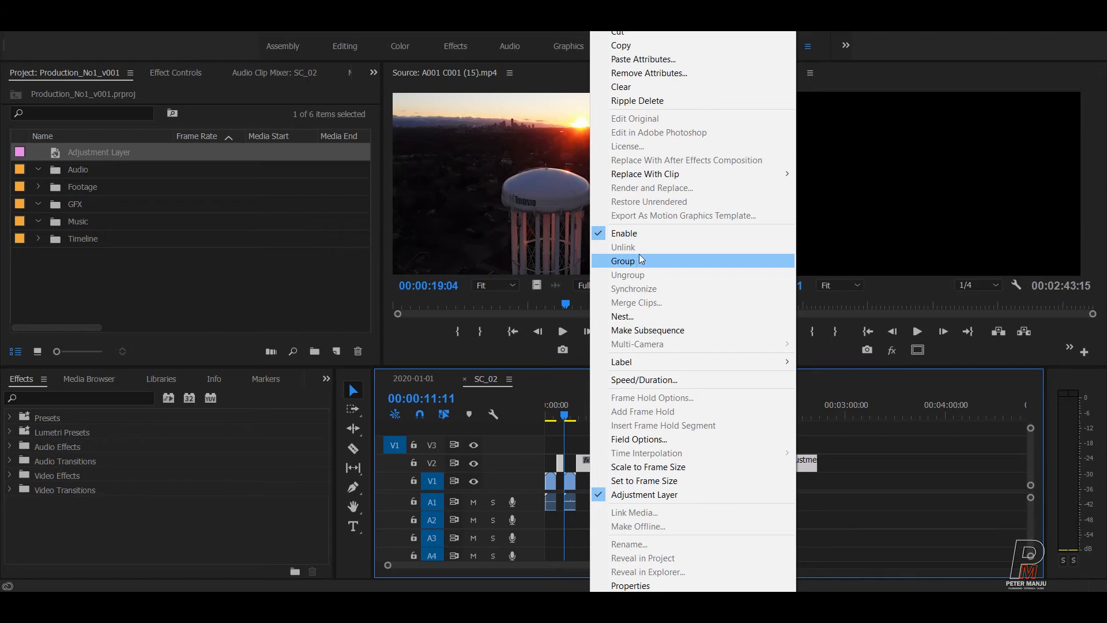
{"action": "mouse_move", "coordinate": [672, 175]}
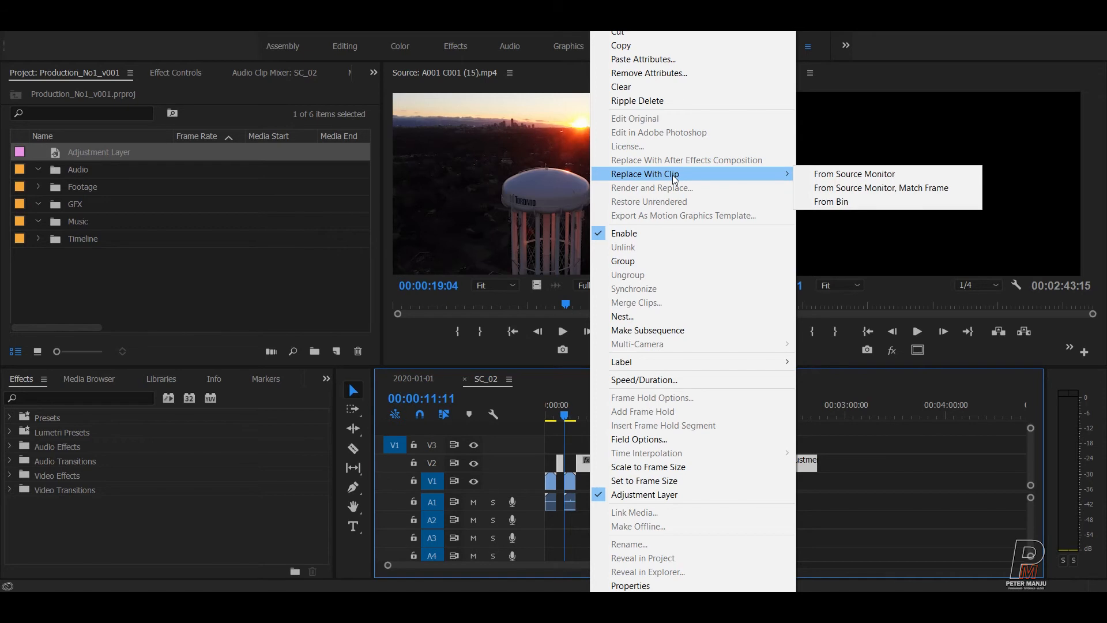
{"action": "left_click", "coordinate": [638, 100]}
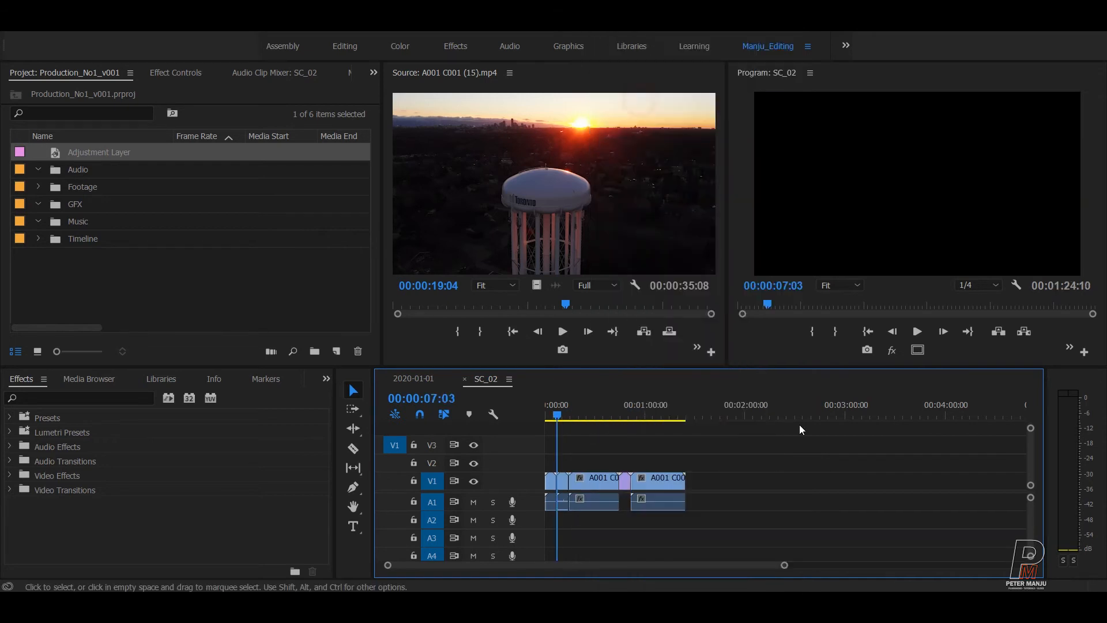
Scrub through SC_02 from its start to 00:00:22:17, save the project and close the sequence.
{"action": "key", "text": "equal"}
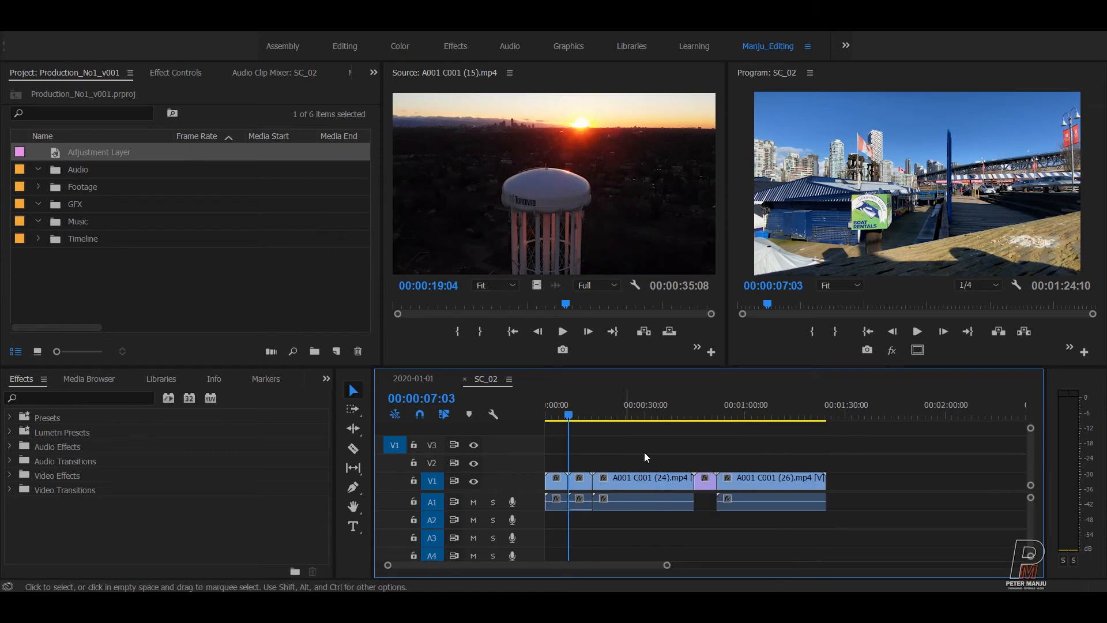
{"action": "key", "text": "Home"}
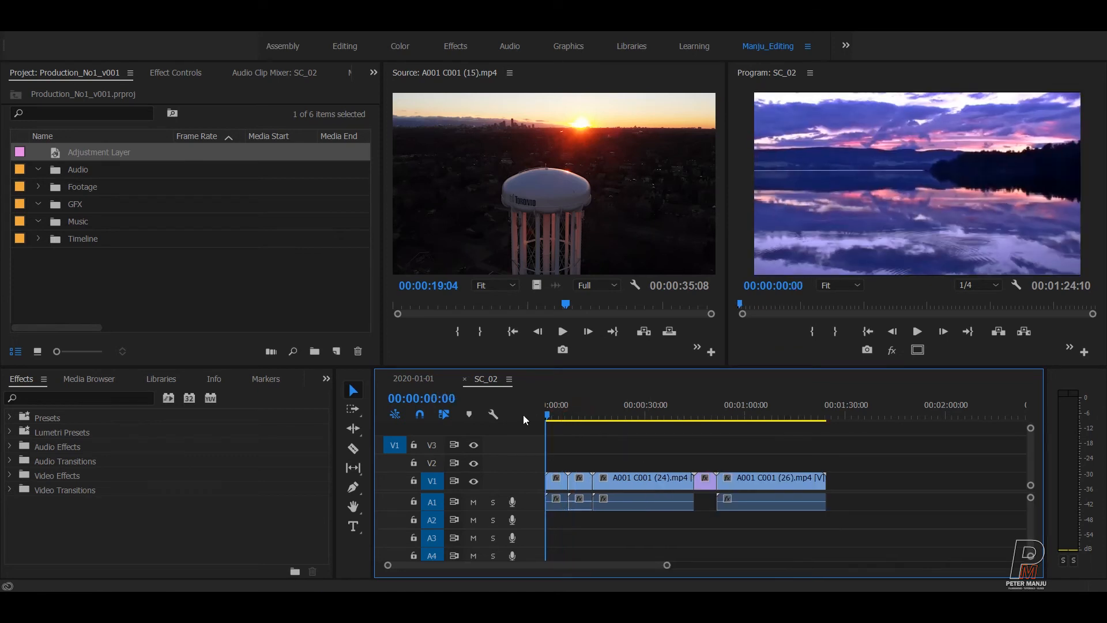
{"action": "left_click_drag", "start_coordinate": [547, 417], "coordinate": [623, 418]}
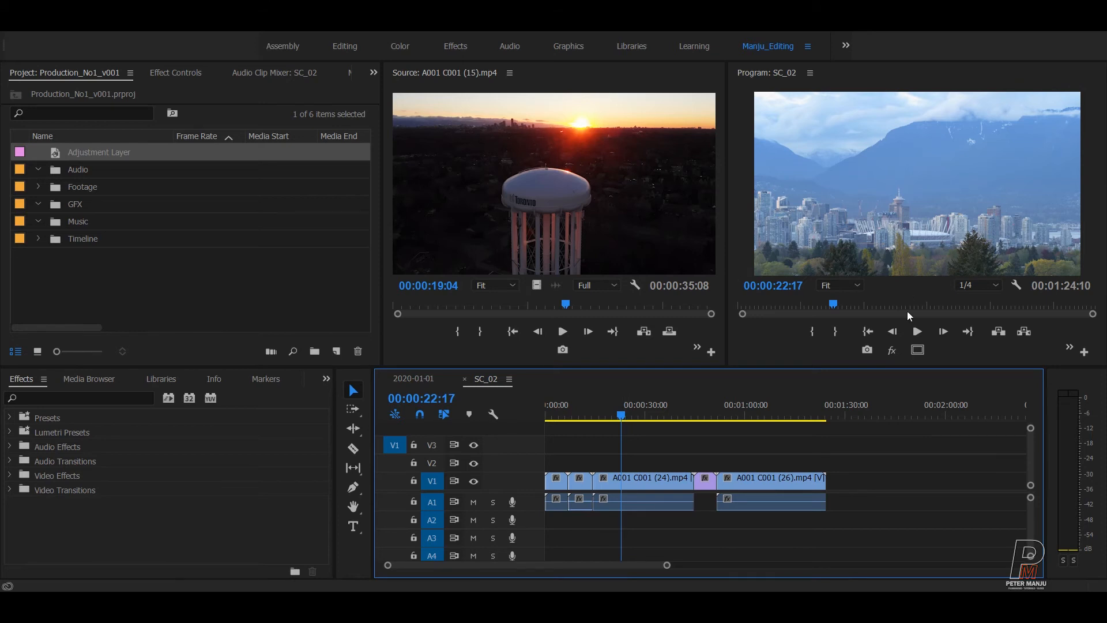
{"action": "key", "text": "ctrl+s"}
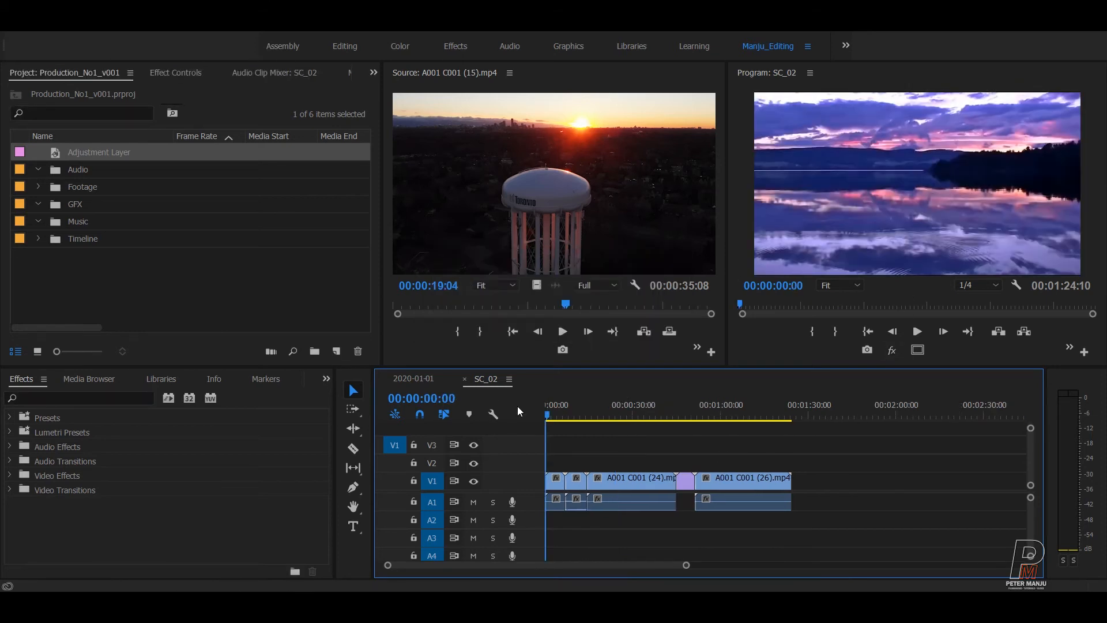
{"action": "left_click", "coordinate": [464, 378]}
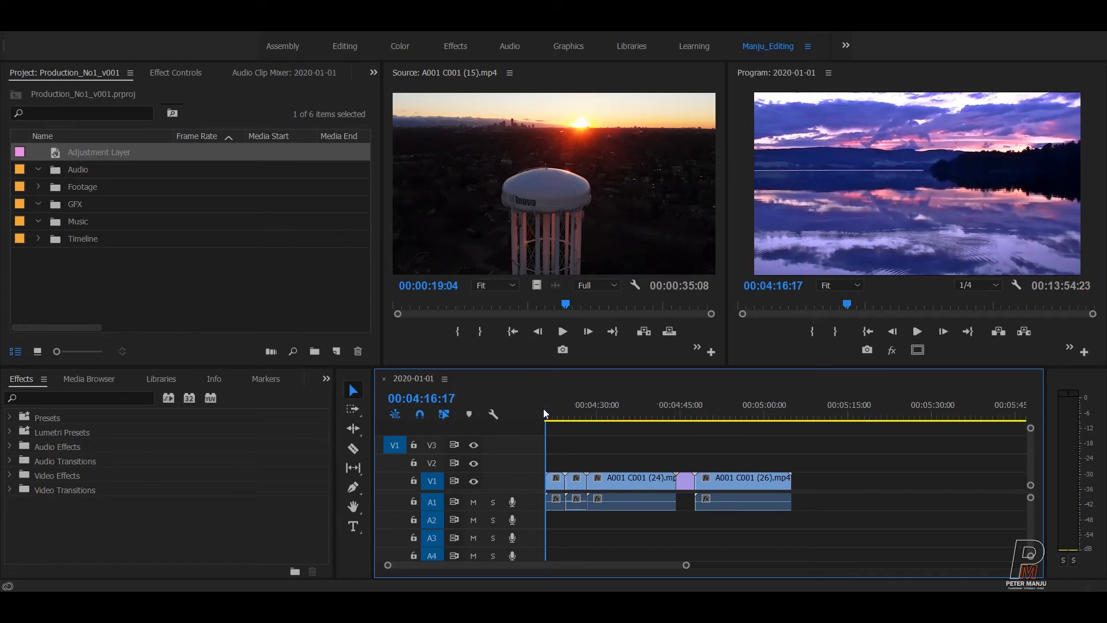
Look into the Timeline bin for its scene and shoot-day contents, and collapse the Timeline and Music bins.
{"action": "left_click", "coordinate": [167, 347]}
{"action": "left_click", "coordinate": [81, 240]}
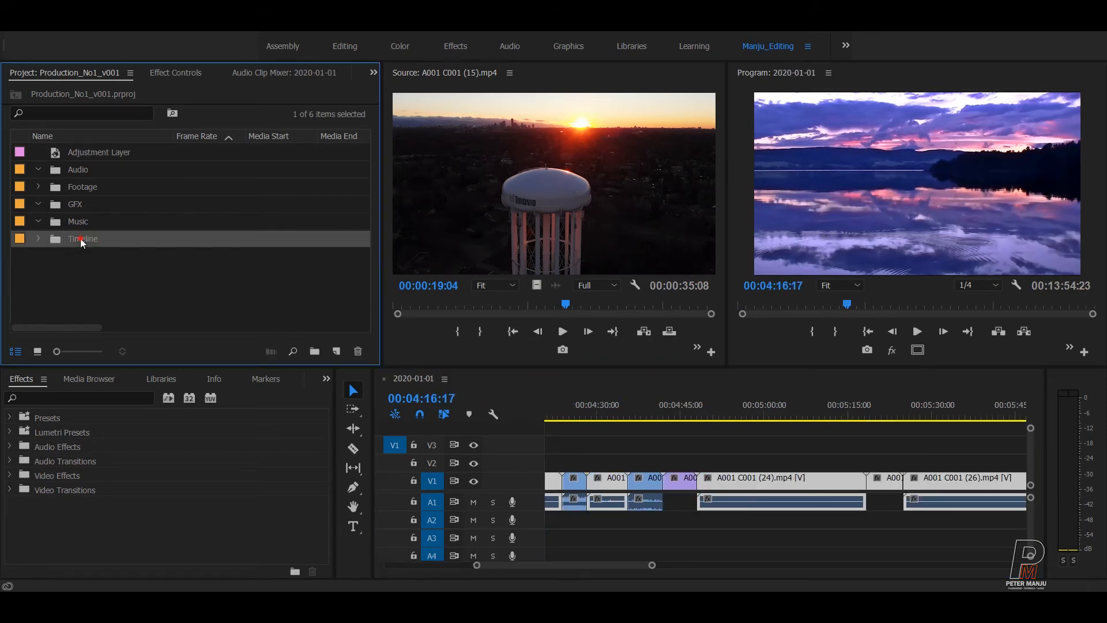
{"action": "left_click", "coordinate": [38, 240]}
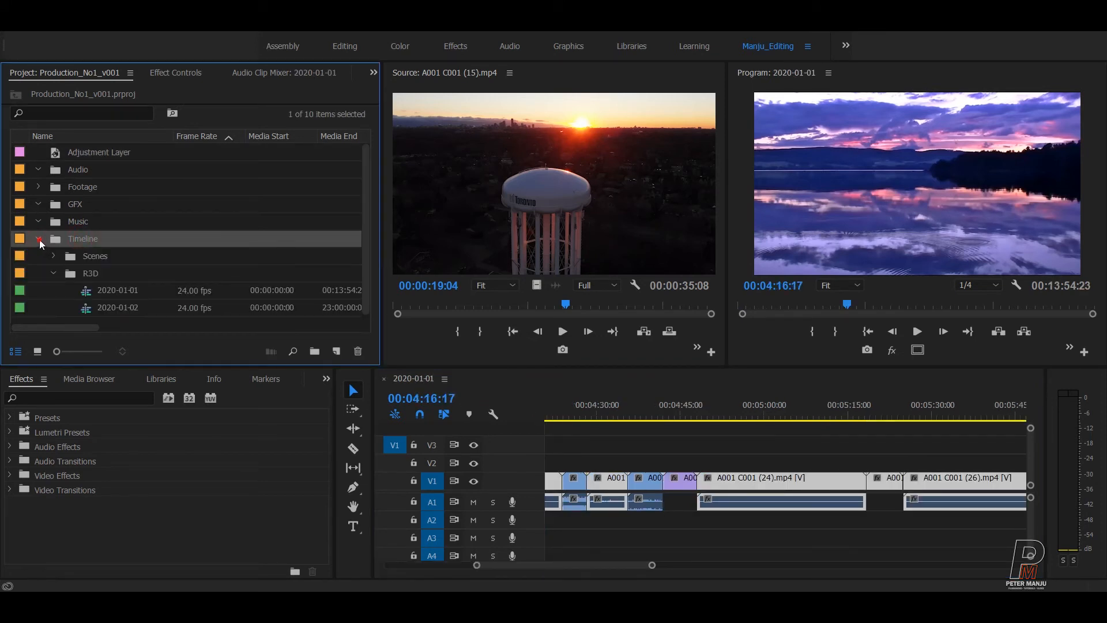
{"action": "left_click", "coordinate": [39, 239]}
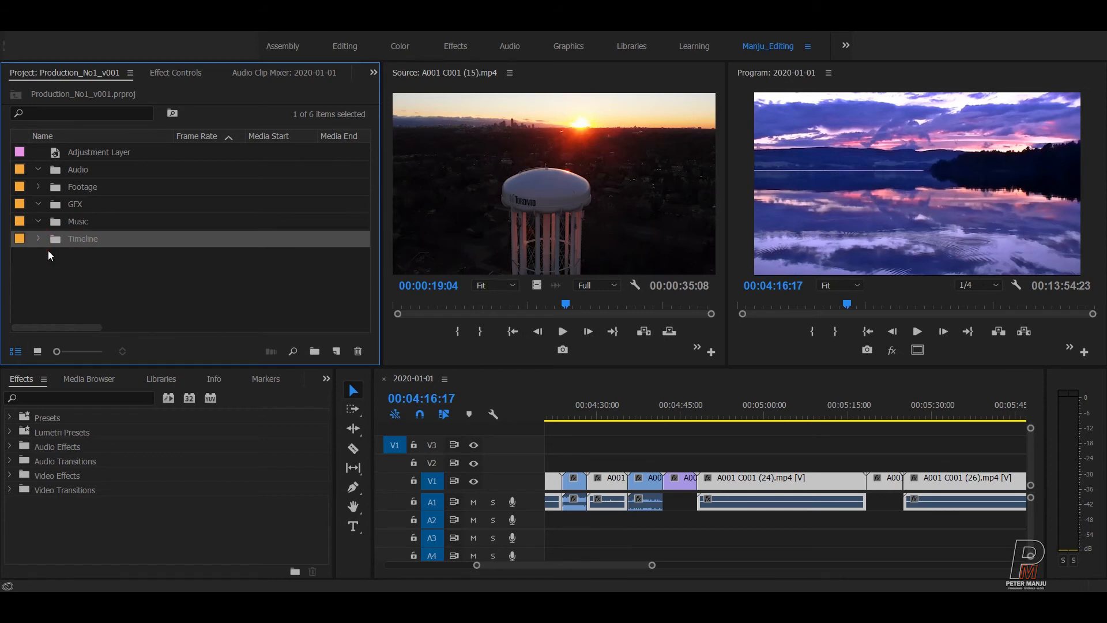
{"action": "left_click", "coordinate": [118, 277]}
{"action": "left_click", "coordinate": [38, 221]}
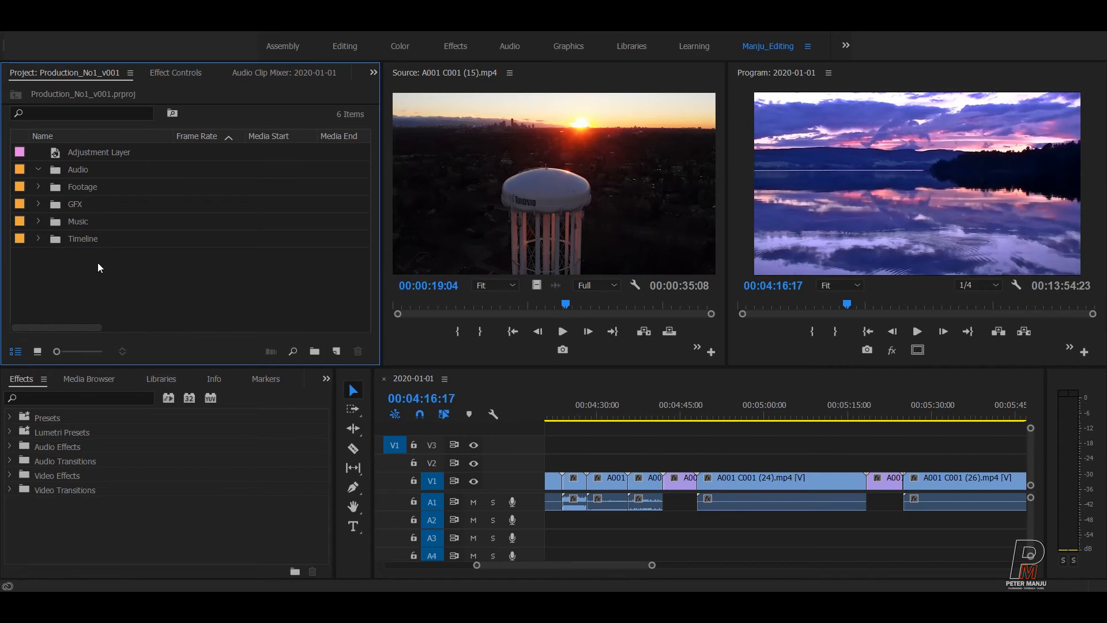
Expand the Footage bin to show its shoot-day bins and check the production's Offline folder in File Explorer.
{"action": "left_click", "coordinate": [80, 188]}
{"action": "left_click", "coordinate": [38, 186]}
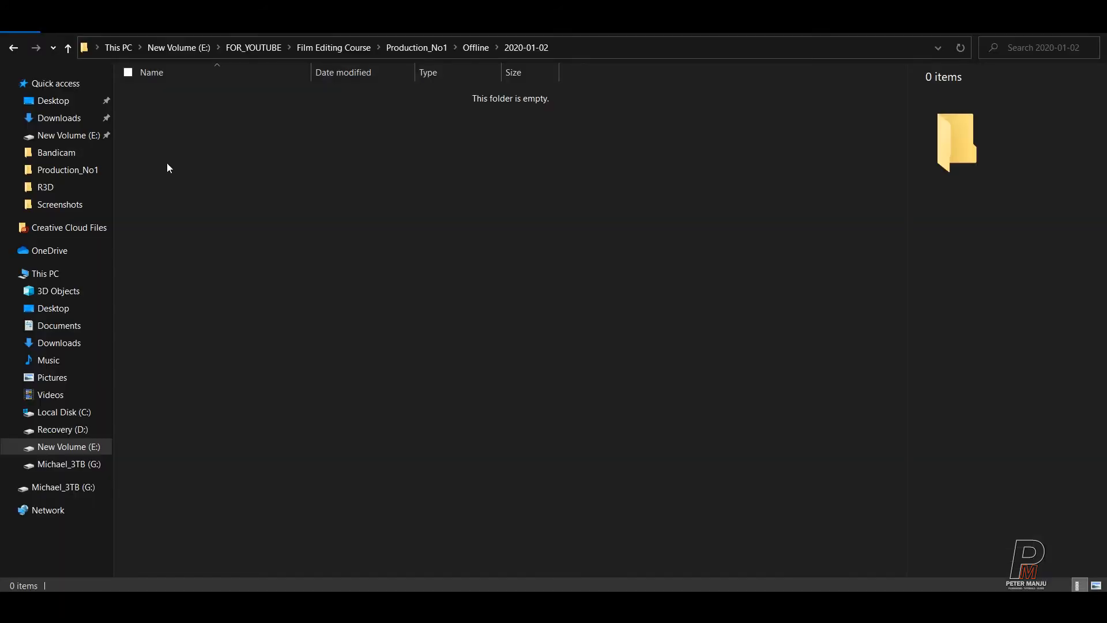
{"action": "left_click", "coordinate": [472, 51]}
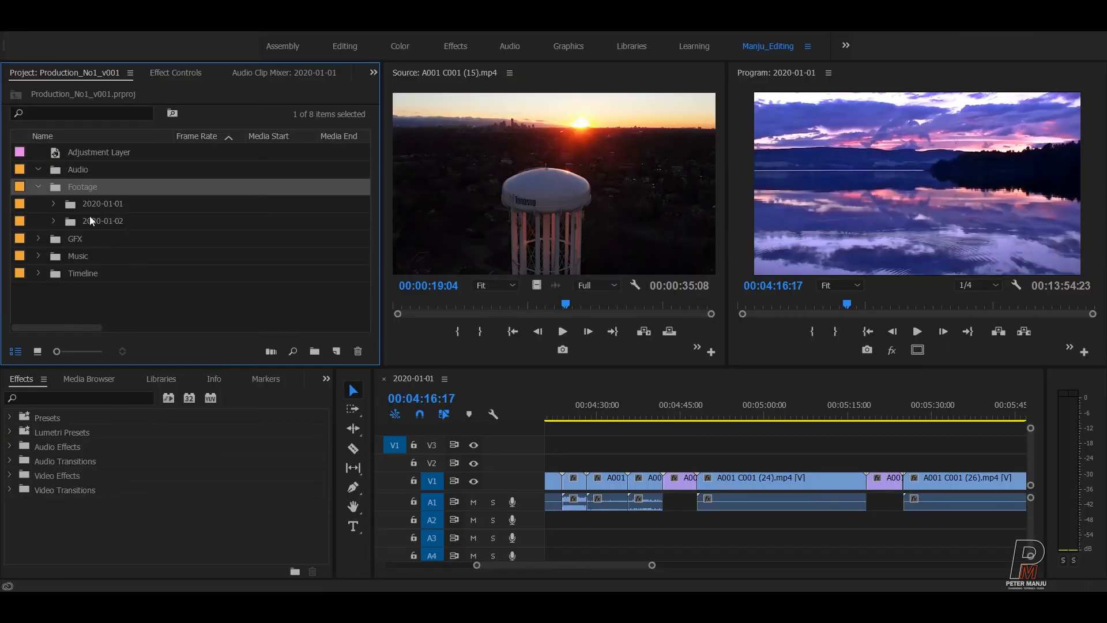
{"action": "right_click", "coordinate": [87, 191]}
{"action": "left_click", "coordinate": [123, 332]}
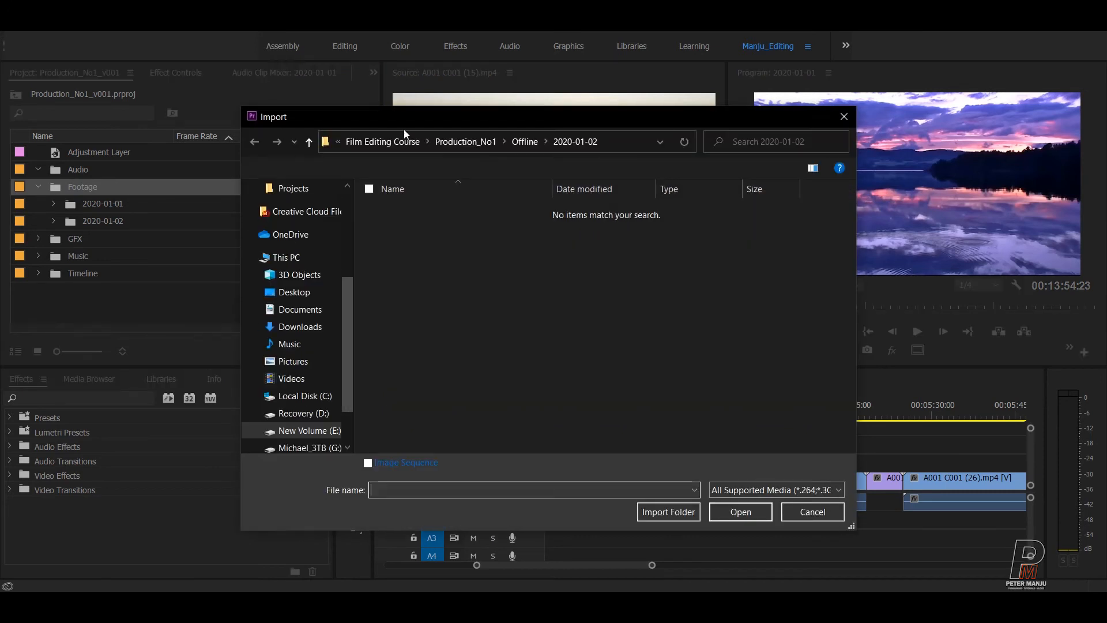
{"action": "left_click_drag", "start_coordinate": [408, 123], "coordinate": [549, 83]}
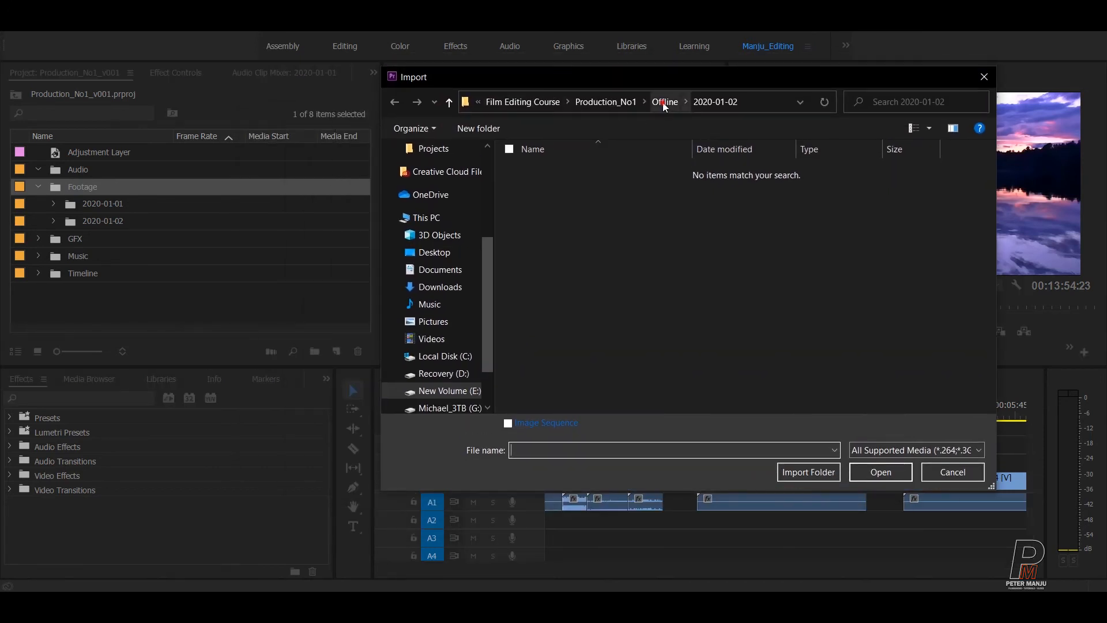
{"action": "left_click", "coordinate": [542, 172]}
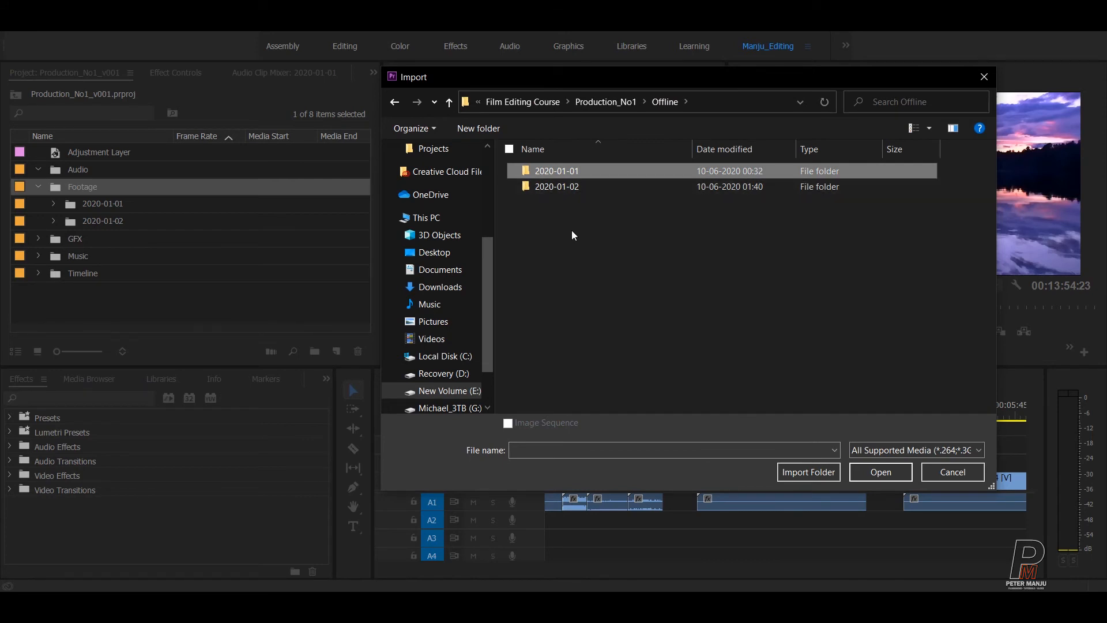
{"action": "left_click", "coordinate": [542, 188], "text": "shift"}
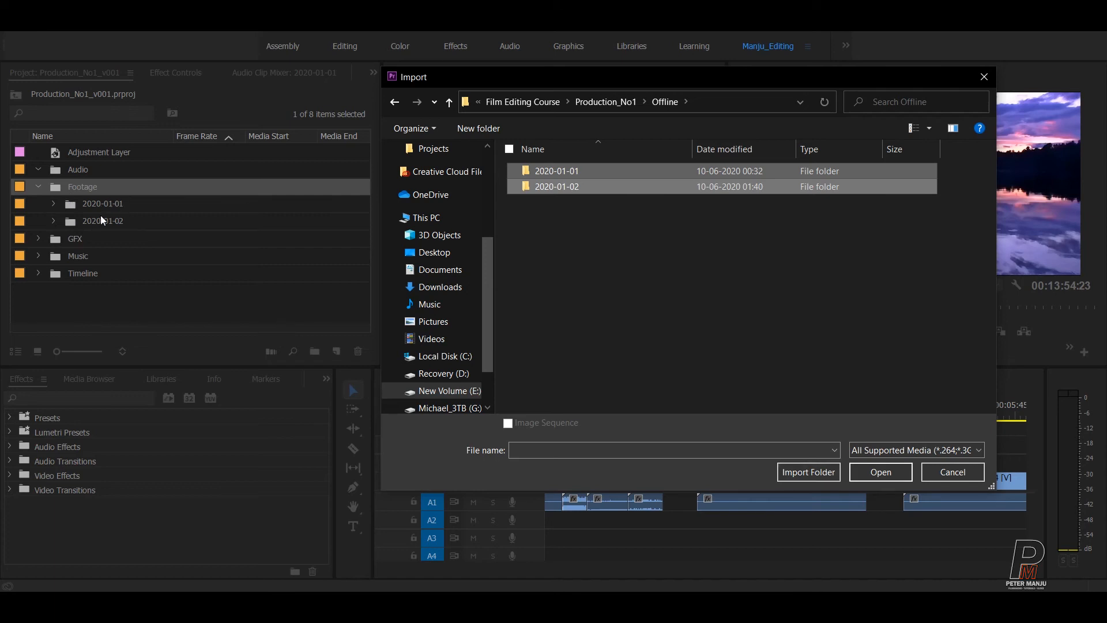
{"action": "left_click", "coordinate": [957, 476]}
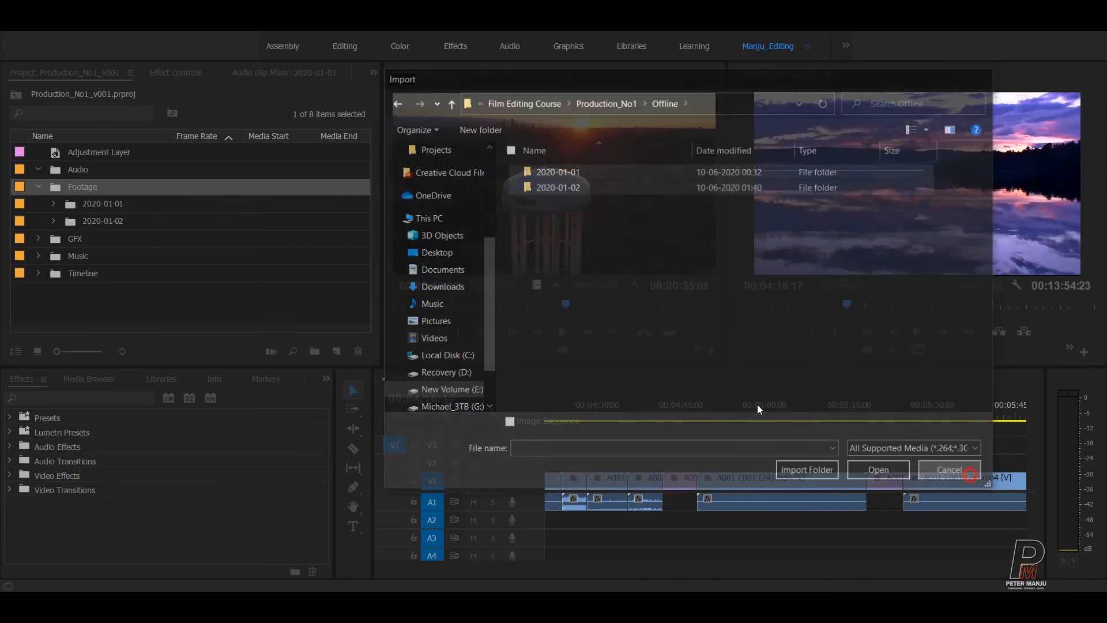
Look through the clips in the R3D bin of the 2020-01-01 footage, and collapse the Footage bins.
{"action": "left_click", "coordinate": [43, 203]}
{"action": "left_click", "coordinate": [54, 203]}
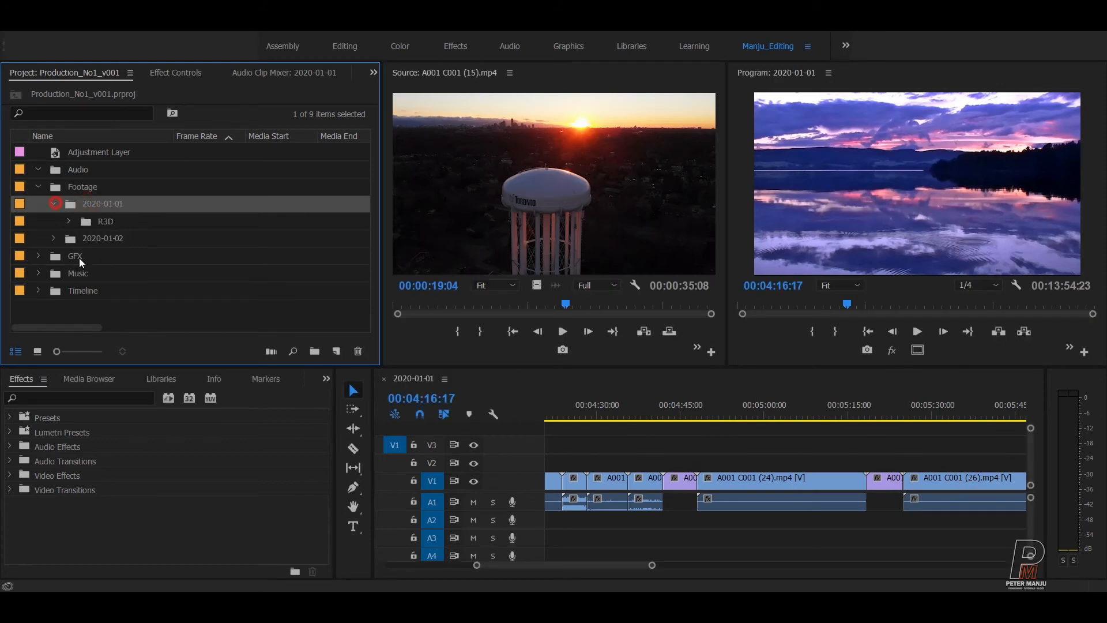
{"action": "left_click", "coordinate": [91, 222]}
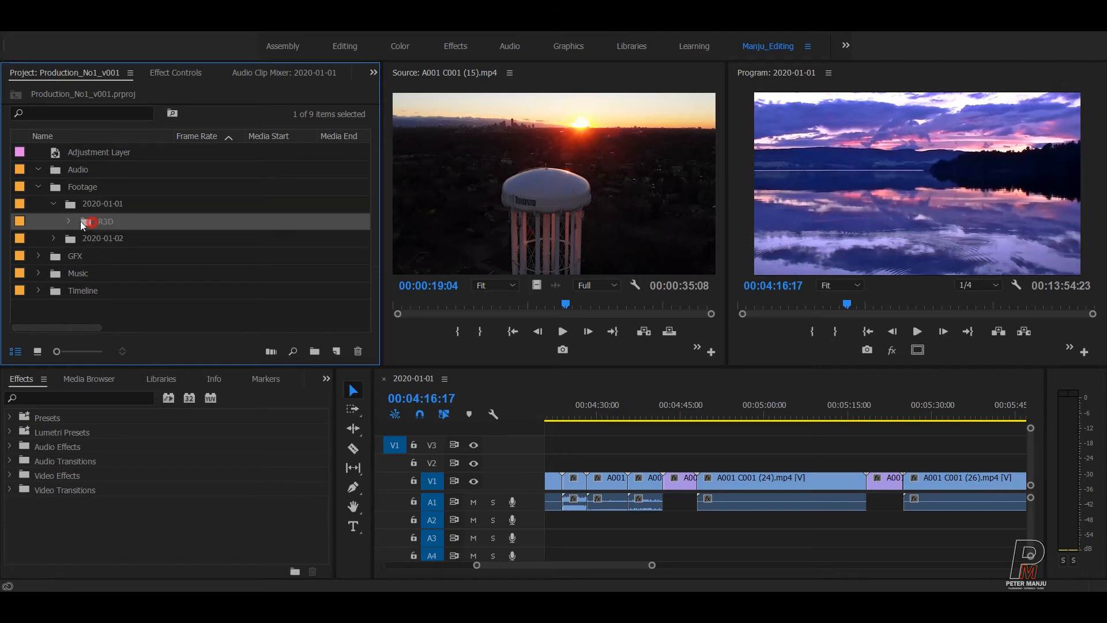
{"action": "left_click", "coordinate": [68, 221]}
{"action": "scroll", "coordinate": [205, 253], "scroll_direction": "down", "scroll_amount": 3}
{"action": "scroll", "coordinate": [205, 253], "scroll_direction": "up", "scroll_amount": 3}
{"action": "left_click", "coordinate": [68, 221]}
{"action": "left_click", "coordinate": [53, 204]}
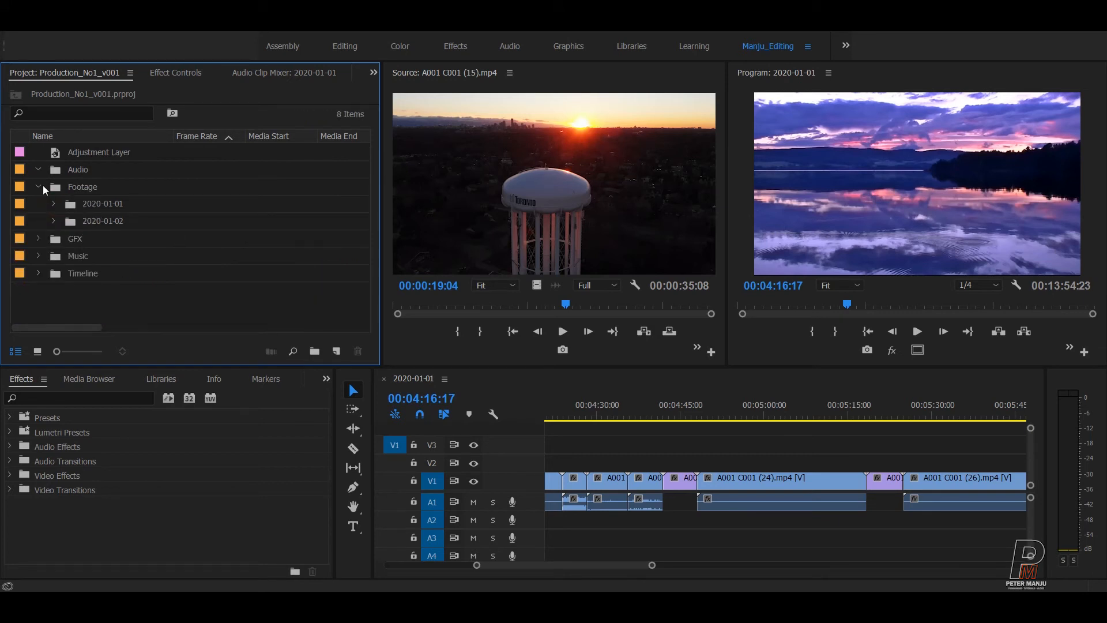
{"action": "left_click", "coordinate": [38, 185]}
Create a new sequence in the Timeline bin from the RED R3D 1080p 16x9 24 preset.
{"action": "left_click", "coordinate": [82, 235]}
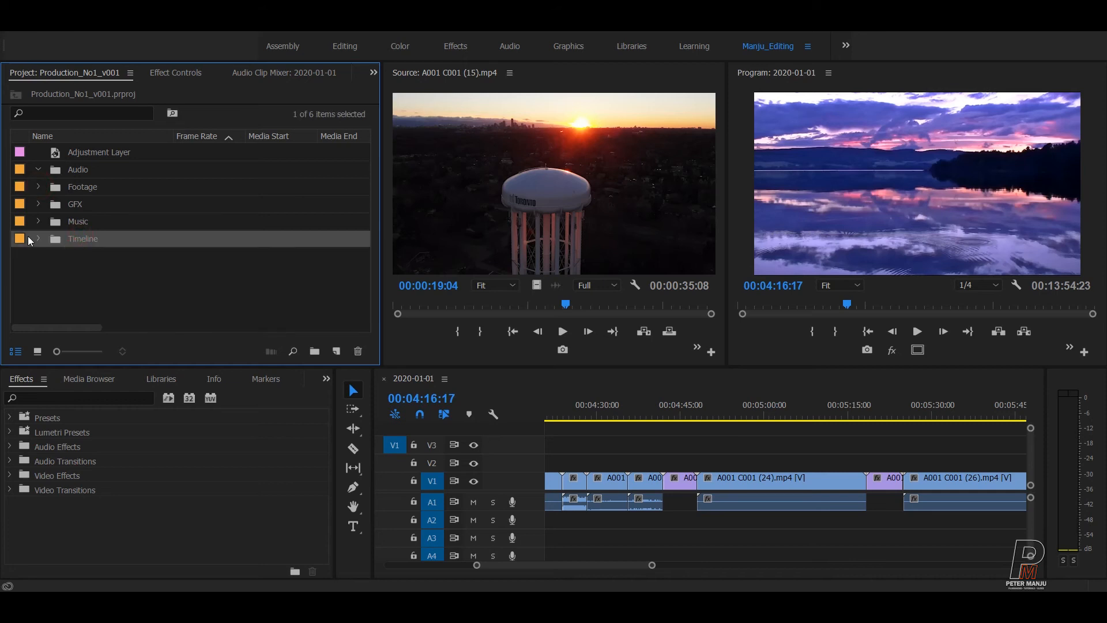
{"action": "left_click", "coordinate": [335, 351]}
{"action": "key", "text": "Escape"}
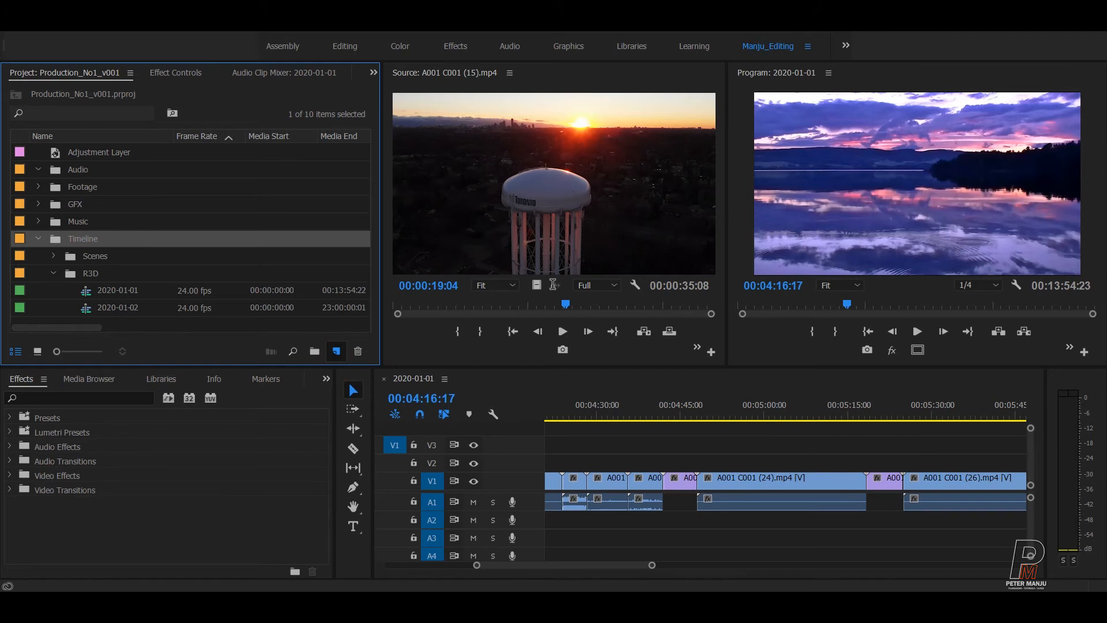
{"action": "key", "text": "ctrl+n"}
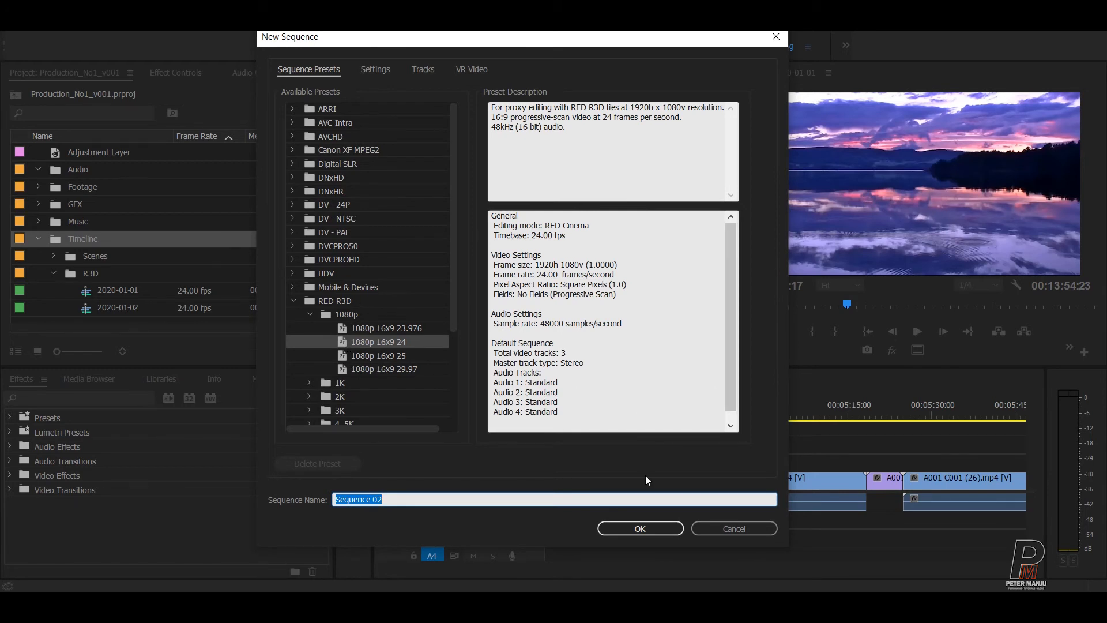
{"action": "left_click", "coordinate": [640, 528]}
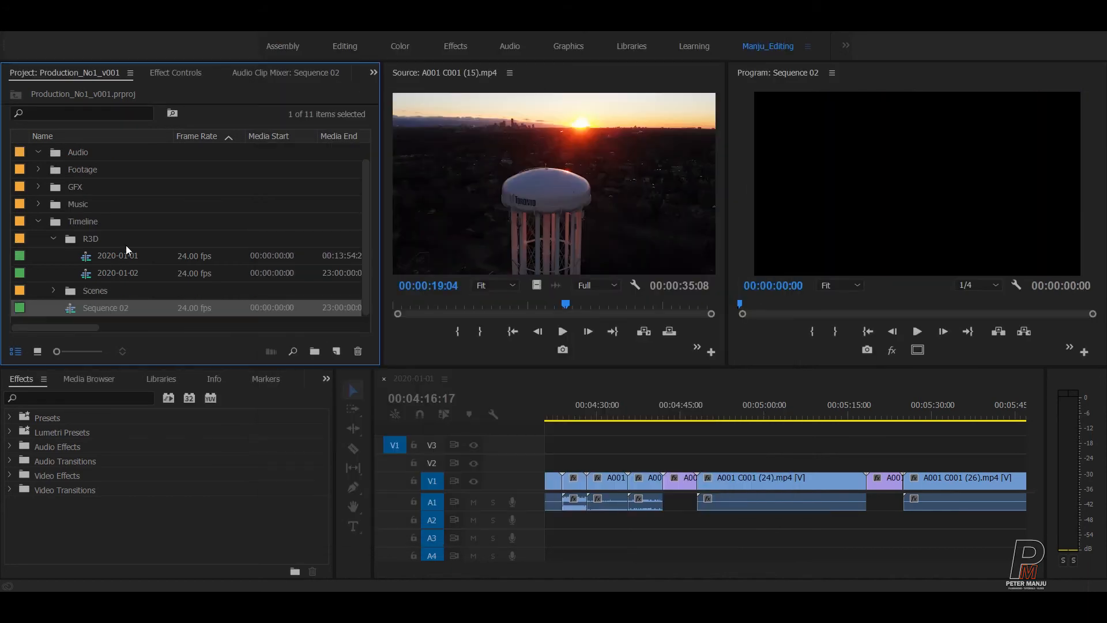
Rename the new sequence in the Timeline bin as 2020-01-01.
{"action": "left_click", "coordinate": [86, 306]}
{"action": "type", "text": "2"}
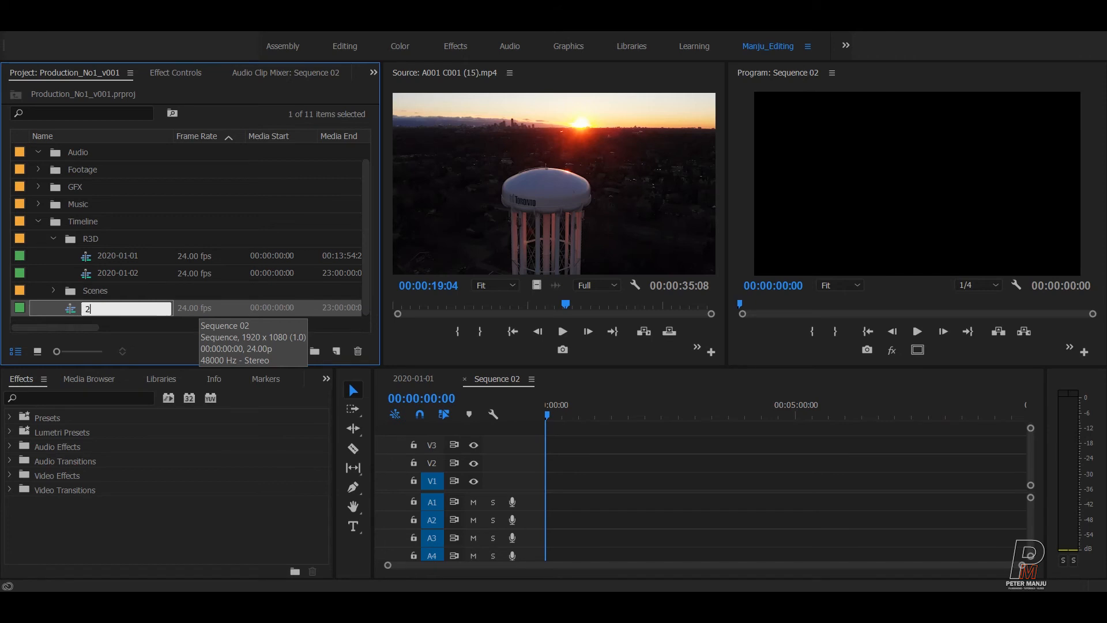
{"action": "type", "text": "020-01-01"}
{"action": "key", "text": "BackSpace"}
{"action": "key", "text": "BackSpace"}
{"action": "key", "text": "BackSpace"}
{"action": "type", "text": "-01"}
{"action": "key", "text": "Return"}
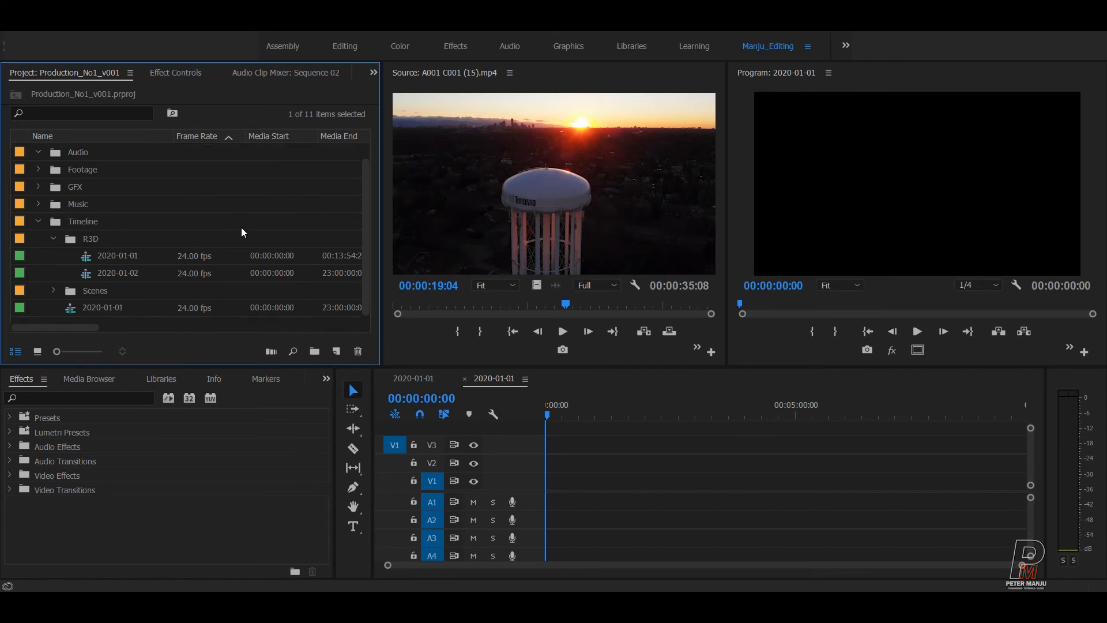
Open the new 2020-01-01 sequence and place the entire 2020-01-01 footage bin at the start of its timeline.
{"action": "double_click", "coordinate": [74, 308]}
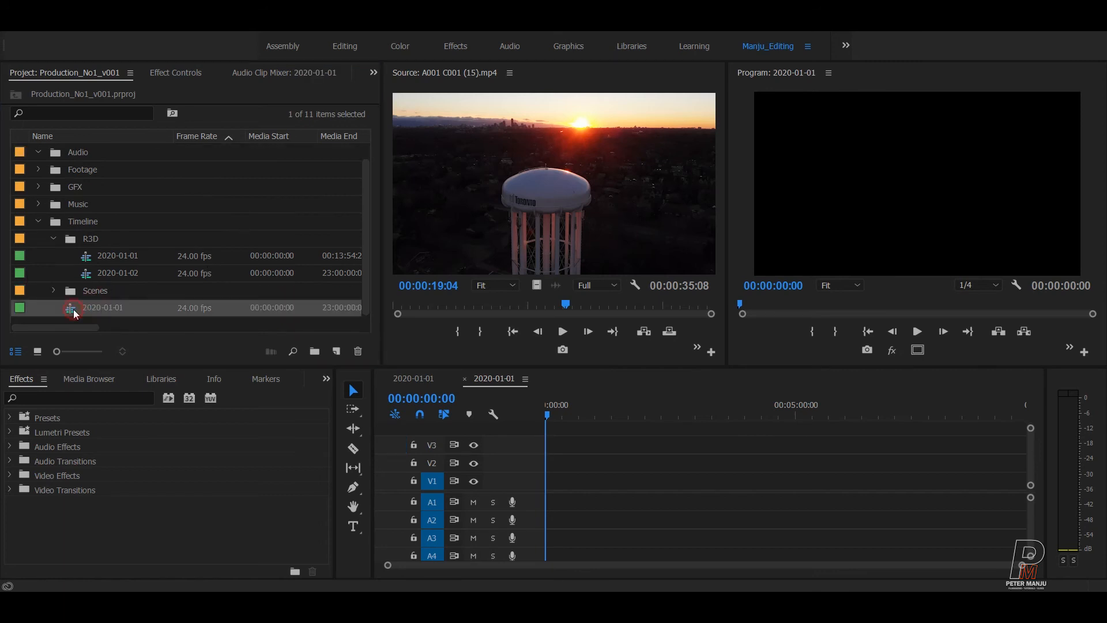
{"action": "left_click", "coordinate": [686, 474]}
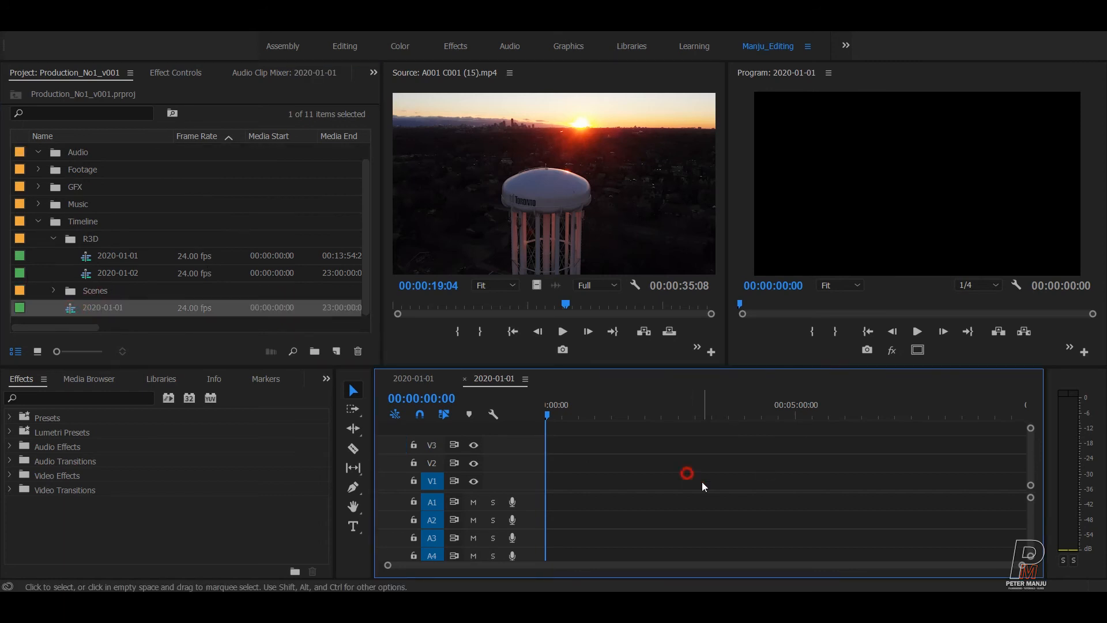
{"action": "left_click", "coordinate": [71, 167]}
{"action": "left_click", "coordinate": [38, 169]}
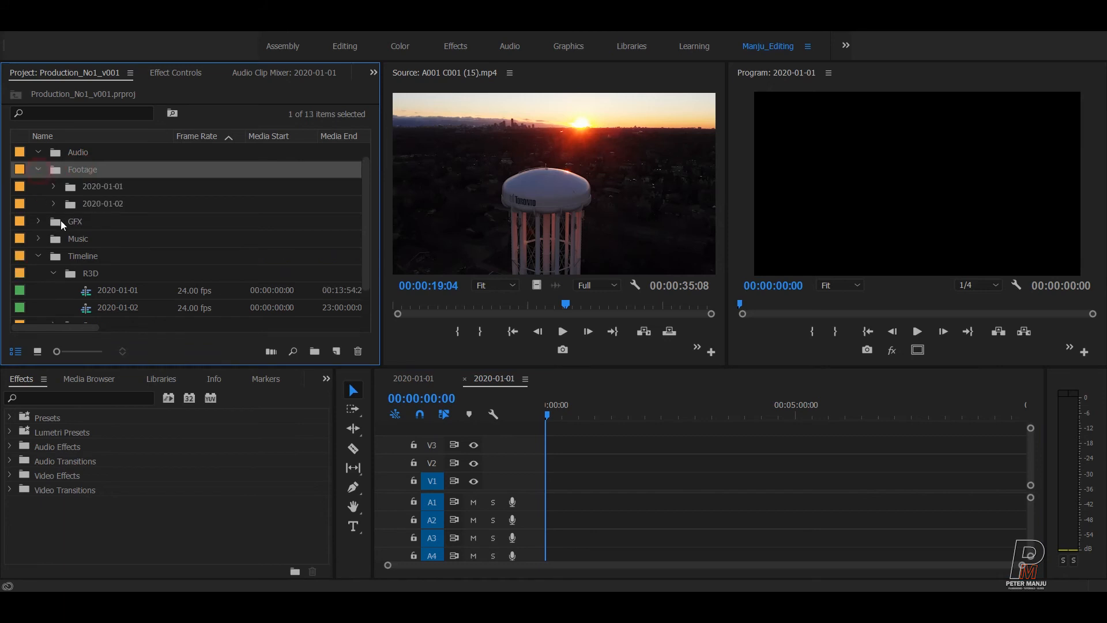
{"action": "left_click", "coordinate": [104, 188]}
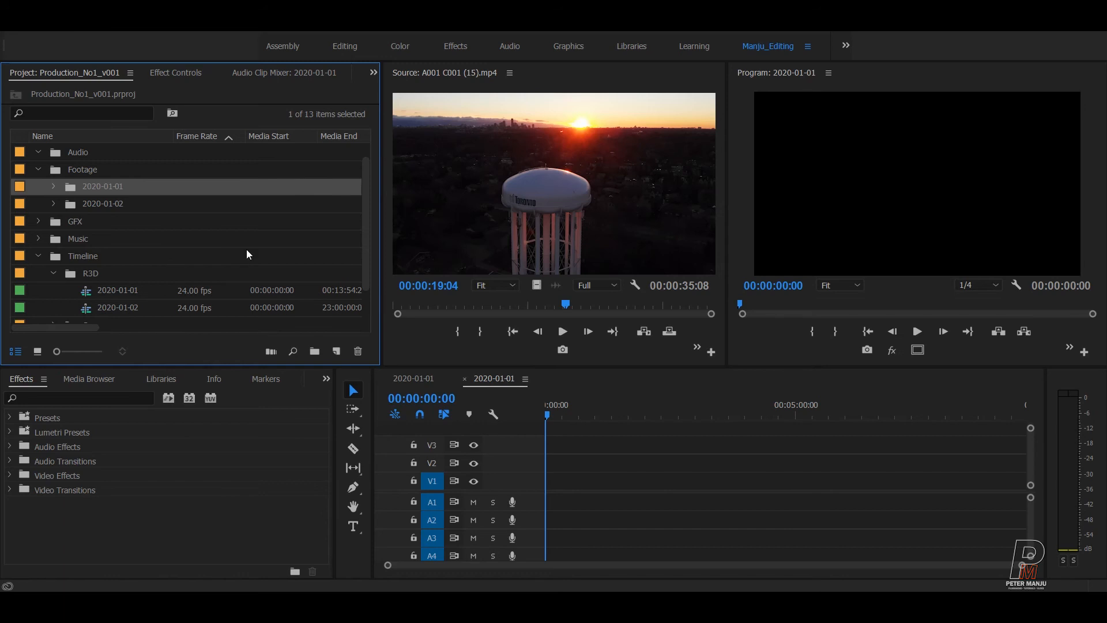
{"action": "left_click_drag", "start_coordinate": [541, 381], "coordinate": [547, 491]}
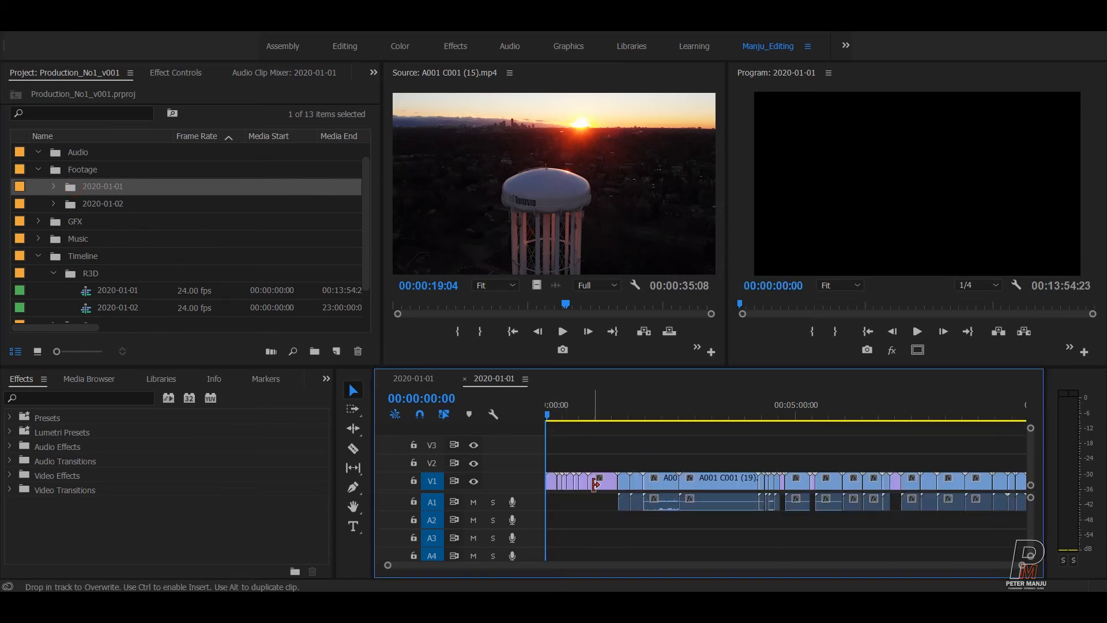
{"action": "scroll", "coordinate": [696, 512], "scroll_direction": "down", "scroll_amount": 5}
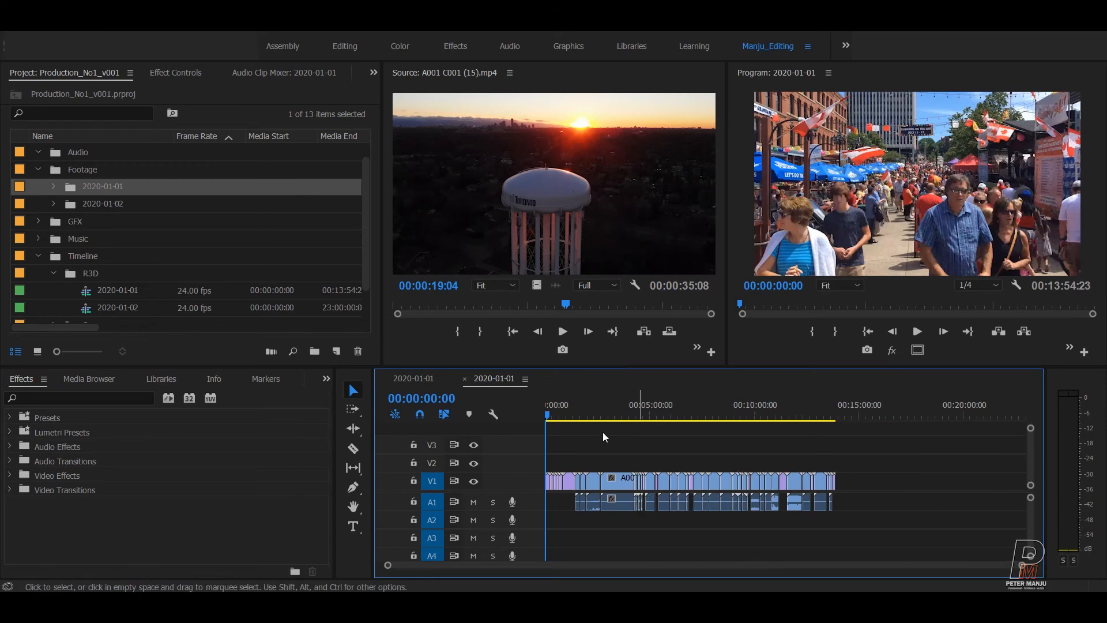
{"action": "mouse_move", "coordinate": [548, 431]}
{"action": "left_mouse_down"}
{"action": "mouse_move", "coordinate": [805, 432]}
{"action": "mouse_move", "coordinate": [539, 448]}
{"action": "left_mouse_up"}
Close the filled 2020-01-01 sequence and reopen it from the Timeline bin.
{"action": "left_click", "coordinate": [464, 379]}
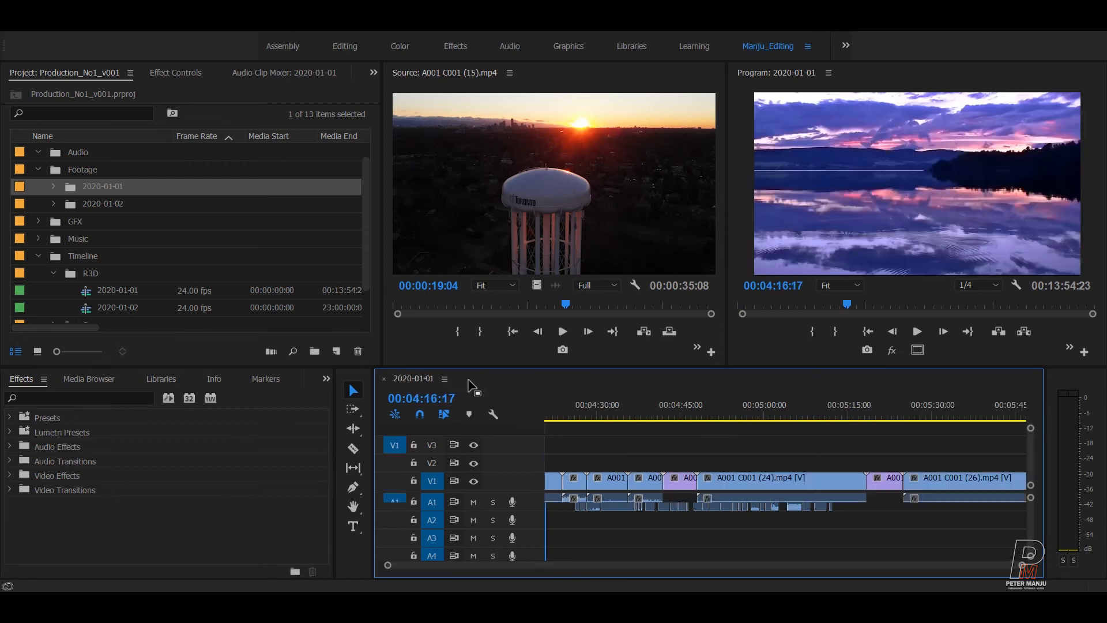
{"action": "left_click", "coordinate": [41, 172]}
{"action": "left_click", "coordinate": [36, 220]}
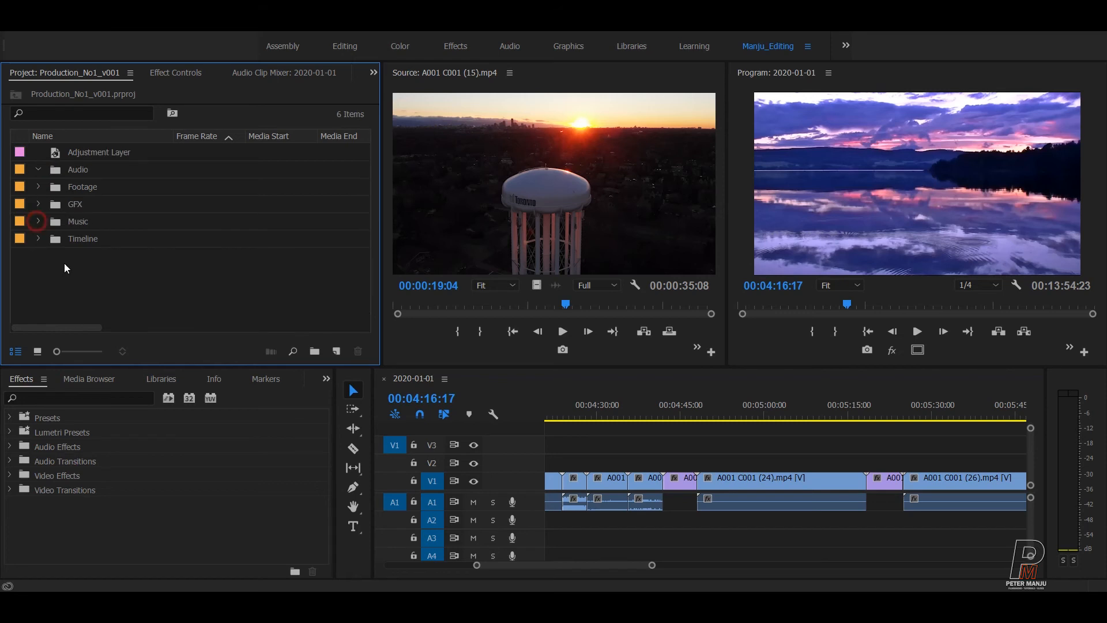
{"action": "left_click", "coordinate": [43, 238]}
{"action": "left_click", "coordinate": [42, 238]}
{"action": "double_click", "coordinate": [78, 307]}
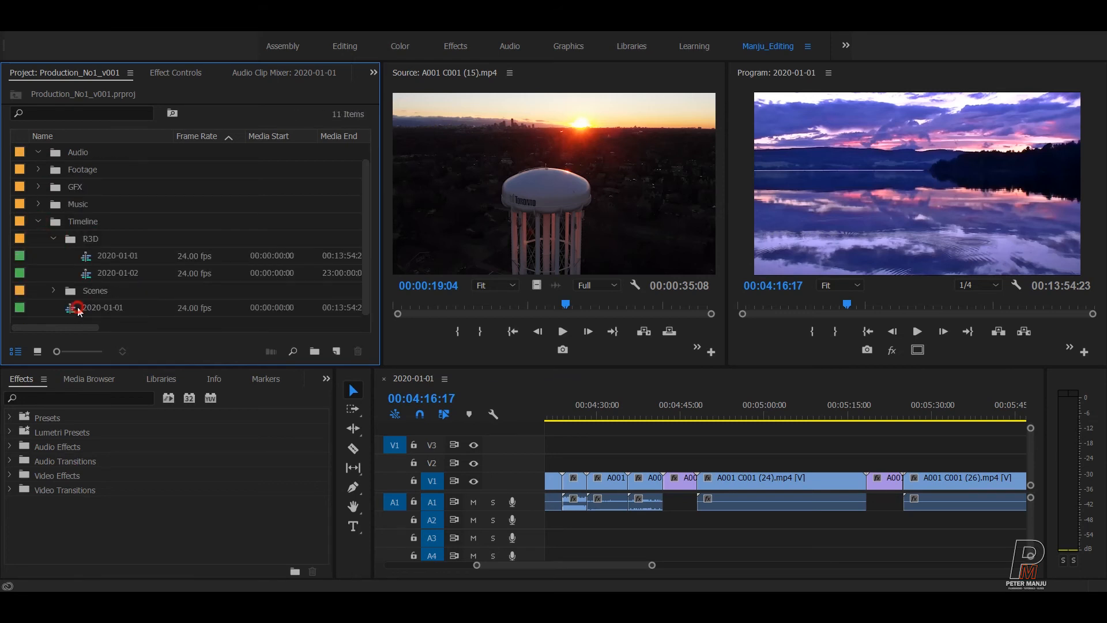
Collapse the R3D bin inside the Timeline bin and expand the Scenes bin.
{"action": "left_click", "coordinate": [54, 241]}
{"action": "left_click", "coordinate": [84, 238]}
{"action": "left_click", "coordinate": [94, 278]}
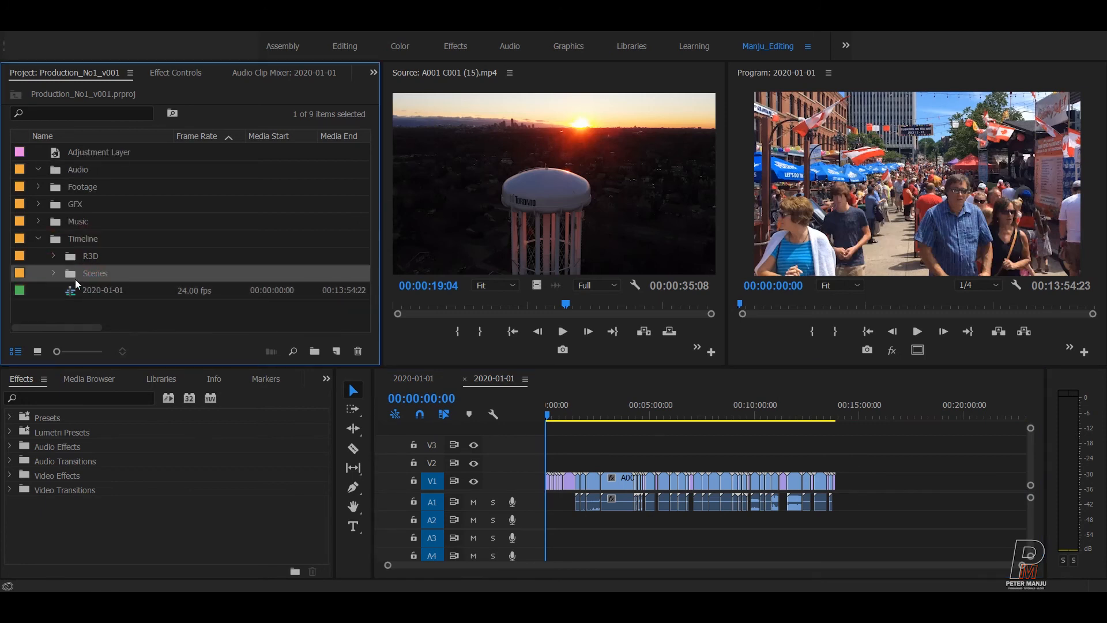
{"action": "left_click", "coordinate": [52, 273]}
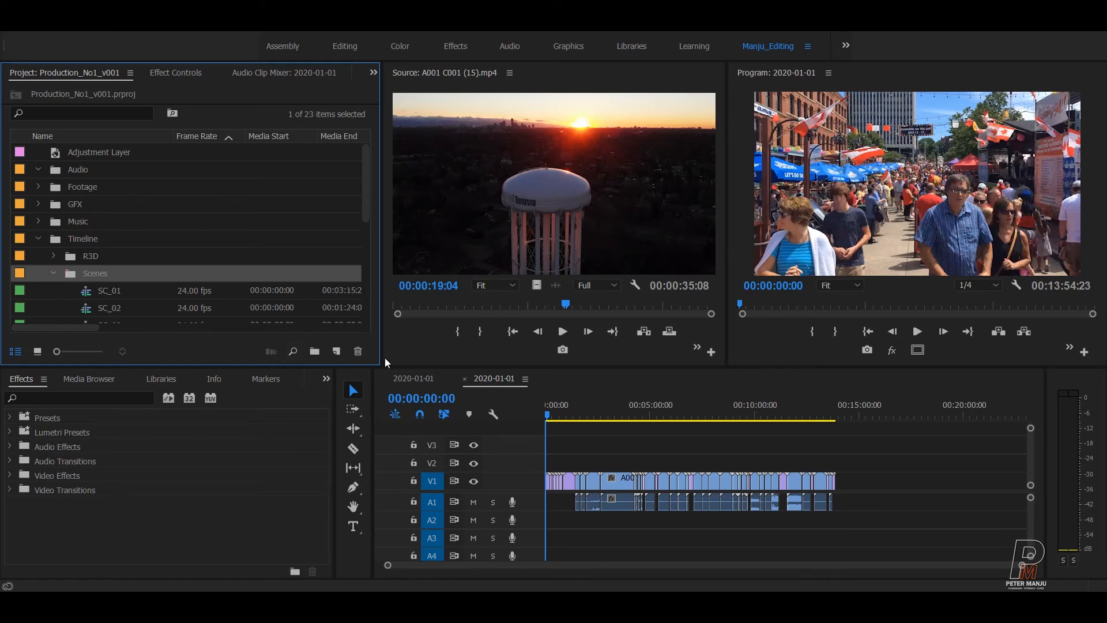
Create a sequence in the Scenes bin from the RED R3D 1080p 16x9 24 preset, named dsjhkjdhj, and open it.
{"action": "left_click", "coordinate": [336, 351]}
{"action": "left_click", "coordinate": [342, 371]}
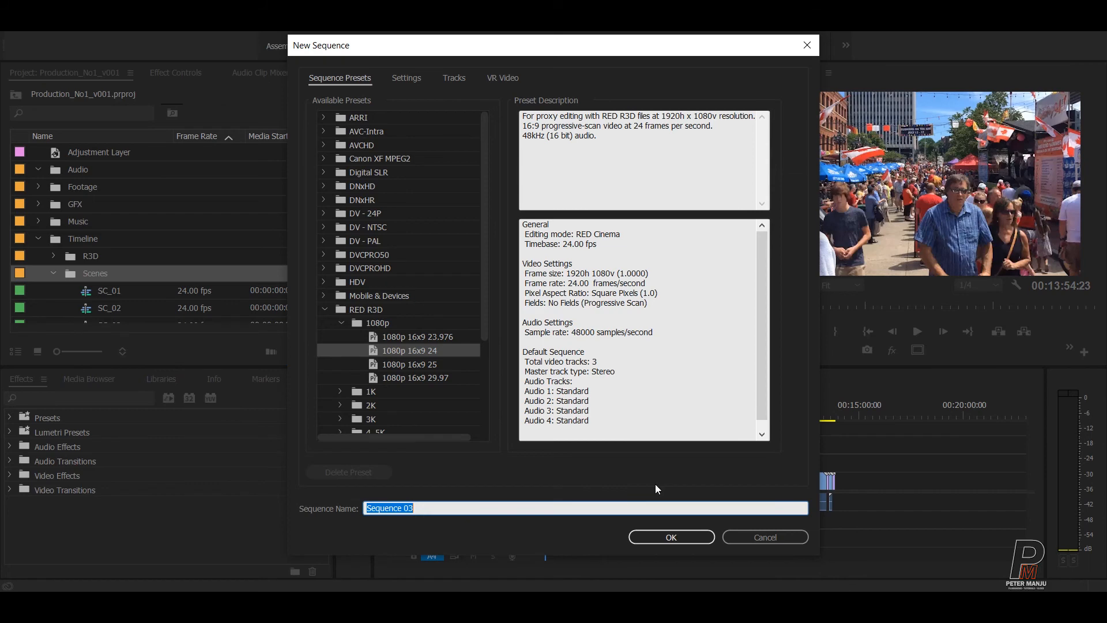
{"action": "left_click", "coordinate": [691, 538]}
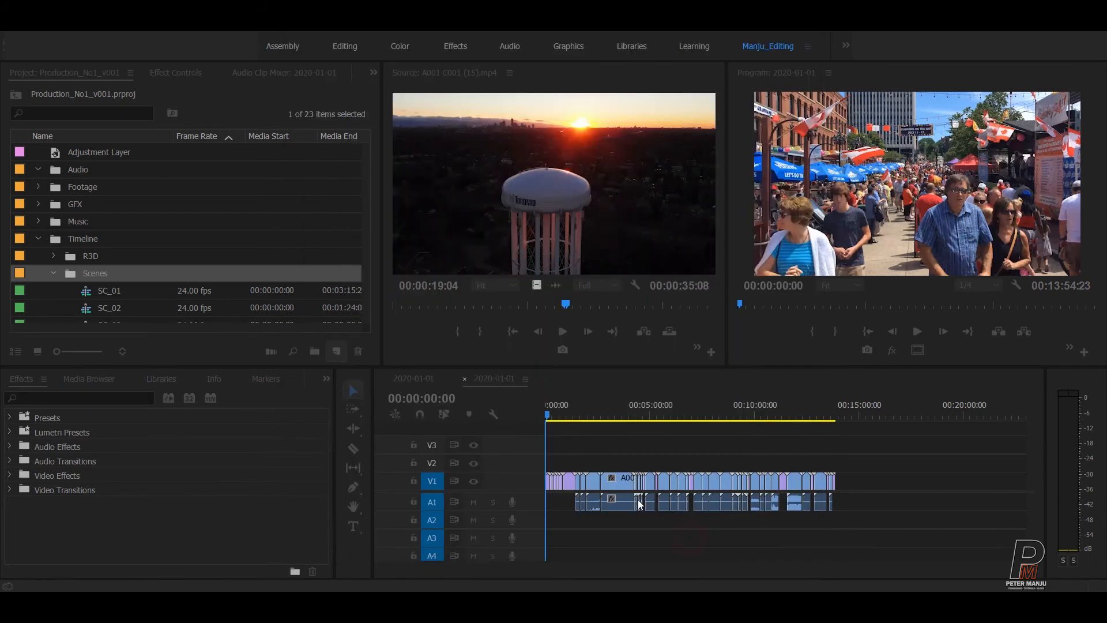
{"action": "left_click", "coordinate": [111, 290]}
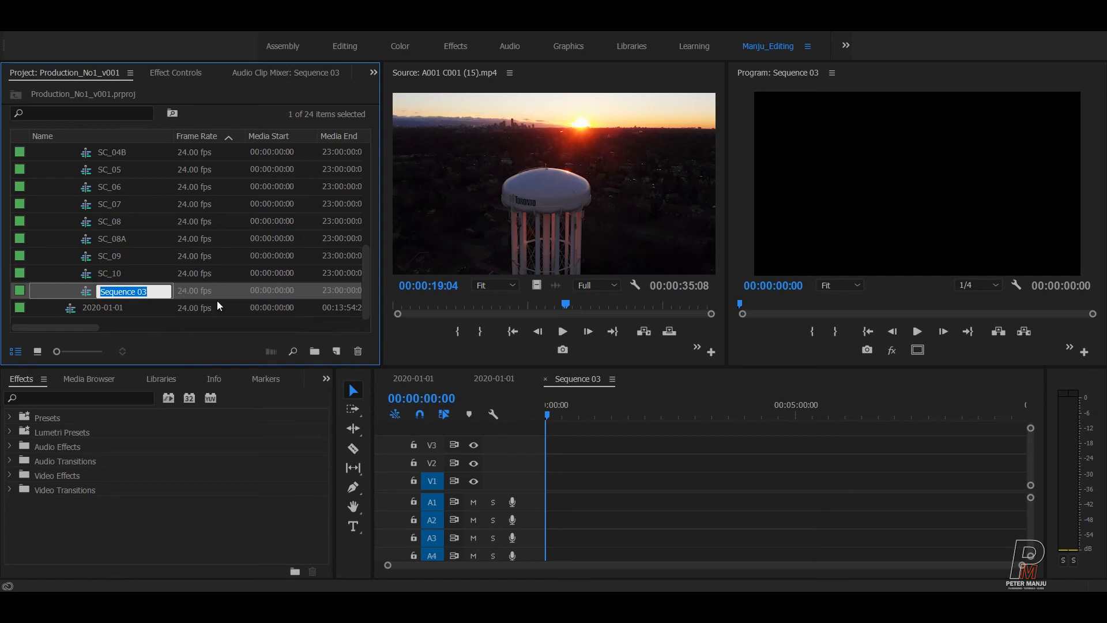
{"action": "type", "text": "dsjhkjdhj"}
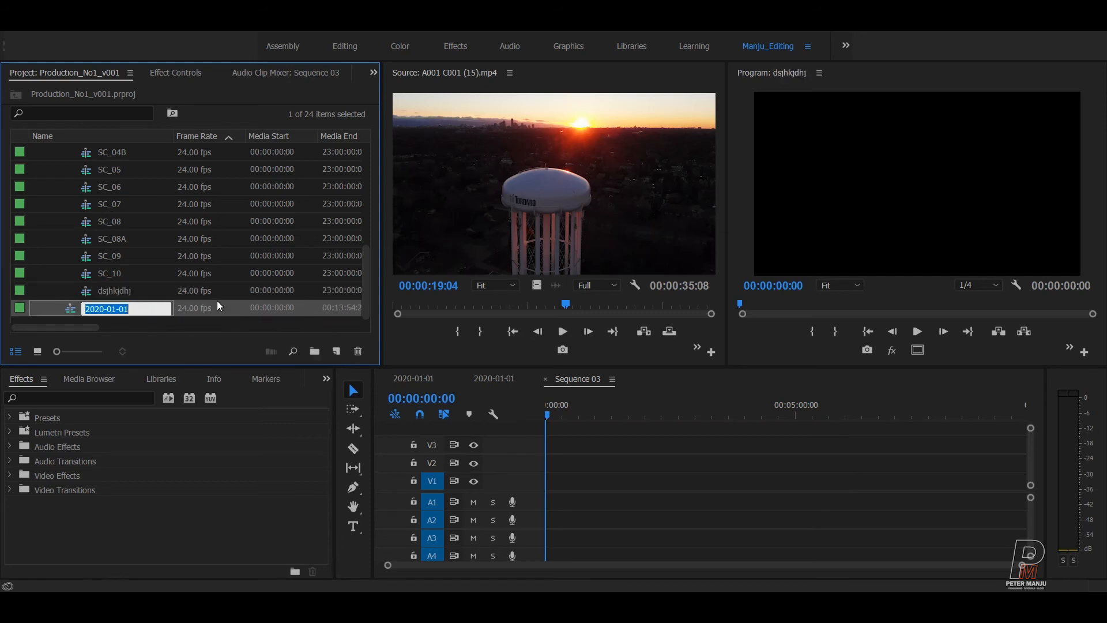
{"action": "left_click", "coordinate": [115, 290]}
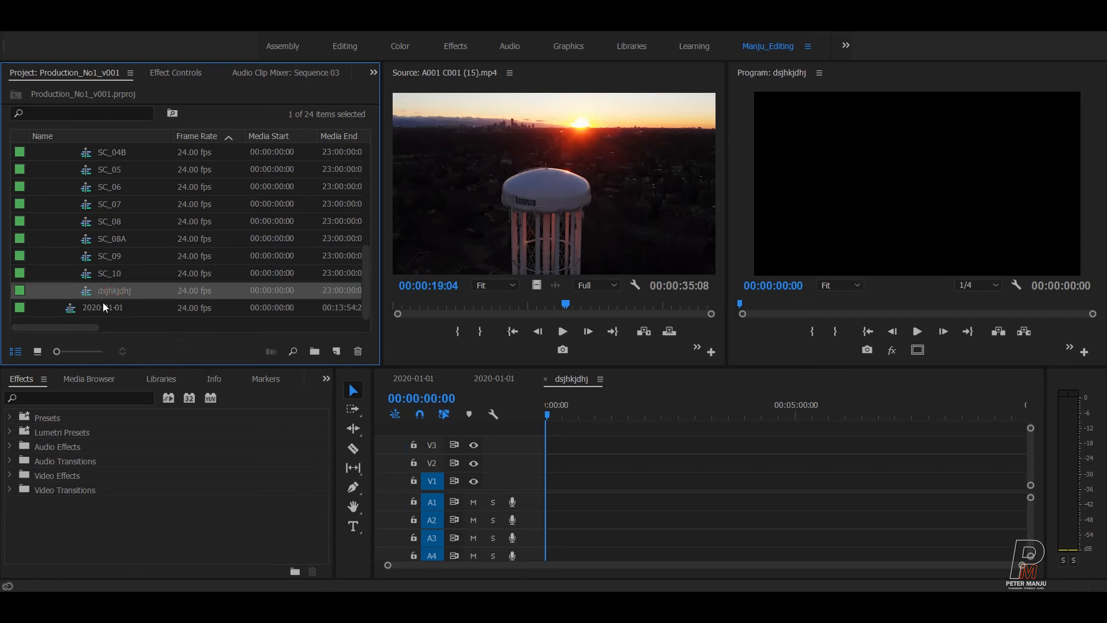
{"action": "double_click", "coordinate": [87, 293]}
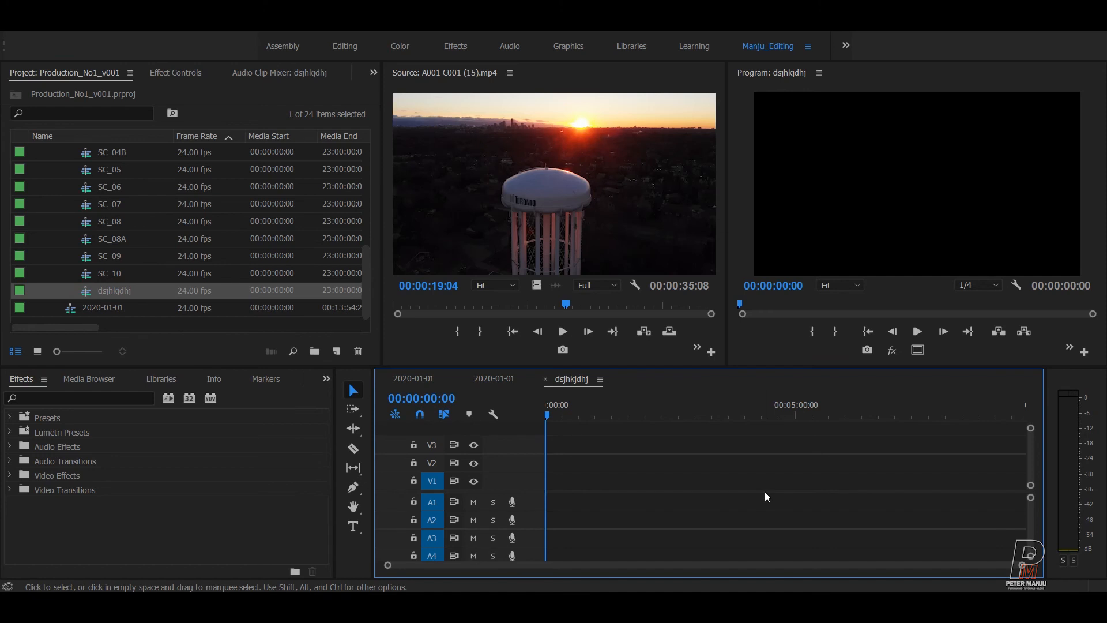
Duplicate the dsjhkjdhj sequence in the Scenes bin, and duplicate the original and its copy together.
{"action": "left_click", "coordinate": [90, 291]}
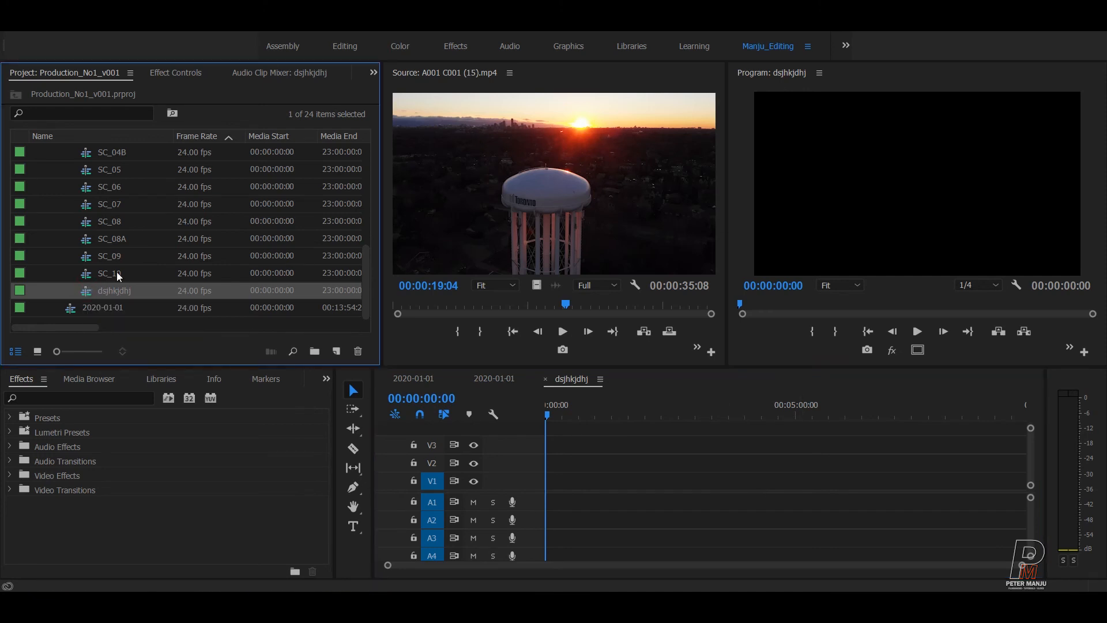
{"action": "right_click", "coordinate": [88, 292]}
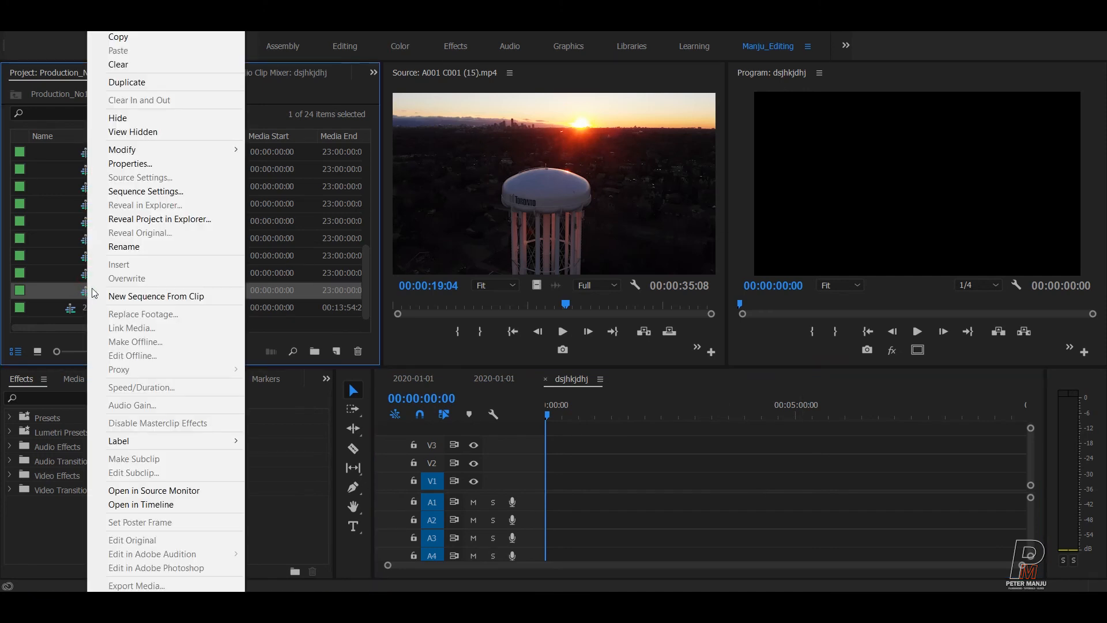
{"action": "left_click", "coordinate": [133, 82]}
{"action": "scroll", "coordinate": [143, 182], "scroll_direction": "down", "scroll_amount": 3}
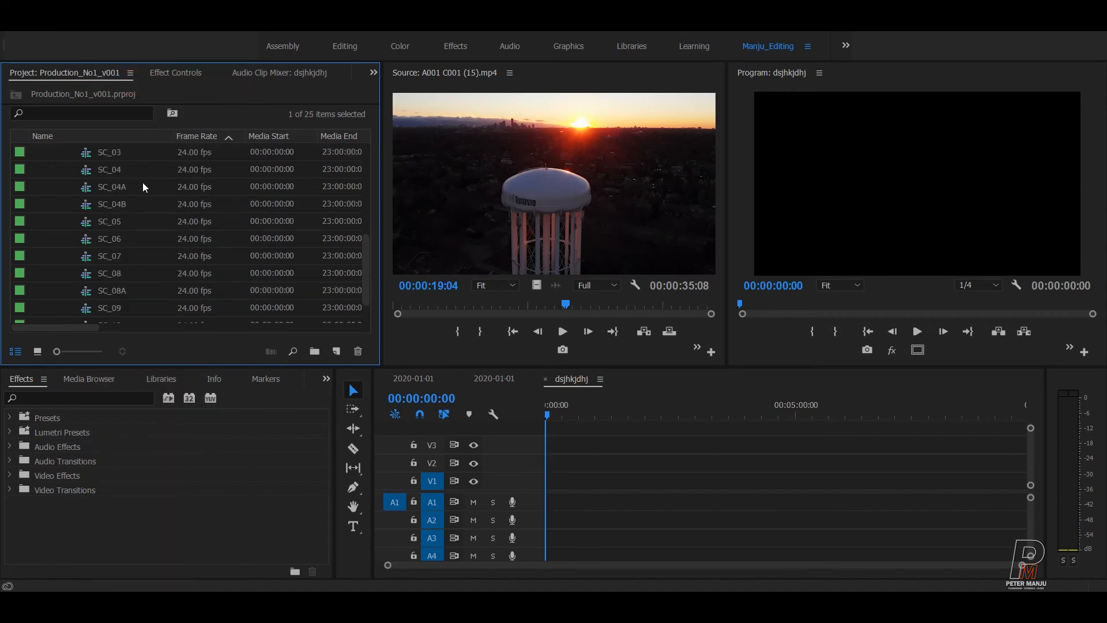
{"action": "key", "text": "grave"}
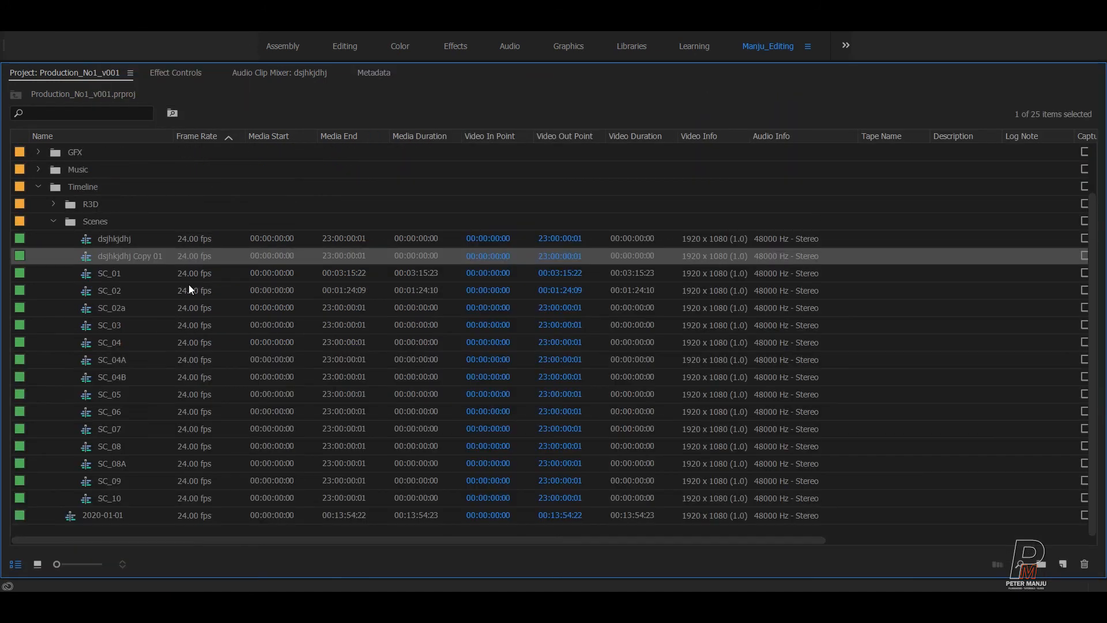
{"action": "left_click", "coordinate": [126, 240], "text": "shift"}
{"action": "right_click", "coordinate": [112, 244]}
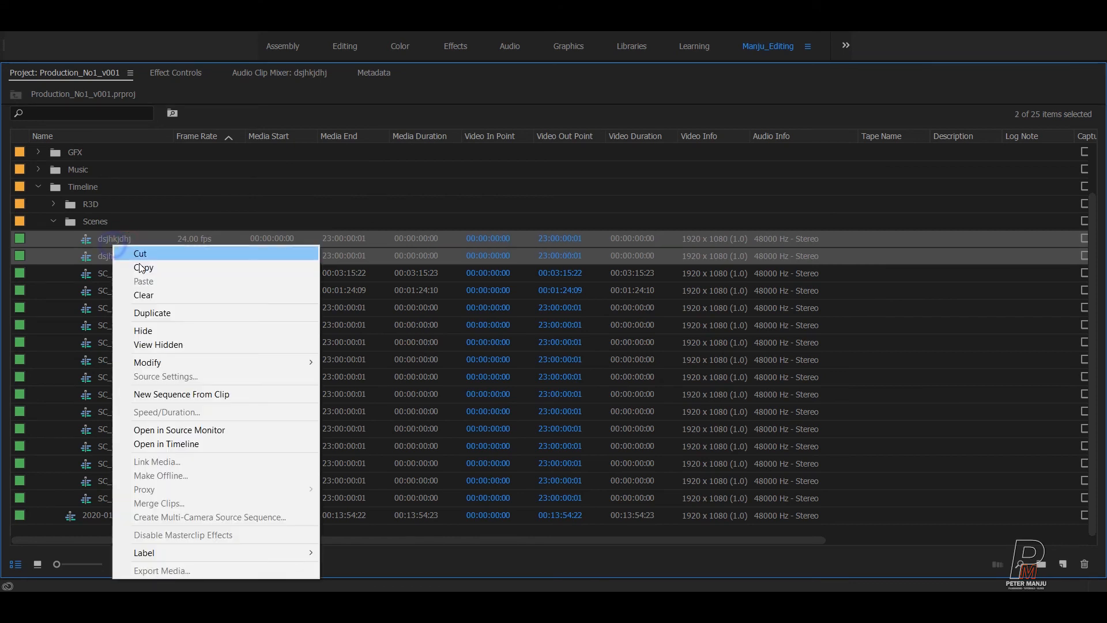
{"action": "left_click", "coordinate": [159, 311]}
{"action": "left_click", "coordinate": [146, 294]}
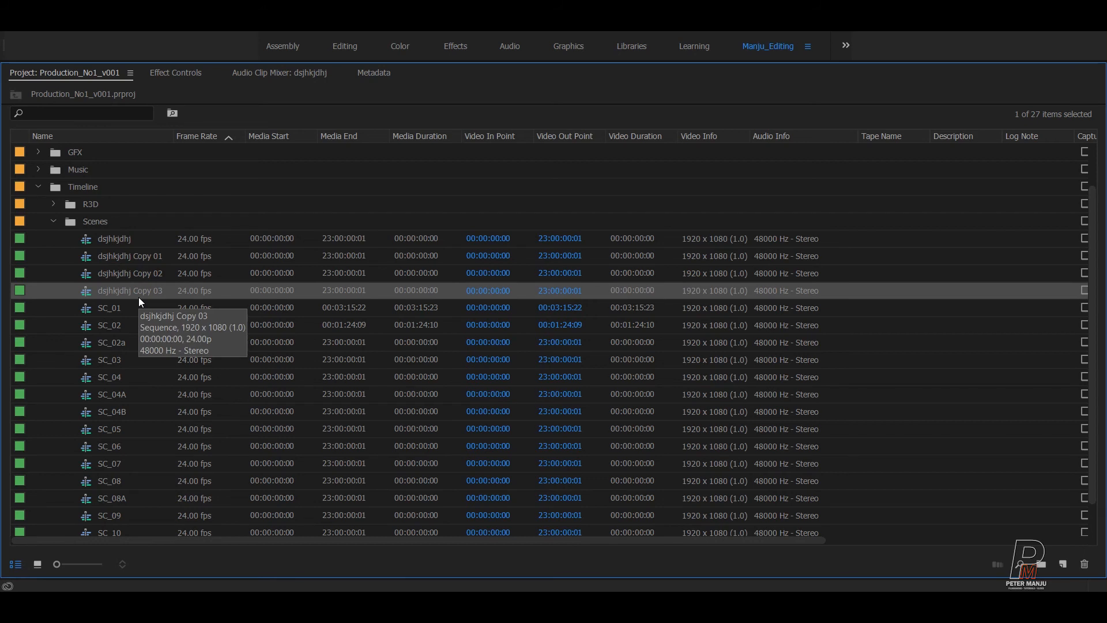
Rename the original dsjhkjdhj sequence in the Scenes bin as scene.
{"action": "right_click", "coordinate": [122, 236]}
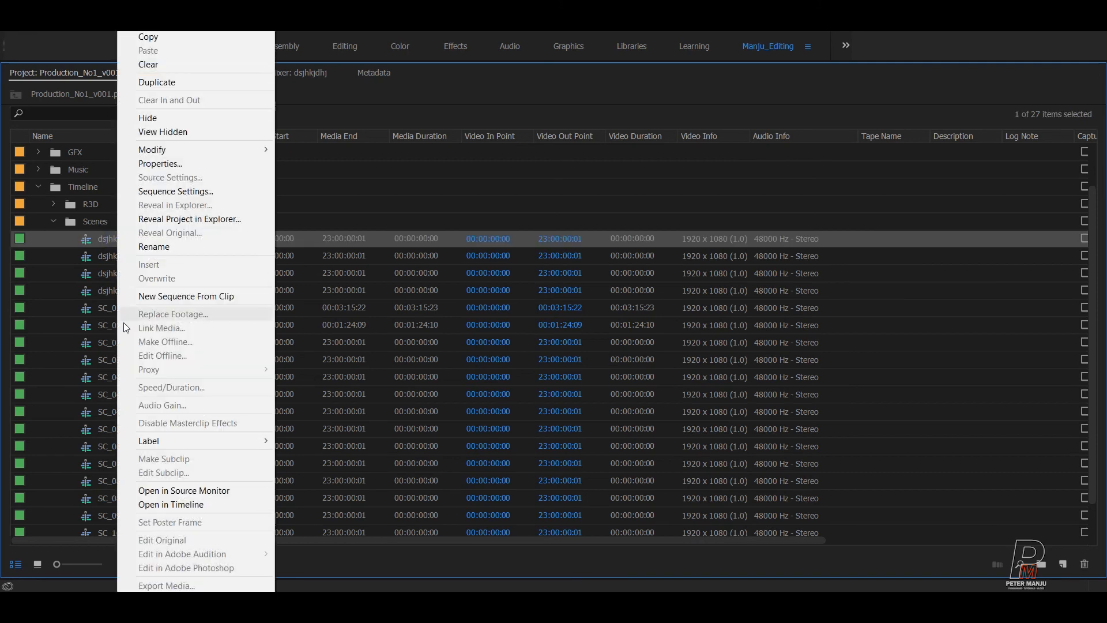
{"action": "left_click", "coordinate": [157, 246]}
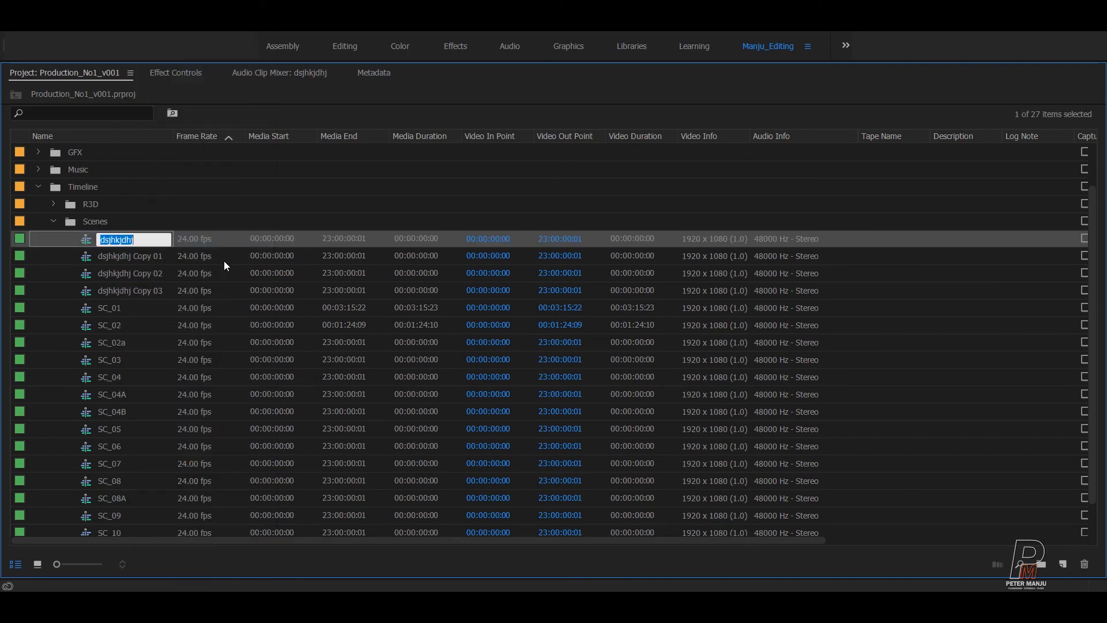
{"action": "type", "text": "scene"}
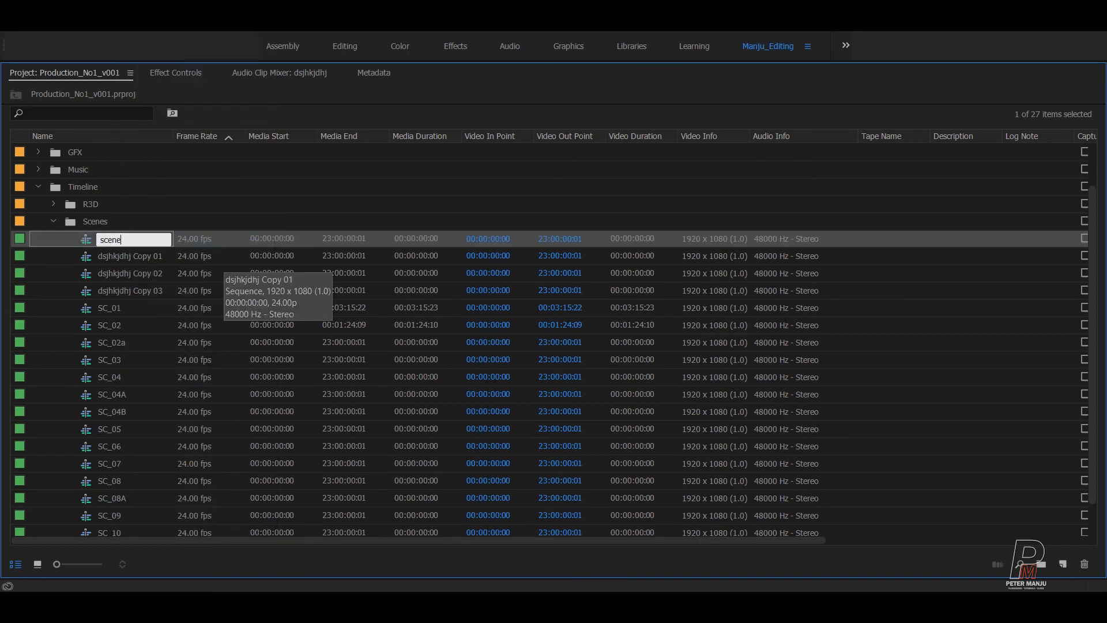
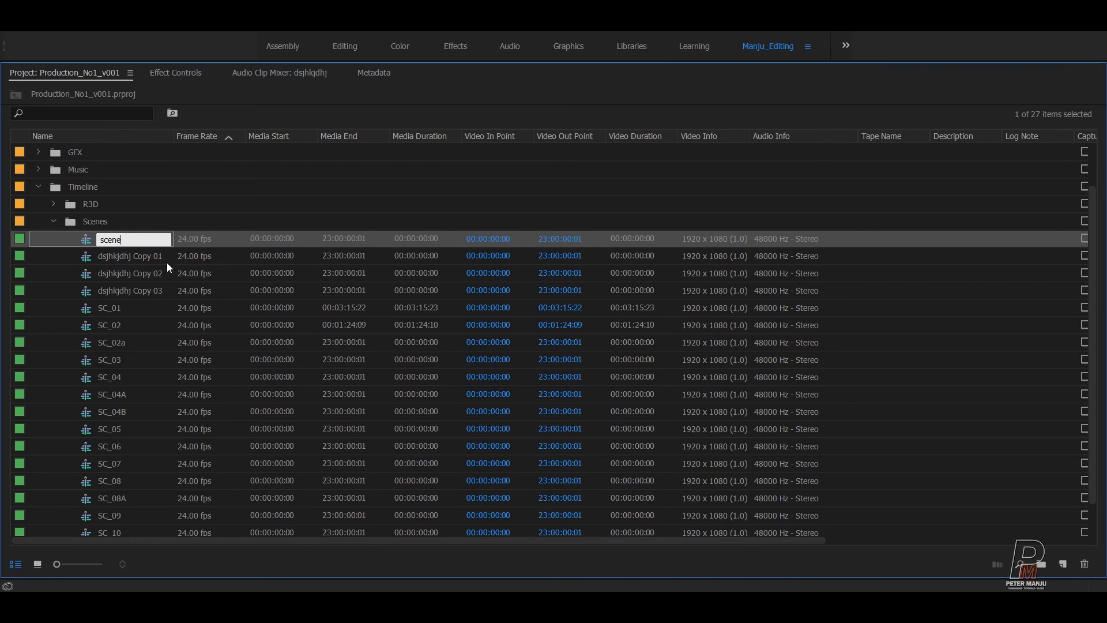
Delete the scene sequence and its three dsjhkjdhj copies from the Scenes bin.
{"action": "left_click", "coordinate": [140, 290]}
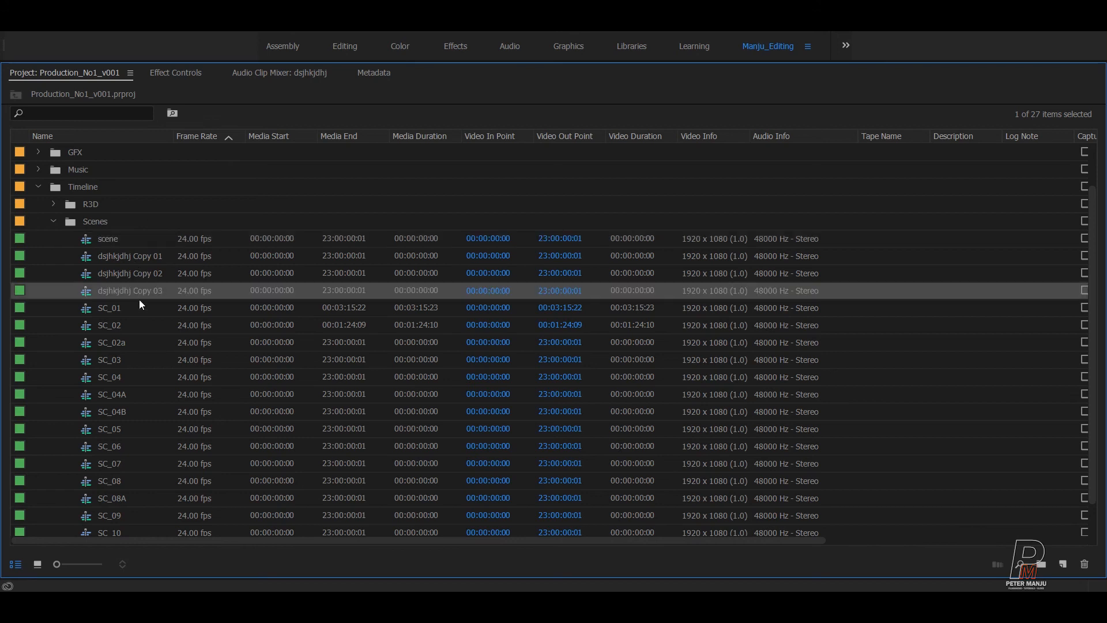
{"action": "left_click", "coordinate": [116, 239], "text": "shift"}
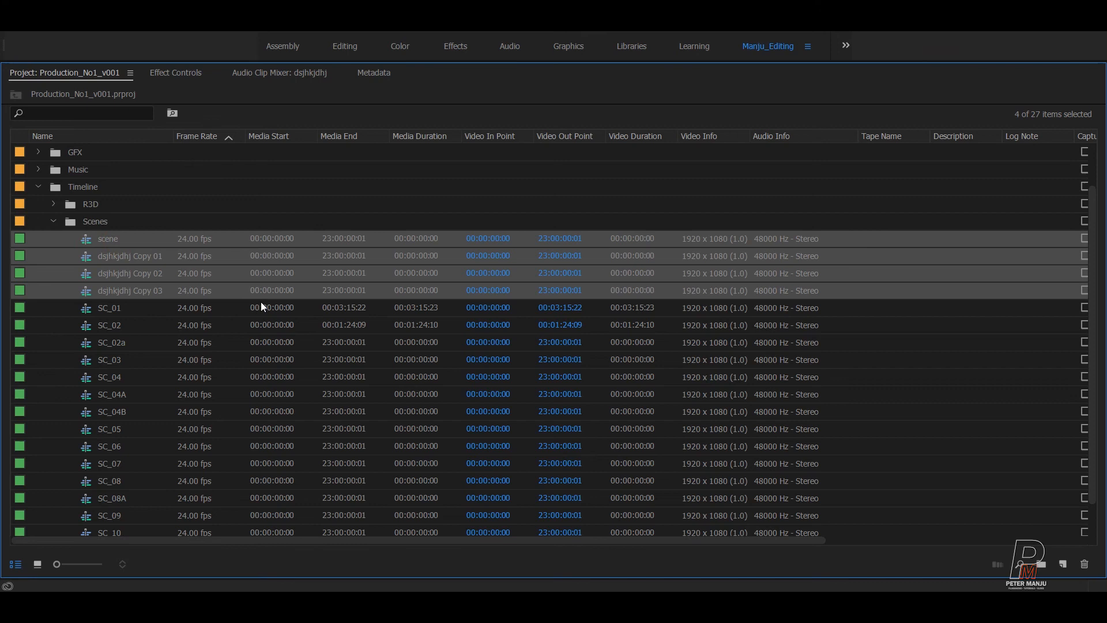
{"action": "key", "text": "Delete"}
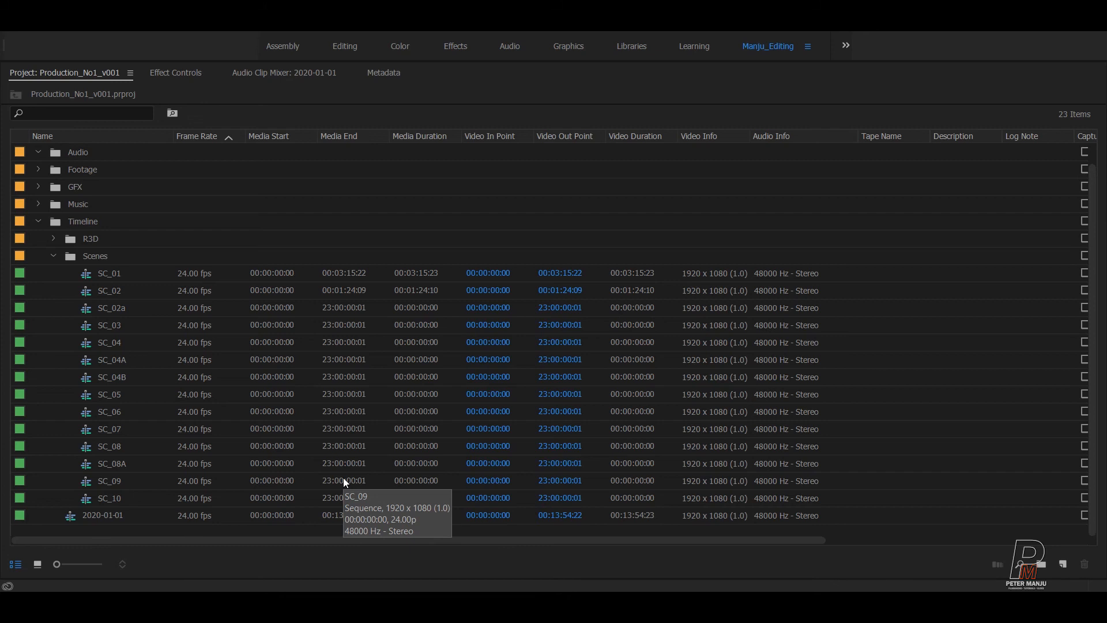
Open the SC_01 sequence from the Scenes bin and compare its timeline with the 2020-01-01 shoot-day sequence.
{"action": "double_click", "coordinate": [88, 277]}
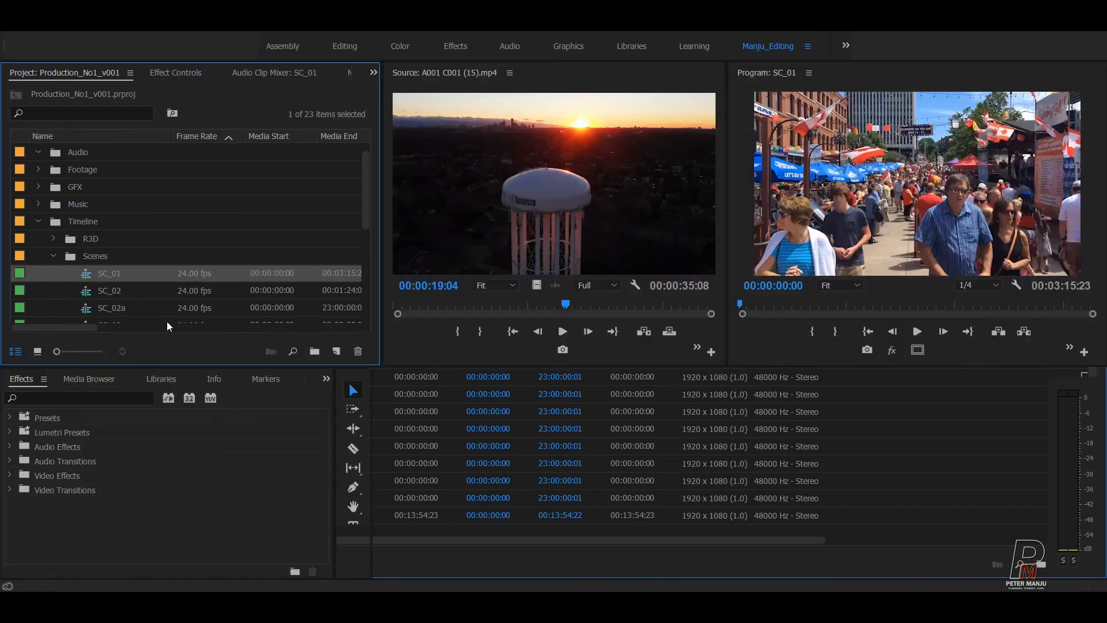
{"action": "key", "text": "grave"}
{"action": "key", "text": "grave"}
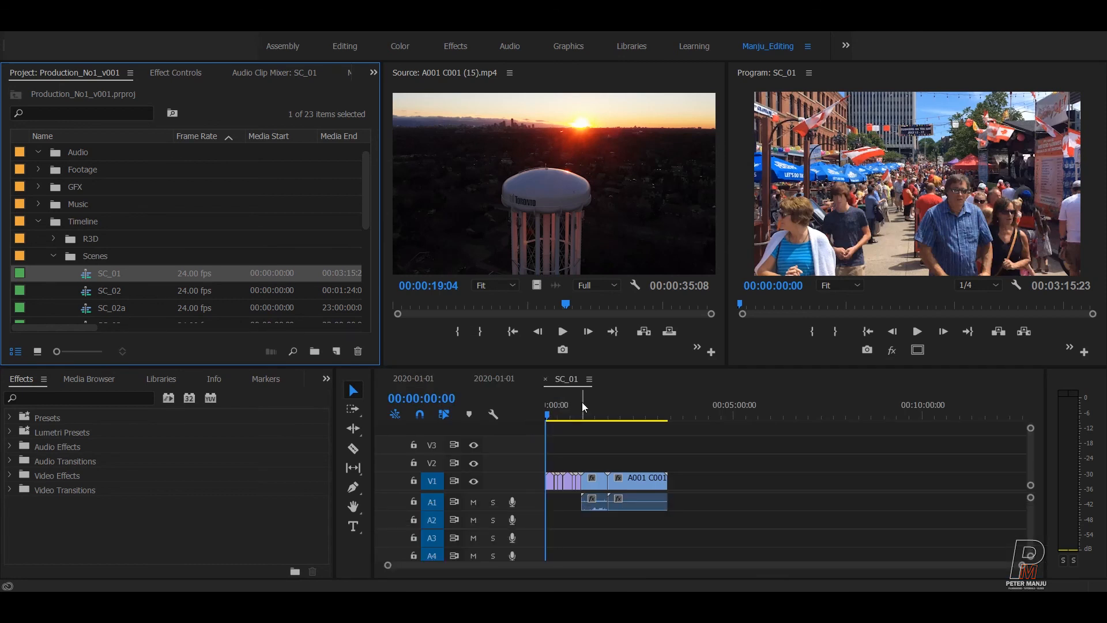
{"action": "left_click", "coordinate": [420, 379]}
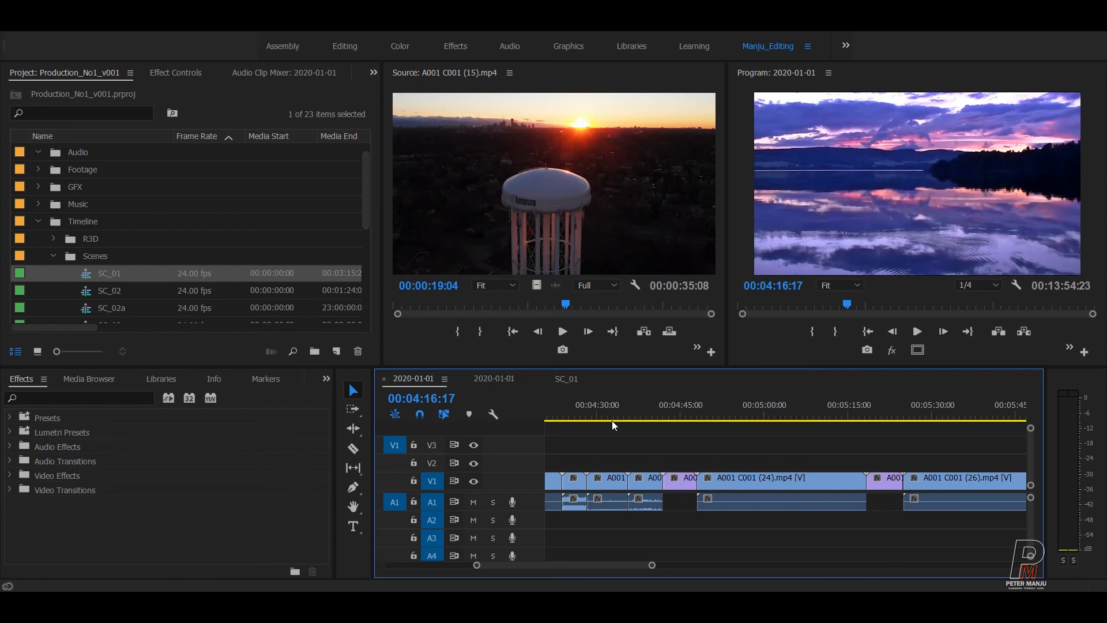
{"action": "left_click", "coordinate": [574, 380]}
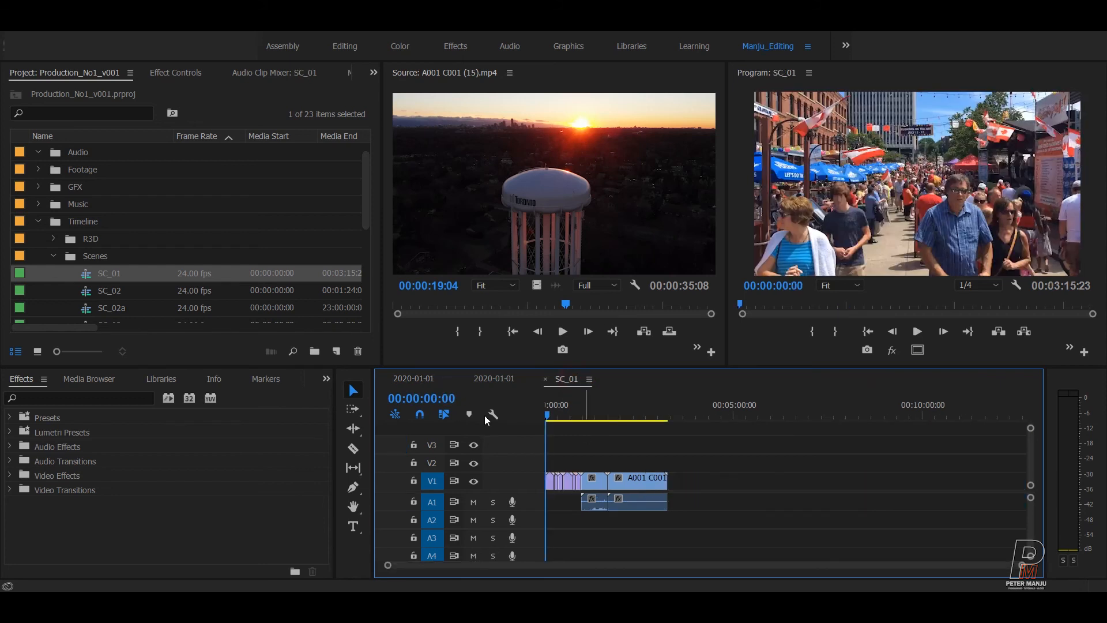
{"action": "left_click", "coordinate": [406, 380]}
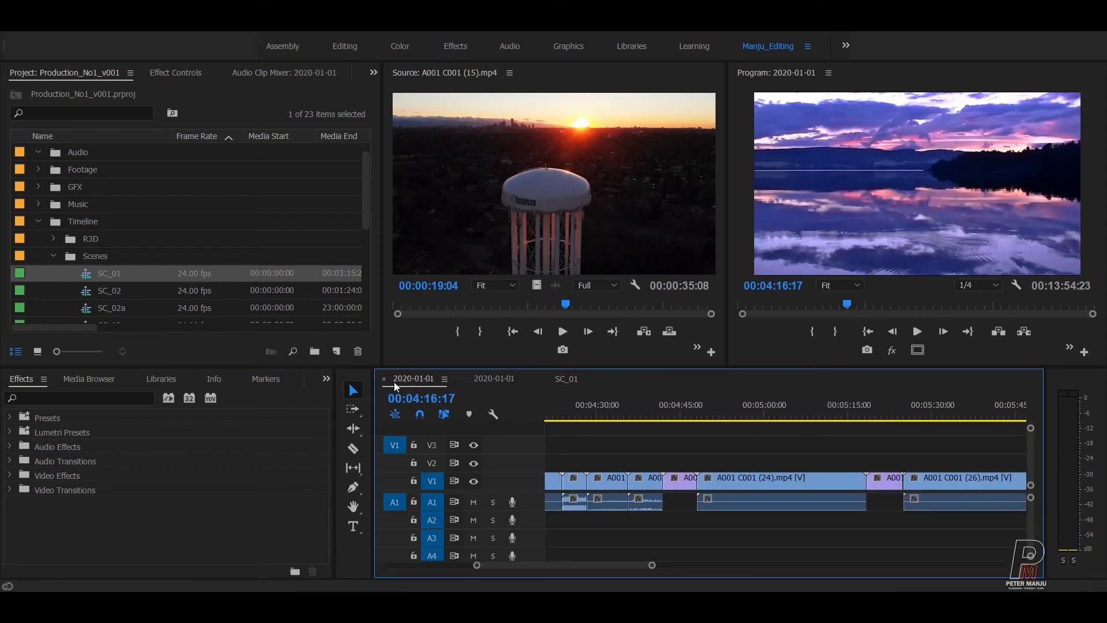
Return the playhead to the start of the 2020-01-01 sequence and examine its first clips up close.
{"action": "key", "text": "minus"}
{"action": "key", "text": "minus"}
{"action": "key", "text": "minus"}
{"action": "key", "text": "minus"}
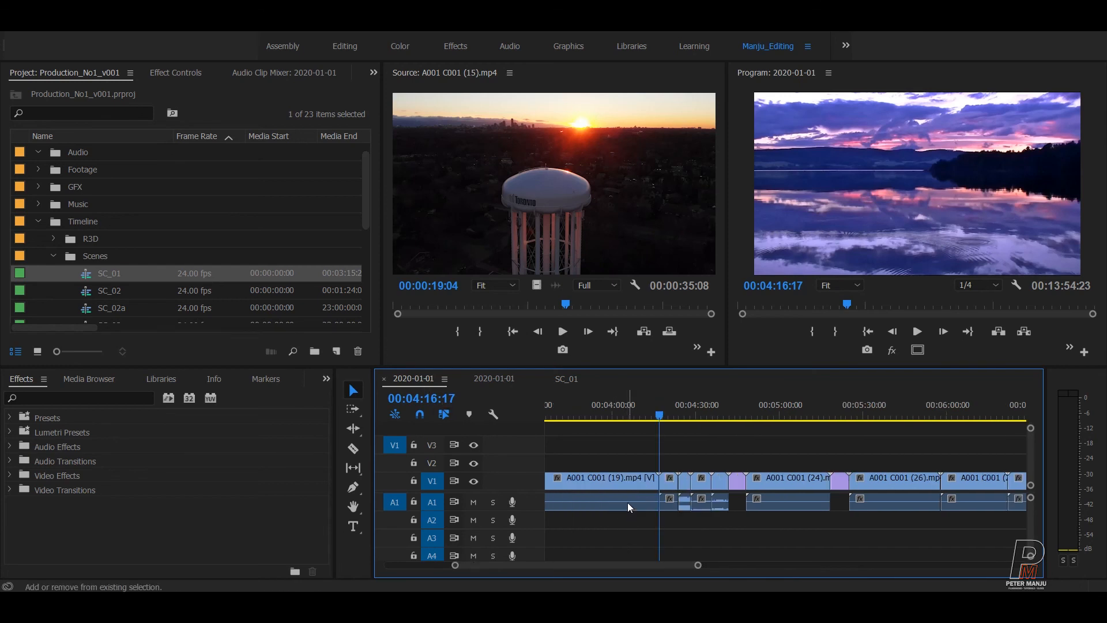
{"action": "key", "text": "Home"}
{"action": "key", "text": "equal"}
{"action": "key", "text": "equal"}
{"action": "key", "text": "equal"}
{"action": "key", "text": "equal"}
{"action": "key", "text": "equal"}
{"action": "key", "text": "equal"}
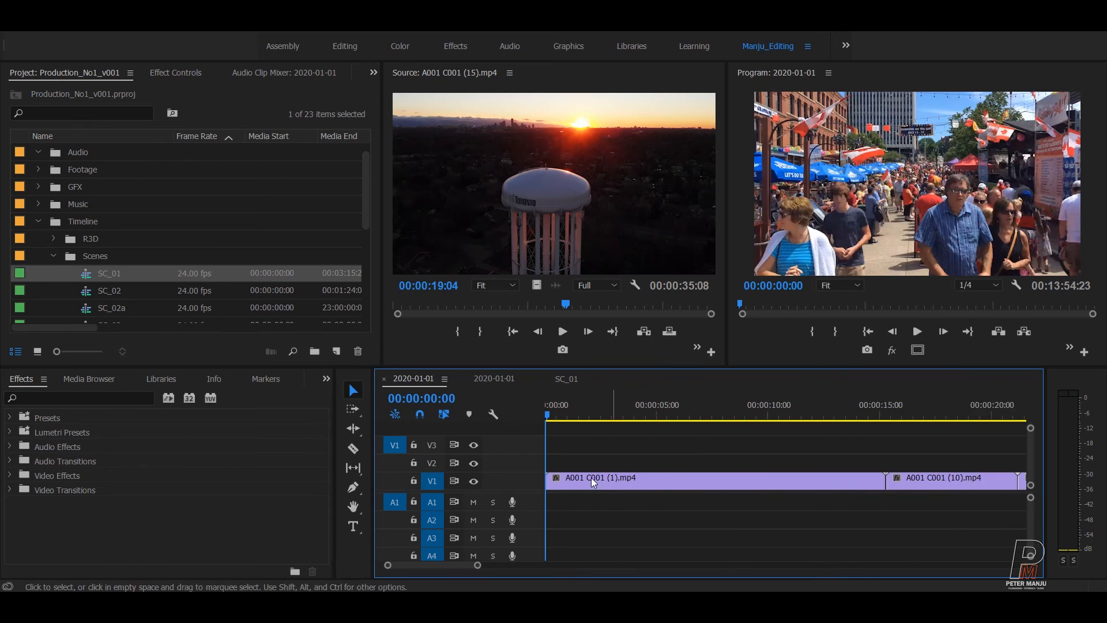
Maximize the timeline and preview the clip thumbnails on video track V1 by expanding and collapsing the track.
{"action": "double_click", "coordinate": [531, 479]}
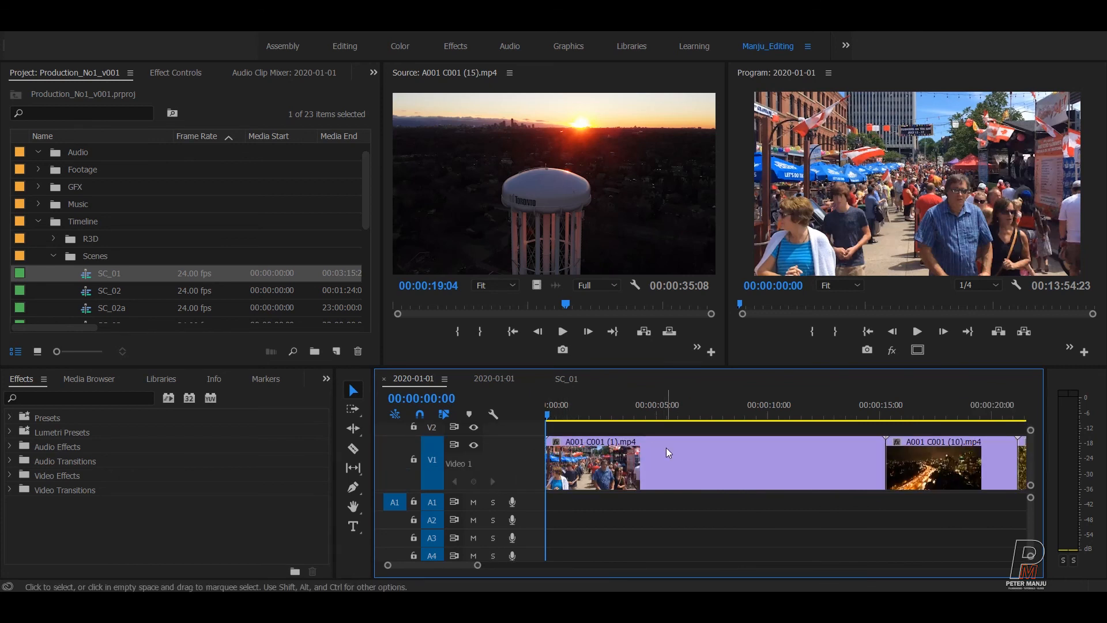
{"action": "left_click", "coordinate": [529, 460]}
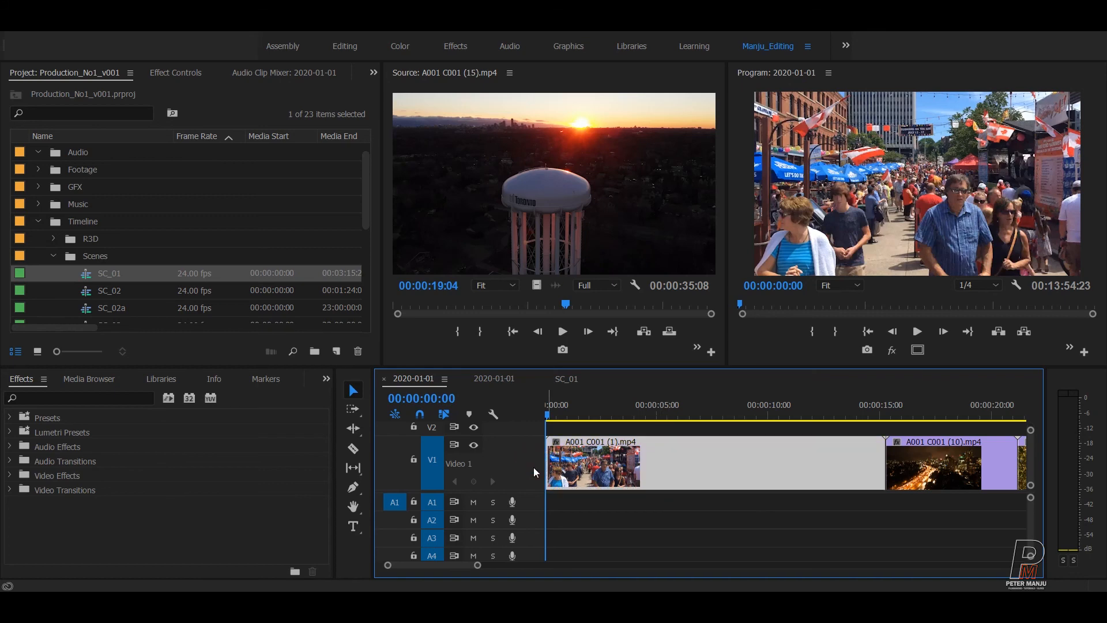
{"action": "left_click", "coordinate": [663, 527]}
{"action": "key", "text": "grave"}
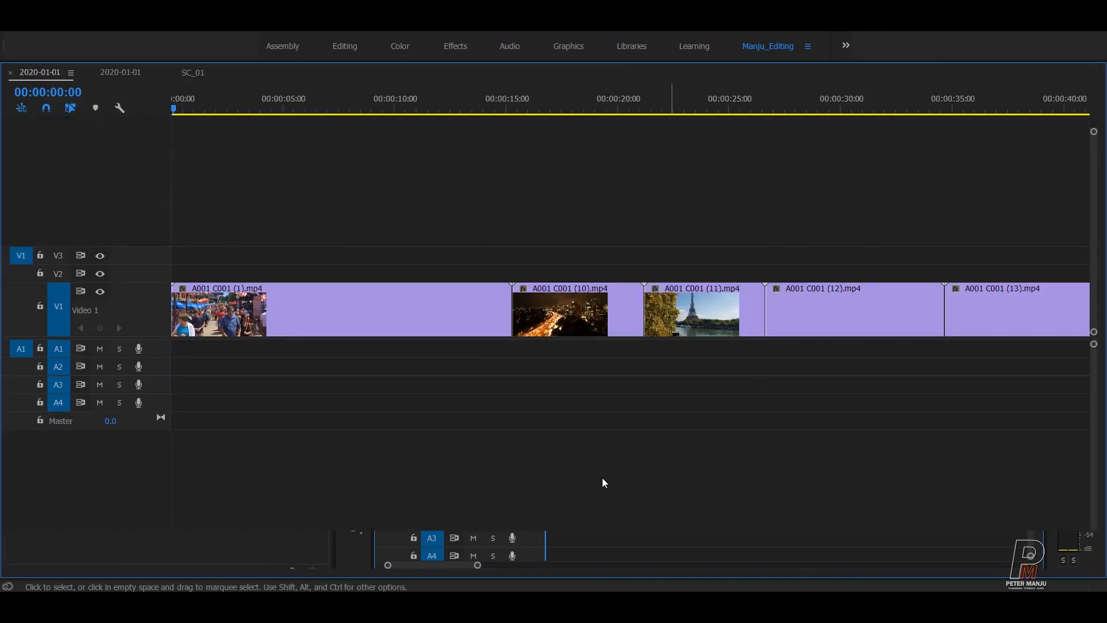
{"action": "left_click", "coordinate": [148, 307]}
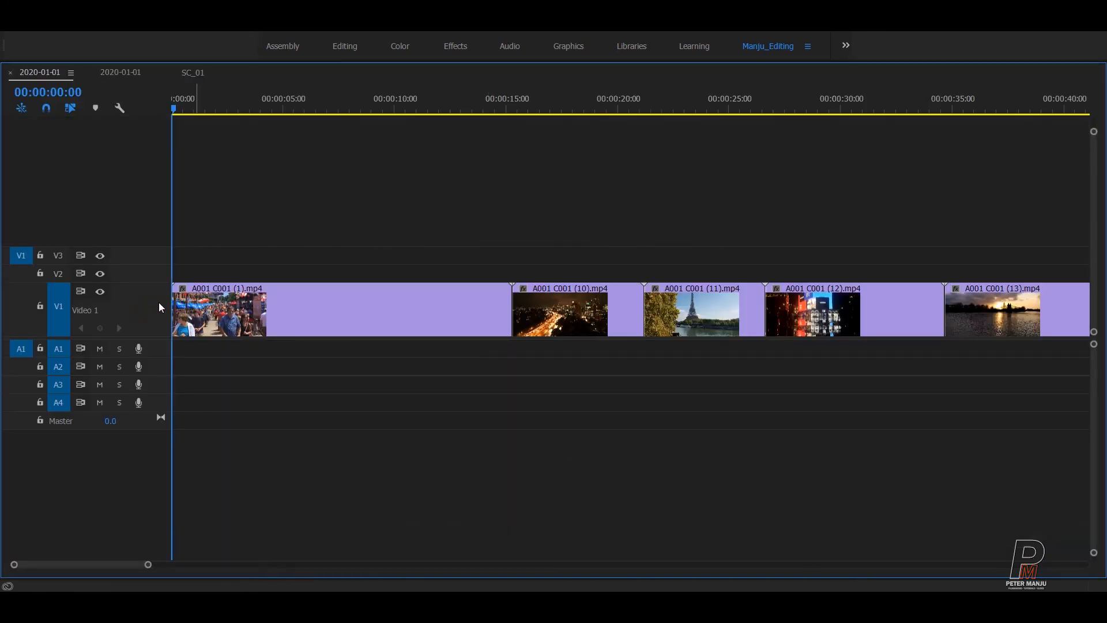
{"action": "double_click", "coordinate": [162, 289]}
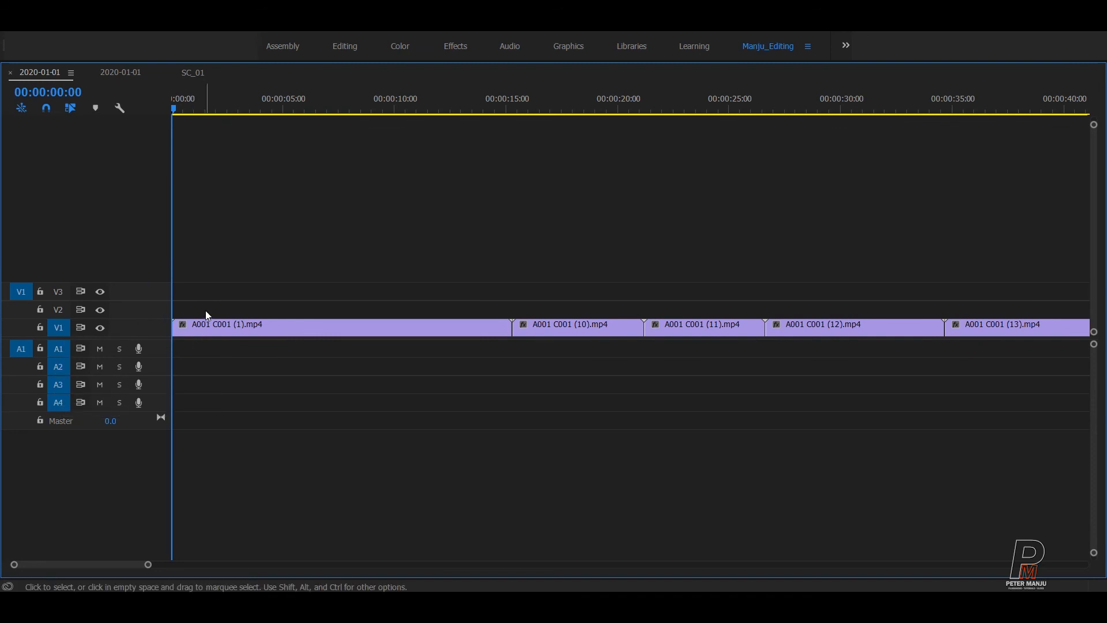
{"action": "right_click", "coordinate": [151, 406]}
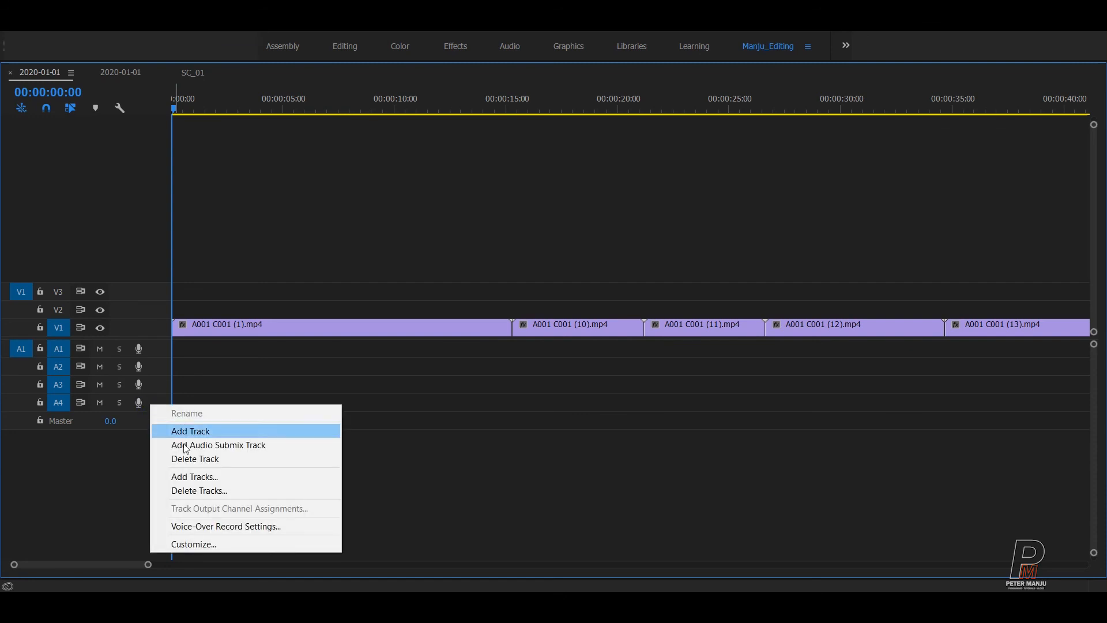
{"action": "left_click", "coordinate": [158, 399]}
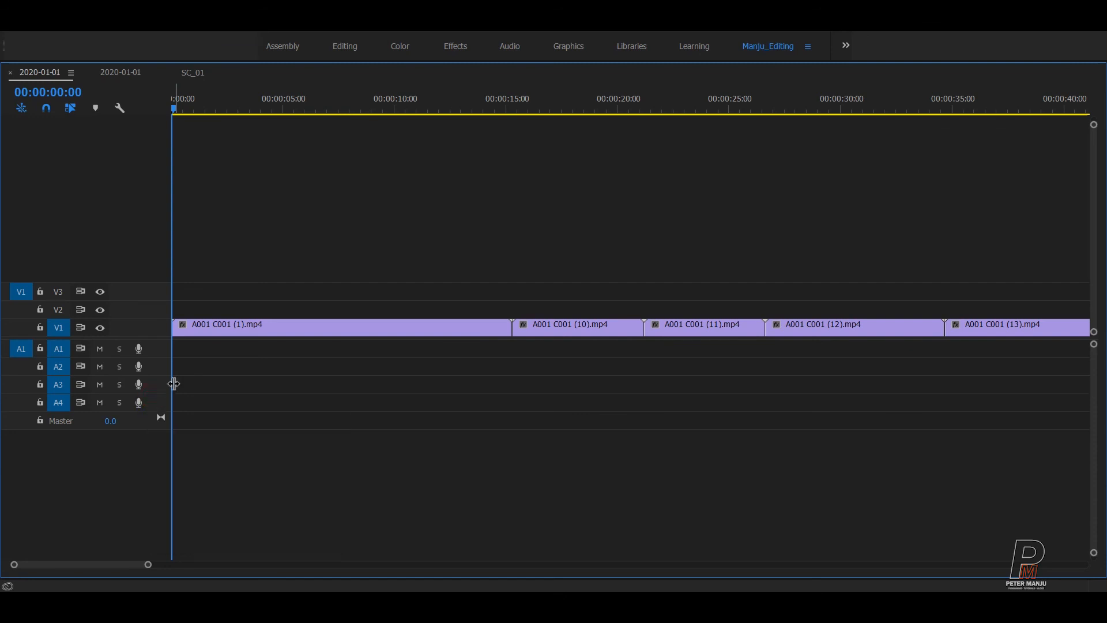
{"action": "right_click", "coordinate": [159, 403]}
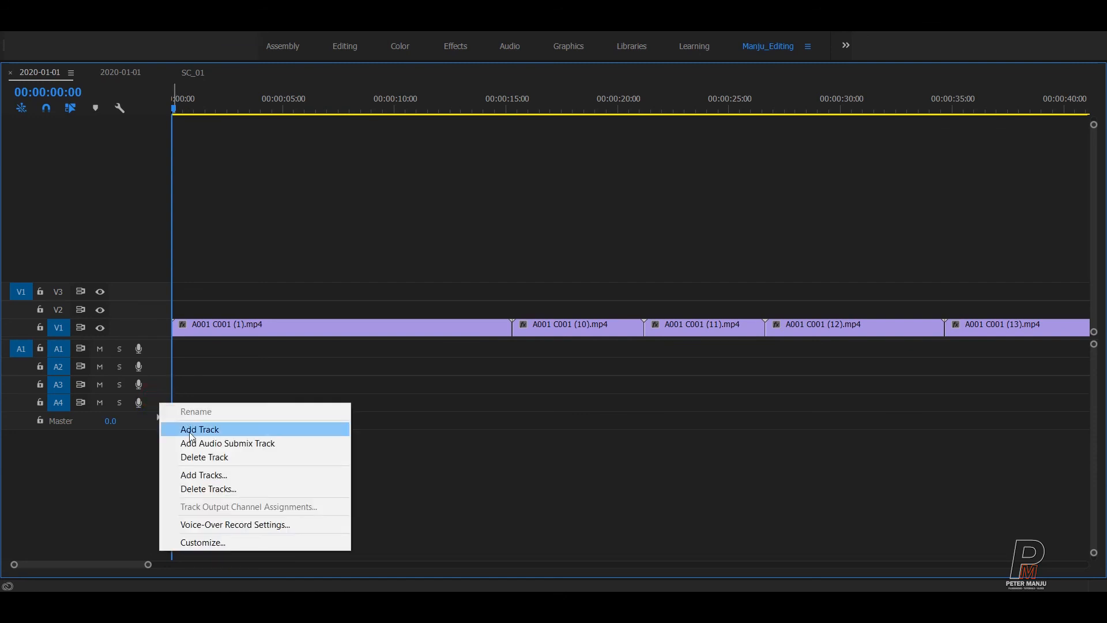
{"action": "left_click", "coordinate": [202, 489]}
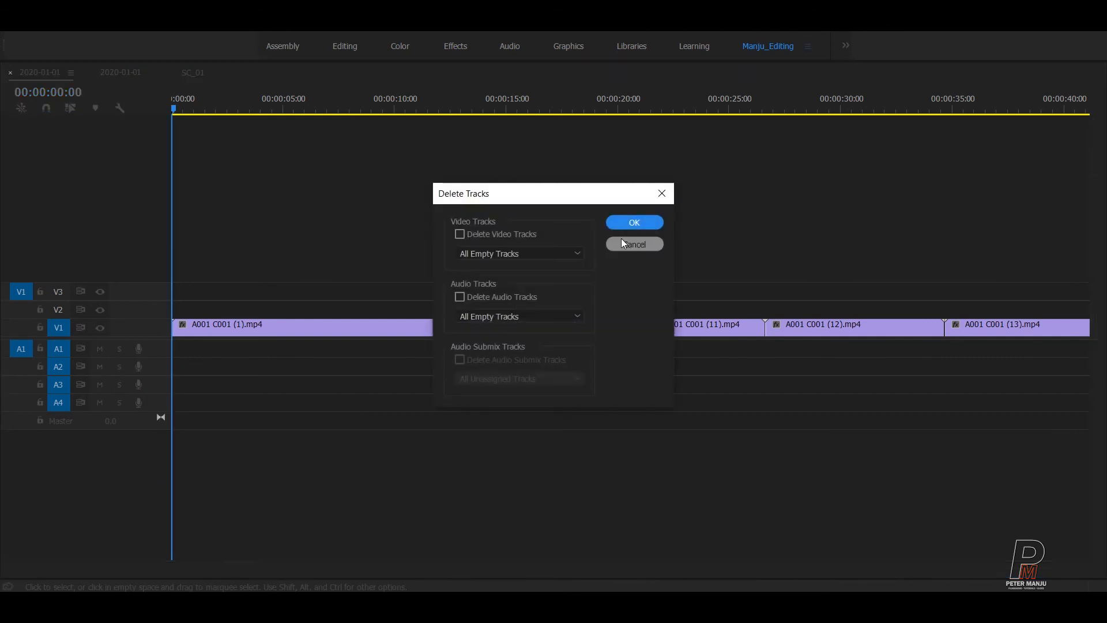
{"action": "left_click", "coordinate": [634, 224]}
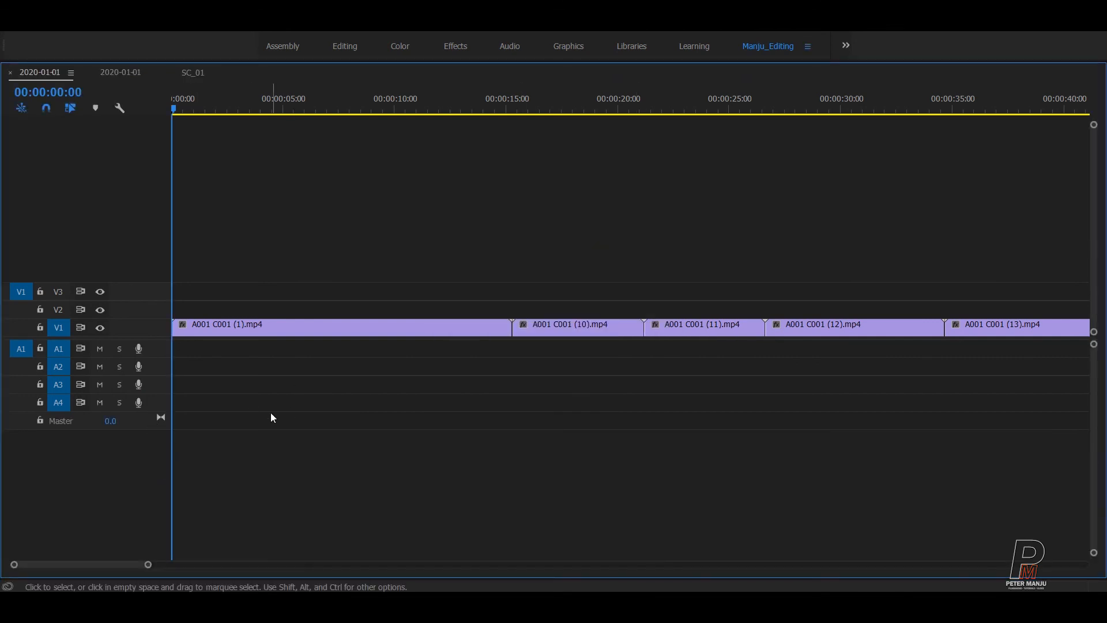
Add one audio track below A4 and one video track above V3 in the 2020-01-01 sequence.
{"action": "right_click", "coordinate": [156, 400]}
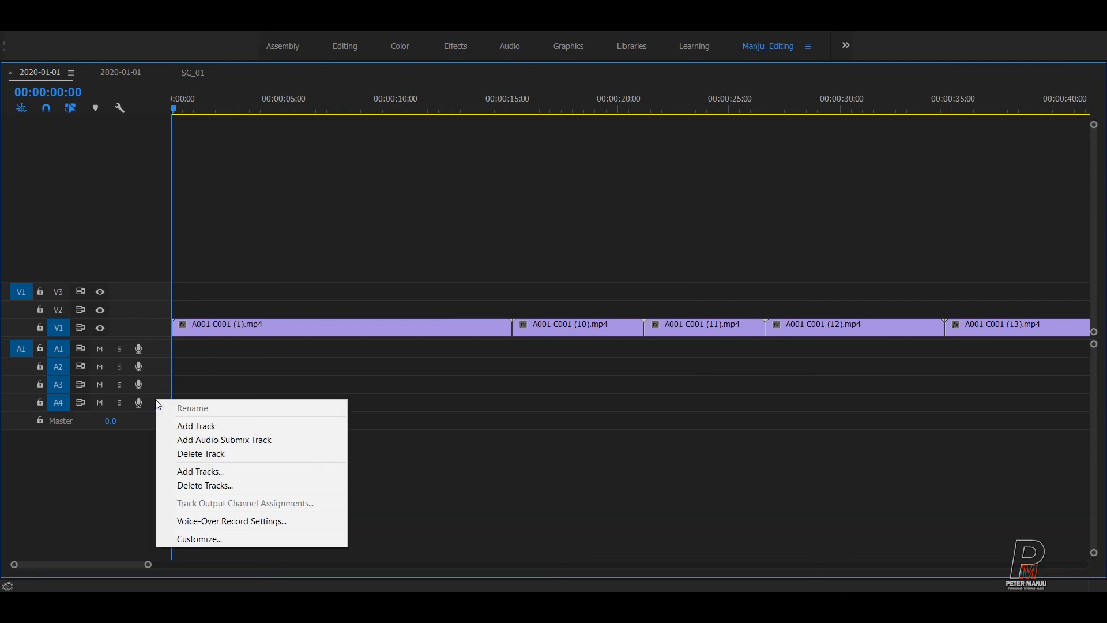
{"action": "left_click", "coordinate": [205, 427]}
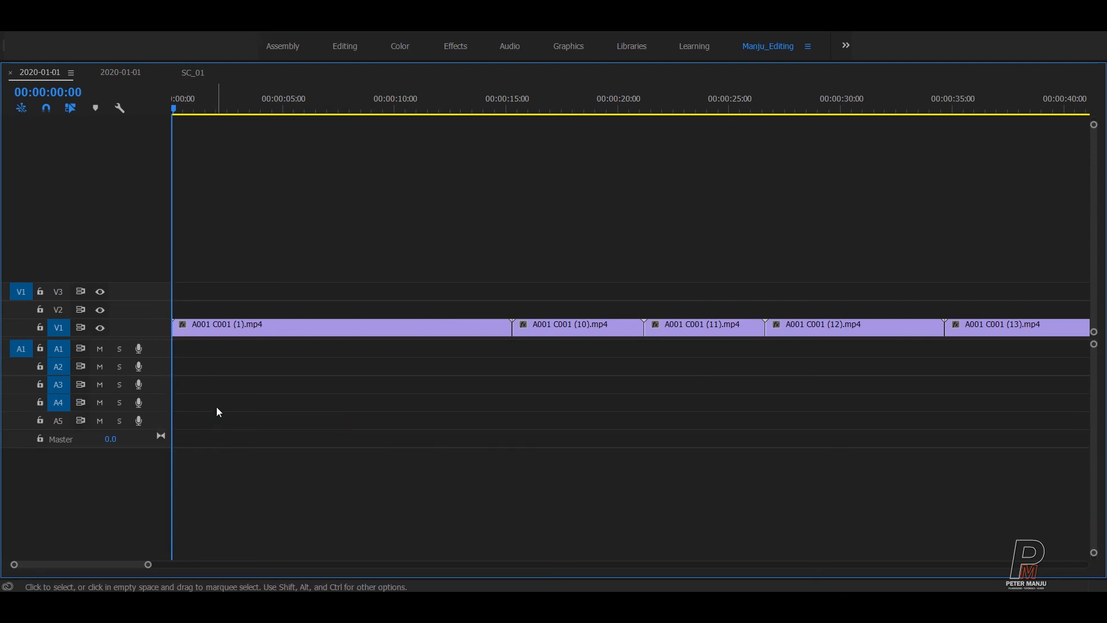
{"action": "right_click", "coordinate": [148, 294]}
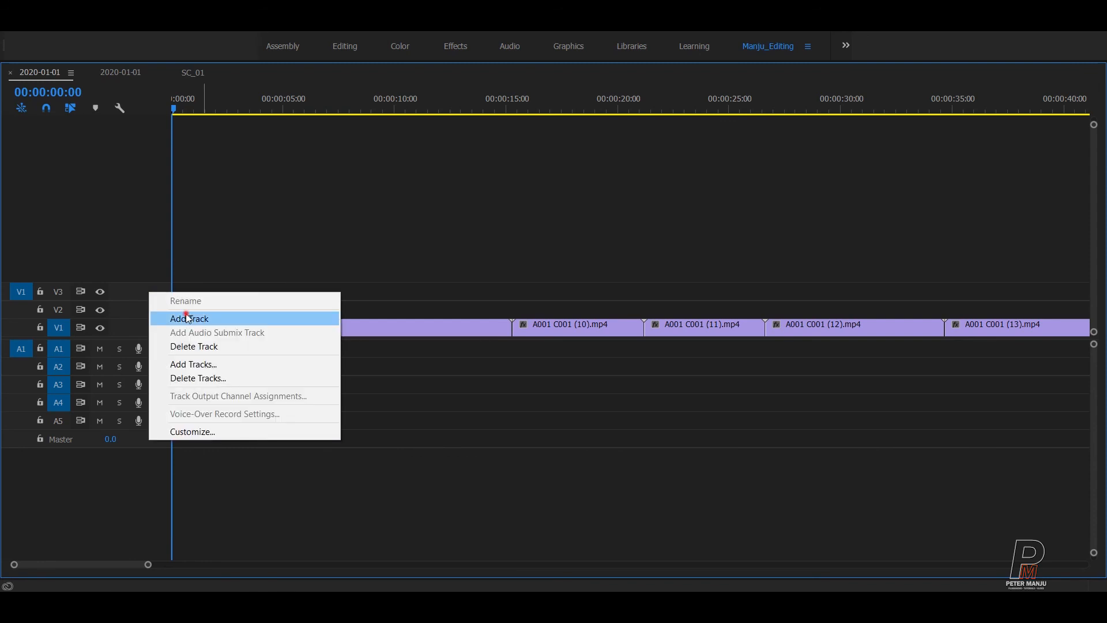
{"action": "left_click", "coordinate": [186, 315]}
Add 10 video tracks after Video 4 and several standard audio tracks after Audio 5 in a single operation.
{"action": "right_click", "coordinate": [149, 275]}
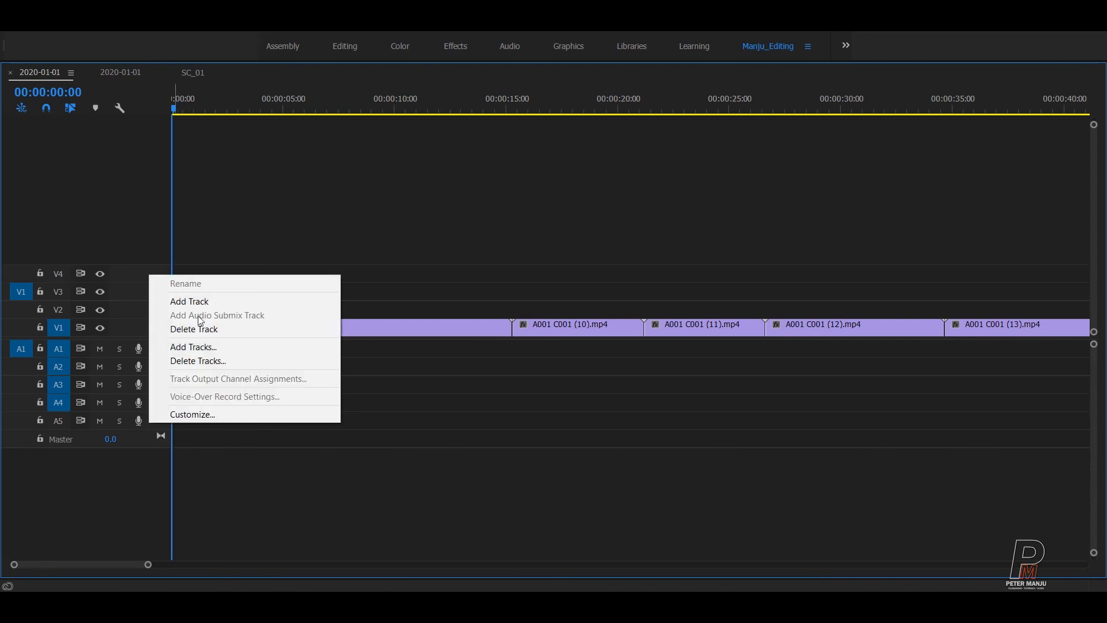
{"action": "left_click", "coordinate": [206, 347]}
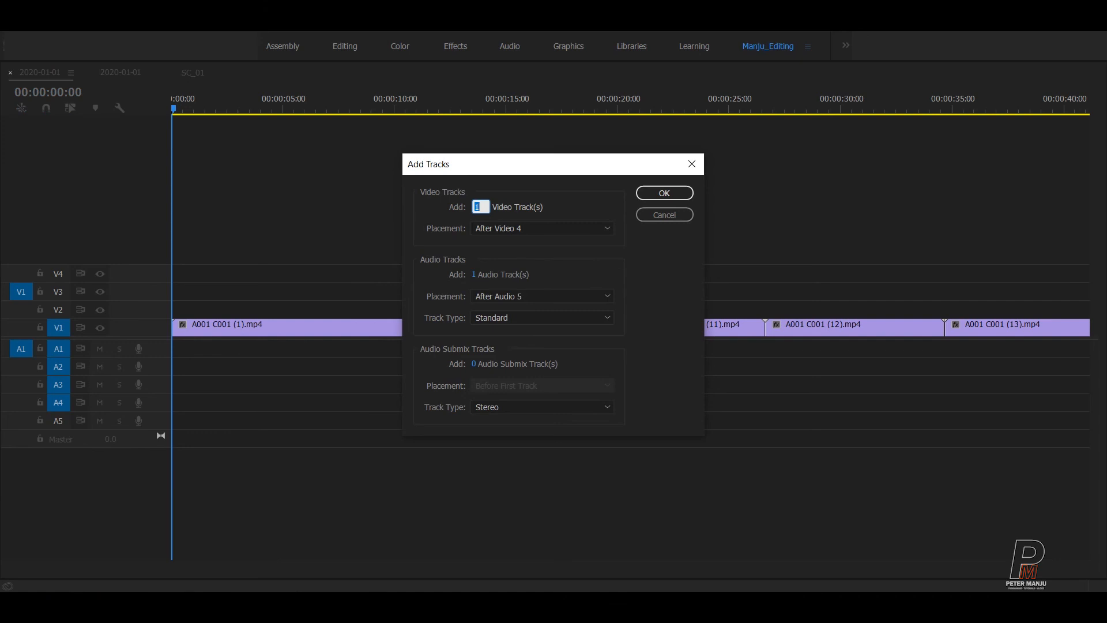
{"action": "left_click", "coordinate": [482, 208]}
{"action": "left_click", "coordinate": [473, 275]}
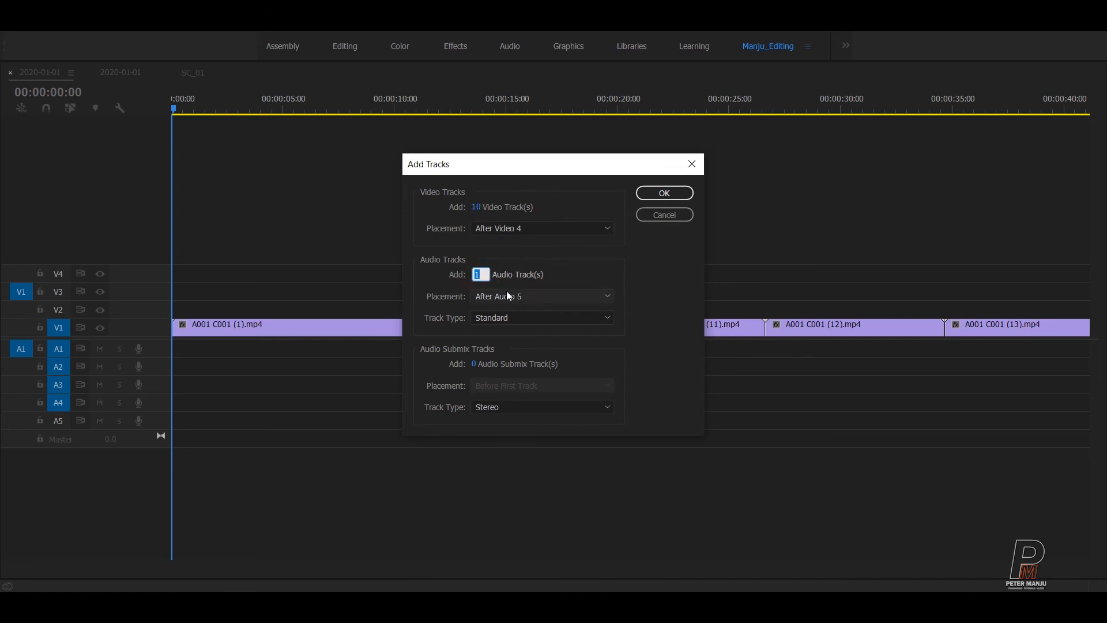
{"action": "type", "text": "1"}
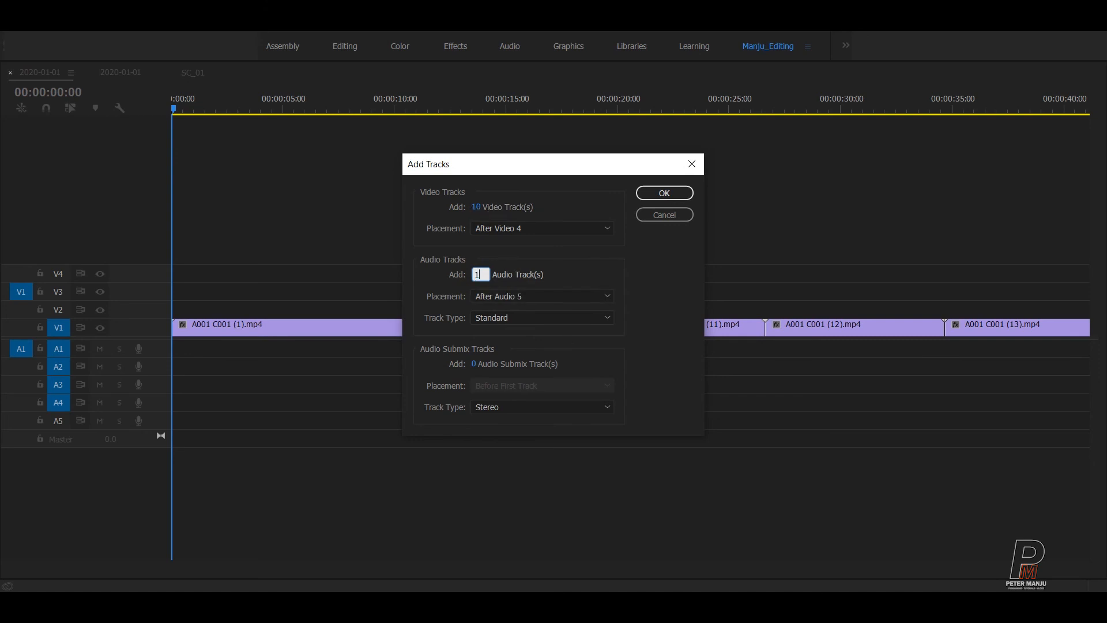
{"action": "left_click", "coordinate": [644, 341]}
{"action": "left_click", "coordinate": [664, 194]}
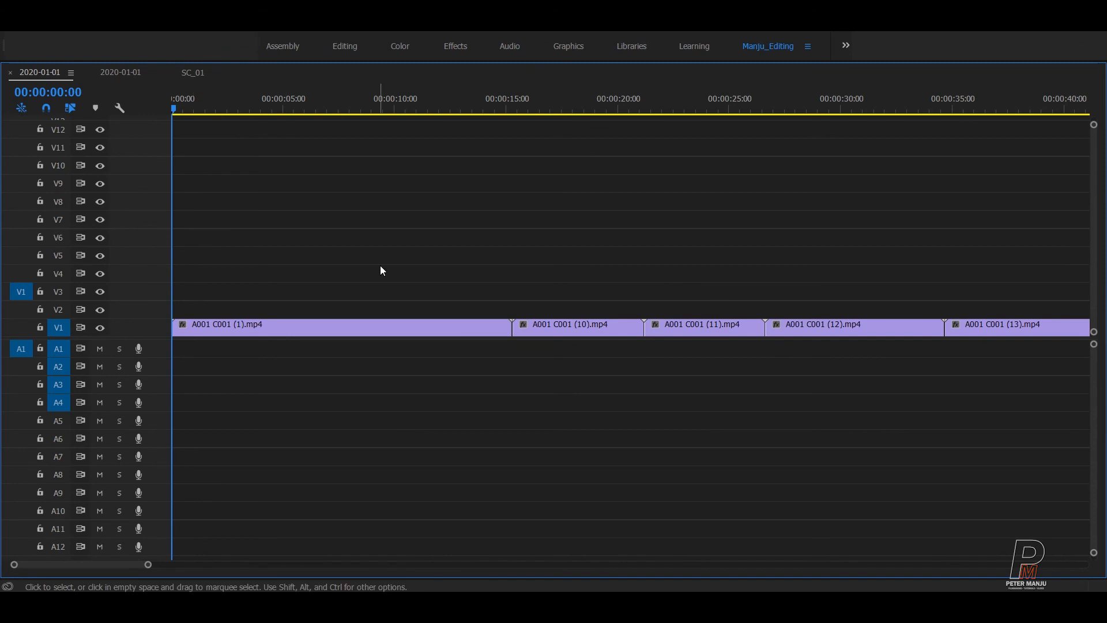
{"action": "scroll", "coordinate": [379, 266], "scroll_direction": "right", "scroll_amount": 4}
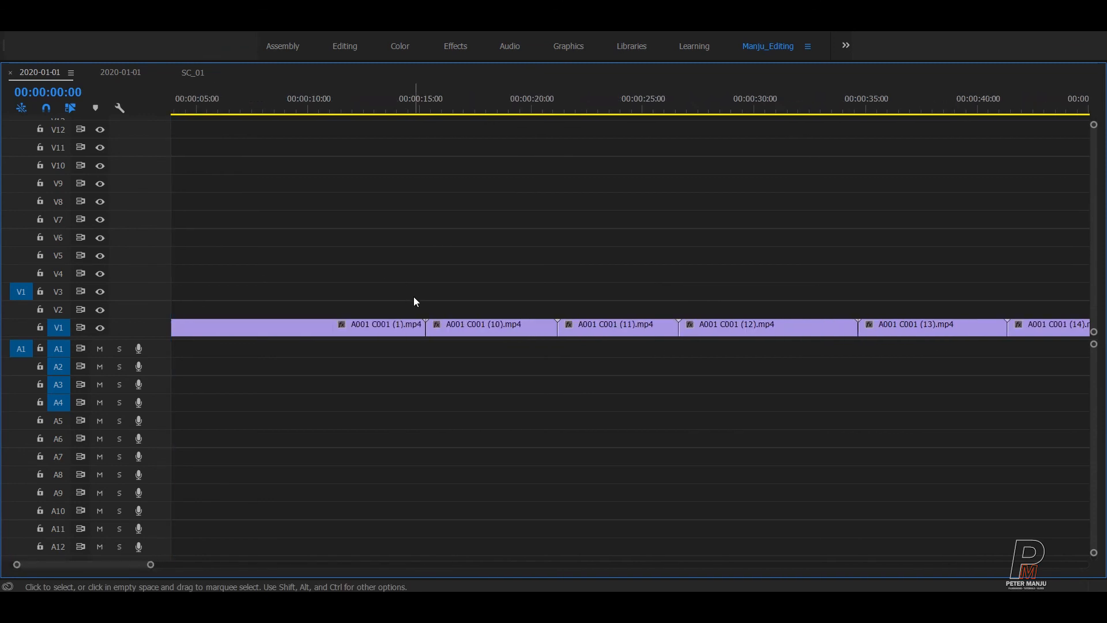
{"action": "scroll", "coordinate": [414, 301], "scroll_direction": "left", "scroll_amount": 4}
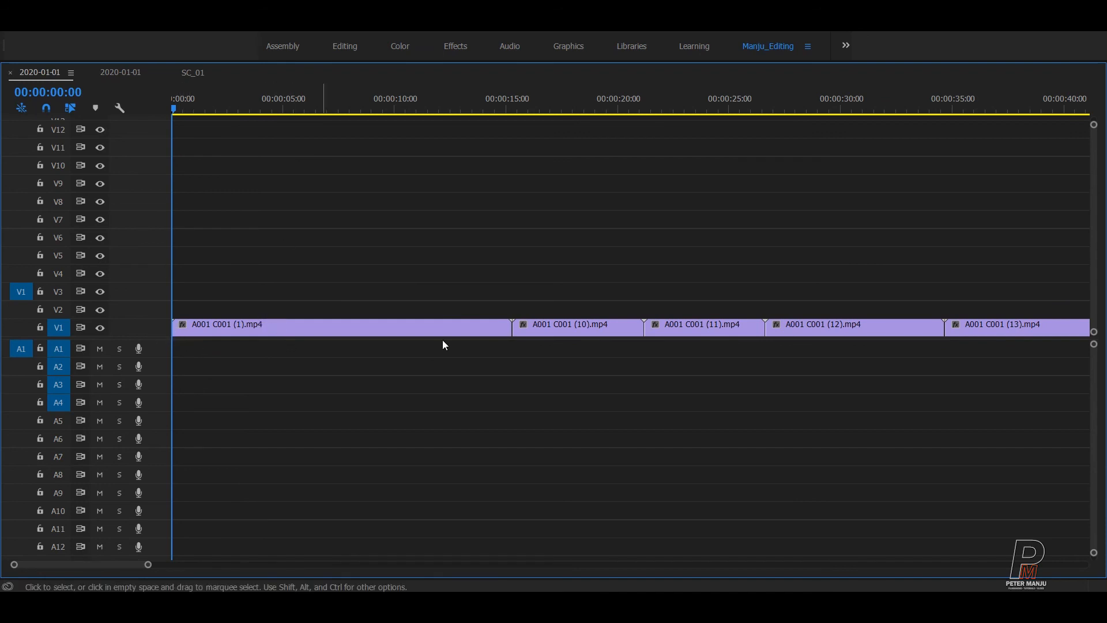
Delete all empty video tracks and all empty audio tracks from the 2020-01-01 sequence.
{"action": "right_click", "coordinate": [155, 352]}
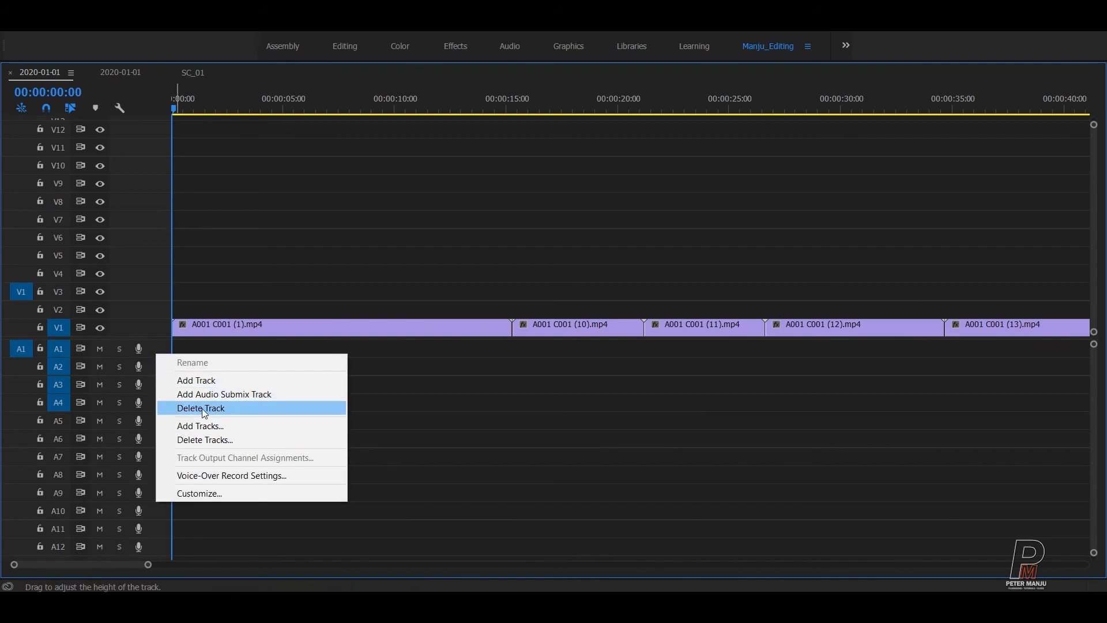
{"action": "left_click", "coordinate": [206, 441]}
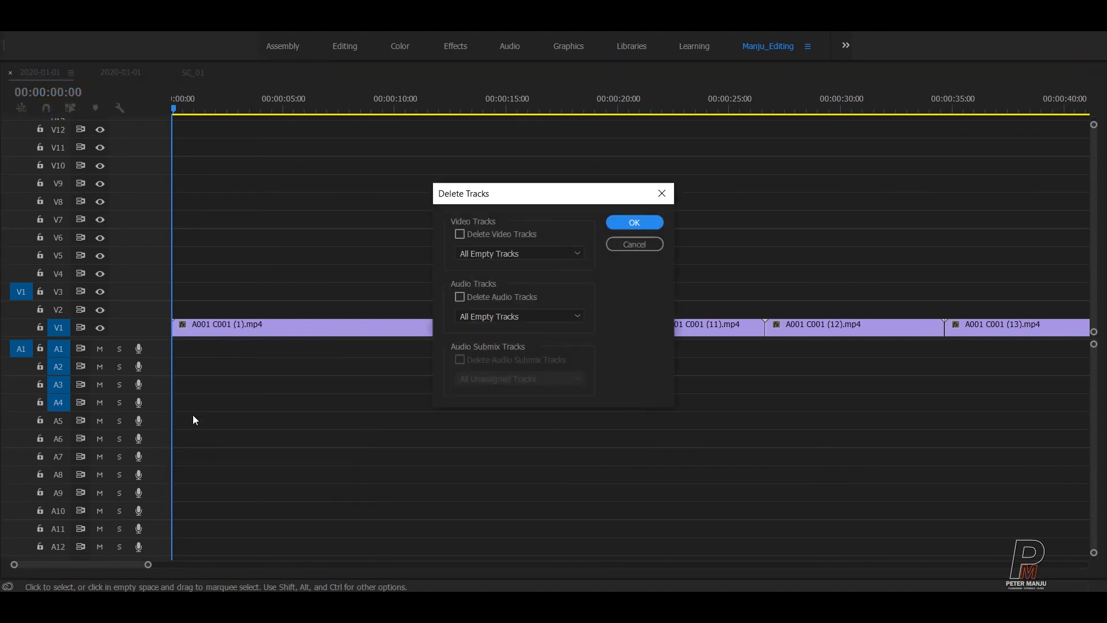
{"action": "left_click_drag", "start_coordinate": [489, 200], "coordinate": [511, 185]}
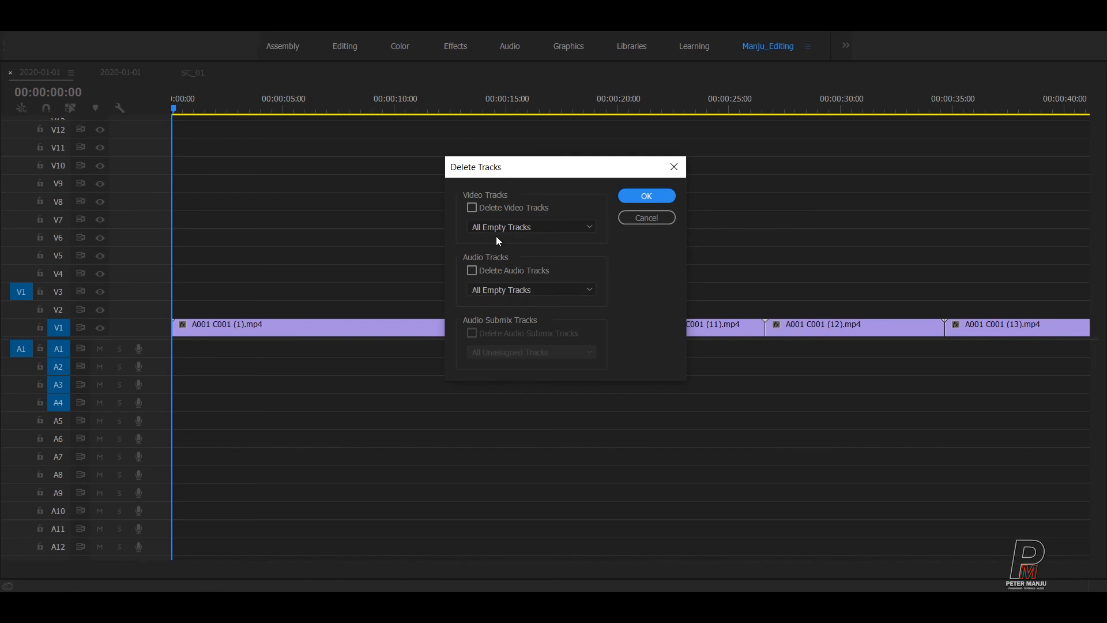
{"action": "left_click", "coordinate": [476, 208]}
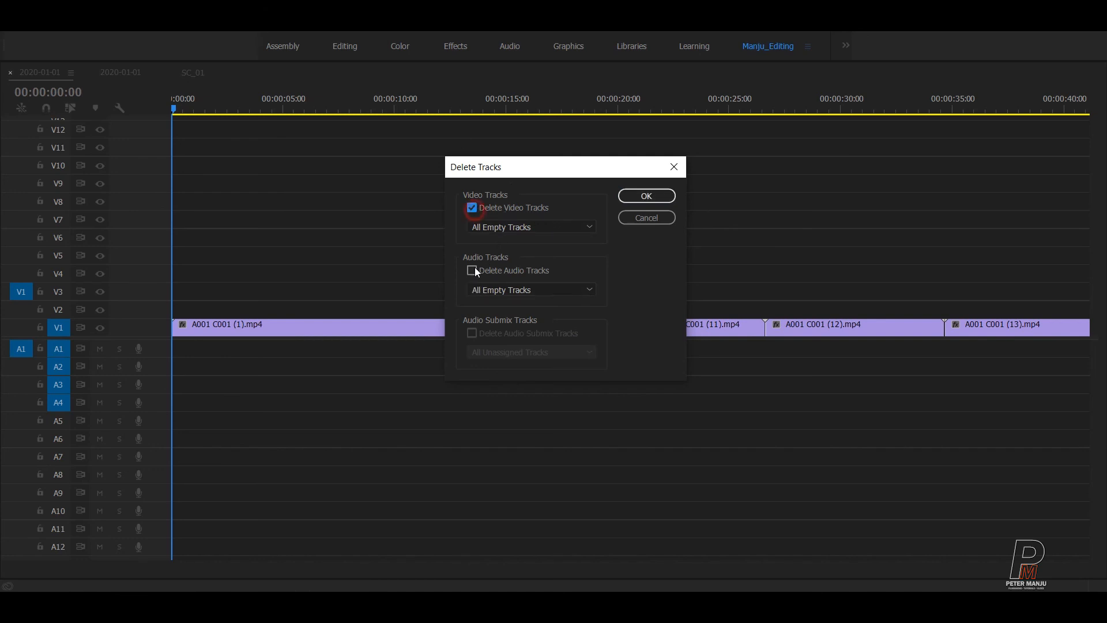
{"action": "left_click", "coordinate": [474, 270]}
{"action": "left_click", "coordinate": [647, 196]}
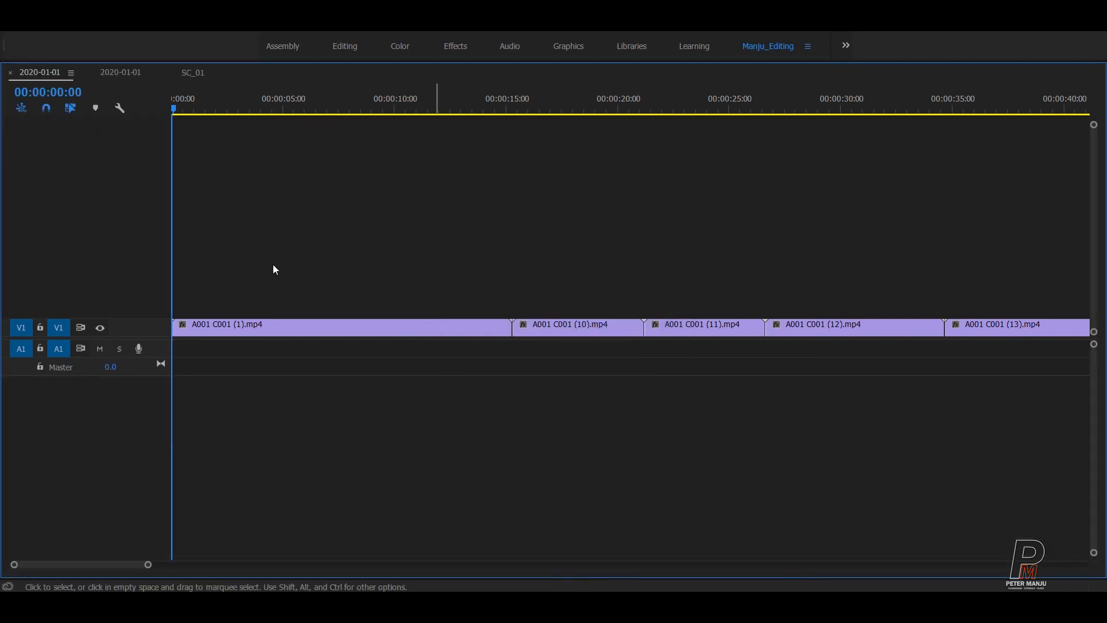
Restore the timeline to its normal size and review the 2020-01-01 sequence as a whole and at its opening clips.
{"action": "key", "text": "grave"}
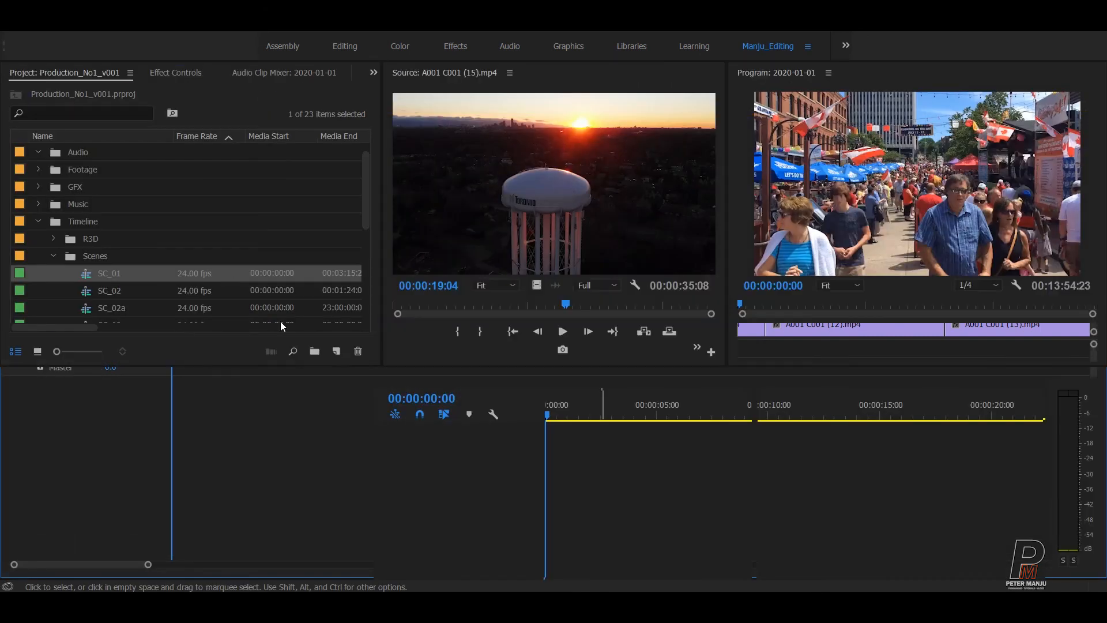
{"action": "key", "text": "backslash"}
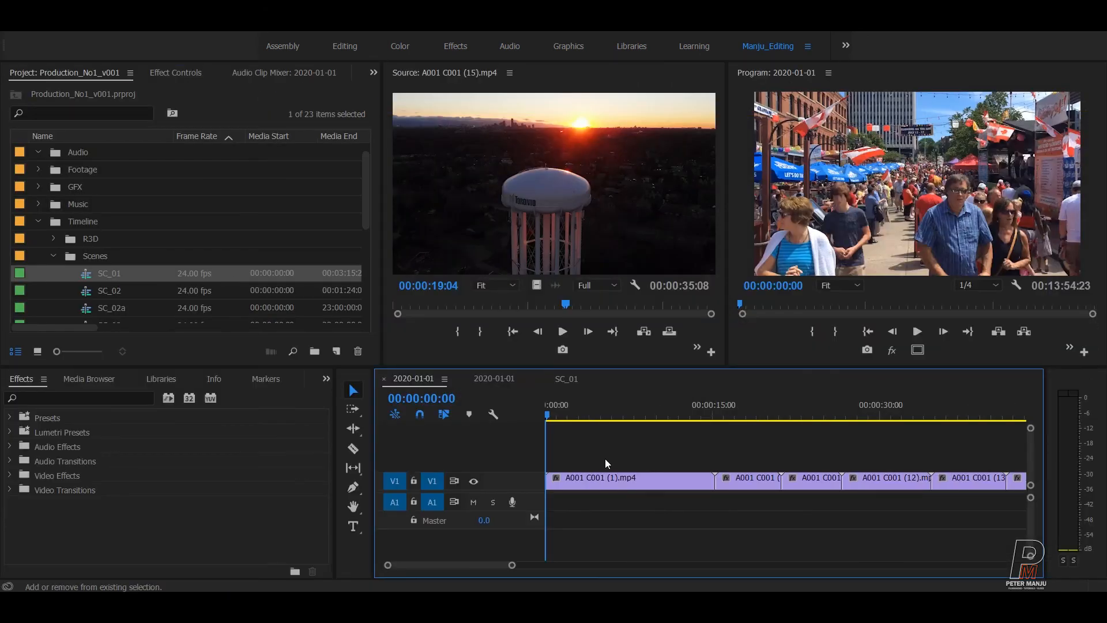
{"action": "key", "text": "minus"}
{"action": "key", "text": "minus"}
{"action": "key", "text": "minus"}
{"action": "key", "text": "minus"}
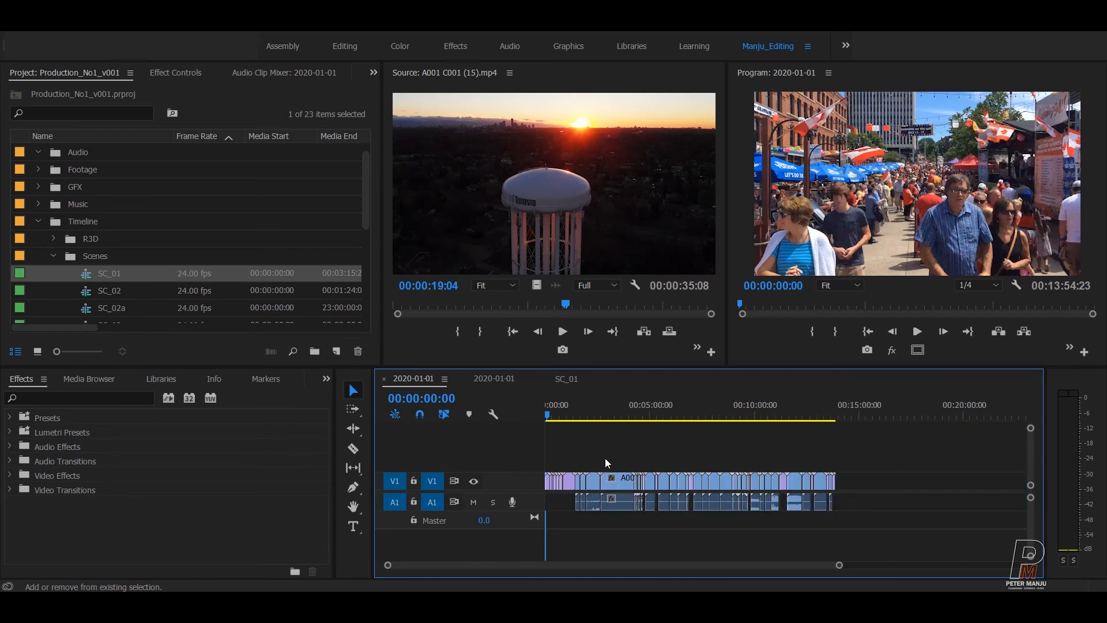
{"action": "key", "text": "equal"}
{"action": "key", "text": "equal"}
{"action": "key", "text": "equal"}
{"action": "key", "text": "equal"}
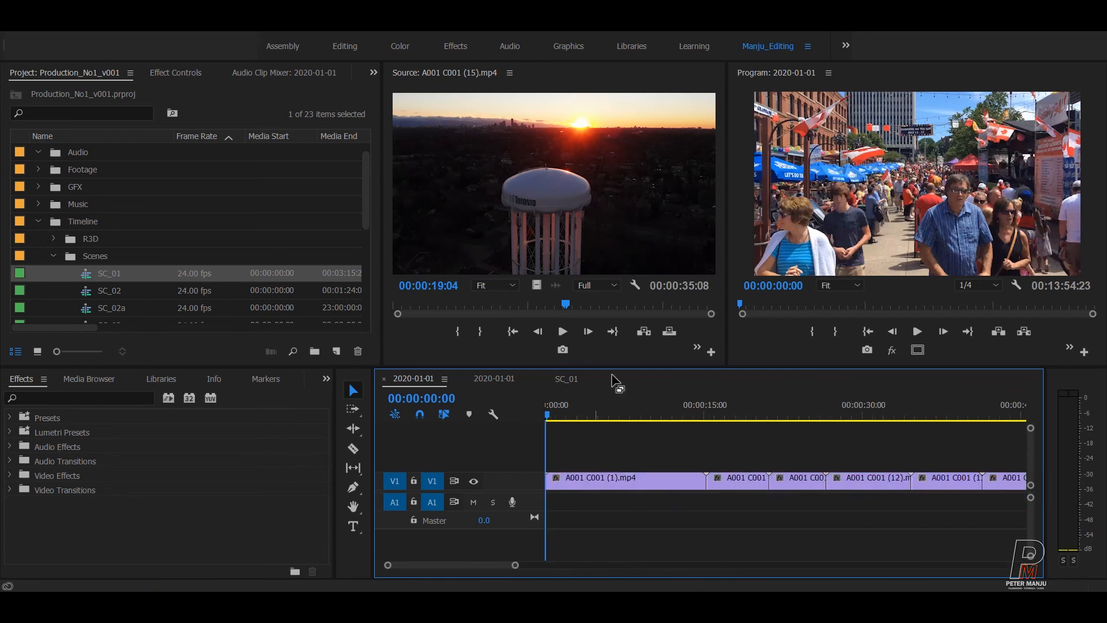